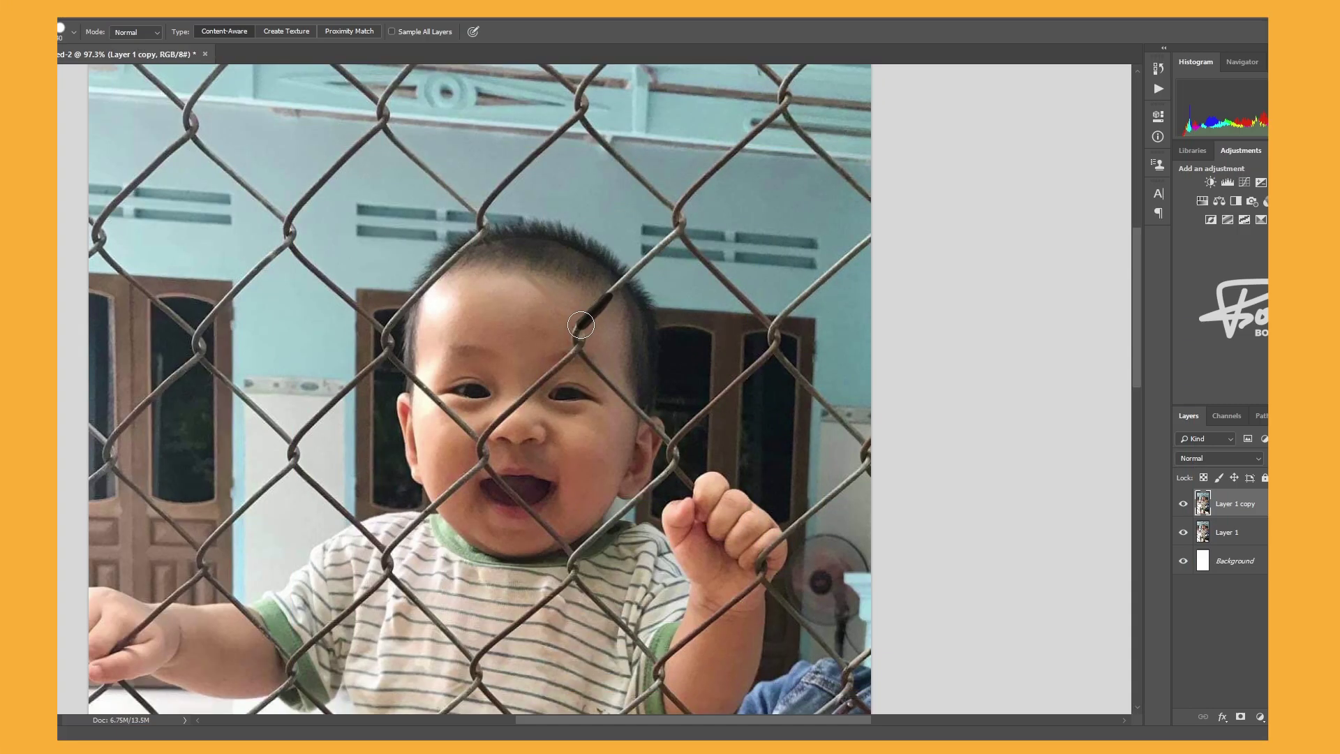
Heal away the short fence-wire piece near the baby's forehead
left_click_drag(581, 325, 579, 326)
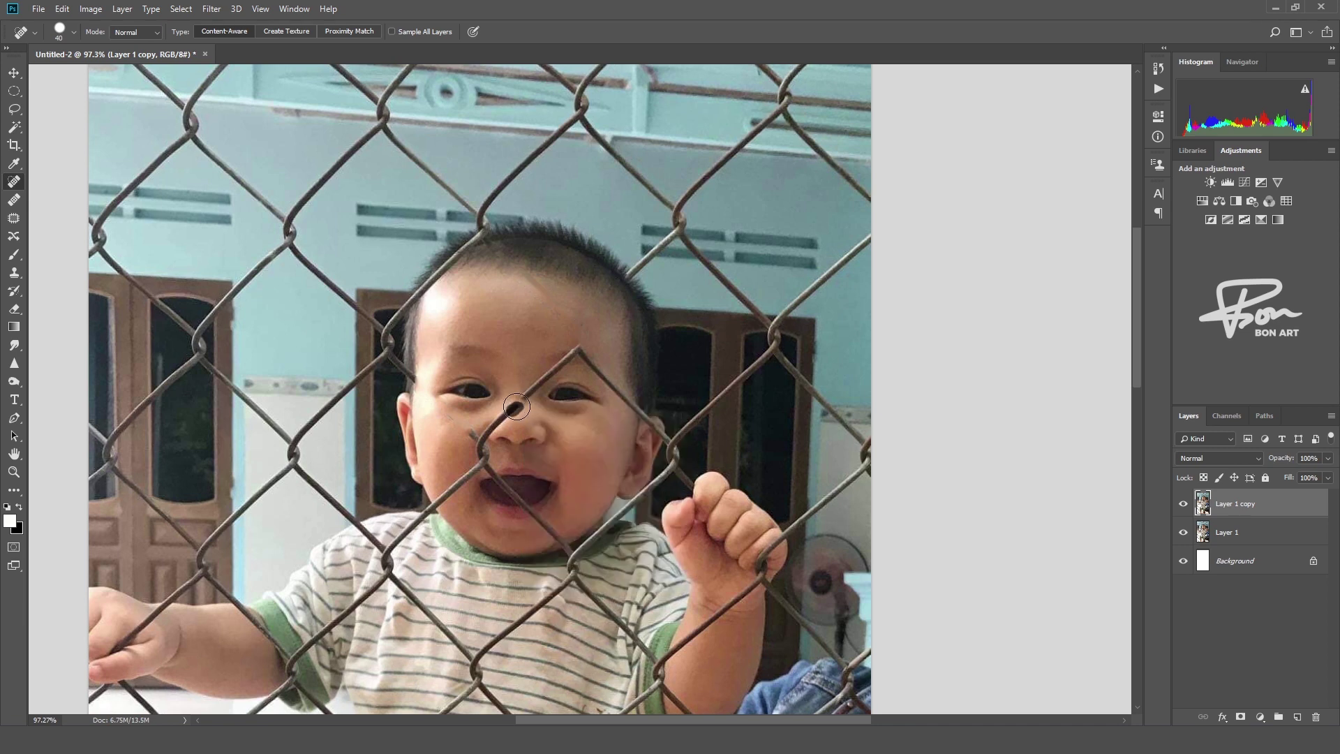
Spot-heal the fence wires across the cheek, up to the eyebrow and near the eye
scroll(548, 485, "down", 2)
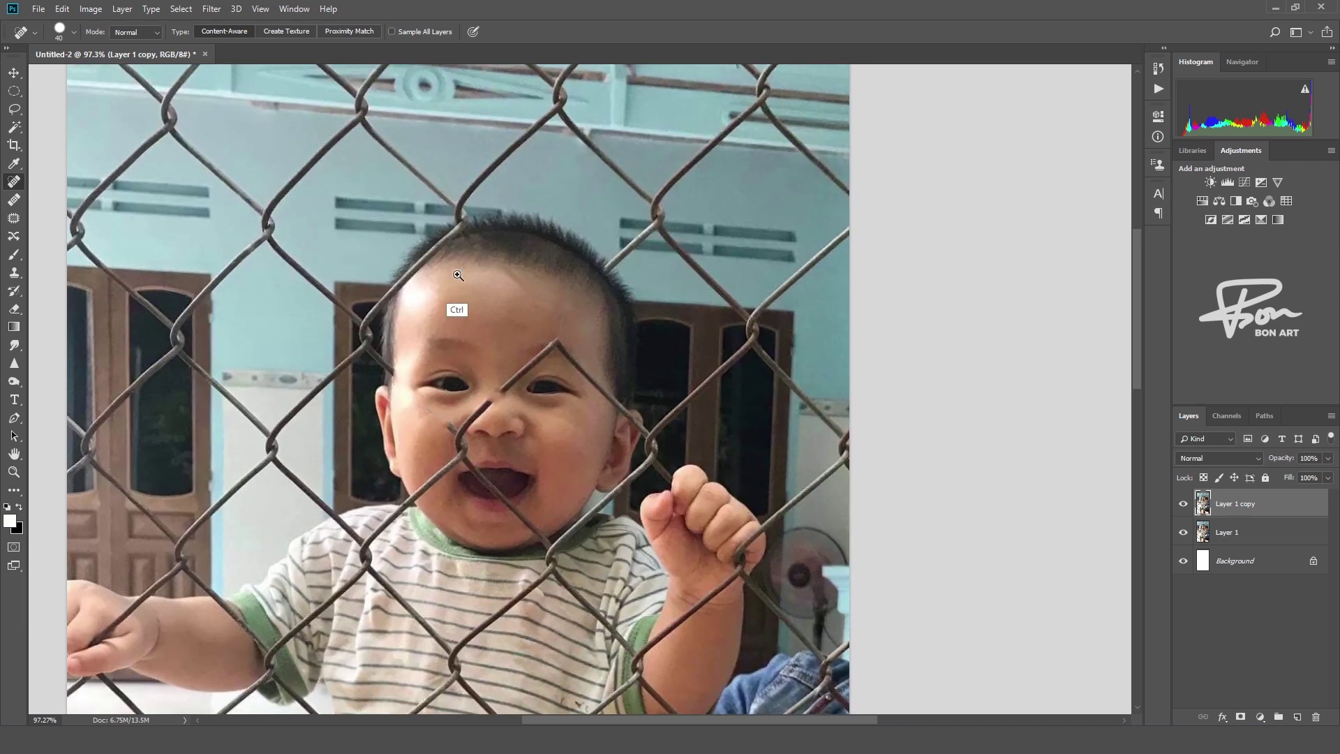
scroll(488, 300, "up", 2)
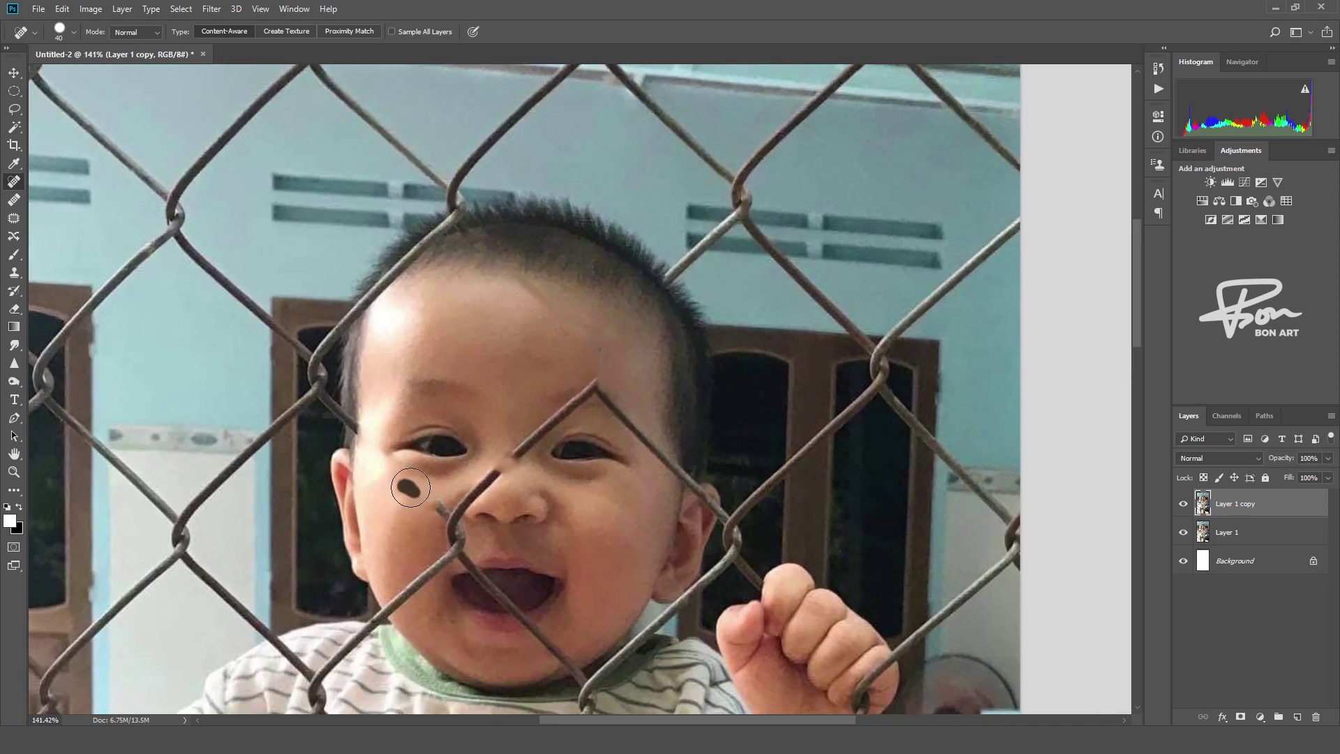
mouse_move(567, 628)
left_mouse_down()
mouse_move(536, 419)
mouse_move(505, 523)
left_mouse_up()
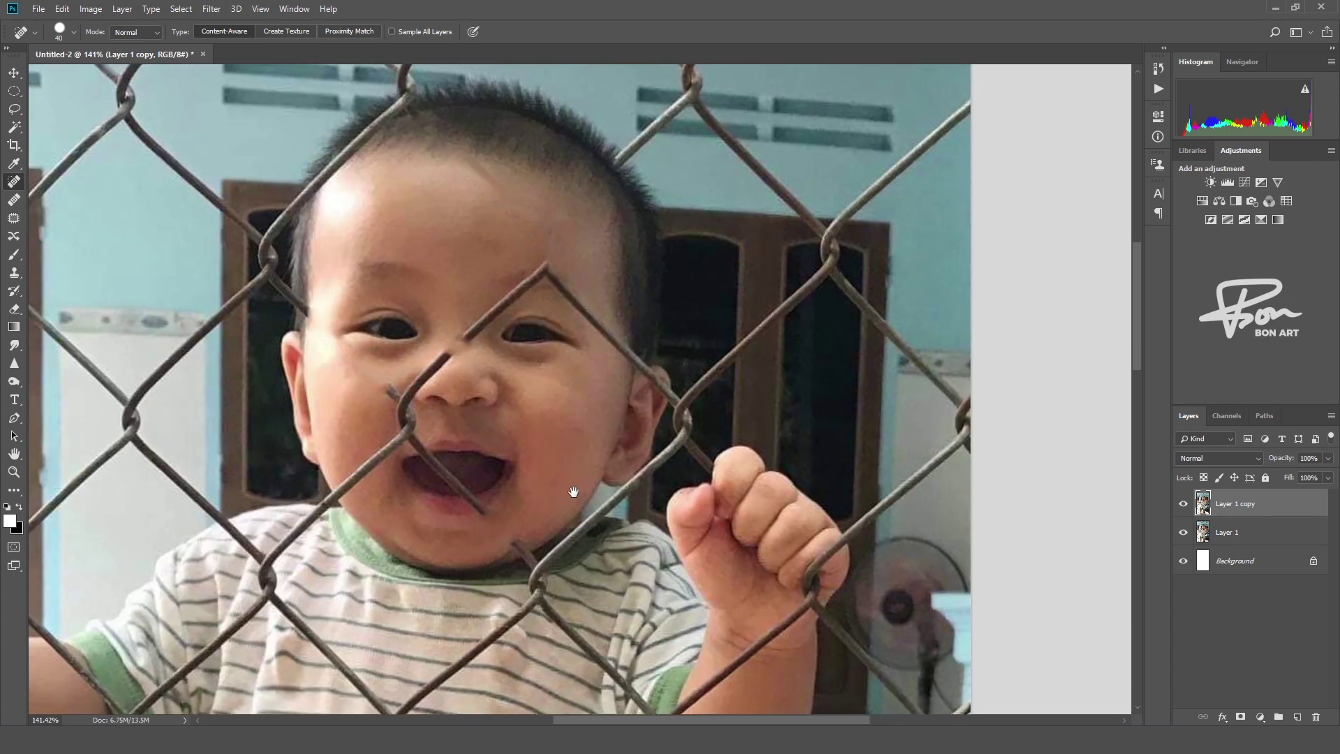
left_click_drag(466, 342, 492, 314)
mouse_move(424, 447)
left_mouse_down()
mouse_move(459, 352)
mouse_move(403, 384)
left_mouse_up()
scroll(412, 390, "down", 1)
scroll(419, 401, "down", 1)
scroll(429, 415, "down", 1)
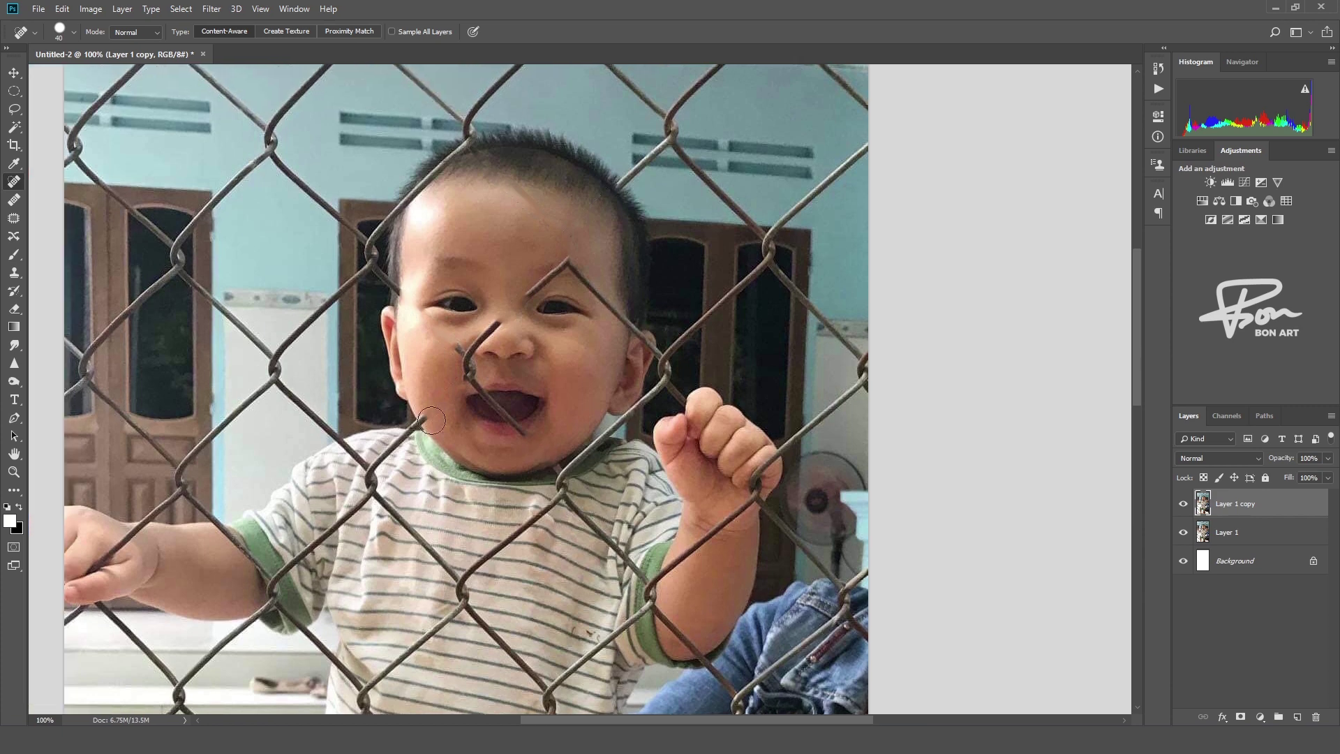
scroll(455, 455, "up", 2)
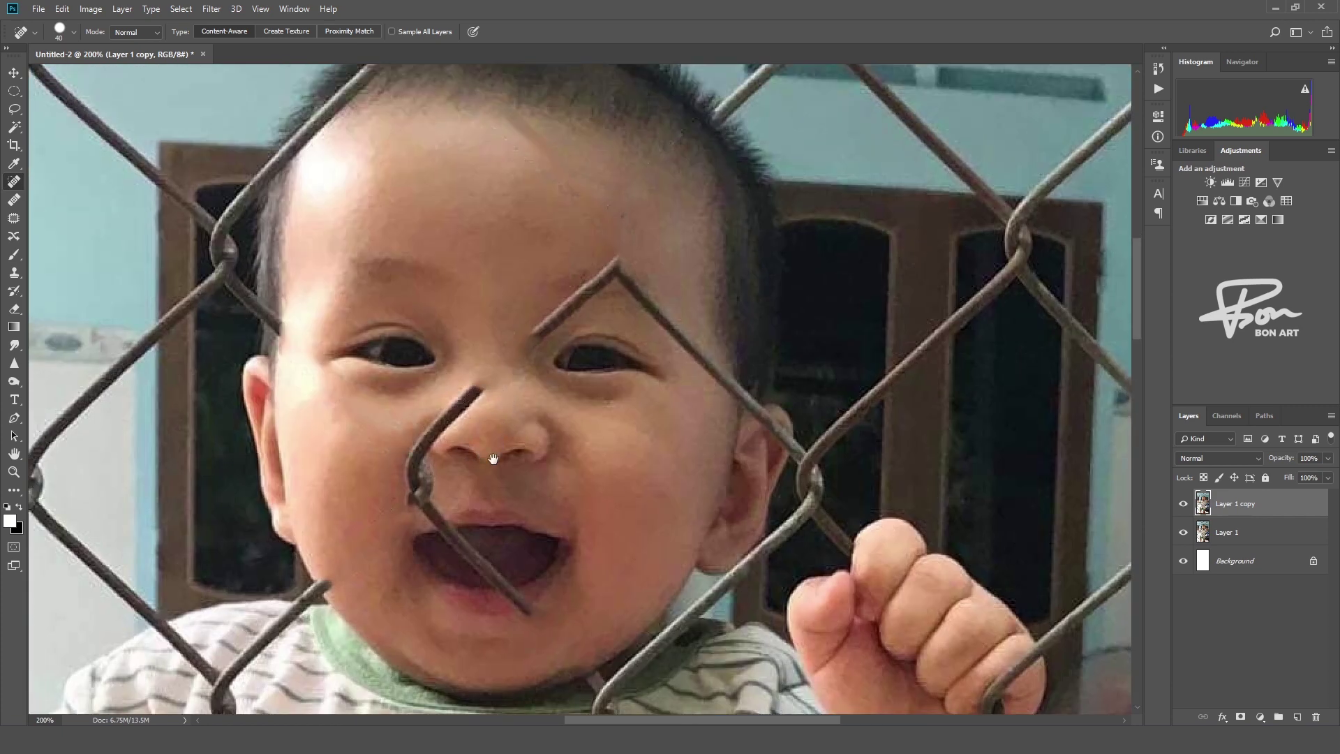
scroll(493, 458, "down", 2)
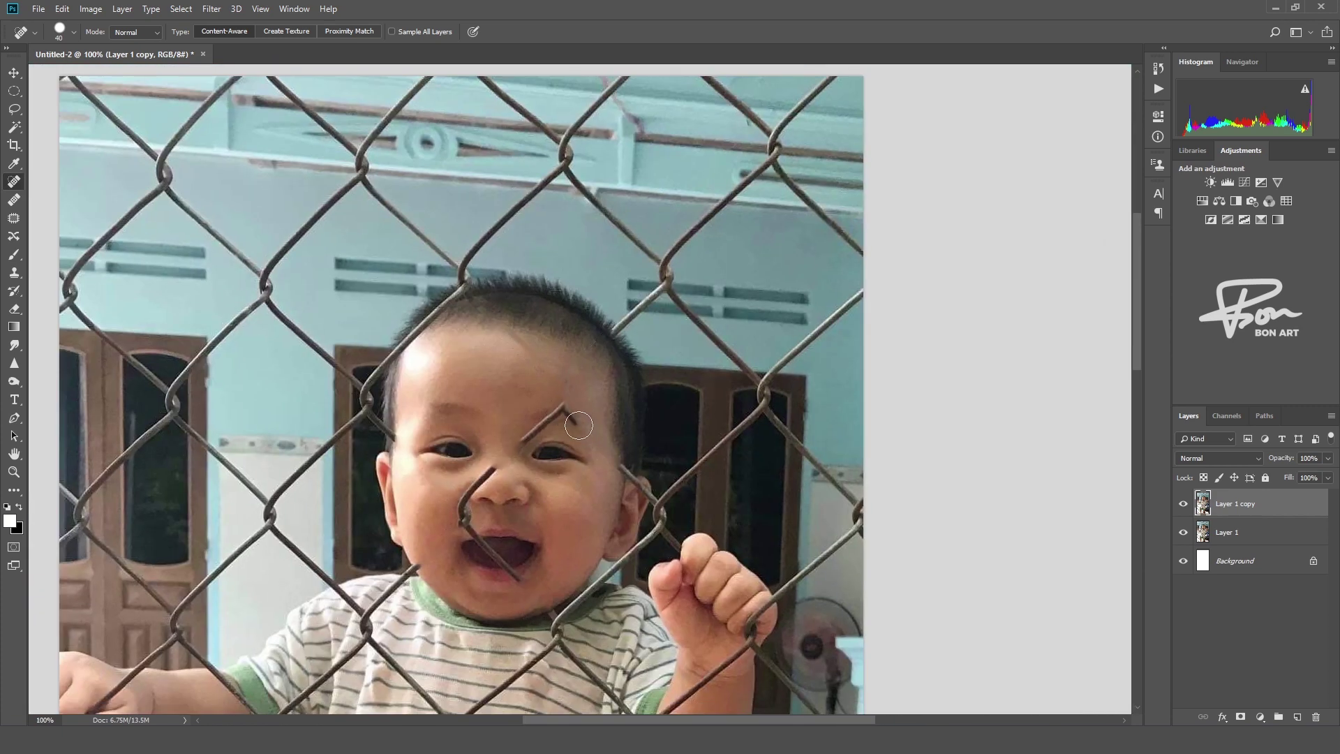
scroll(607, 445, "down", 3)
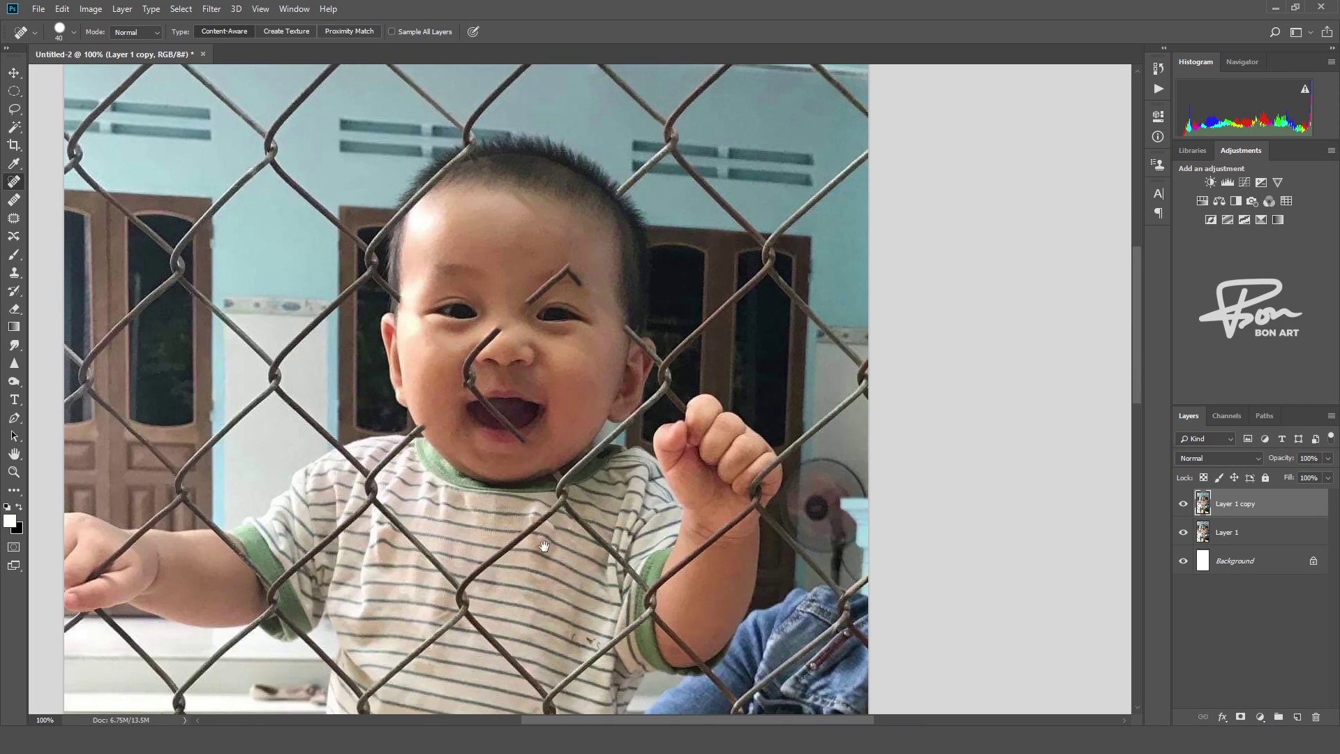
scroll(407, 383, "up", 2)
Patch a remaining wire spot on the face with nearby skin texture
key("shift+j")
key("shift+j")
mouse_move(401, 410)
left_mouse_down()
mouse_move(392, 357)
mouse_move(353, 359)
mouse_move(378, 345)
left_mouse_up()
scroll(359, 361, "up", 2)
mouse_move(343, 406)
left_mouse_down()
mouse_move(353, 454)
mouse_move(373, 447)
mouse_move(540, 494)
mouse_move(511, 497)
mouse_move(505, 451)
mouse_move(431, 426)
mouse_move(470, 463)
left_mouse_up()
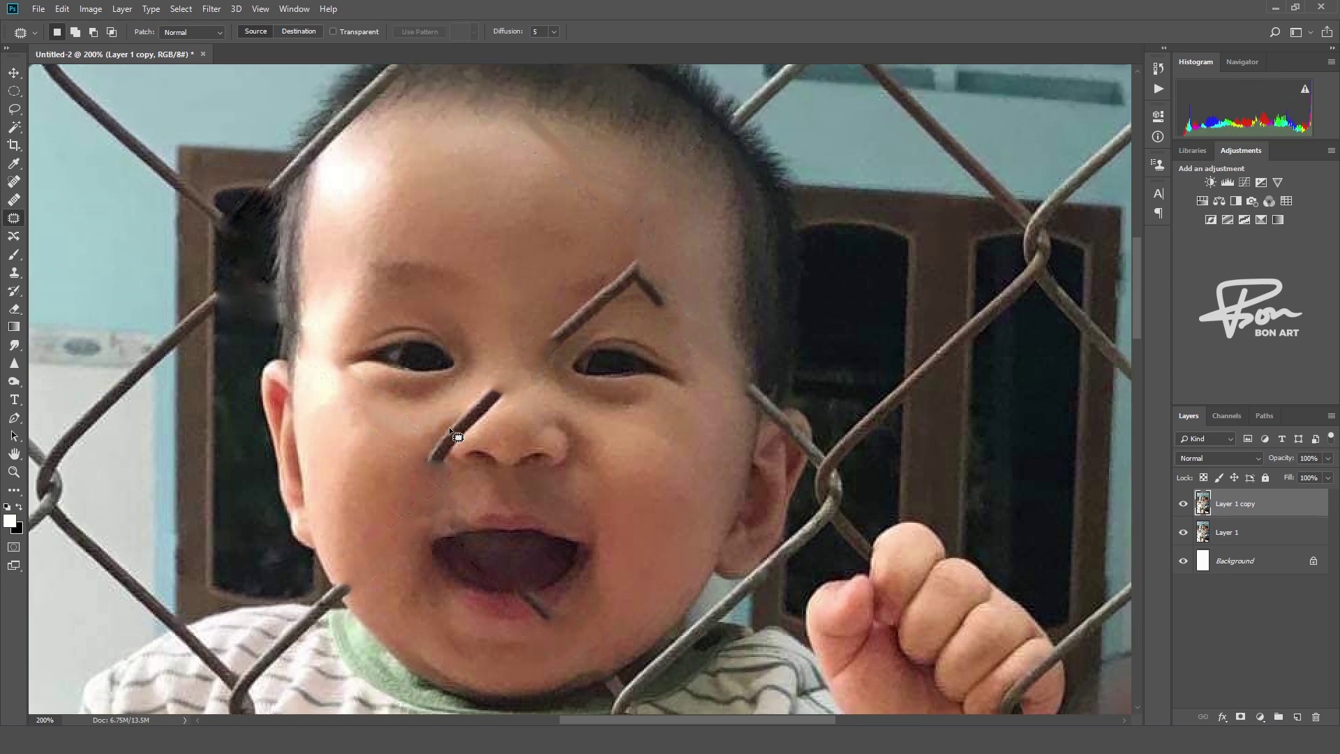
Patch out the wire ends on the chin and along the eyebrow
left_click_drag(638, 462, 593, 444)
mouse_move(498, 529)
left_mouse_down()
mouse_move(507, 536)
mouse_move(489, 572)
mouse_move(583, 509)
left_mouse_up()
scroll(584, 510, "up", 3)
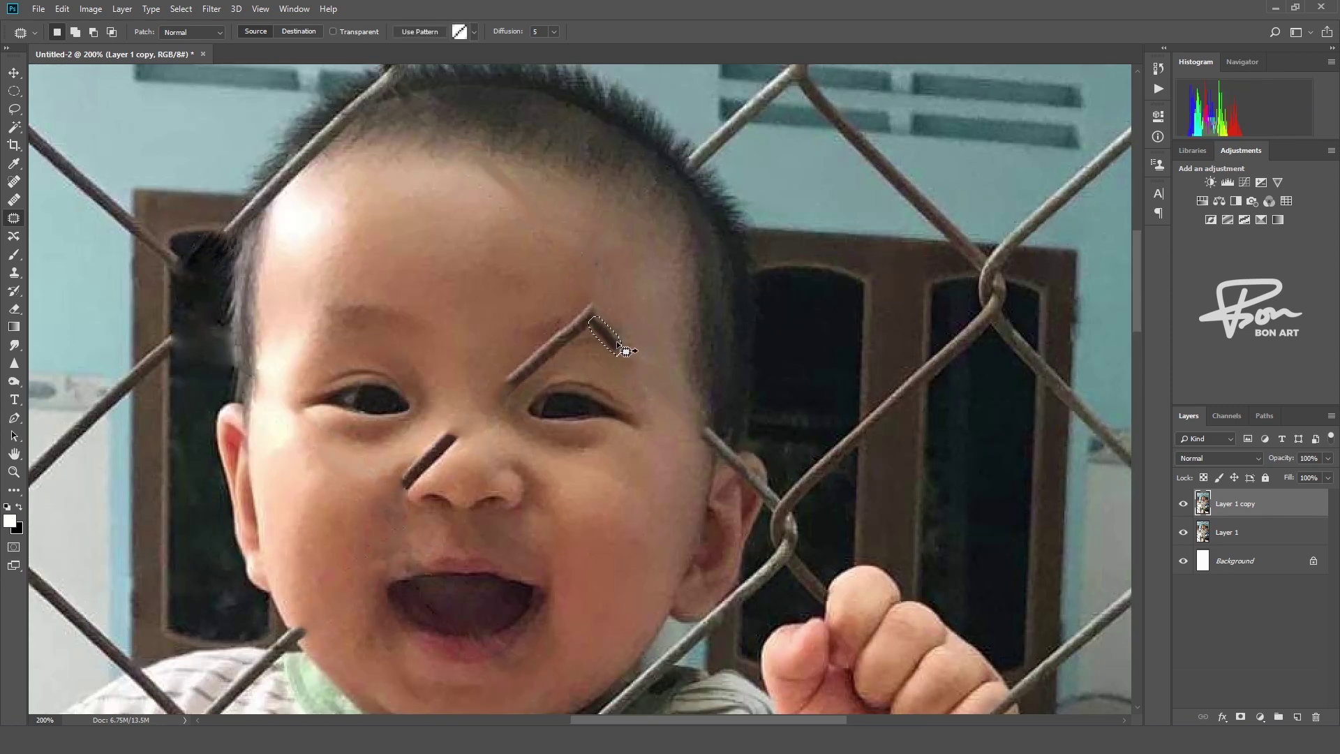
left_click_drag(622, 344, 525, 351)
mouse_move(602, 309)
left_mouse_down()
mouse_move(544, 321)
mouse_move(569, 346)
left_mouse_up()
key("ctrl+d")
Patch away the wires on the nose and beside the ear
scroll(558, 314, "down", 2)
scroll(558, 314, "left", 2)
key("ctrl+d")
scroll(594, 430, "down", 2)
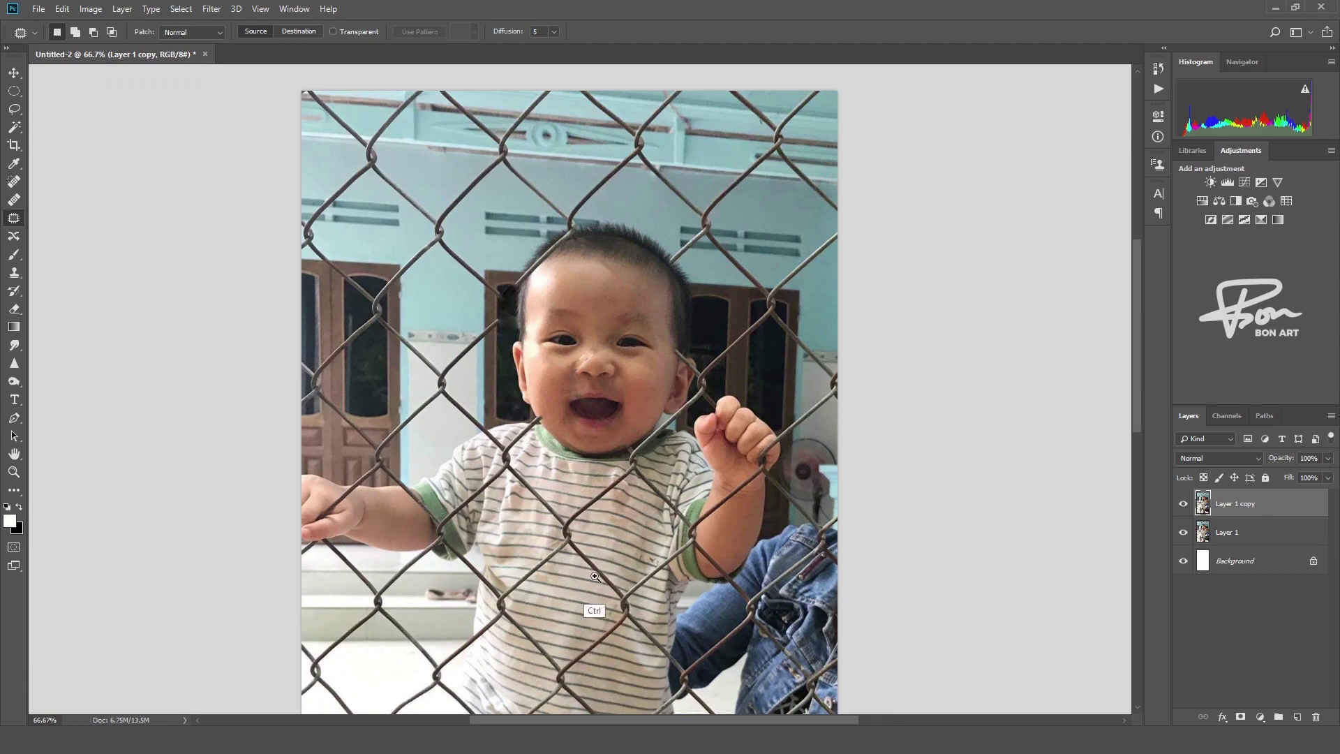
scroll(594, 576, "up", 1)
scroll(595, 576, "up", 1)
scroll(594, 577, "up", 1)
mouse_move(587, 358)
left_mouse_down()
mouse_move(601, 388)
mouse_move(696, 385)
left_mouse_up()
key("ctrl+d")
Replace the wire over the baby's hair with surrounding hair texture
left_click_drag(822, 310, 872, 230)
left_click_drag(767, 335, 788, 391)
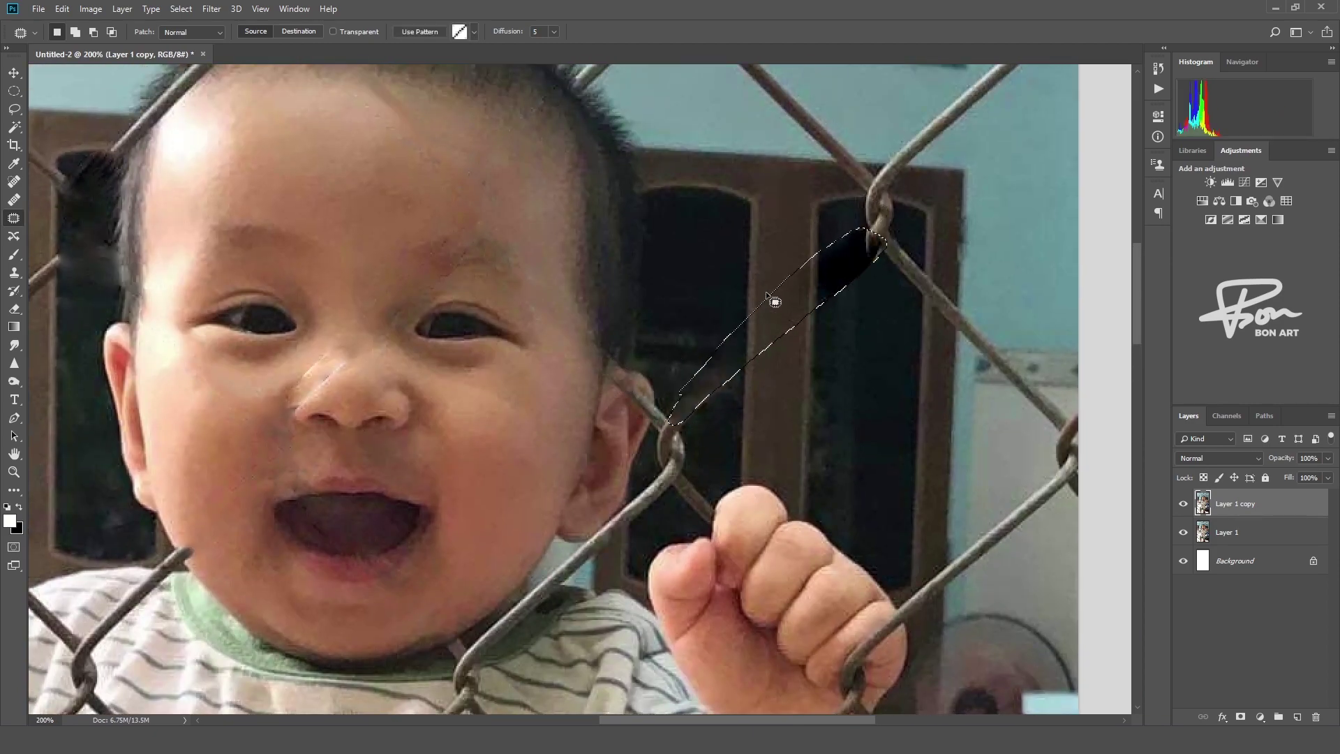
scroll(781, 447, "up", 3)
scroll(605, 313, "up", 3)
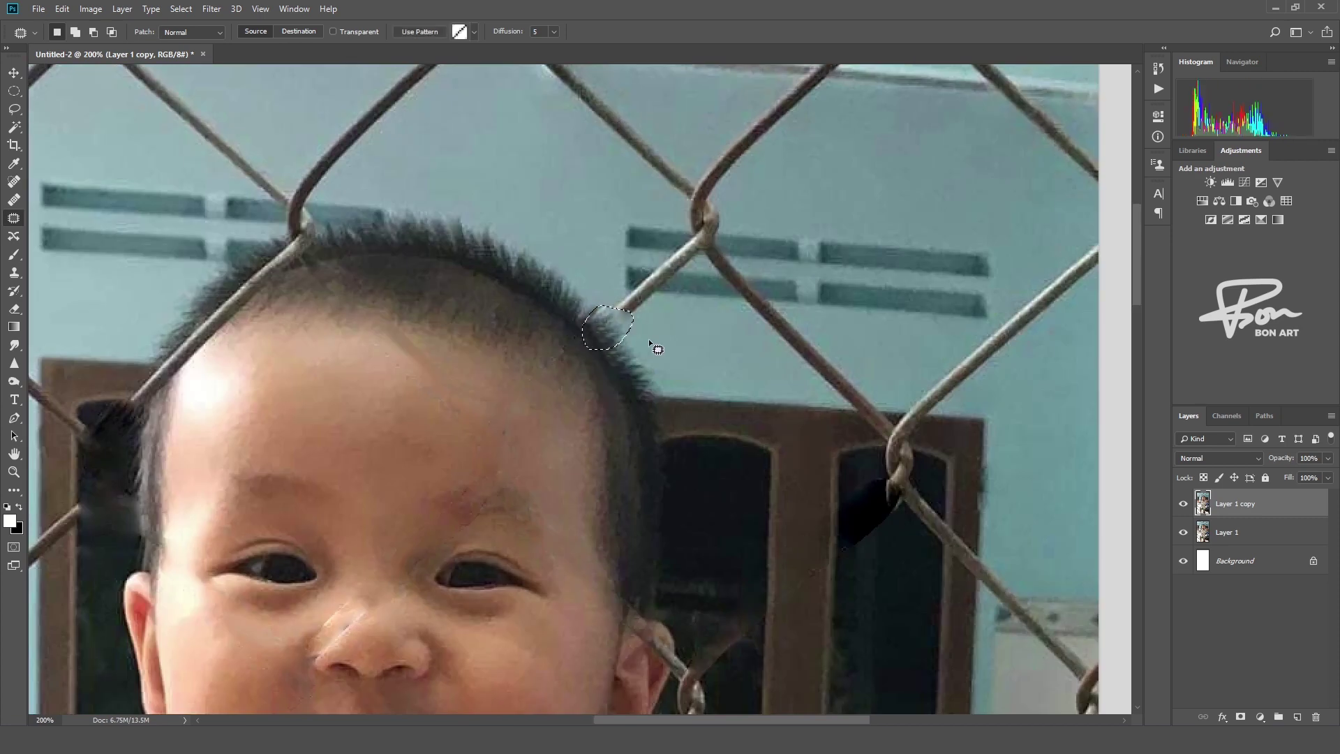
scroll(389, 318, "up", 1)
scroll(389, 318, "left", 3)
left_click_drag(415, 308, 467, 304)
key("ctrl+d")
Patch out the wire crossing the raised forearm
key("s")
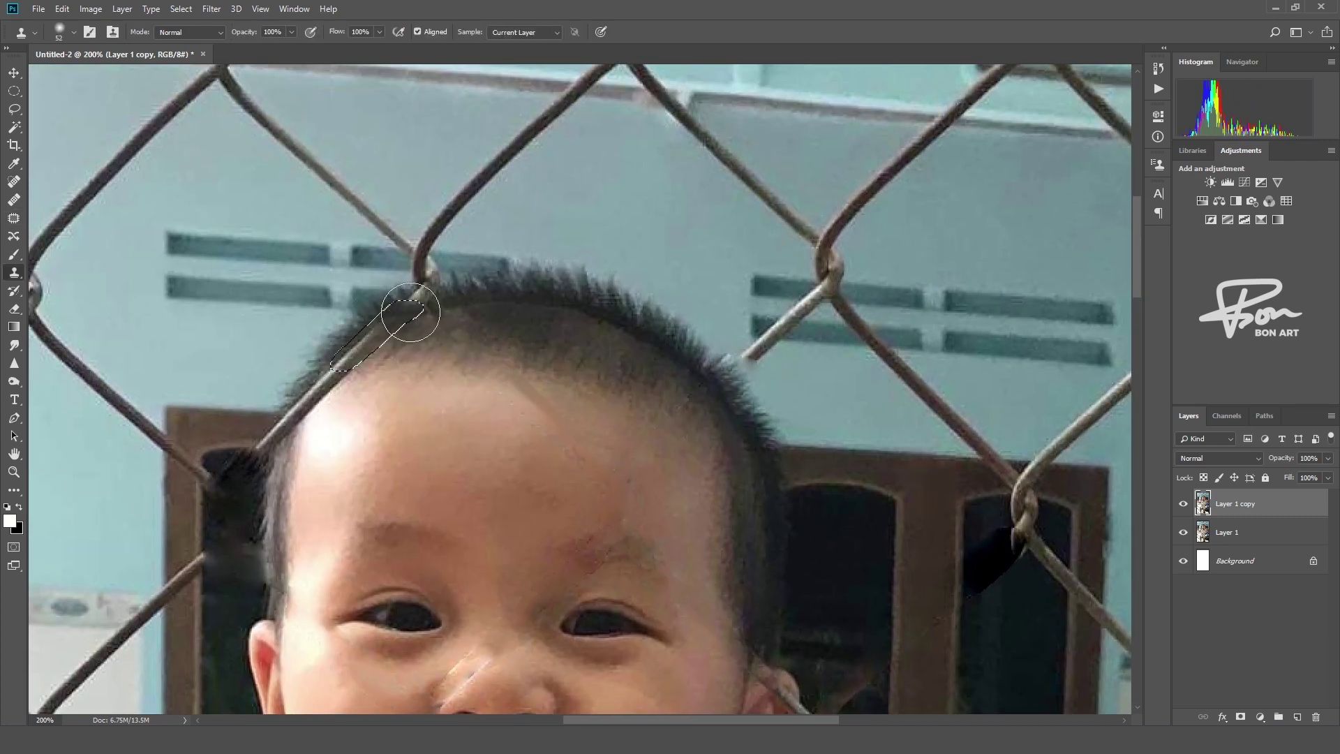
key("ctrl+minus")
scroll(515, 326, "down", 3)
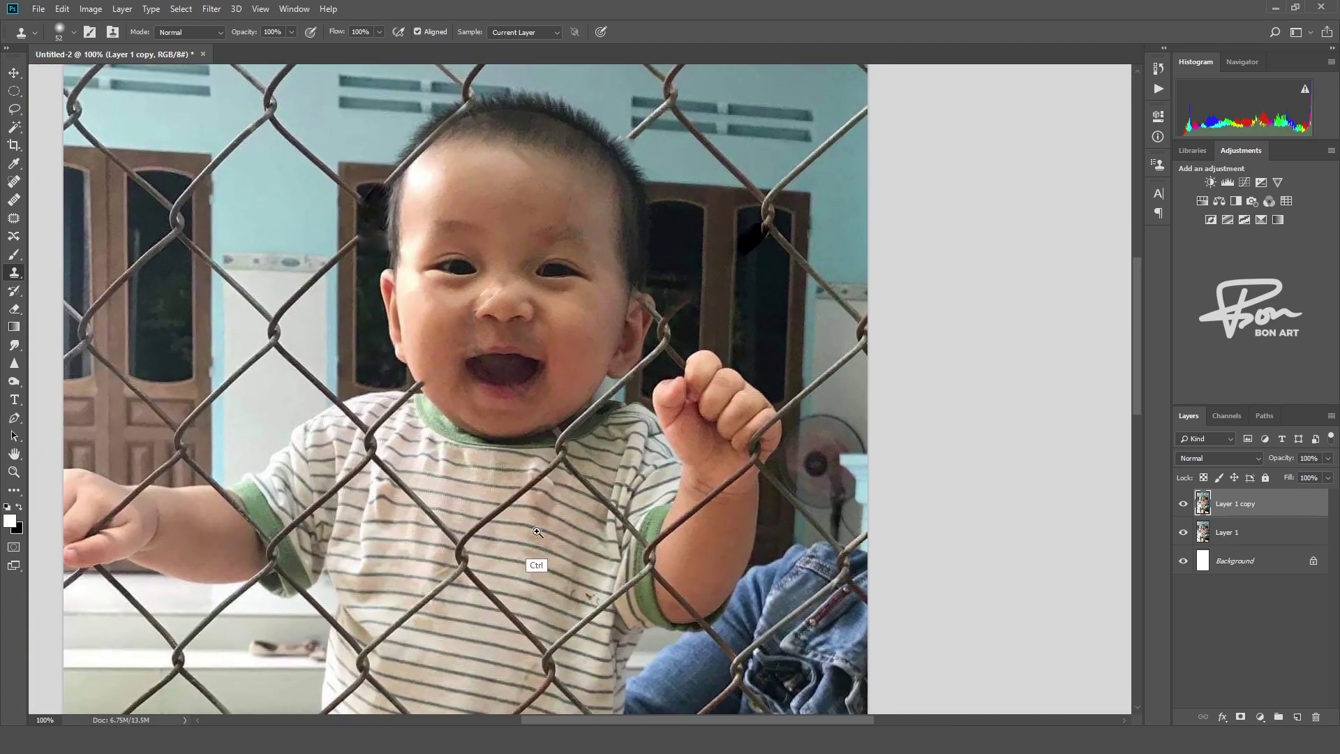
scroll(514, 325, "down", 3)
key("j")
mouse_move(712, 423)
left_mouse_down()
mouse_move(692, 453)
mouse_move(741, 424)
mouse_move(757, 476)
mouse_move(664, 469)
mouse_move(708, 479)
mouse_move(753, 300)
left_mouse_up()
key("ctrl+d")
Patch the first wires across the striped shirt with clean stripes
scroll(501, 424, "up", 1)
left_click_drag(589, 353, 594, 348)
mouse_move(530, 409)
left_mouse_down()
mouse_move(558, 433)
mouse_move(537, 436)
mouse_move(534, 473)
left_mouse_up()
key("ctrl+d")
key("ctrl+d")
left_click_drag(448, 406, 366, 335)
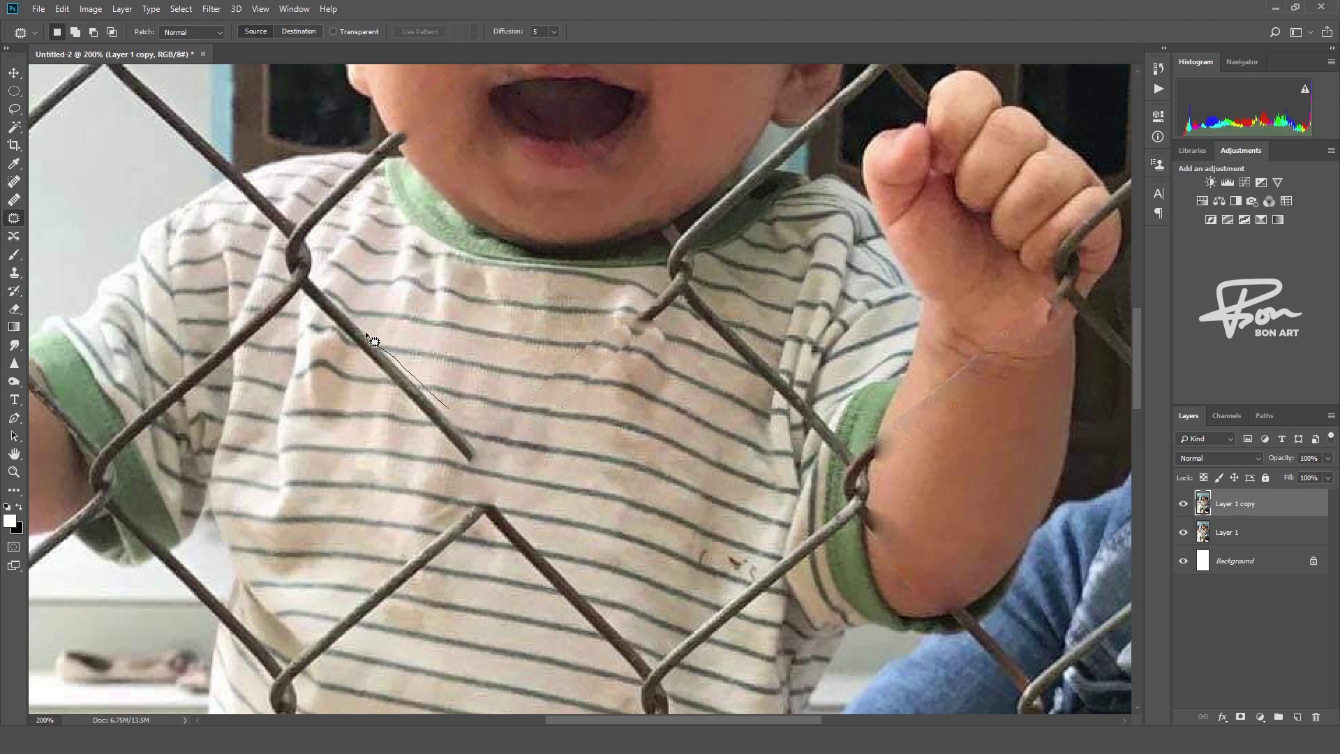
left_click_drag(431, 436, 450, 411)
left_click_drag(391, 363, 533, 420)
Fill the wire along the sleeve with matching shirt texture
key("ctrl+d")
scroll(395, 310, "up", 2)
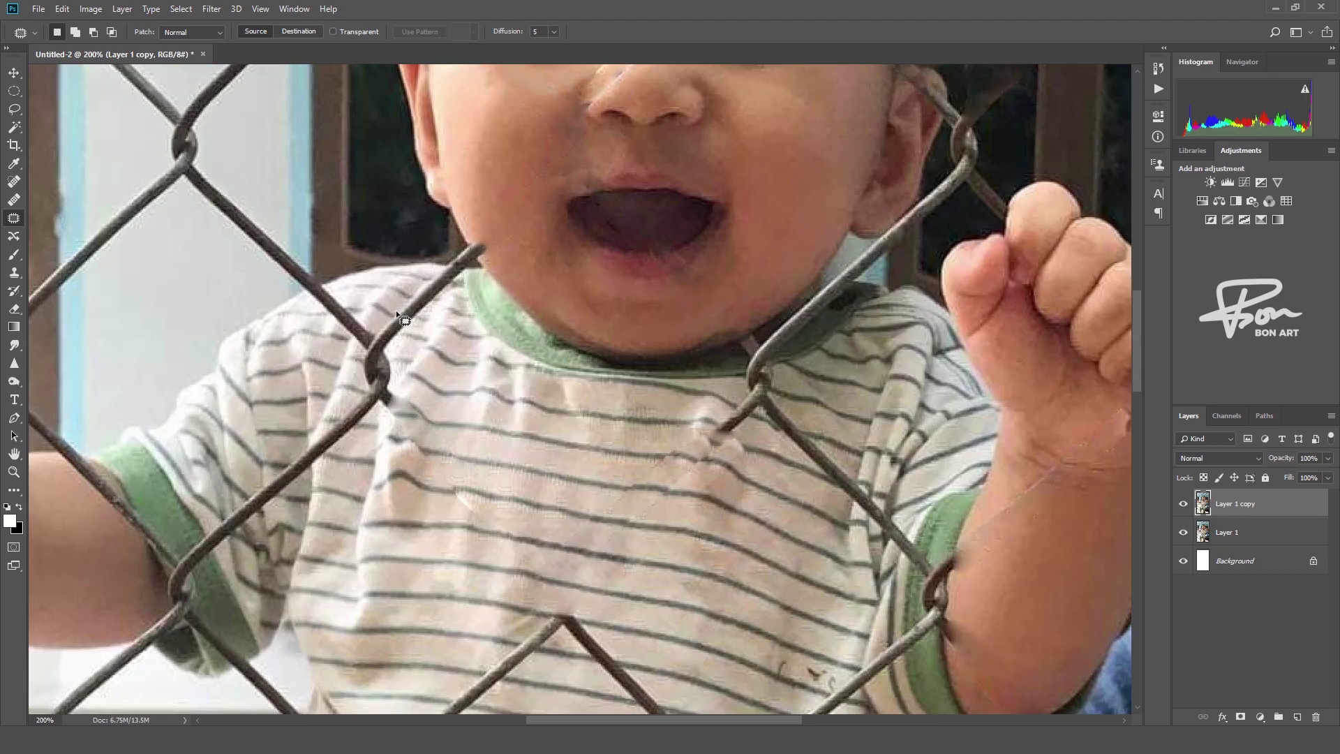
mouse_move(454, 263)
left_mouse_down()
mouse_move(355, 365)
mouse_move(353, 446)
mouse_move(366, 394)
left_mouse_up()
key("ctrl+d")
key("ctrl+minus")
key("ctrl+minus")
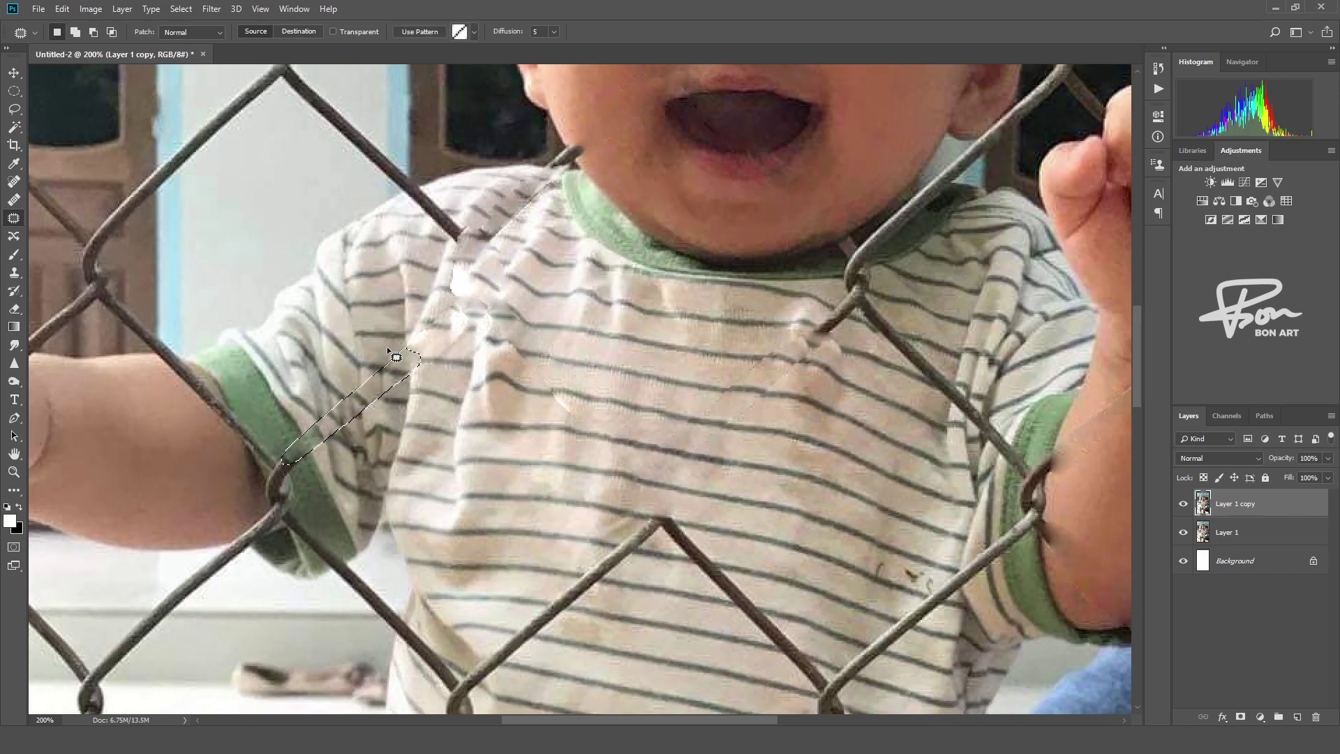
key("ctrl+minus")
key("ctrl+plus")
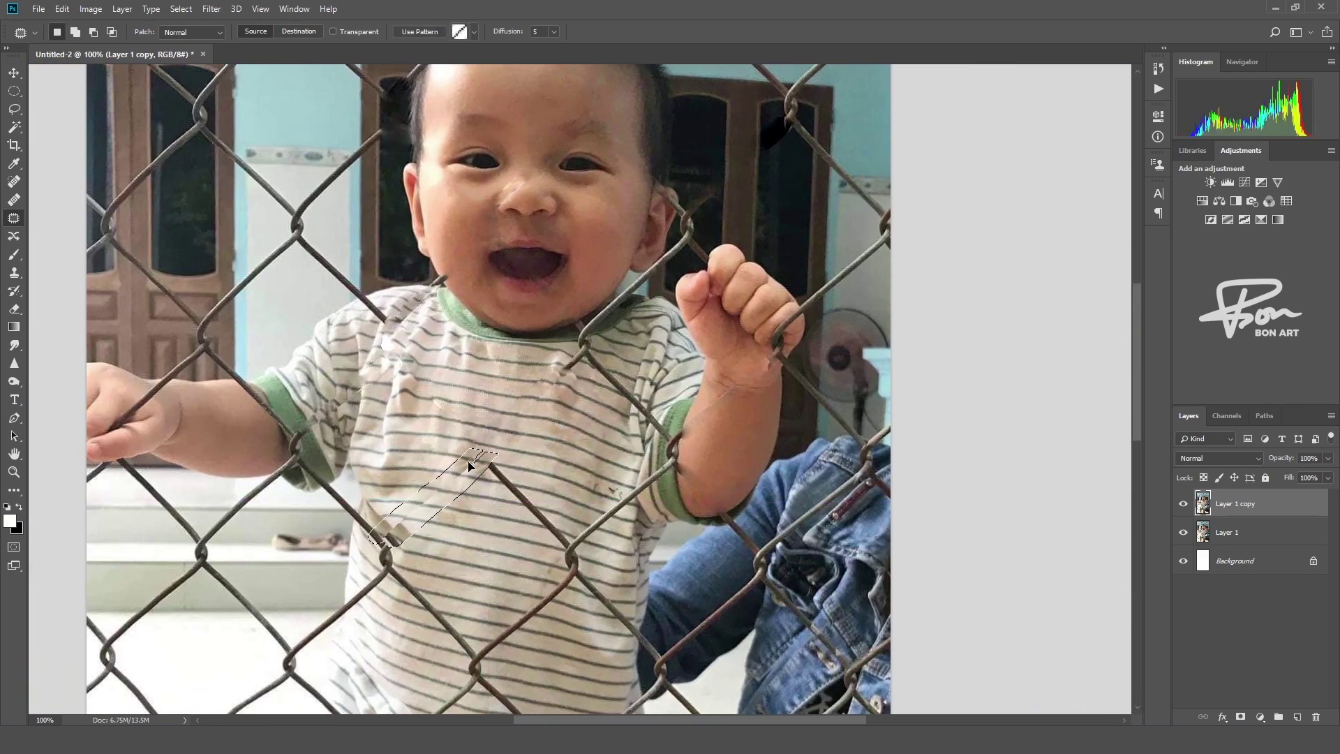
mouse_move(496, 455)
left_mouse_down()
mouse_move(561, 522)
mouse_move(617, 484)
left_mouse_up()
key("ctrl+d")
Patch out the wires on the shirt front, the diagonal wire, and the lower shirt
scroll(575, 507, "down", 1)
mouse_move(590, 510)
left_mouse_down()
mouse_move(562, 481)
mouse_move(576, 487)
mouse_move(511, 580)
left_mouse_up()
key("ctrl+d")
scroll(589, 509, "down", 3)
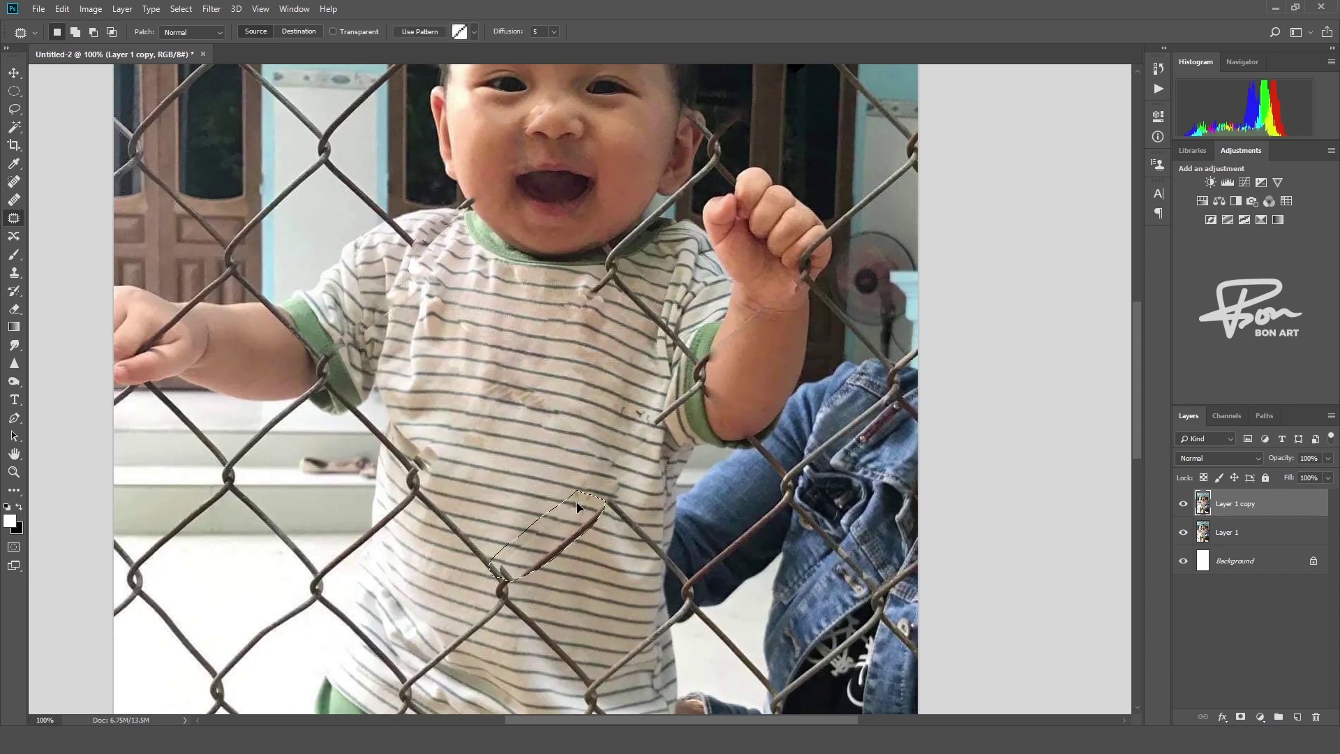
key("ctrl+d")
mouse_move(626, 501)
left_mouse_down()
mouse_move(558, 597)
mouse_move(422, 488)
left_mouse_up()
key("ctrl+d")
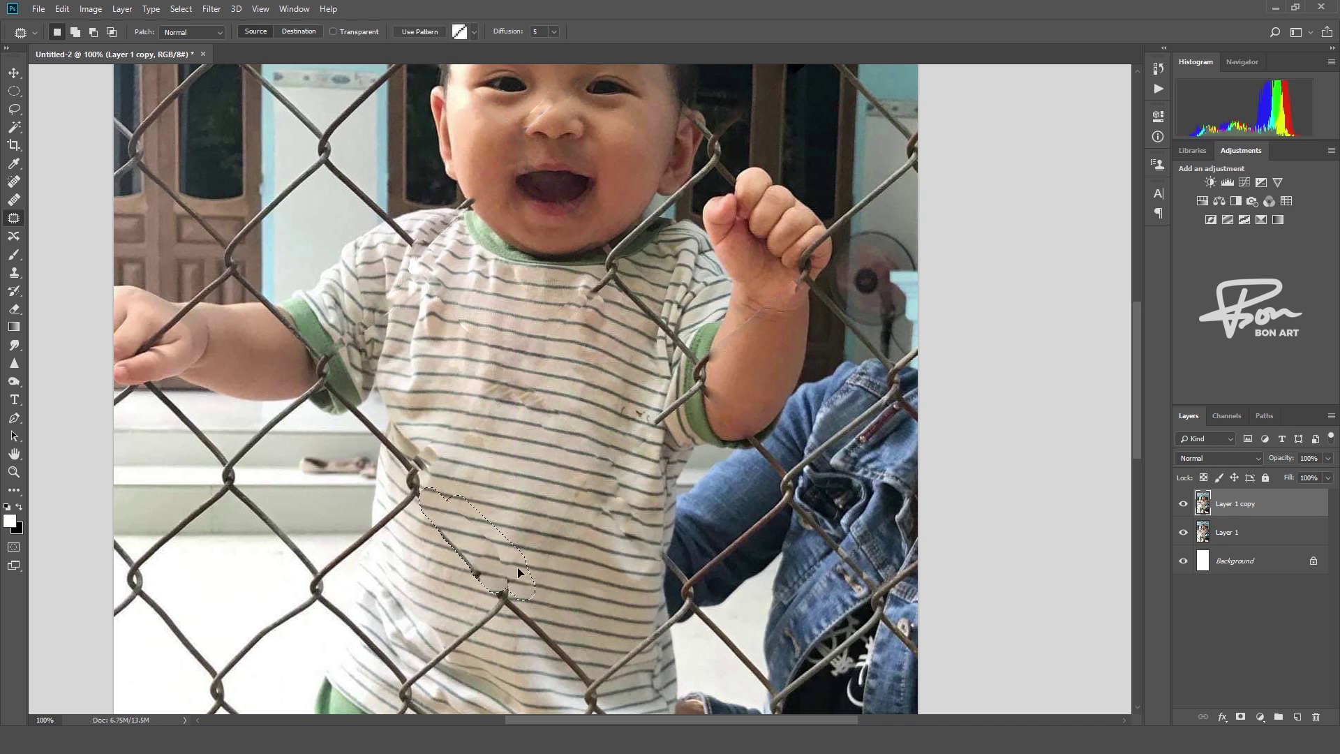
left_click_drag(501, 578, 558, 628)
key("ctrl+d")
scroll(571, 637, "down", 3)
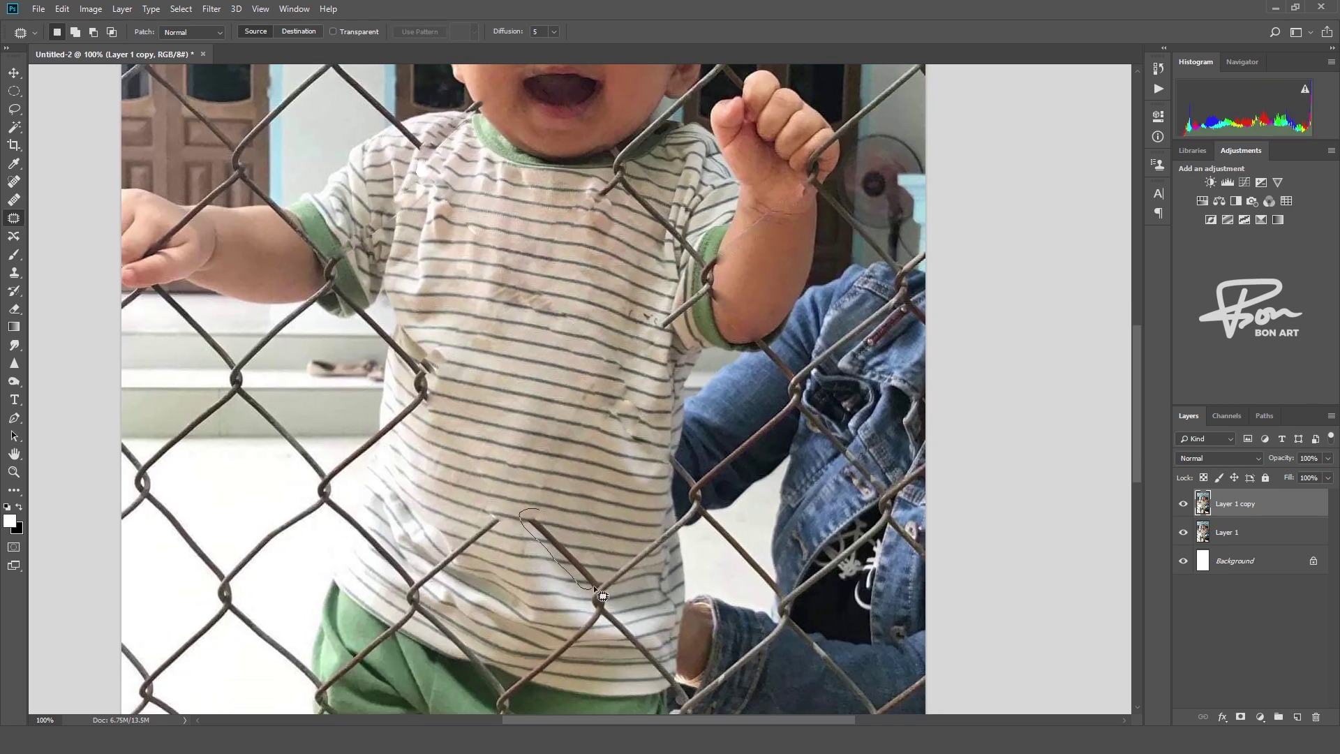
mouse_move(496, 513)
left_mouse_down()
mouse_move(434, 554)
mouse_move(495, 513)
left_mouse_up()
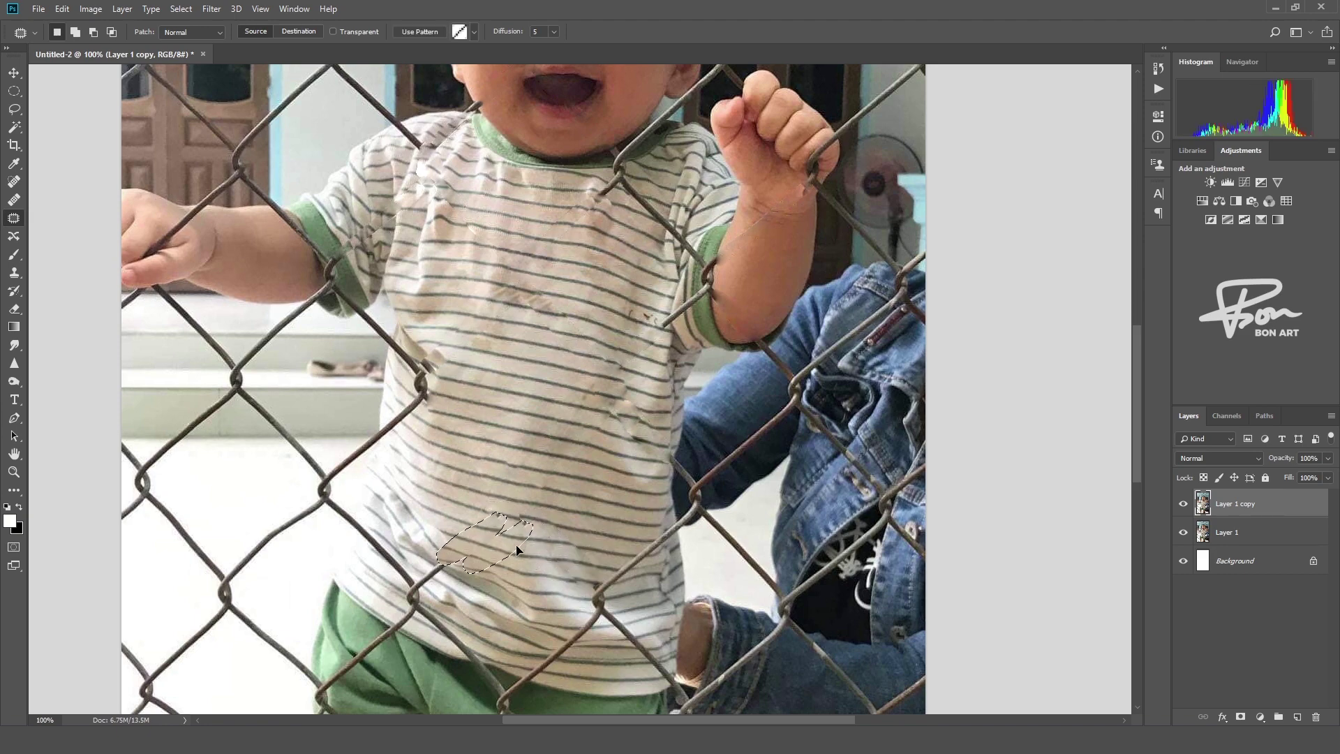
Patch another wire spot on the shirt
key("ctrl+minus")
key("ctrl+plus")
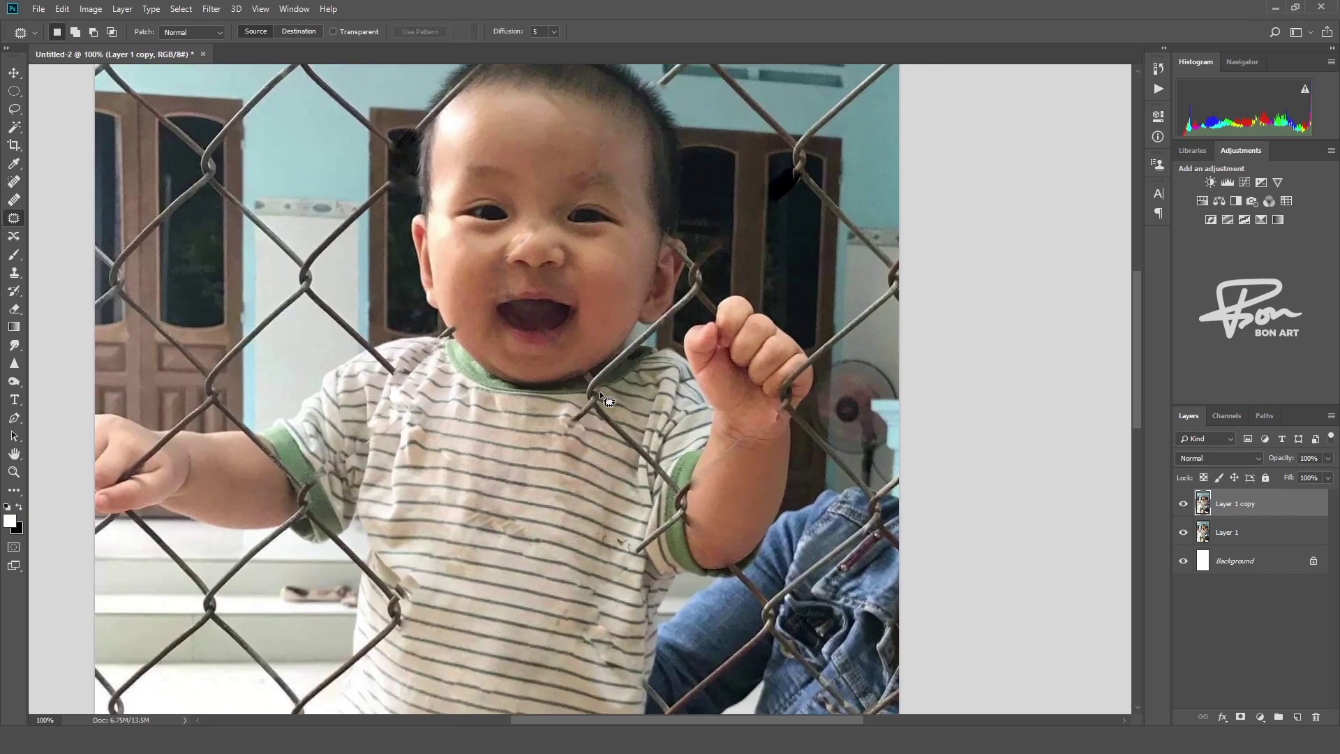
mouse_move(553, 408)
left_mouse_down()
mouse_move(593, 447)
mouse_move(680, 466)
mouse_move(648, 463)
left_mouse_up()
key("ctrl+d")
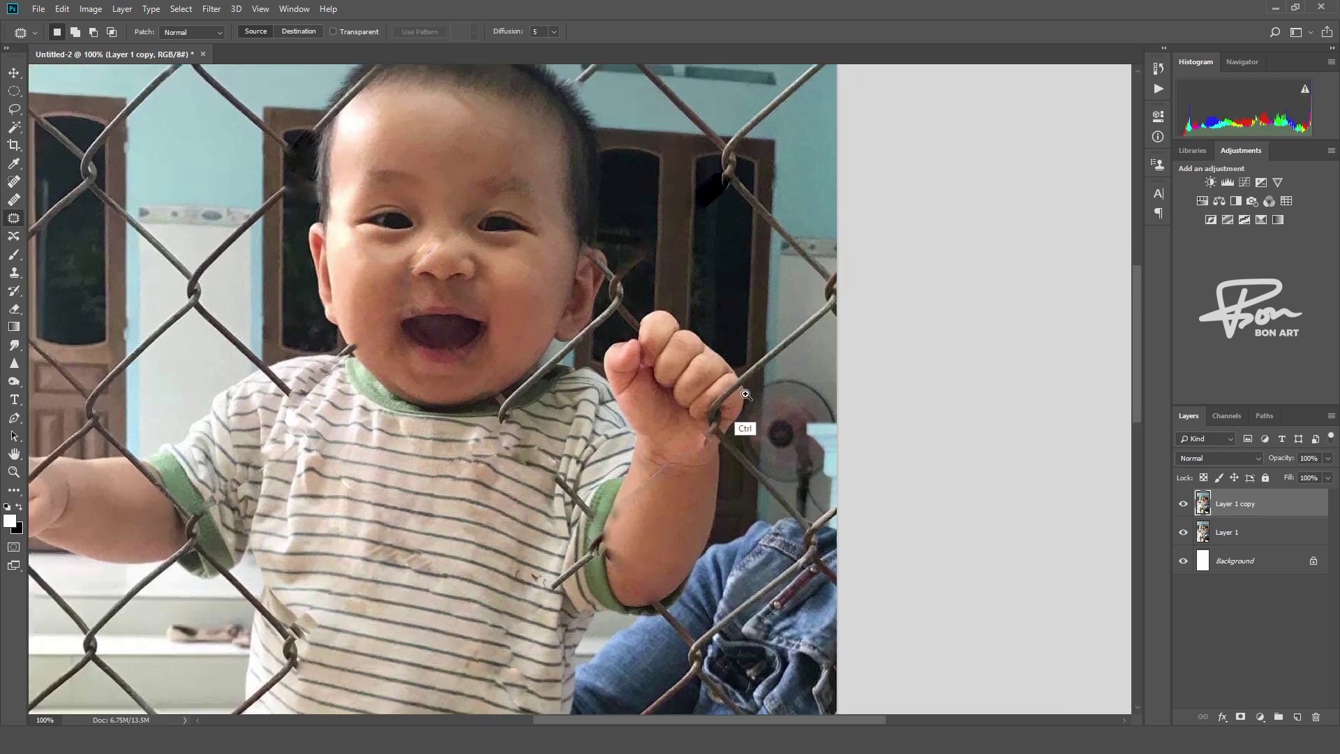
Replace the wire beside the raised fist with clean background
key("ctrl+plus")
mouse_move(730, 362)
left_mouse_down()
mouse_move(782, 300)
mouse_move(882, 277)
left_mouse_up()
key("ctrl+d")
left_click_drag(933, 156, 862, 330)
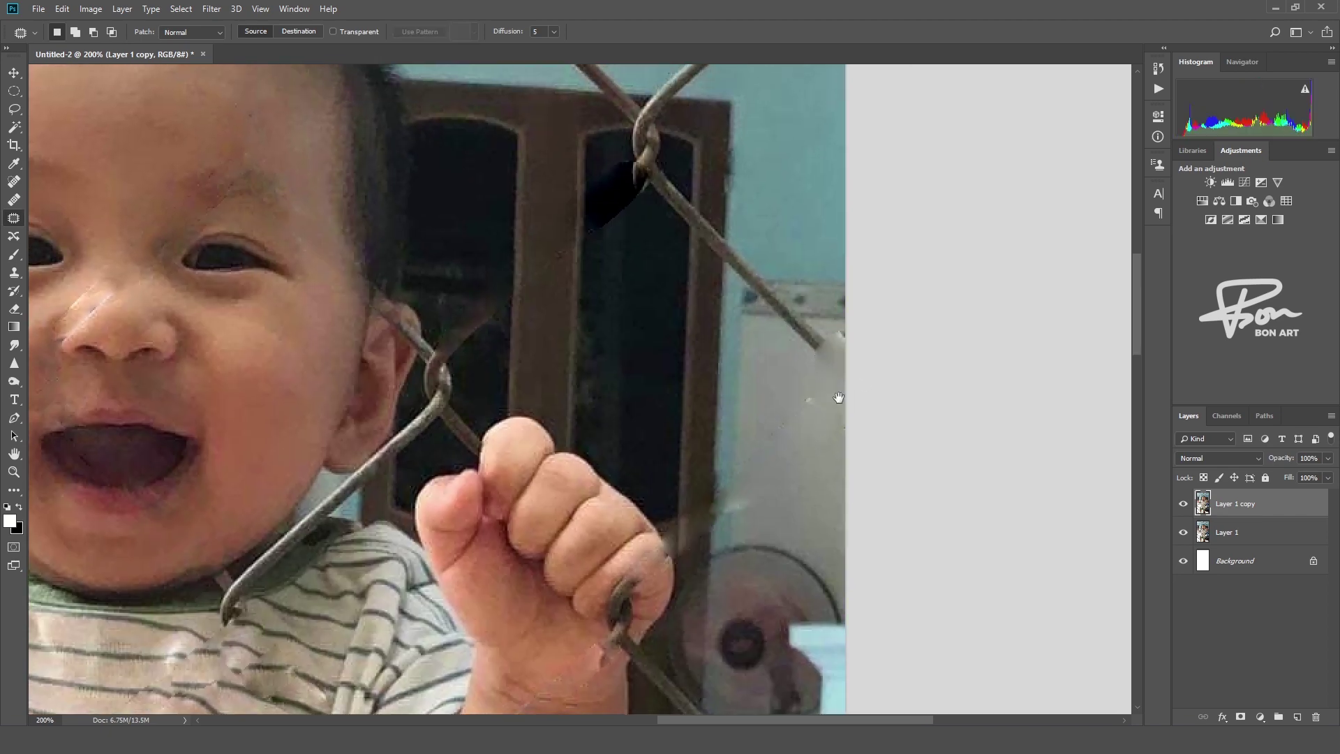
key("ctrl+0")
Patch the wires on the green shorts and the lower shirt
scroll(659, 449, "up", 2)
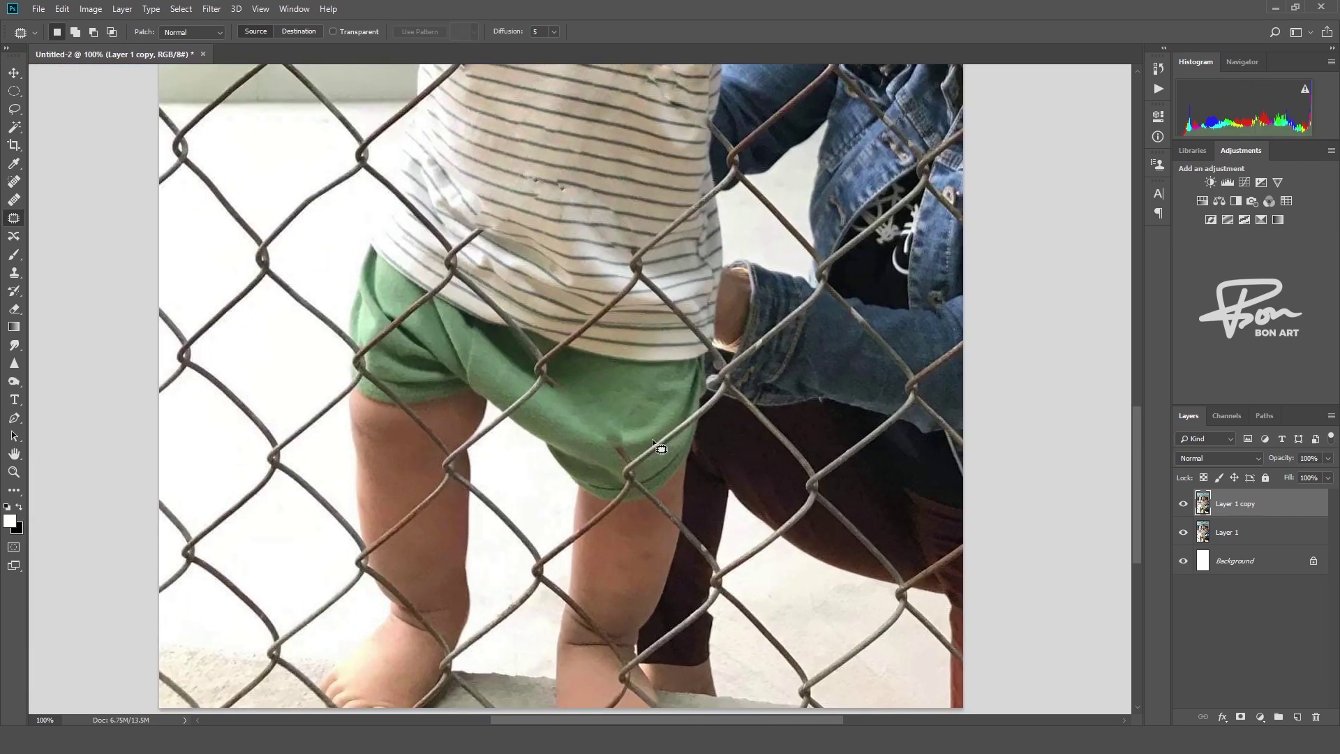
mouse_move(636, 460)
left_mouse_down()
mouse_move(677, 450)
mouse_move(591, 315)
left_mouse_up()
key("ctrl+d")
mouse_move(632, 235)
left_mouse_down()
mouse_move(656, 293)
mouse_move(626, 358)
left_mouse_up()
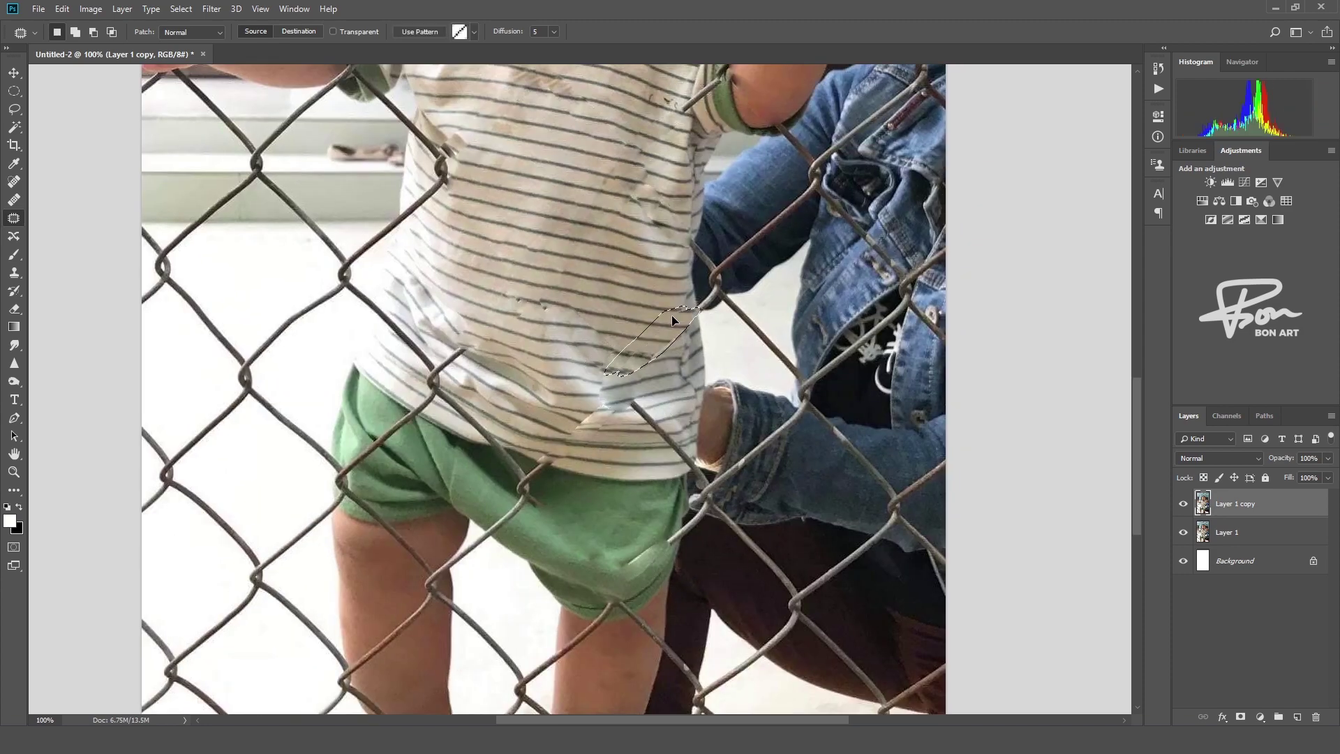
scroll(556, 475, "down", 2)
Brush white over the fence wire on the floor near the baby's feet
key("b")
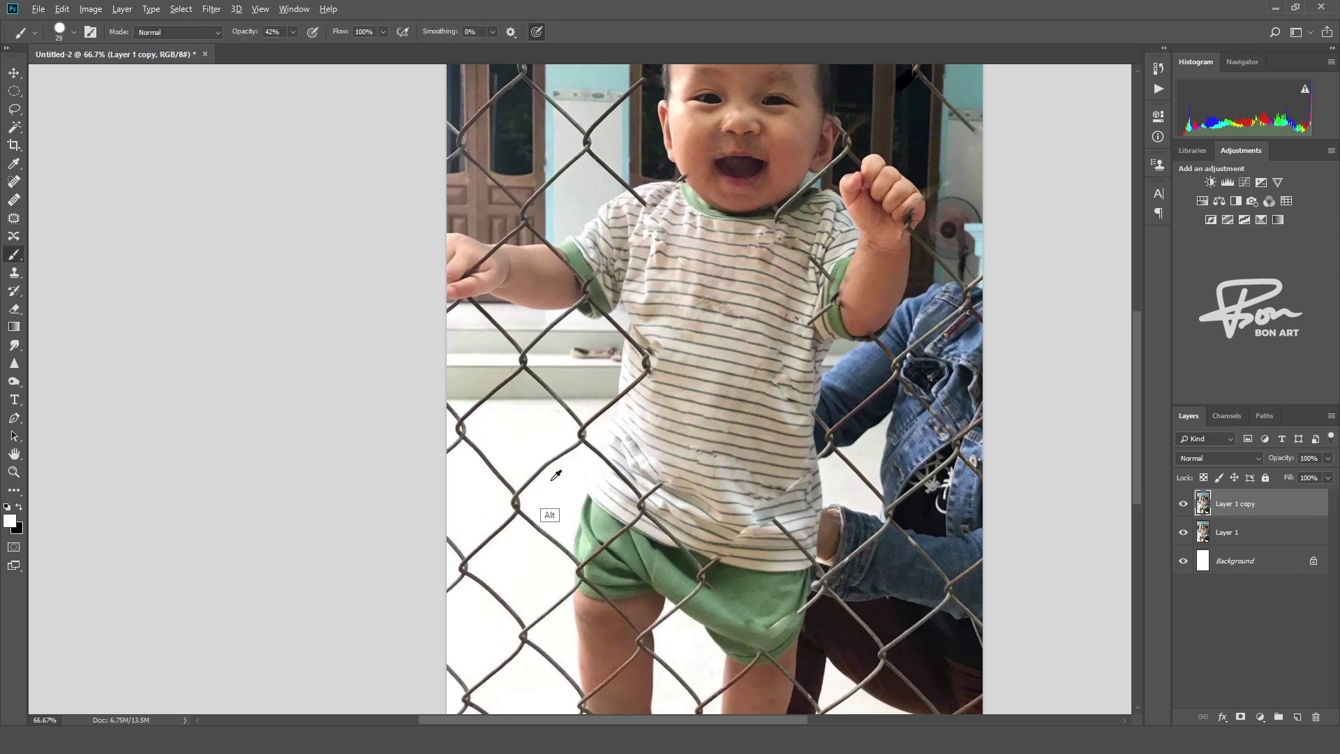
left_click_drag(530, 517, 479, 448)
right_click(479, 449)
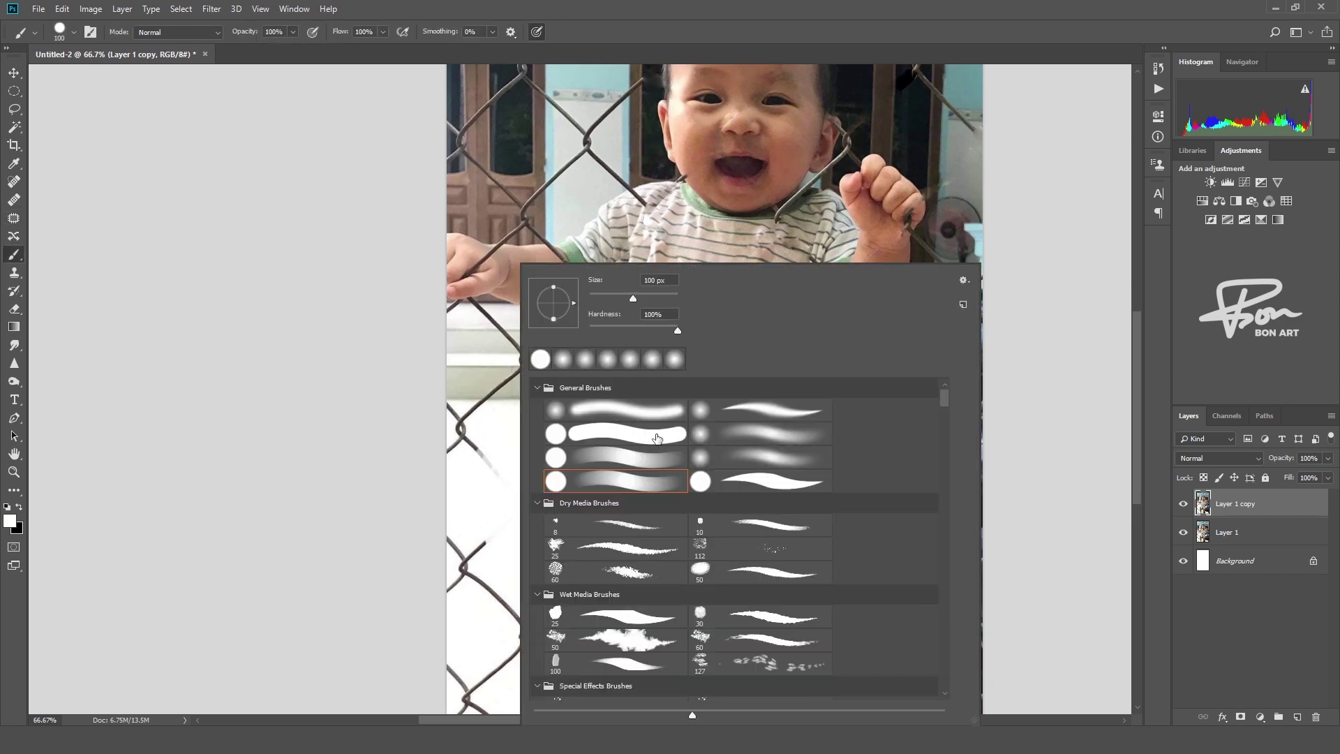
key("Escape")
scroll(557, 563, "down", 3)
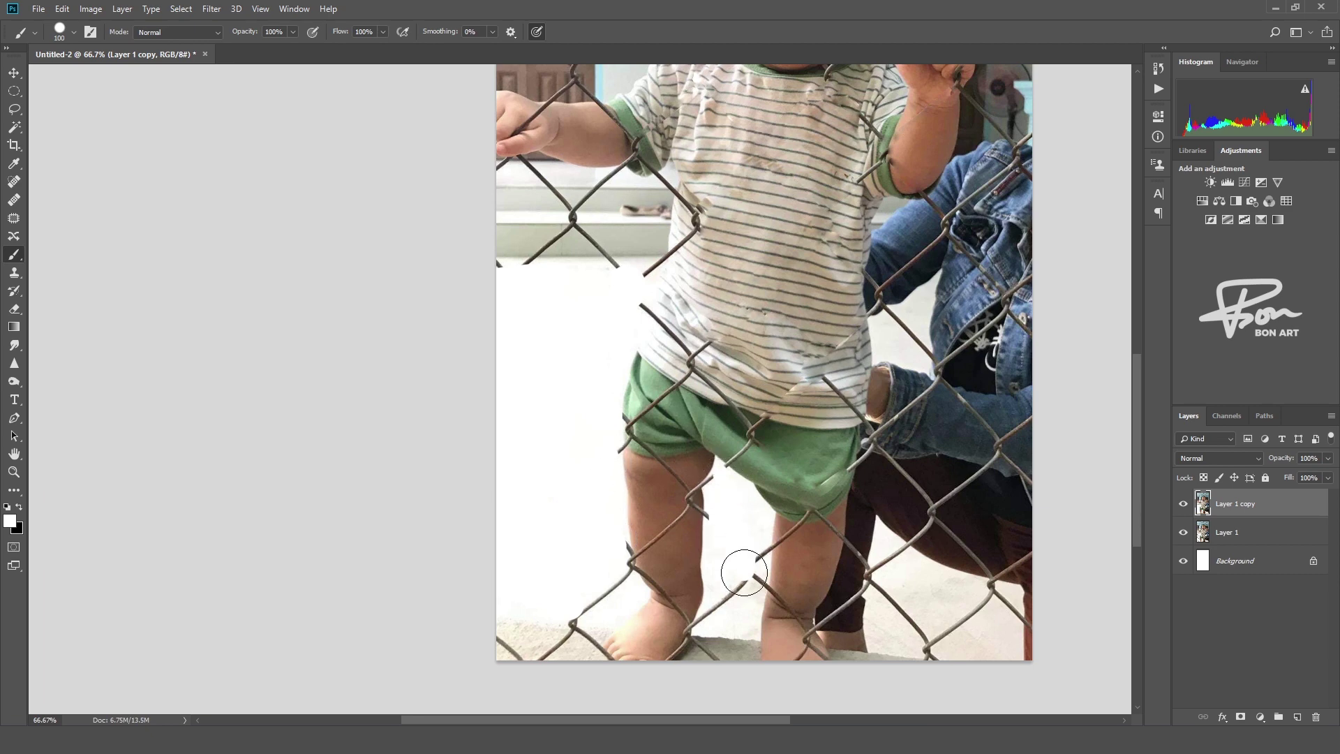
scroll(744, 572, "up", 1)
key("s")
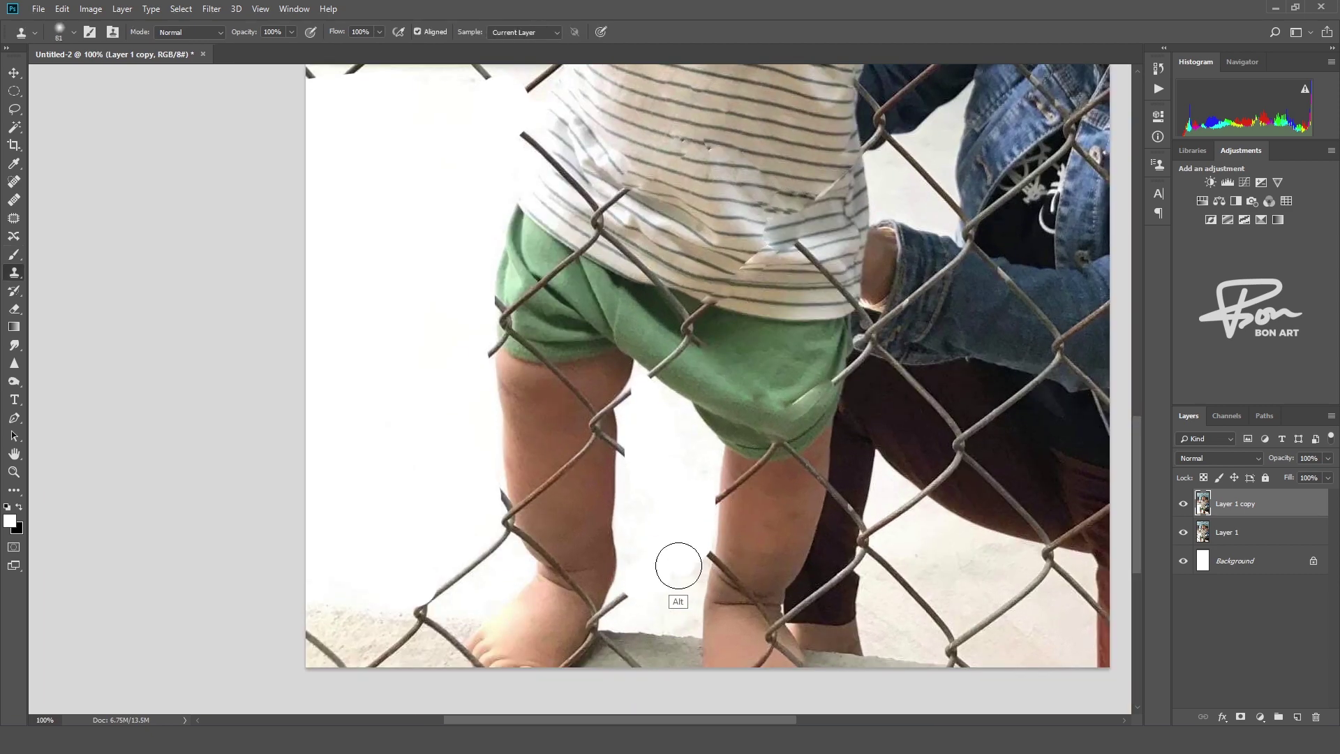
scroll(689, 576, "down", 2)
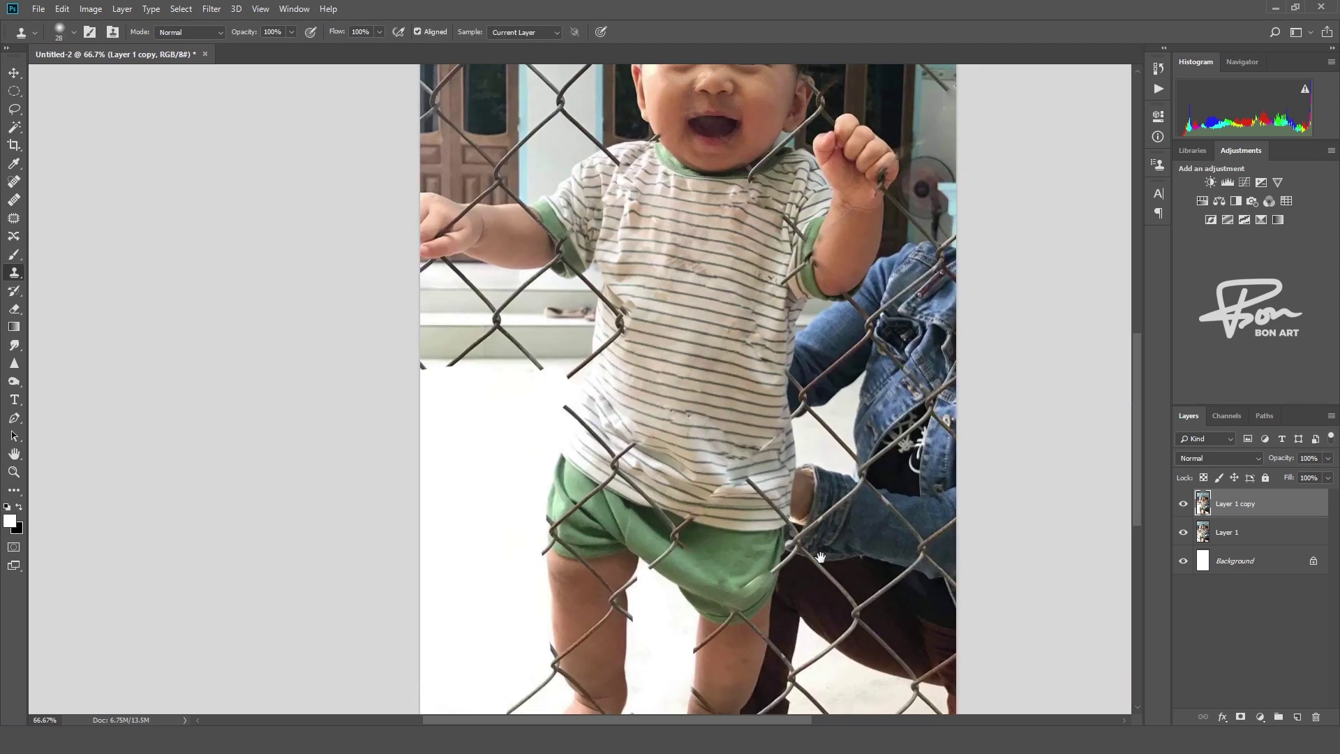
scroll(593, 454, "down", 2)
scroll(524, 384, "up", 1)
scroll(489, 358, "up", 1)
Spot-heal the wire junction and diagonal wire segments on the upper blue wall
scroll(489, 358, "up", 1)
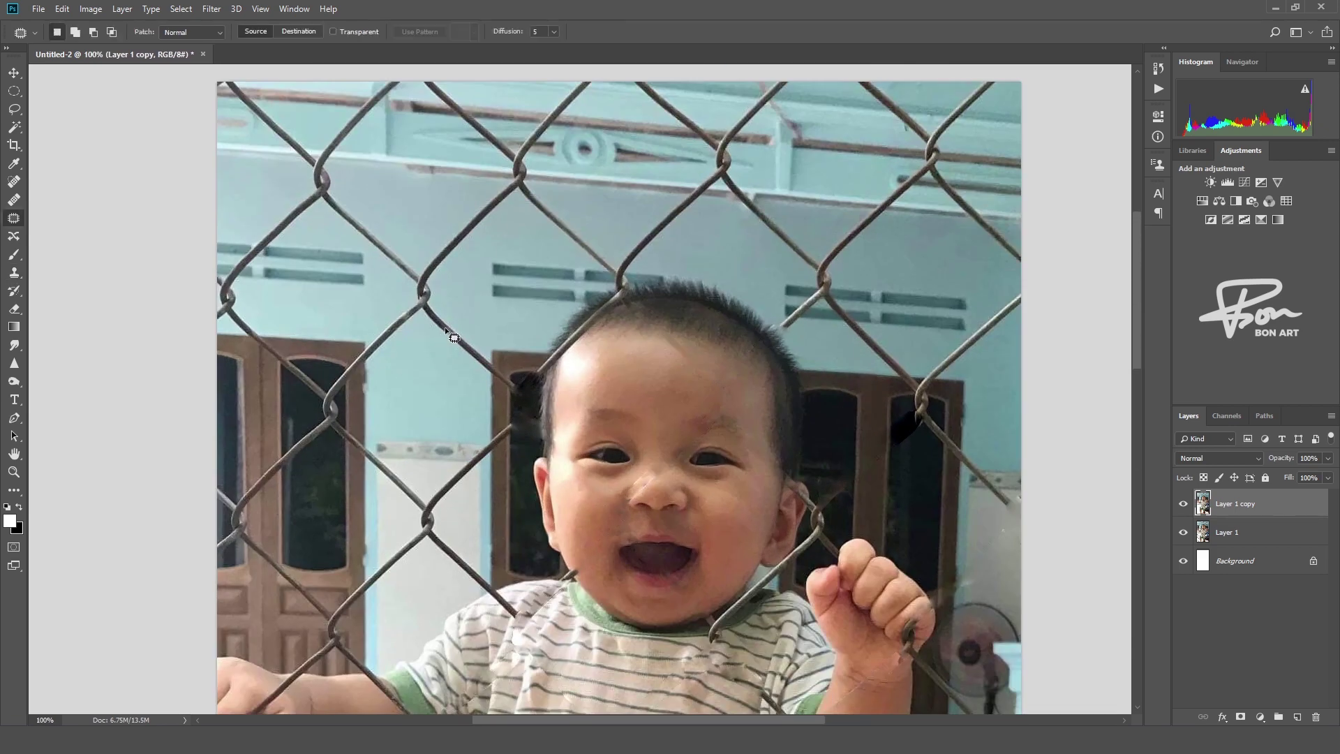
key("j")
left_click_drag(440, 261, 425, 288)
left_click_drag(527, 192, 604, 255)
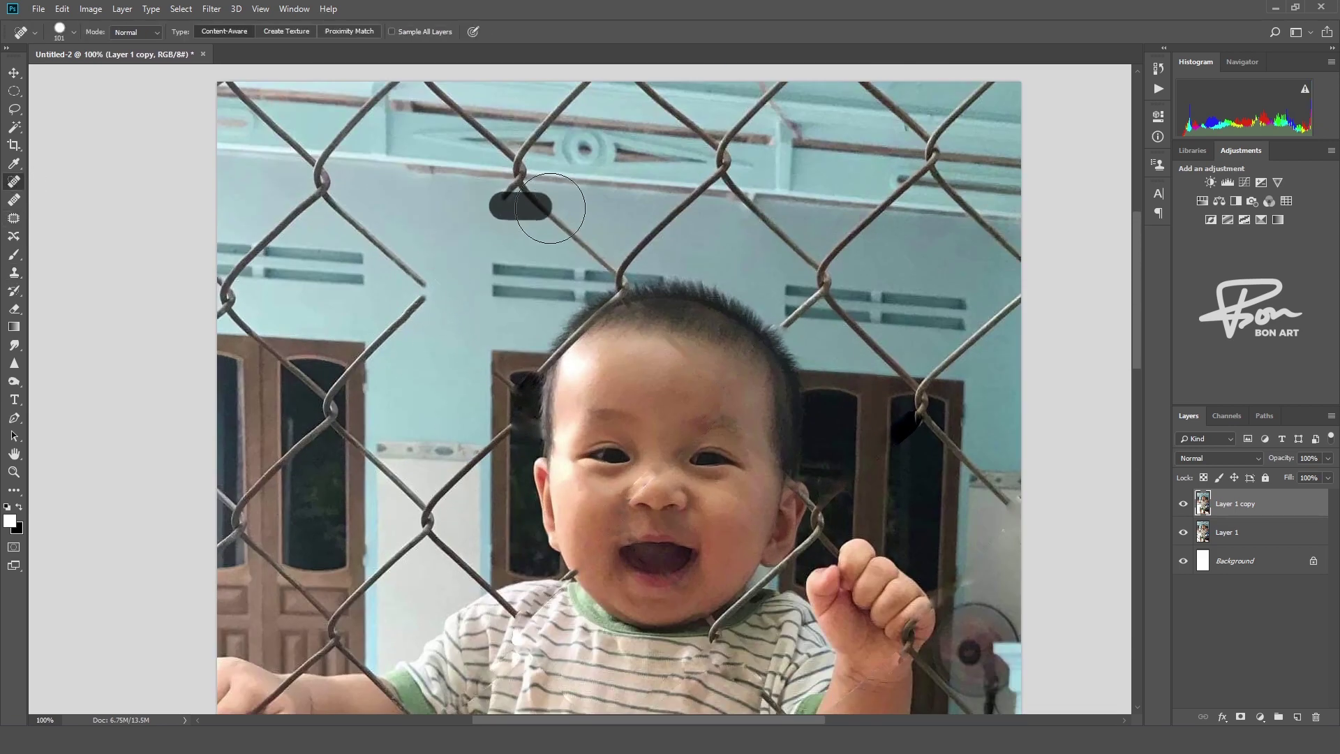
left_click_drag(691, 209, 625, 266)
left_click_drag(813, 258, 776, 238)
scroll(873, 262, "right", 3)
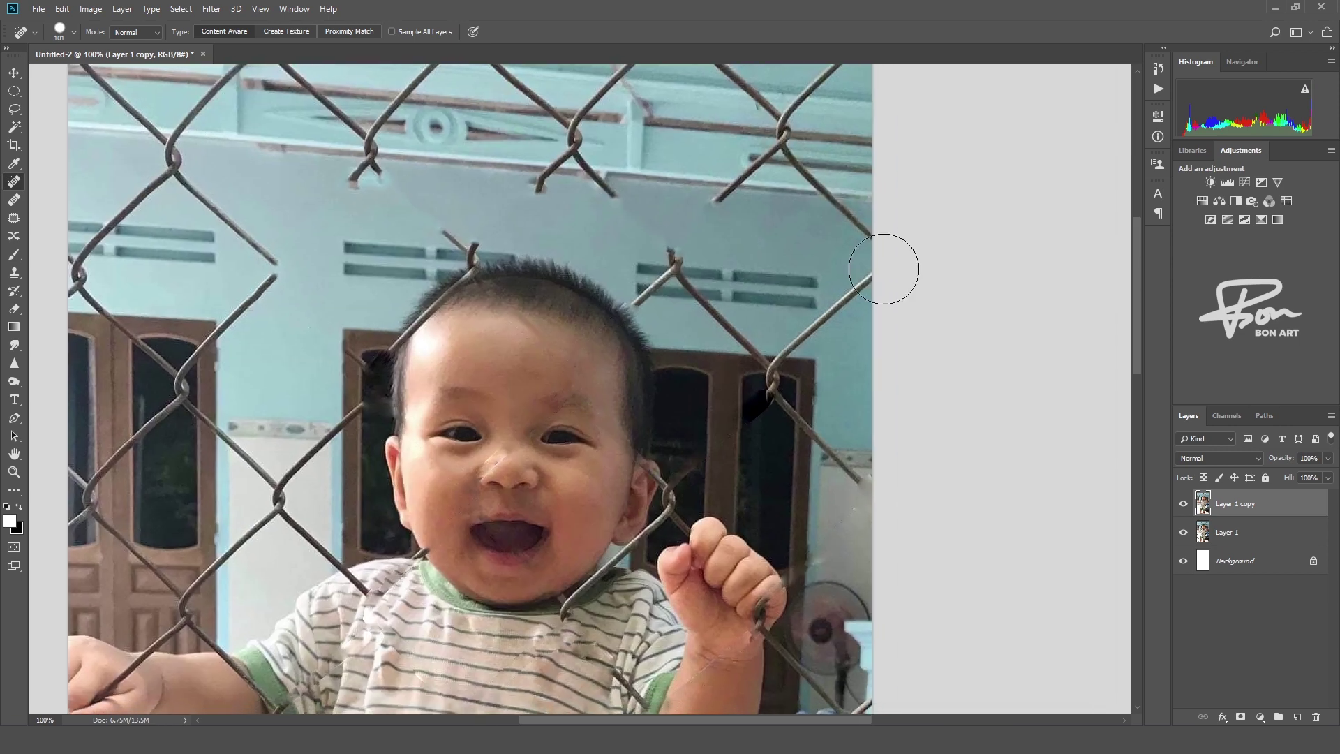
Touch up the remaining wall wires with Clone Stamp sampling and brush painting
key("s")
key("ctrl+alt")
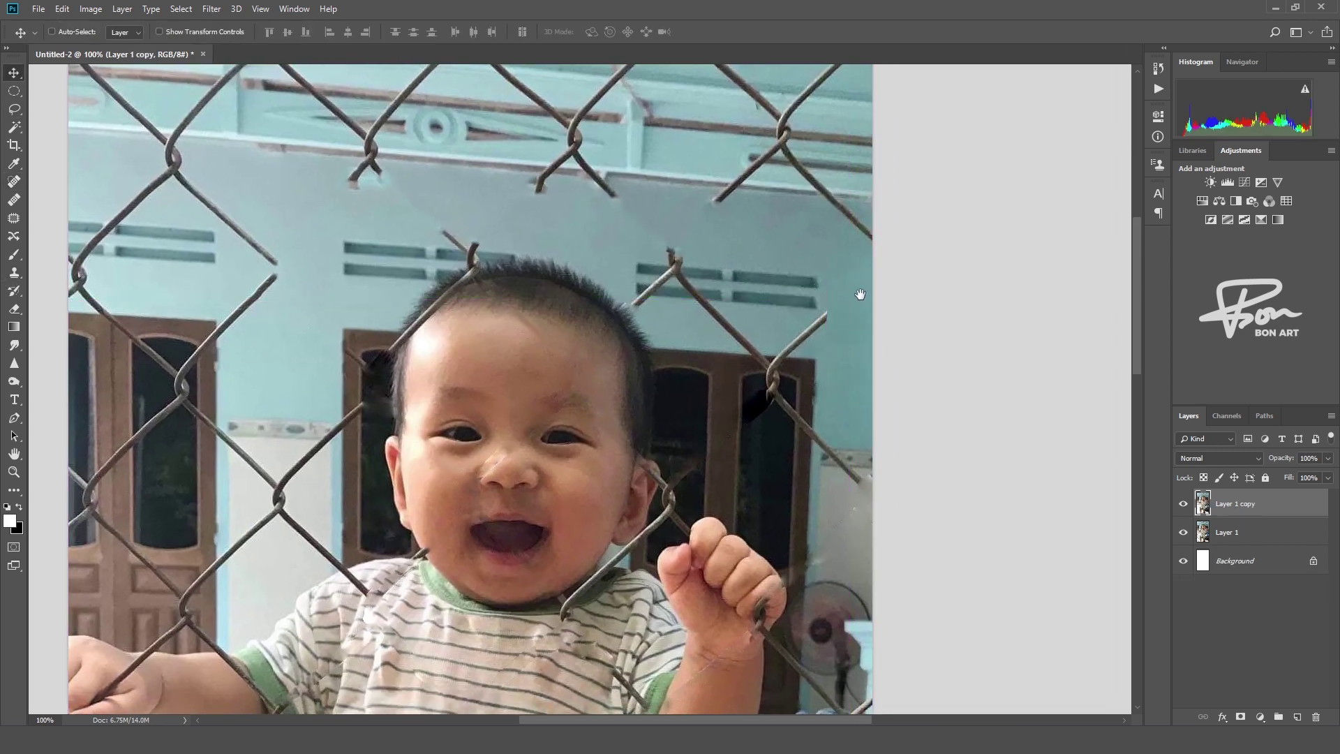
scroll(843, 334, "up", 2)
key("alt")
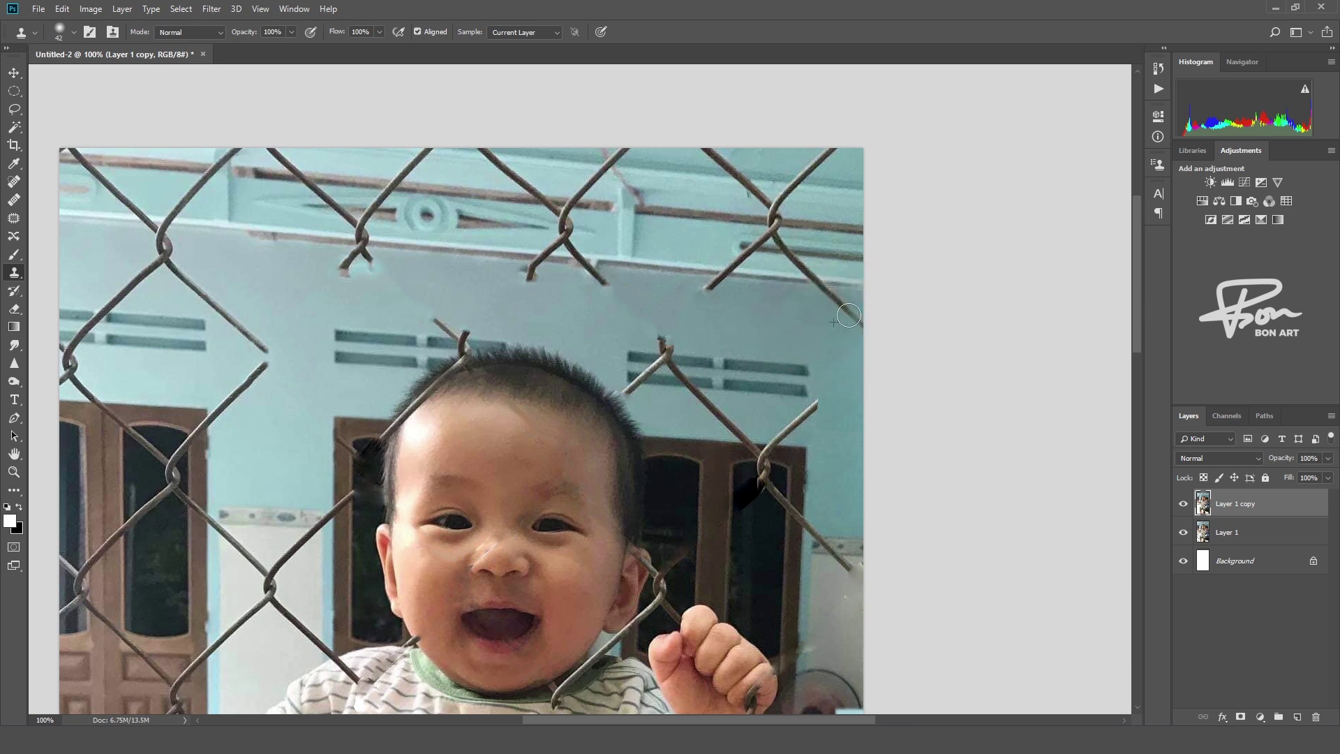
scroll(839, 301, "down", 2)
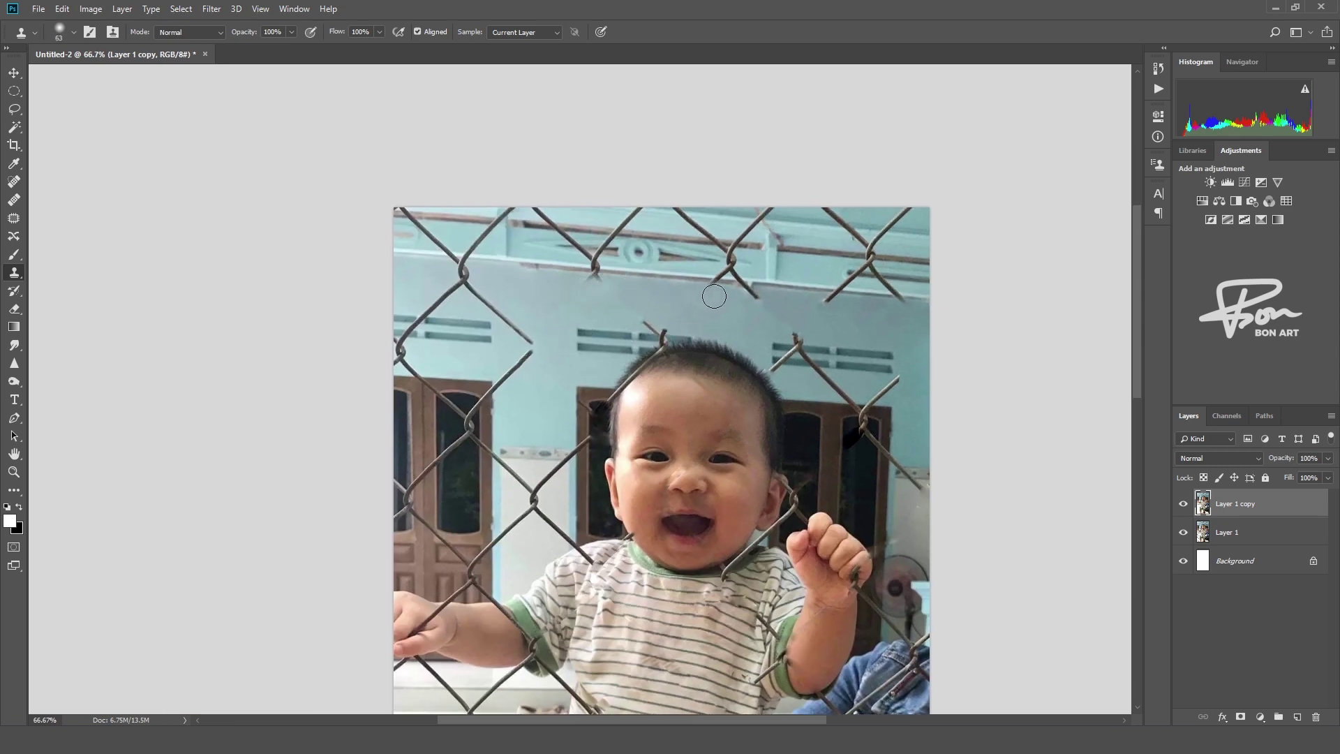
key("b")
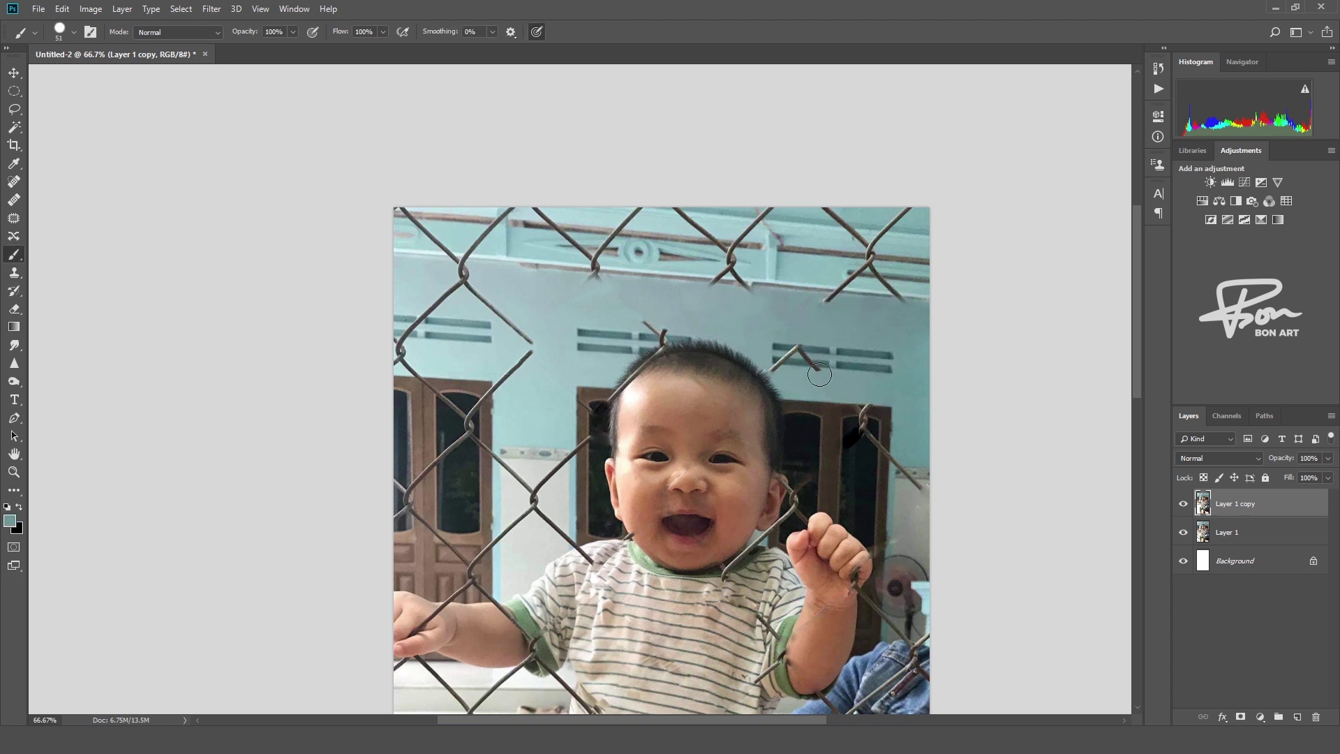
right_click(527, 357)
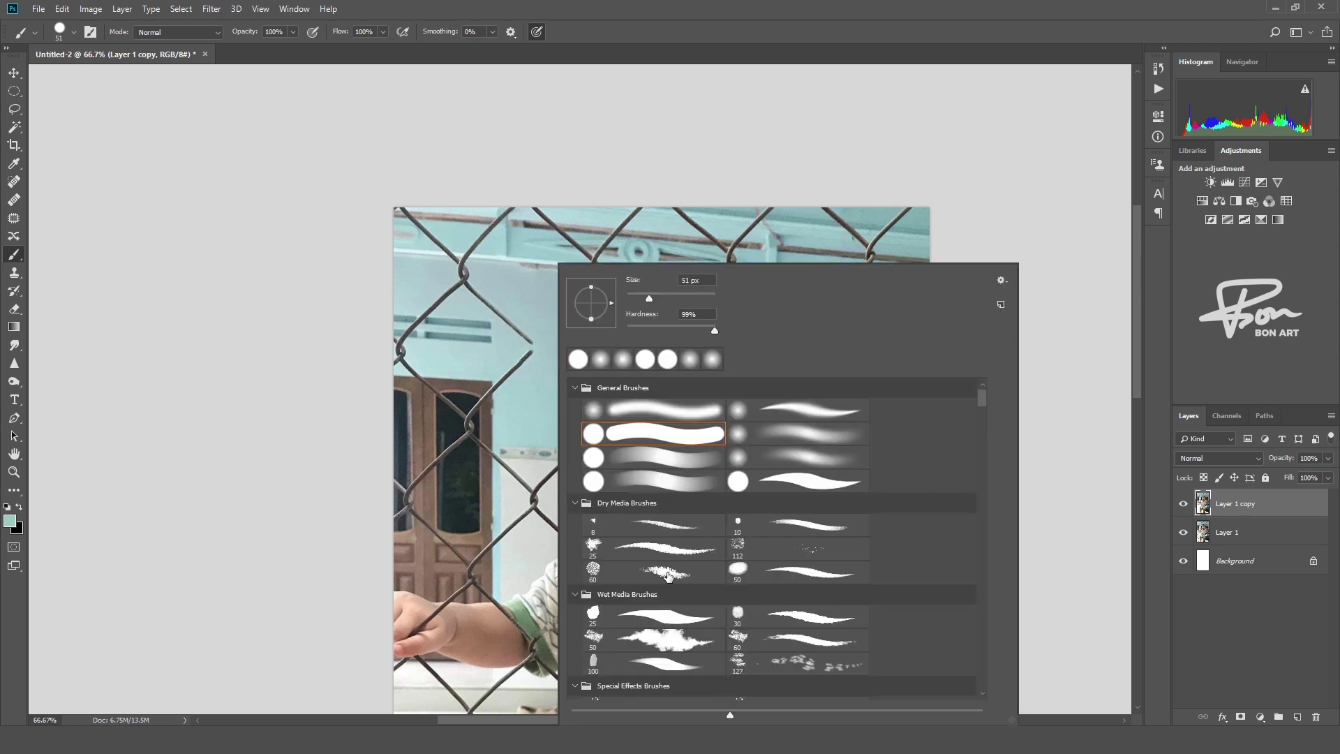
key("e")
key("b")
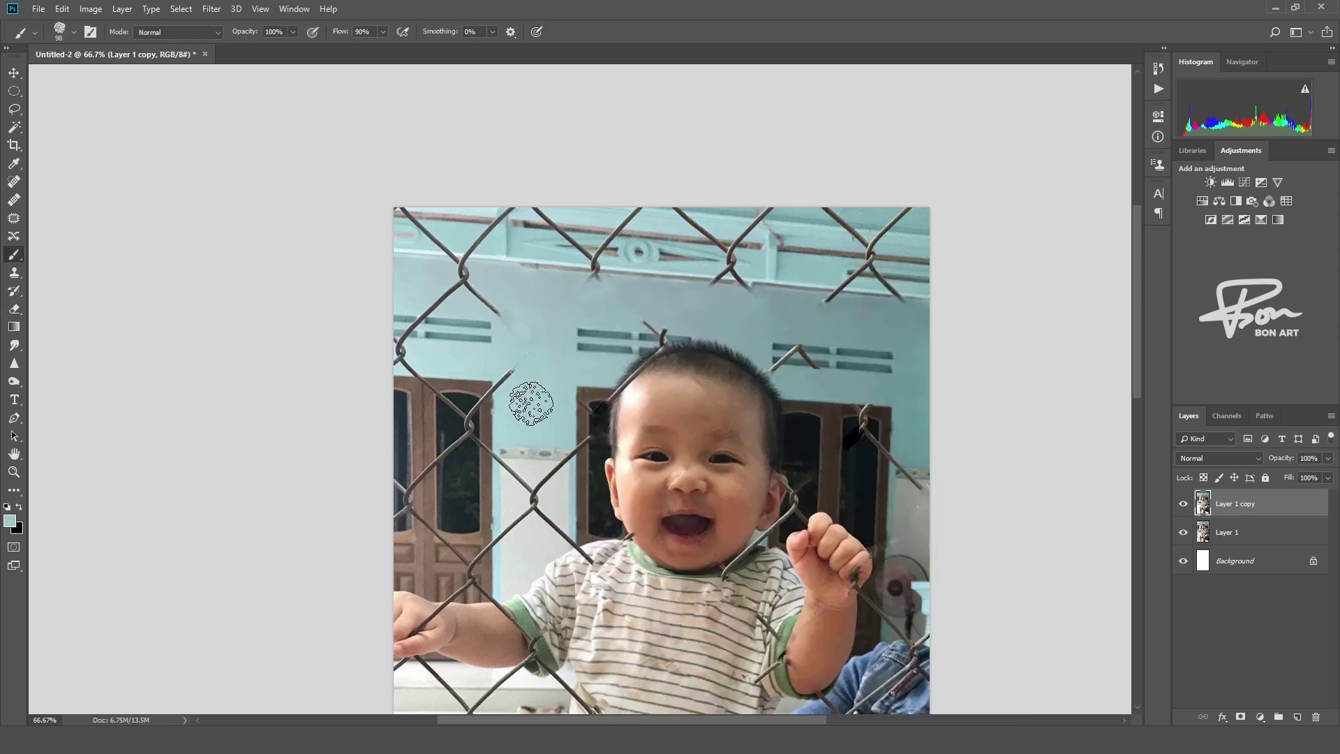
key("s")
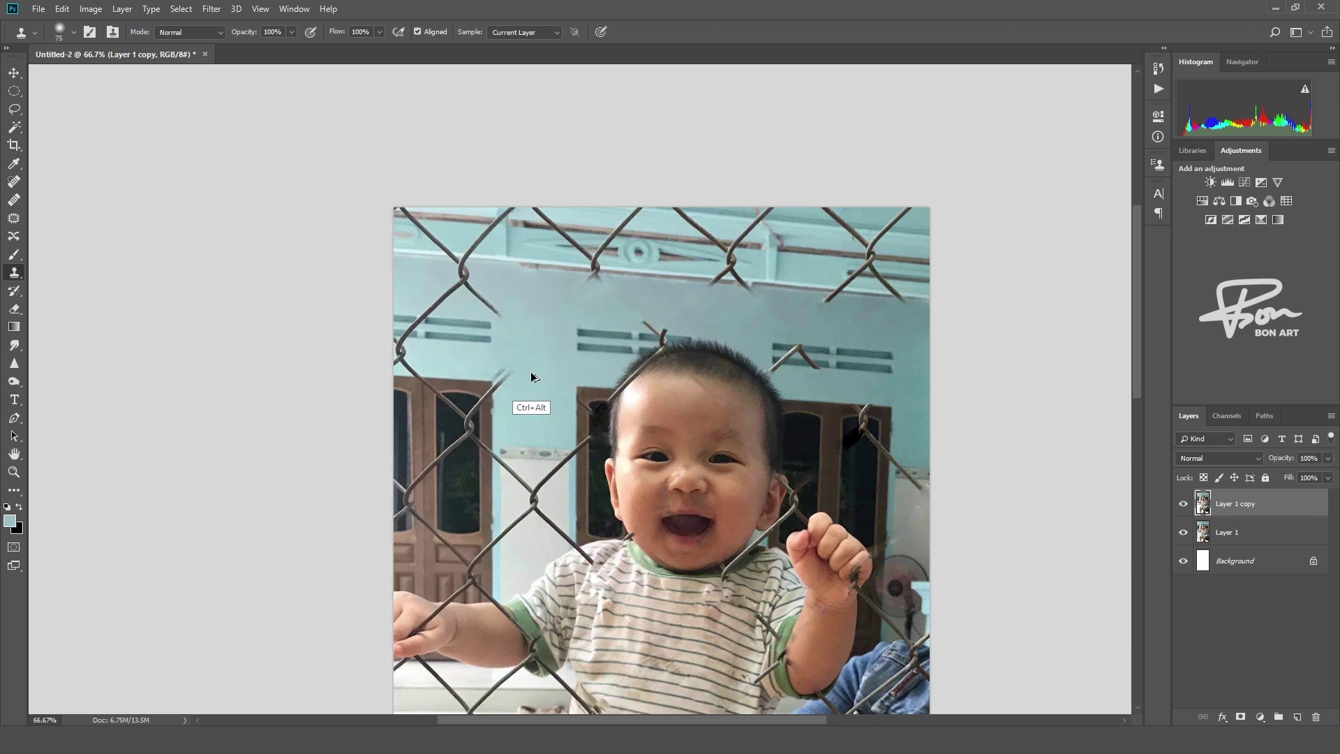
Resize the clone brush to about 63 and clone out the wire stub beside the shirt
scroll(675, 448, "down", 3)
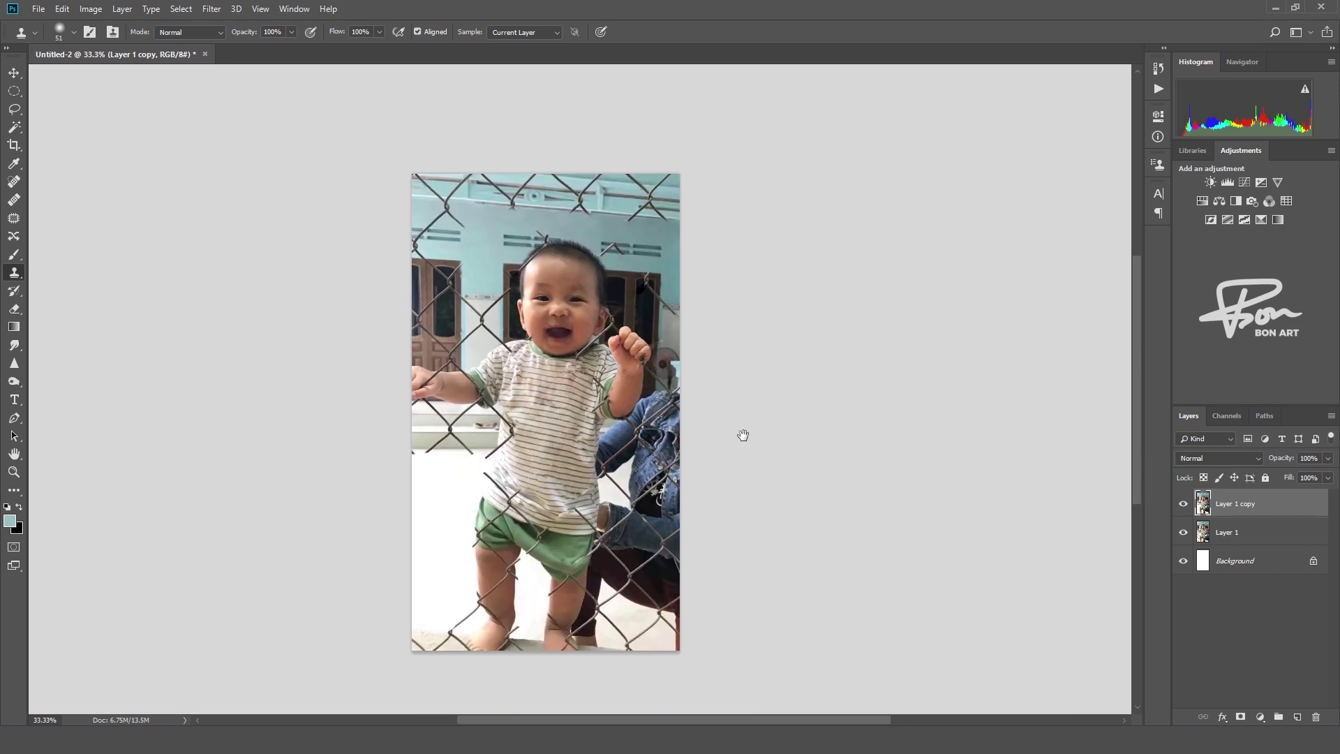
scroll(742, 434, "up", 4)
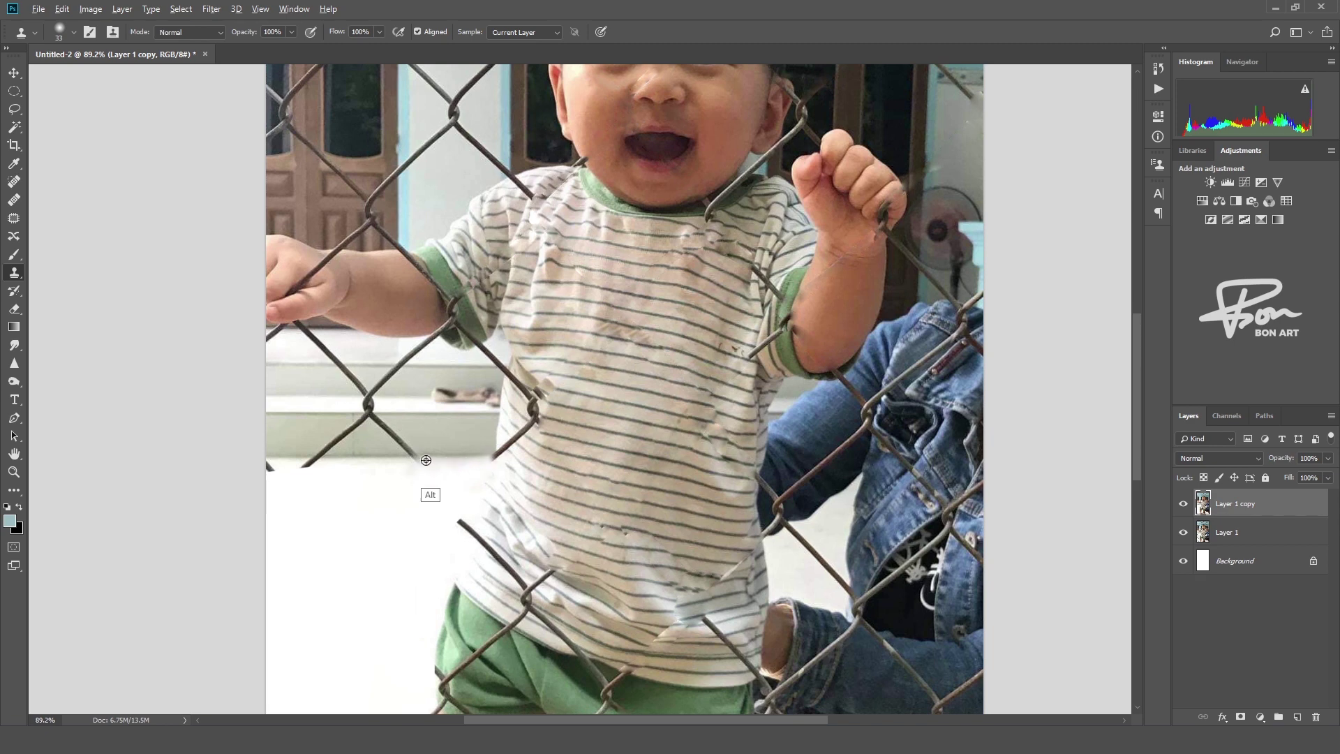
key("bracketright")
key("bracketright")
key("bracketright")
key("bracketleft")
key("bracketleft")
key("bracketleft")
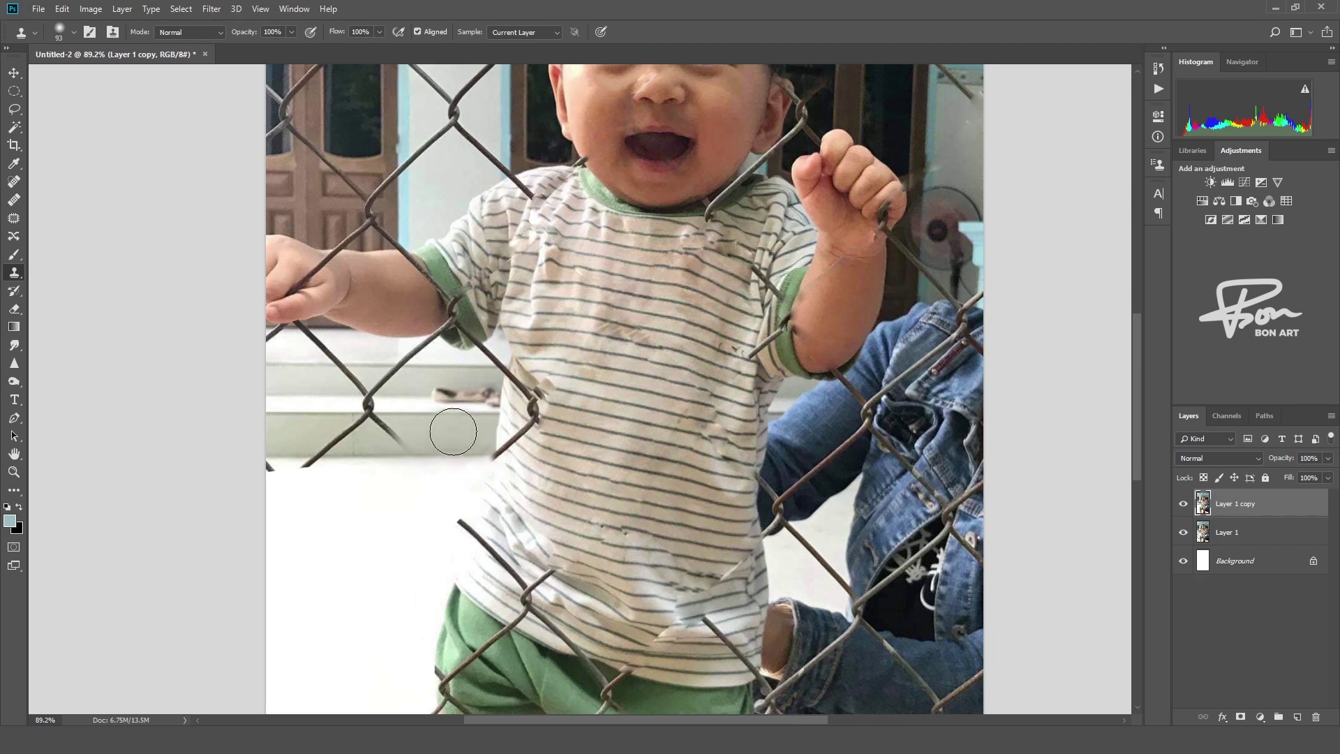
key("c")
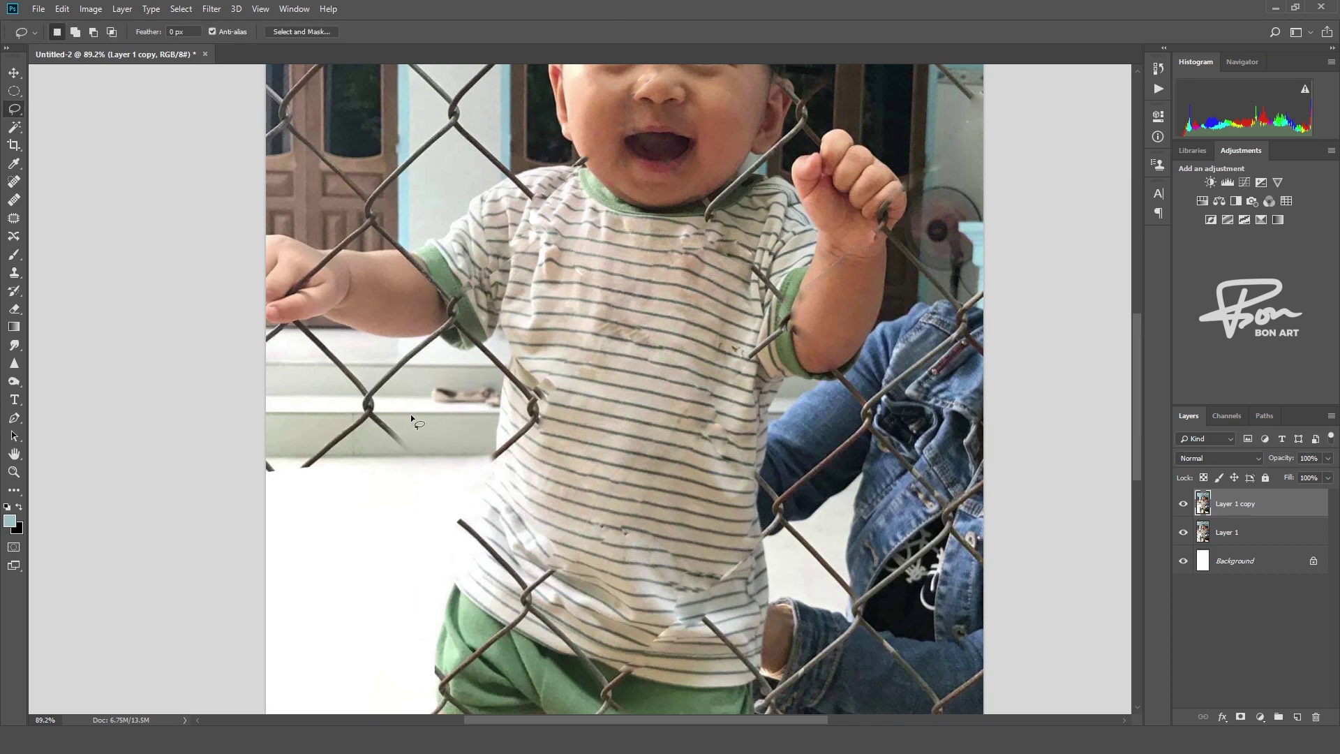
key("ctrl+shift+alt+n")
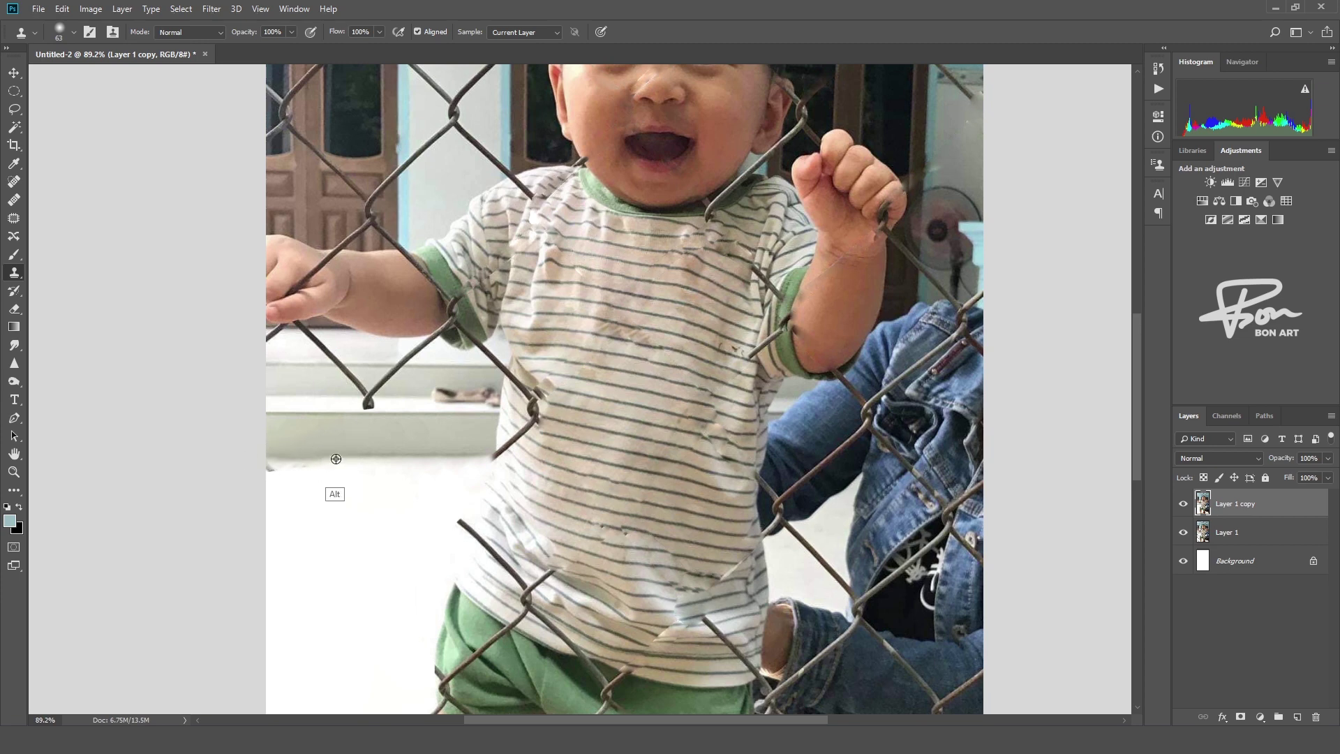
key("ctrl+minus")
key("ctrl+minus")
Lasso the wire left of the baby's head, Content-Aware Fill it, and deselect
scroll(565, 391, "up", 1)
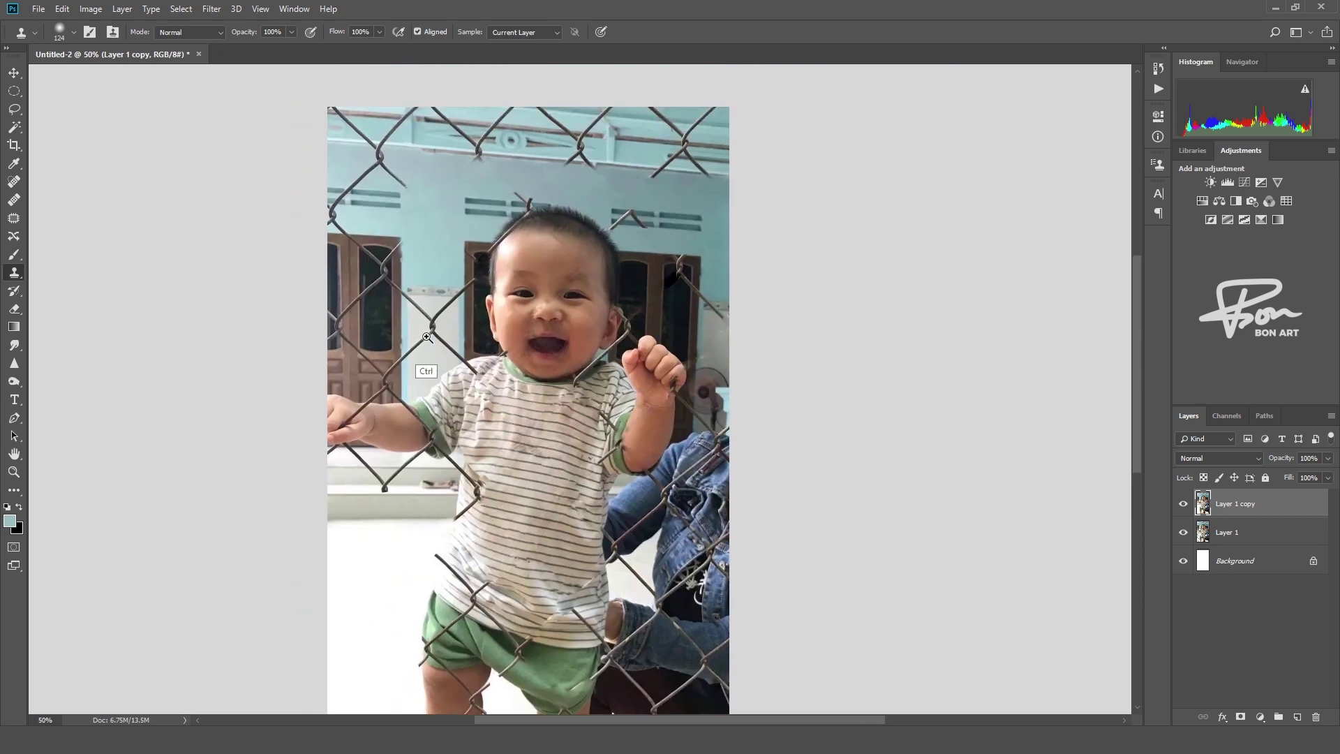
key("ctrl+plus")
key("l")
left_click_drag(448, 299, 438, 329)
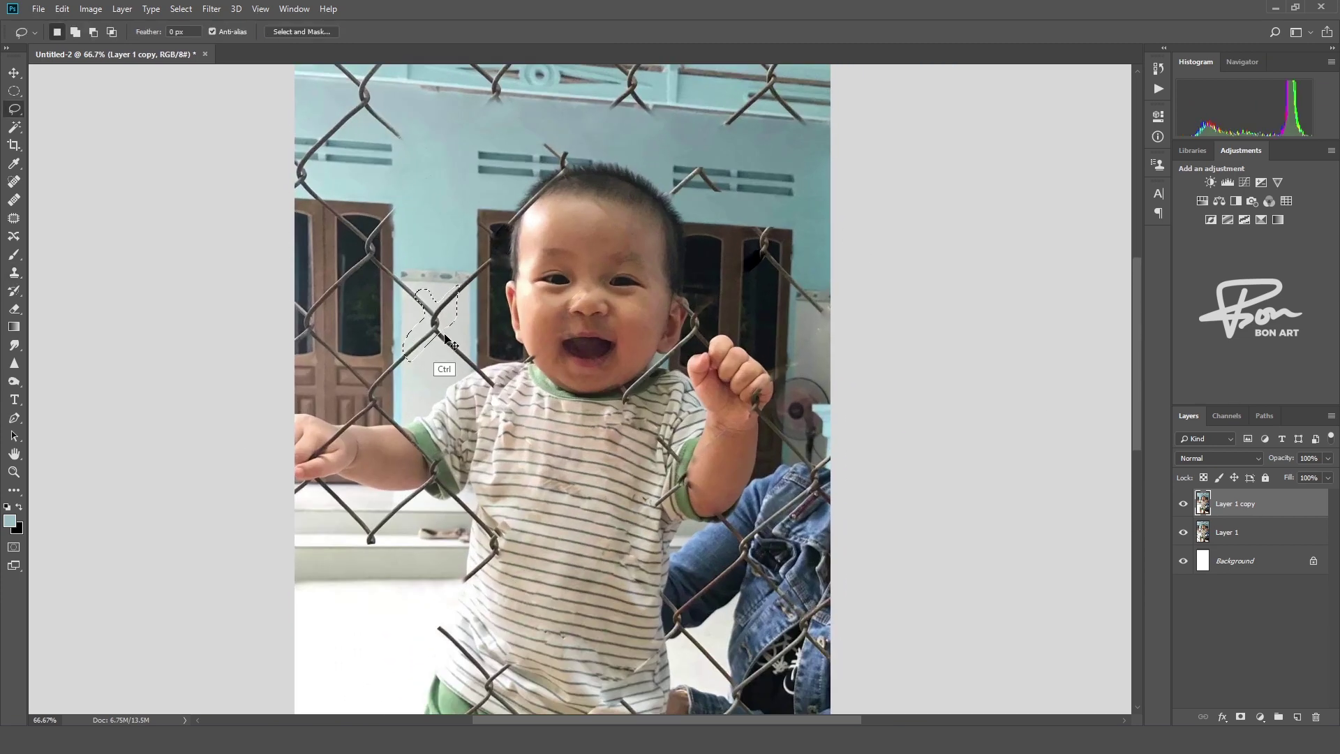
key("shift+F5")
key("Return")
key("ctrl+d")
Brush wall colour over a wire tip above the baby's head
key("b")
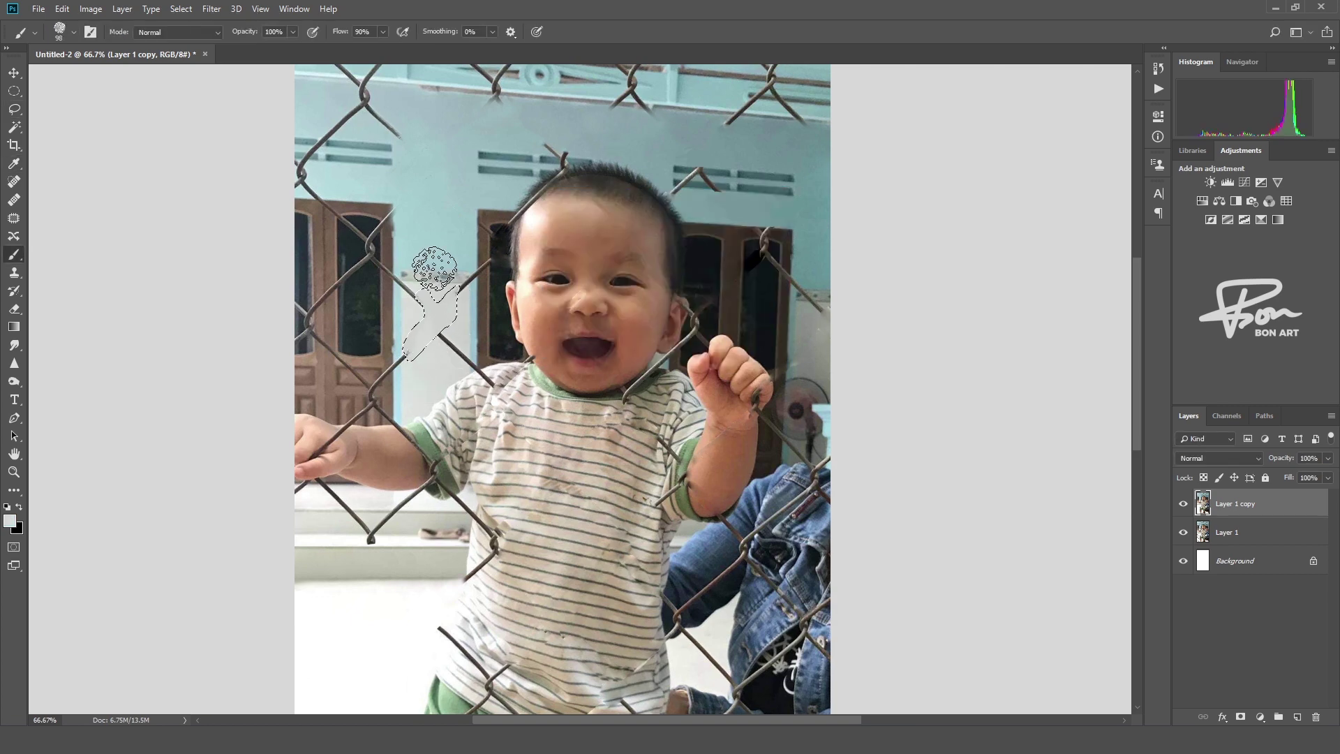
scroll(475, 338, "up", 1)
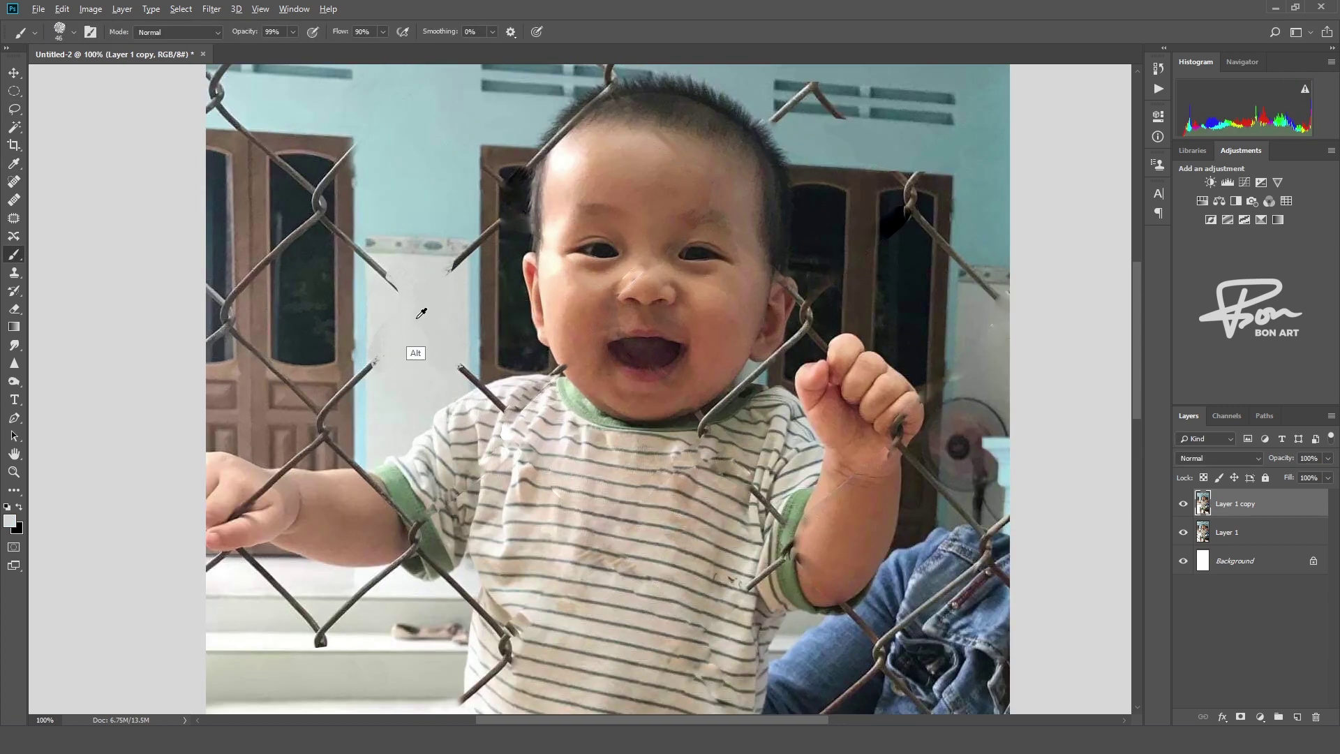
left_click(385, 276)
scroll(434, 298, "down", 1)
scroll(488, 279, "up", 1)
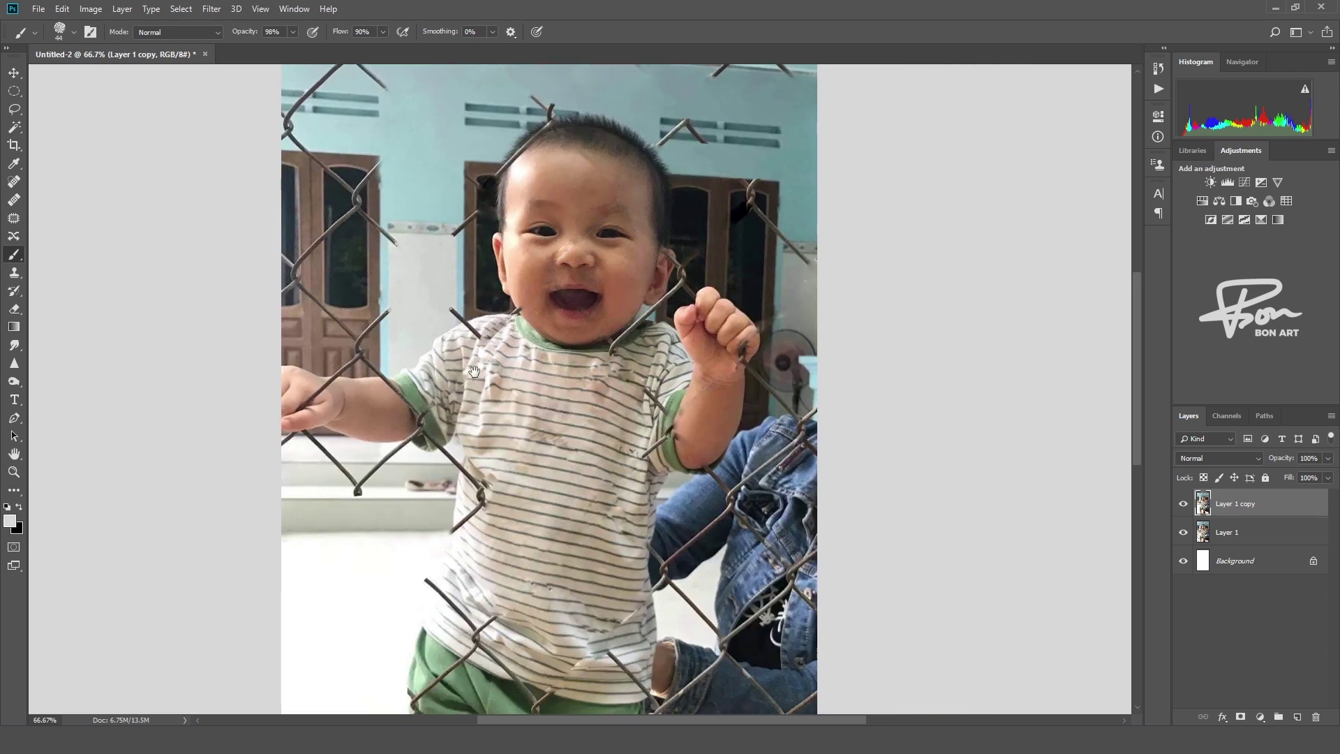
scroll(581, 221, "up", 2)
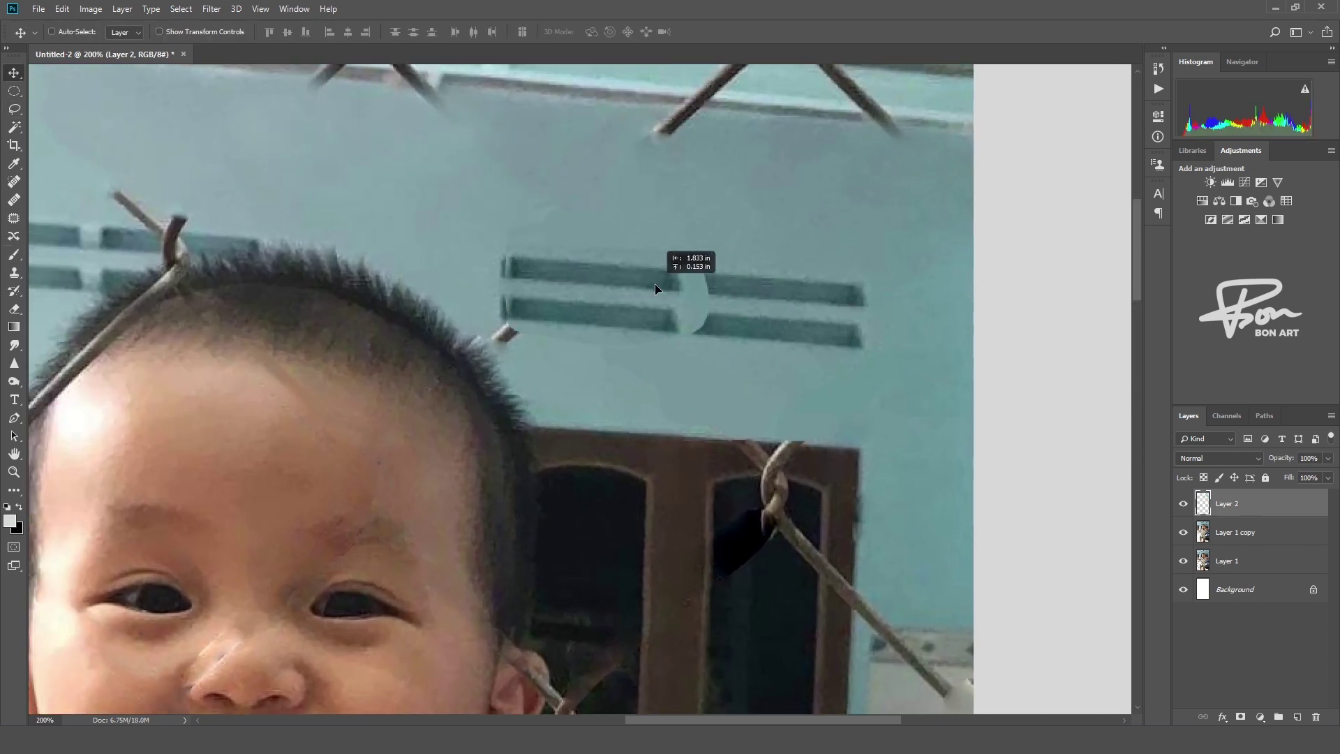
Erase the light patch between the vent bars and line up a copied vent patch over the wire
key("e")
left_click_drag(687, 321, 700, 251)
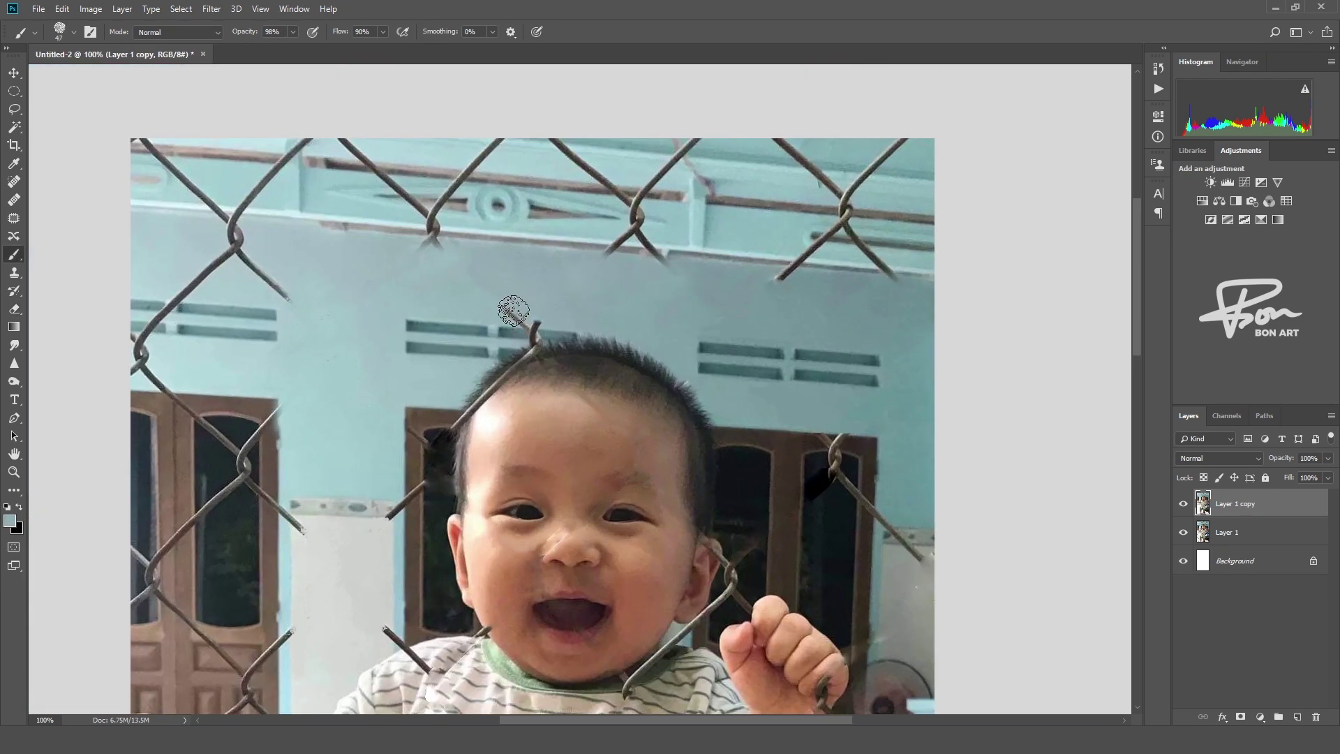
key("bracketleft")
key("bracketleft")
key("ctrl+plus")
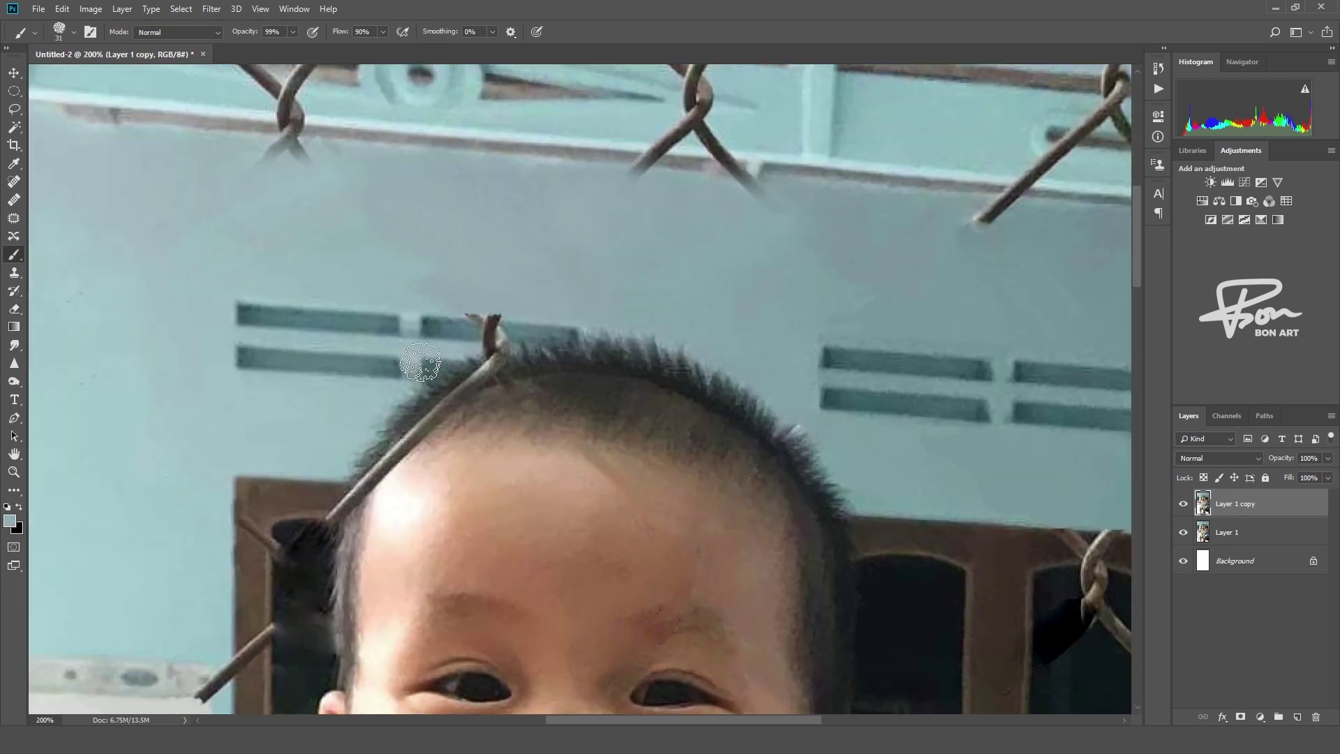
key("l")
left_click_drag(230, 300, 397, 419)
key("ctrl+j")
key("v")
mouse_move(393, 343)
left_mouse_down()
mouse_move(609, 364)
mouse_move(588, 360)
left_mouse_up()
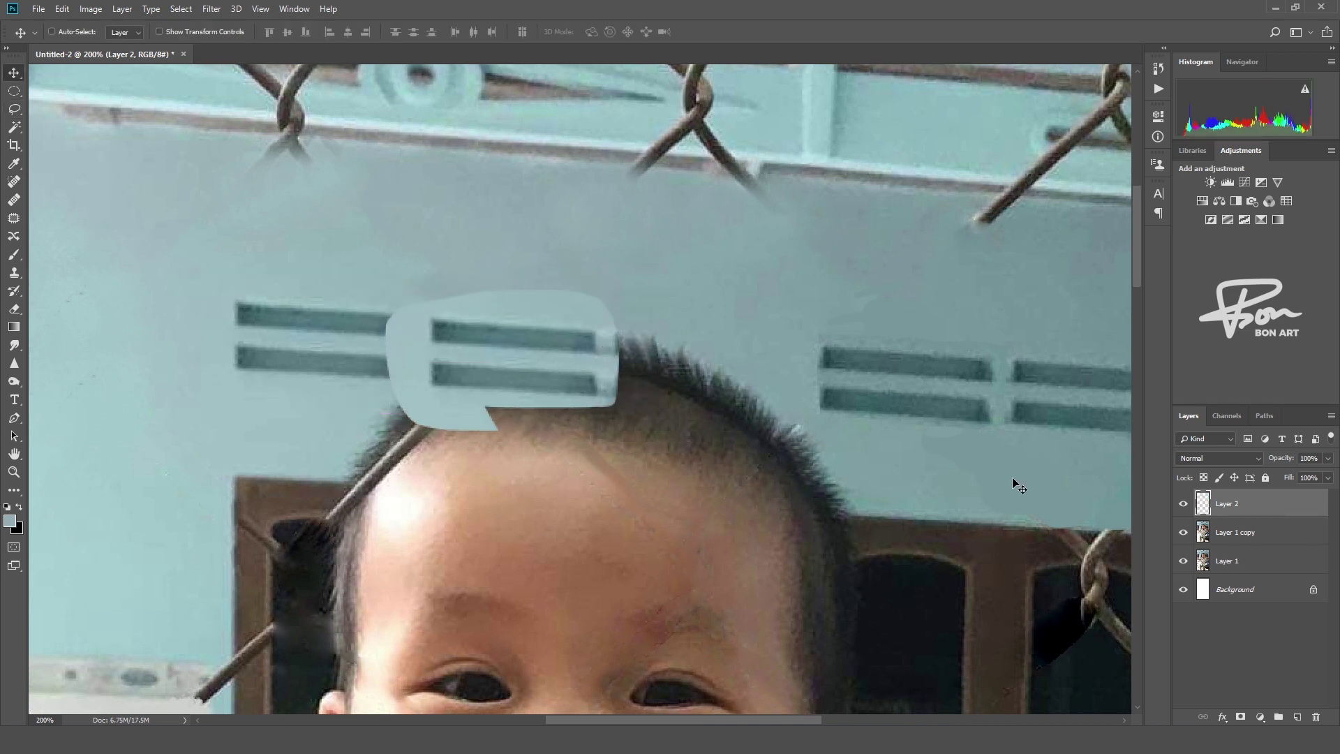
Mask the copied vent patch and nudge it into alignment, then review it zoomed out
key("b")
key("d")
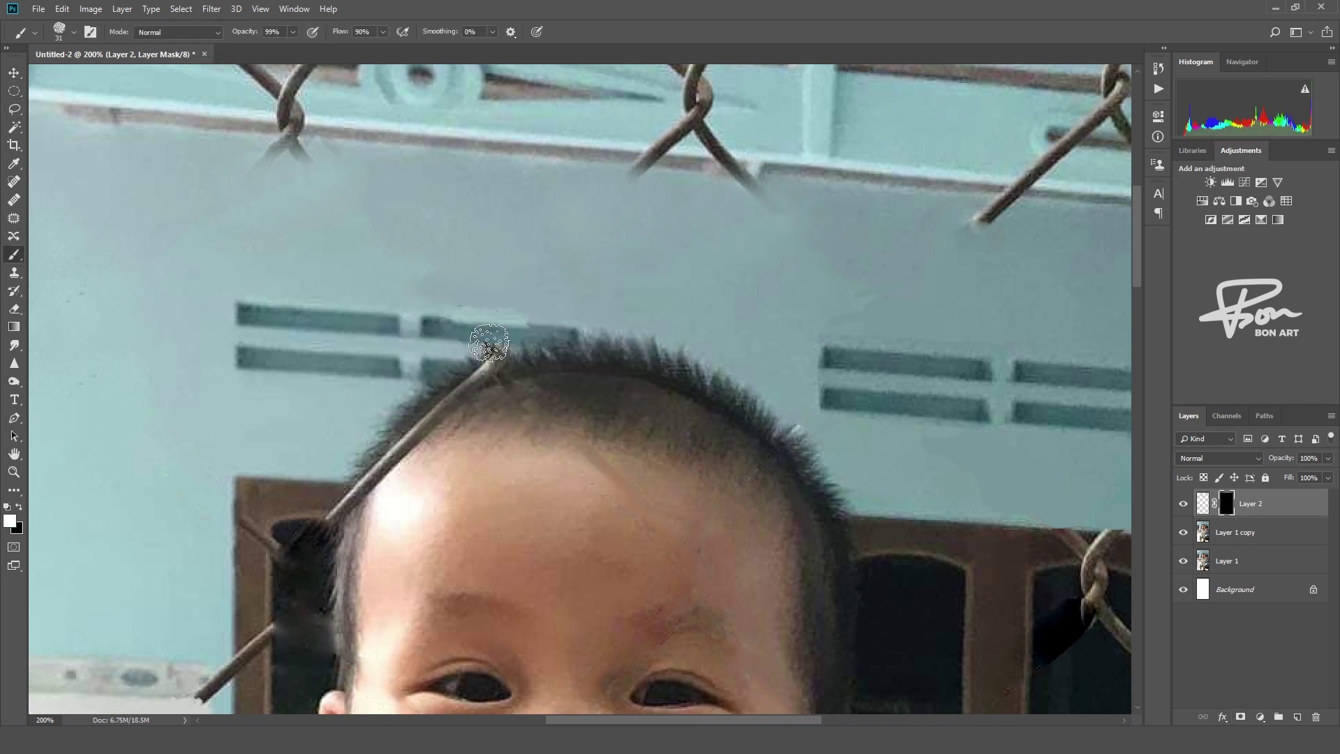
key("v")
left_click_drag(506, 326, 507, 332)
key("b")
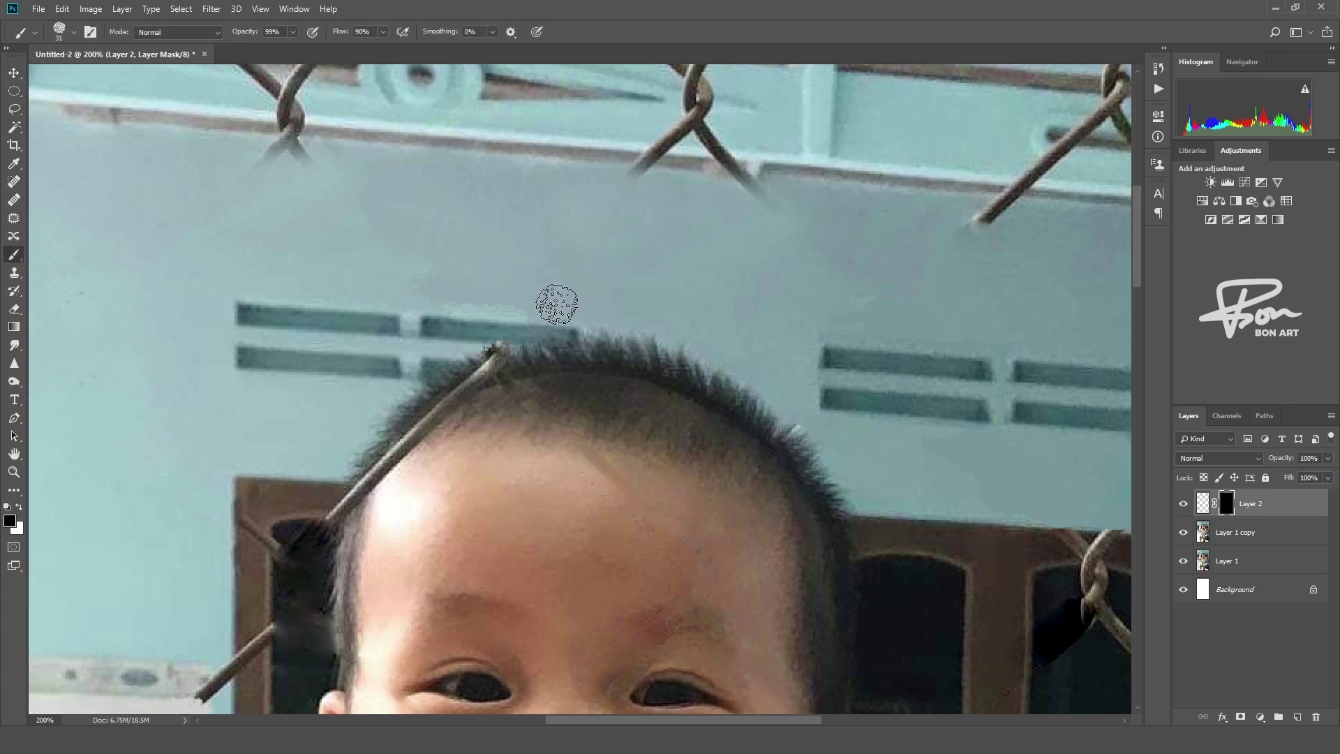
key("x")
key("ctrl+minus")
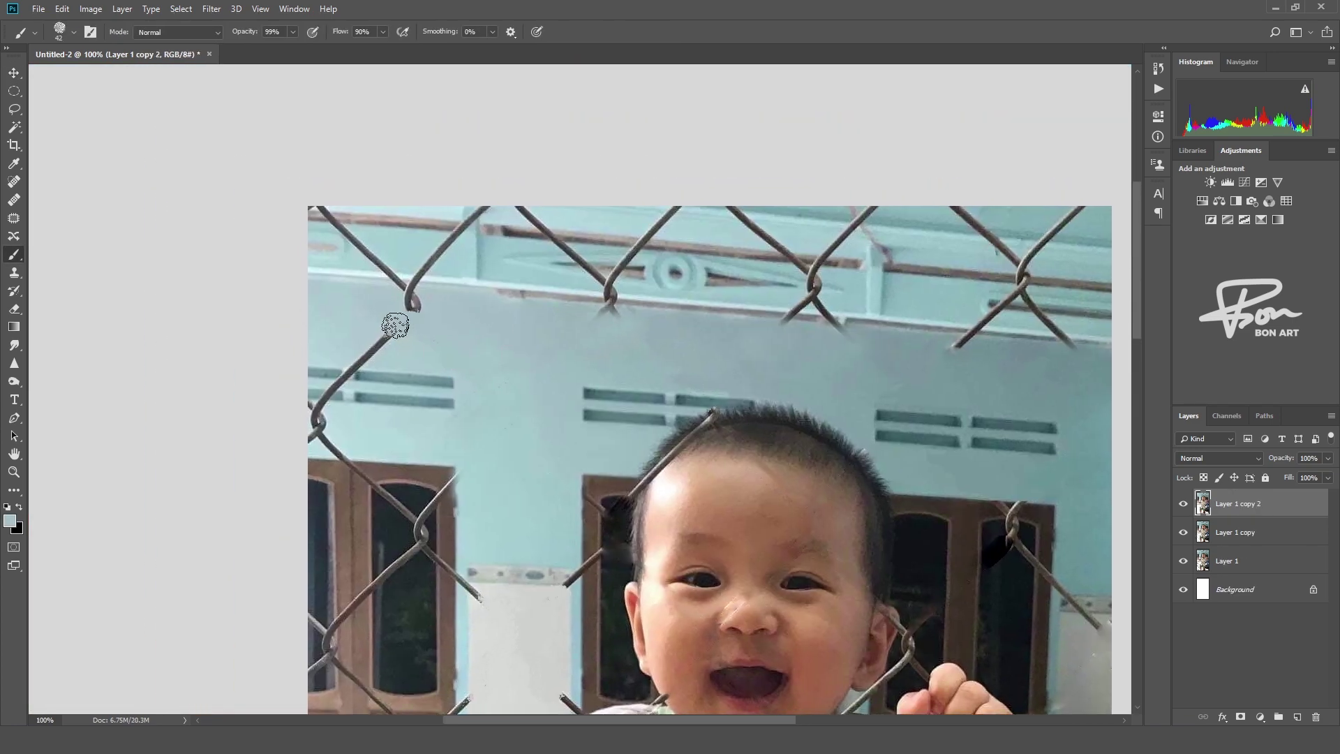
key("ctrl+minus")
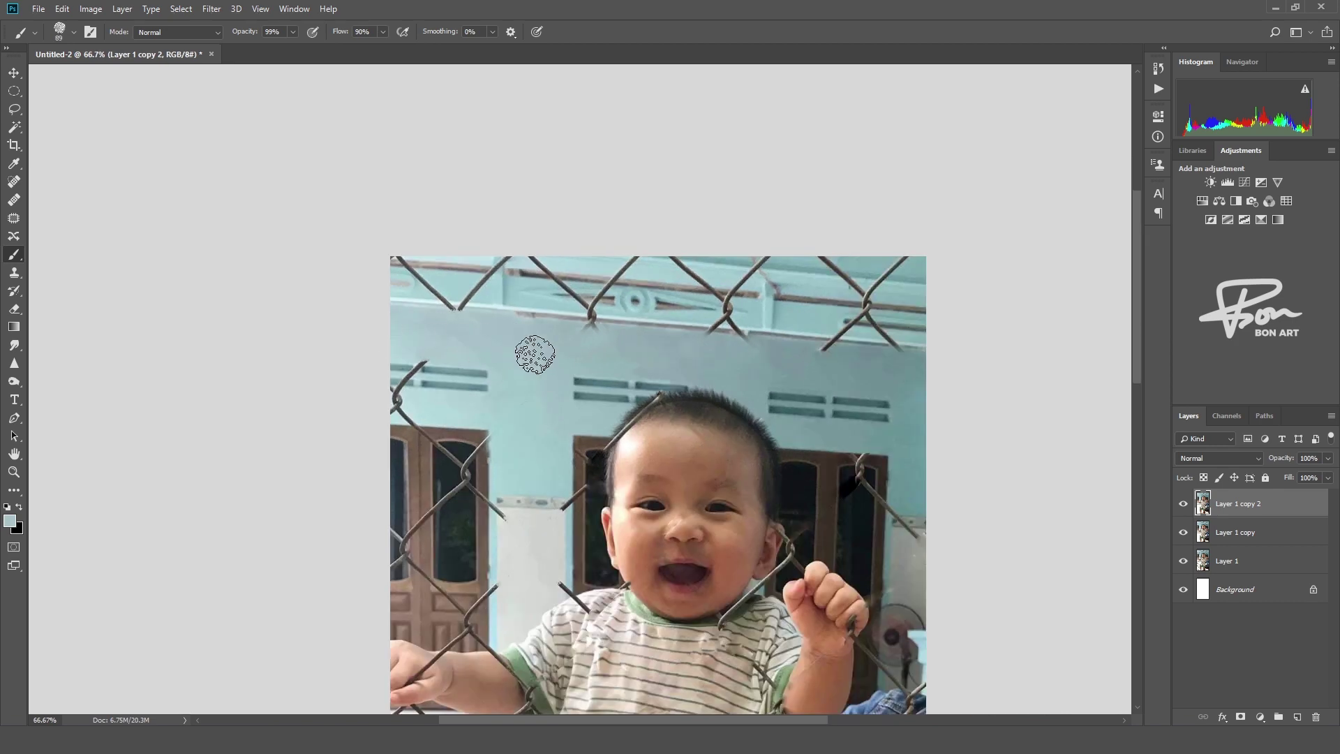
key("ctrl+plus")
Try a copied wall patch over the wire junction, then discard it
mouse_move(581, 350)
left_mouse_down()
mouse_move(612, 353)
mouse_move(370, 350)
left_mouse_up()
key("ctrl+j")
key("Return")
key("e")
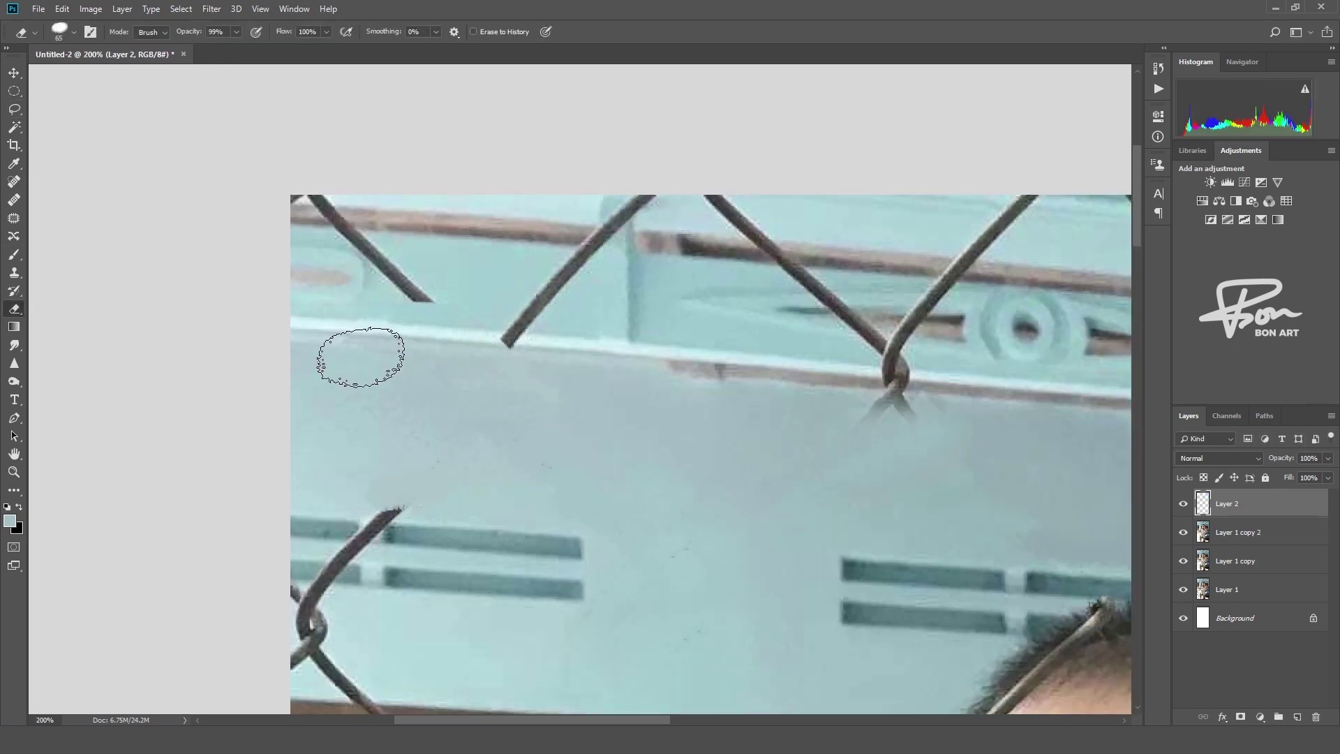
key("ctrl+alt+z")
key("ctrl+alt+z")
key("ctrl+alt+z")
Clone Stamp clean wall over the wire tip by the ledge and its lower end
key("s")
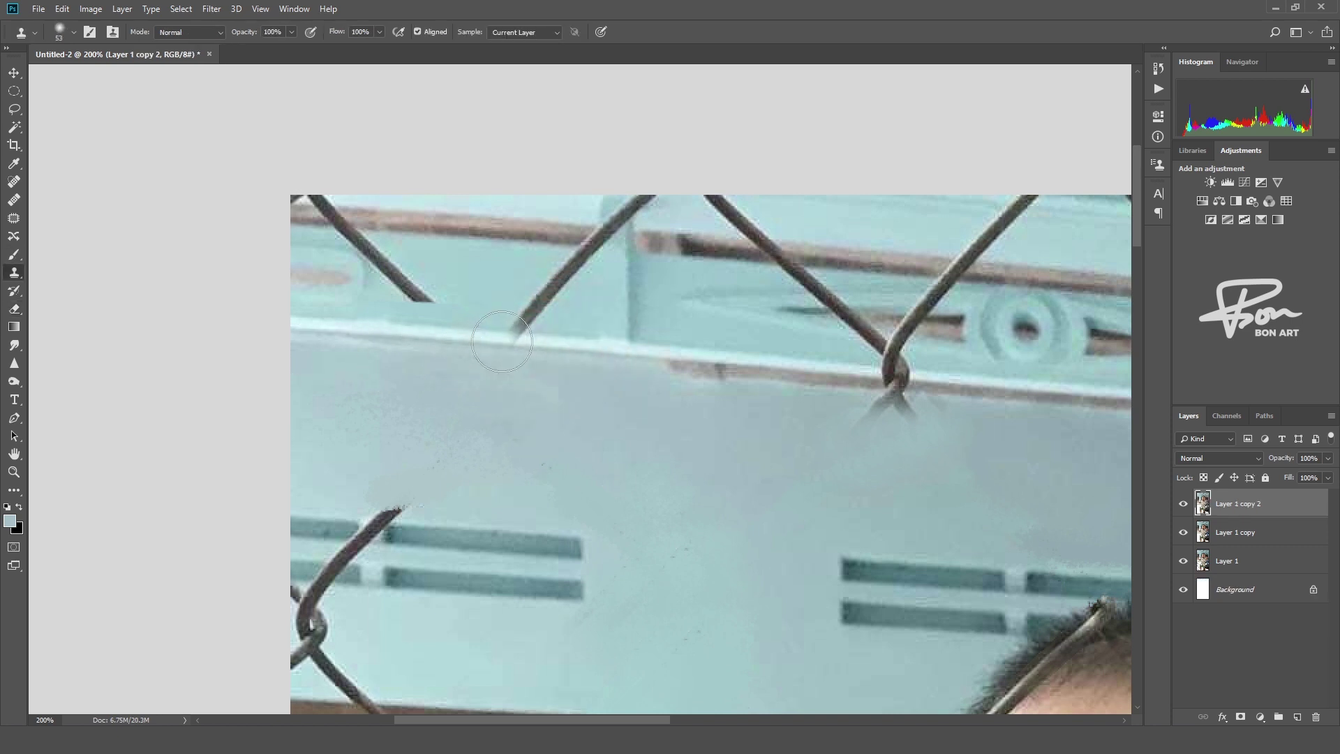
left_click(501, 342)
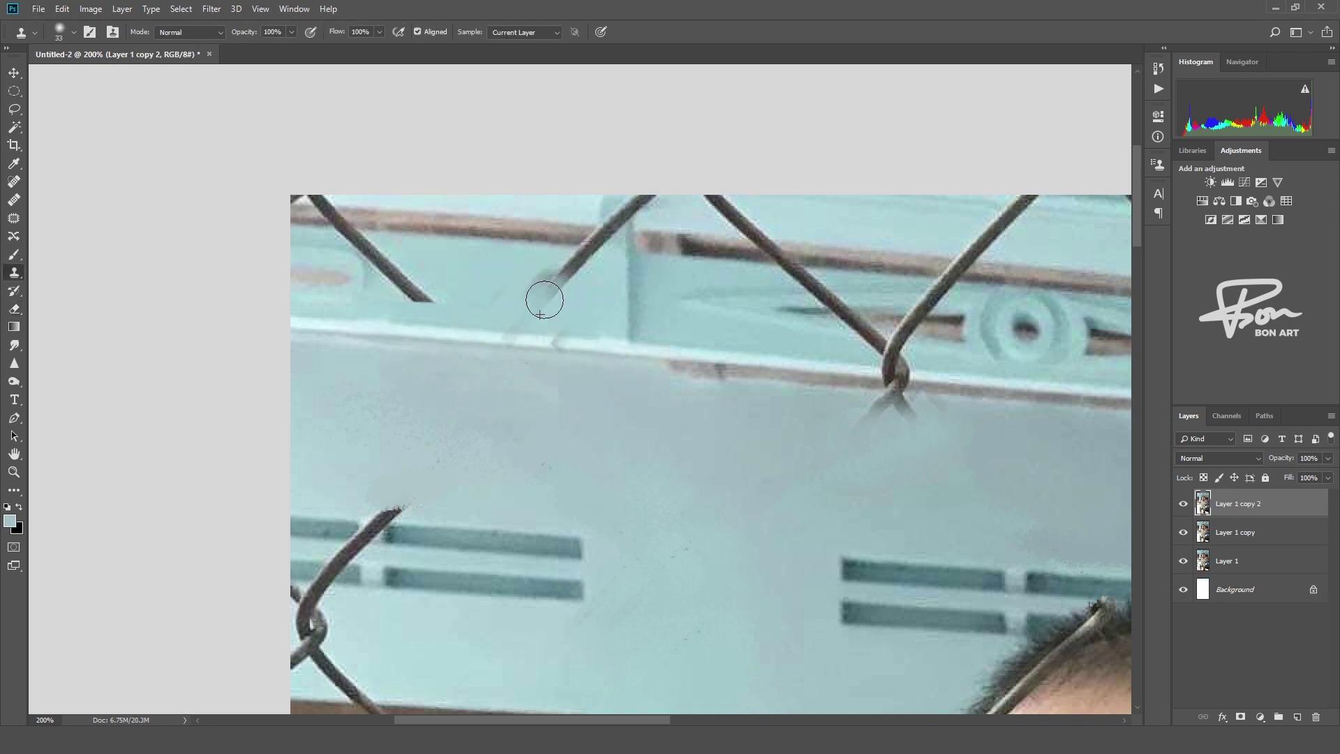
left_click_drag(545, 300, 569, 272)
key("b")
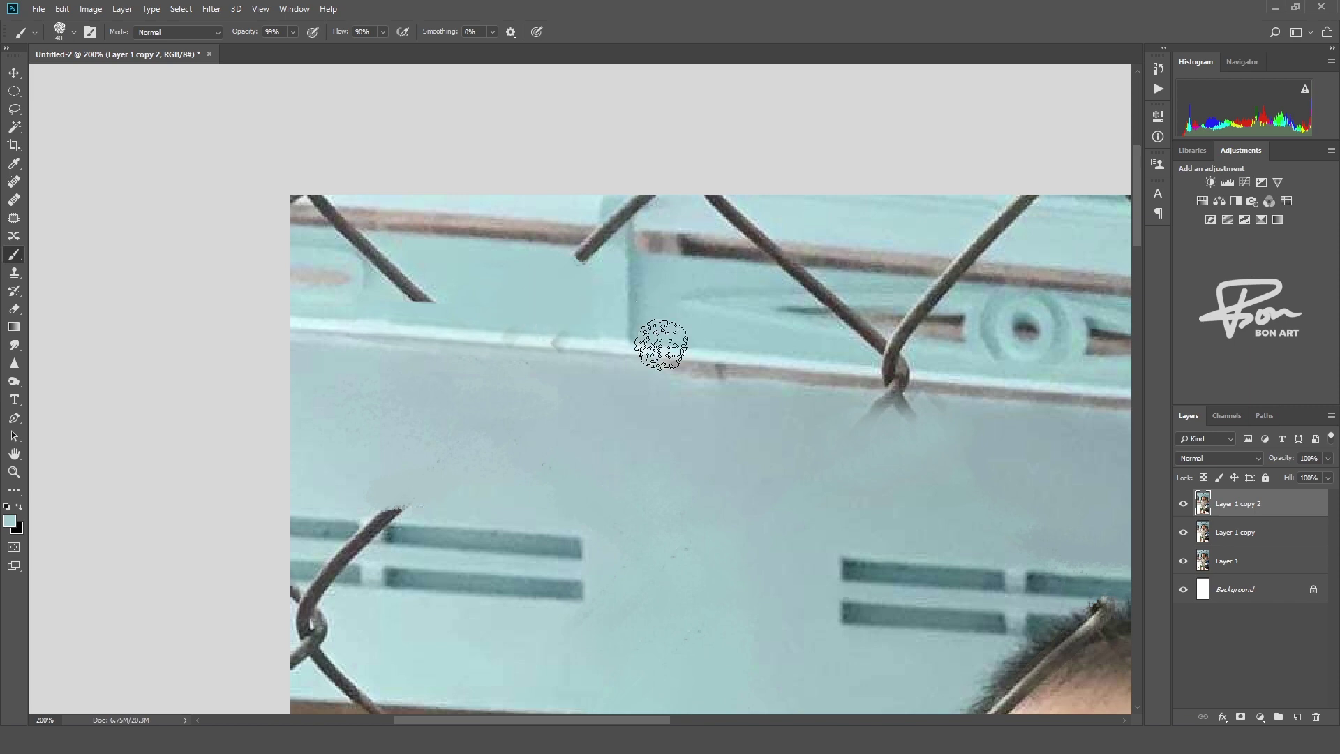
key("s")
mouse_move(558, 341)
left_mouse_down()
mouse_move(481, 438)
mouse_move(499, 418)
left_mouse_up()
Lasso the wire at the shirt edge and Content-Aware Fill it
key("l")
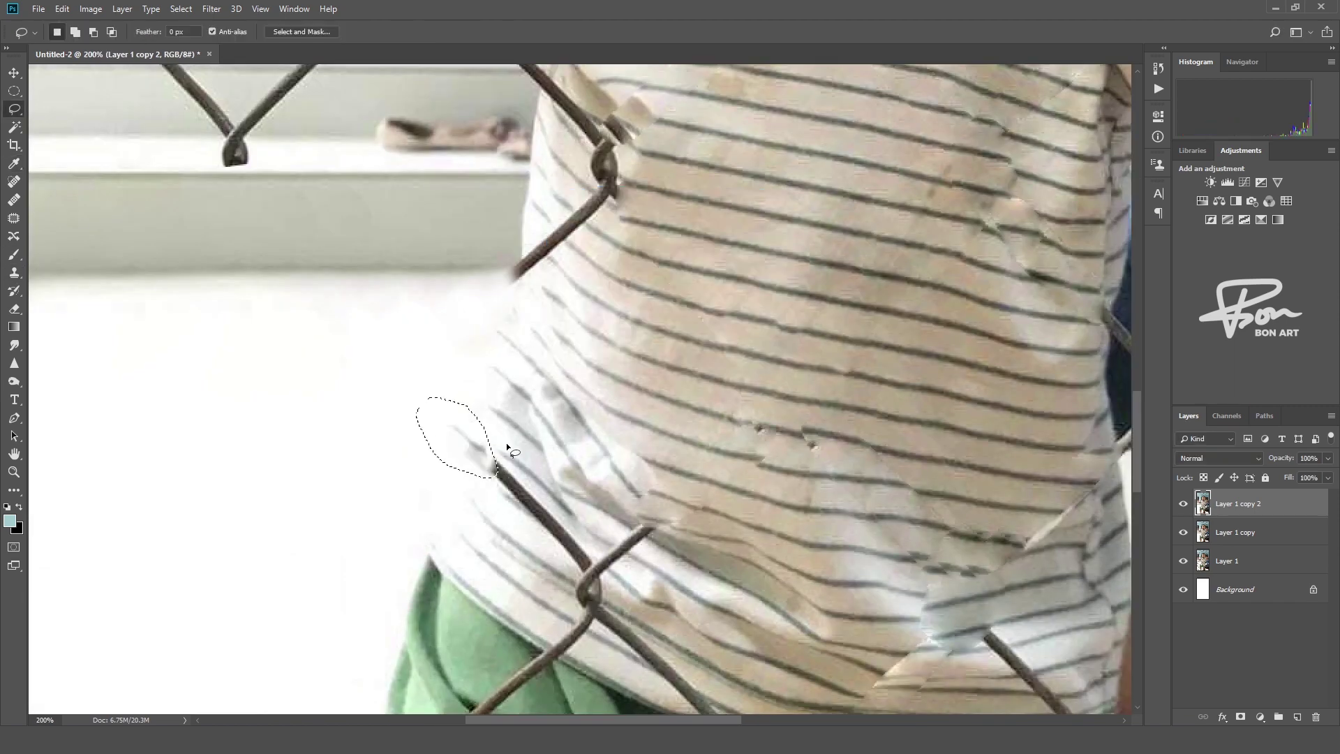
scroll(509, 447, "down", 5)
left_click_drag(488, 468, 544, 423)
key("shift+BackSpace")
key("Return")
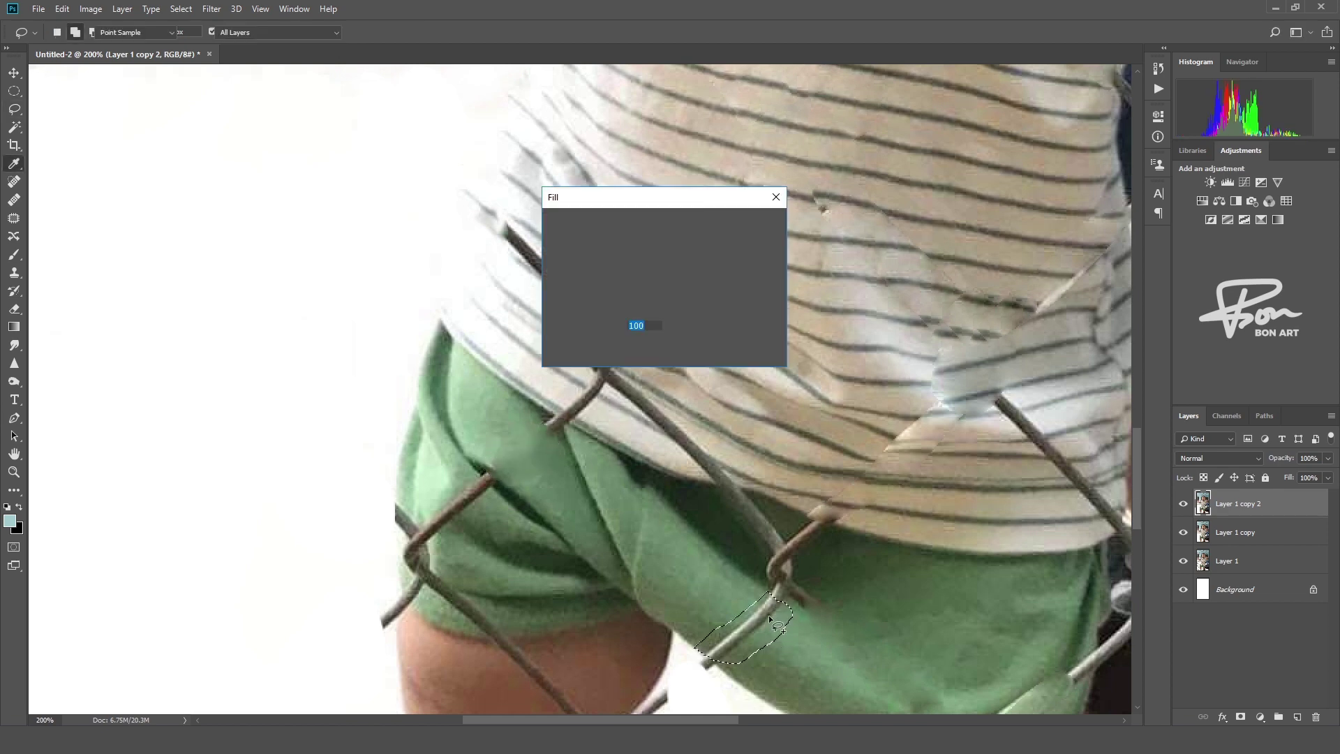
Outline the next wire piece on the green shorts and check the brush presets
scroll(555, 523, "down", 3)
left_click_drag(528, 499, 554, 523)
key("b")
right_click(553, 537)
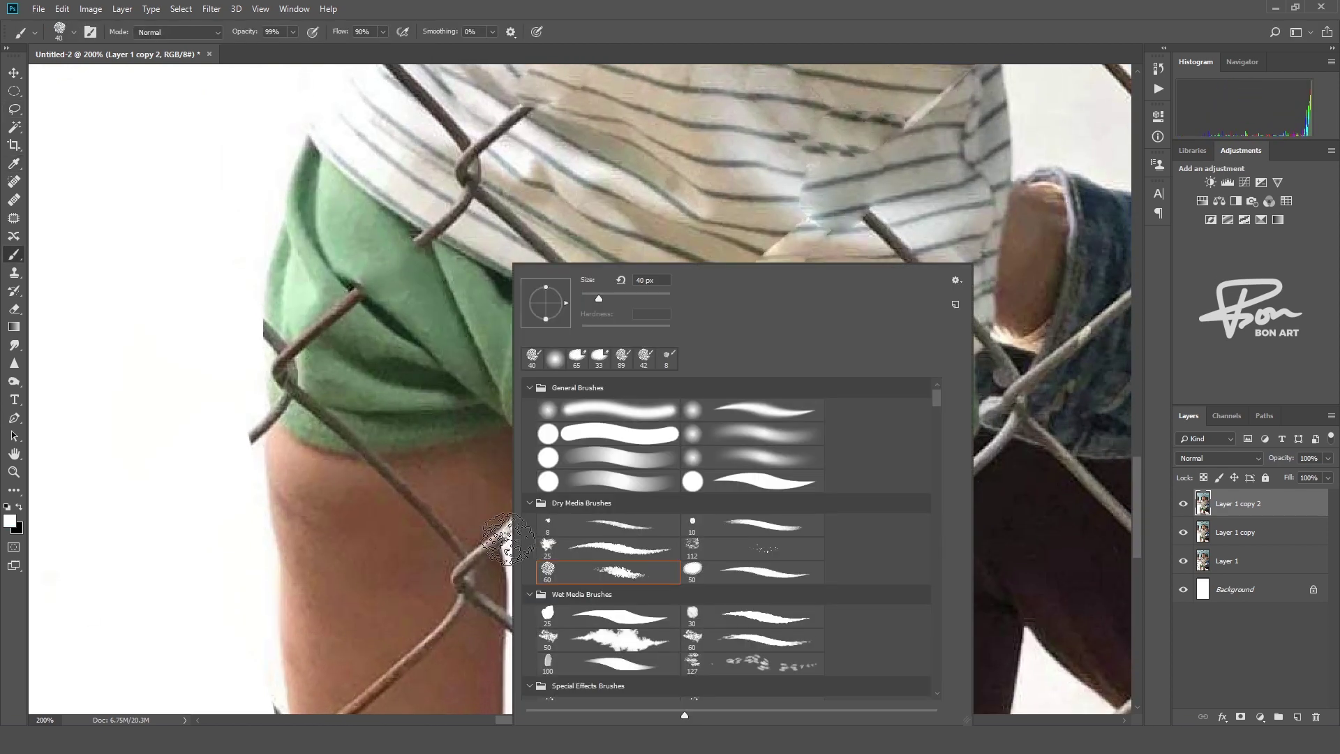
key("Escape")
Select the wire across the left window's dark glass and paint it black
key("ctrl+minus")
key("ctrl+minus")
left_click_drag(645, 527, 645, 712)
key("l")
key("ctrl+plus")
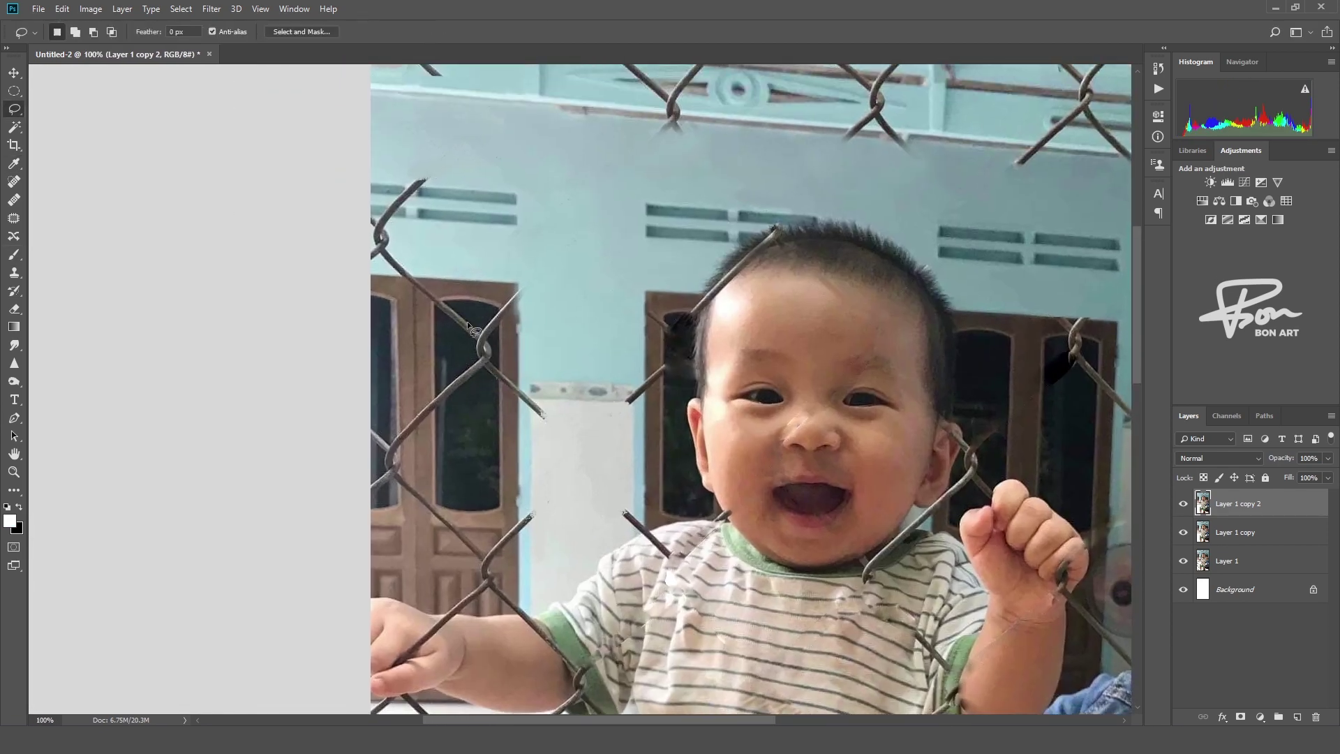
left_click_drag(478, 338, 480, 341)
left_click_drag(476, 361, 484, 381)
left_click_drag(490, 323, 496, 312)
key("b")
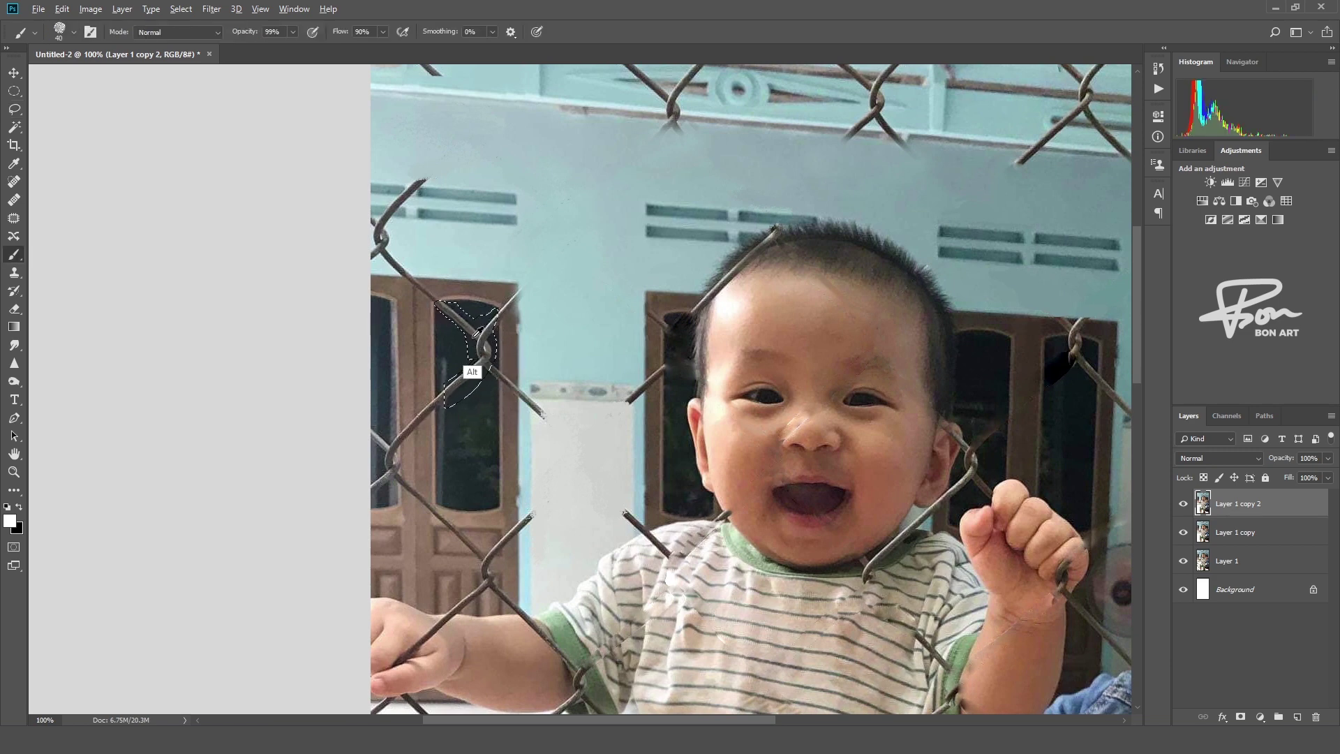
key("x")
right_click(494, 535)
key("Escape")
key("ctrl+d")
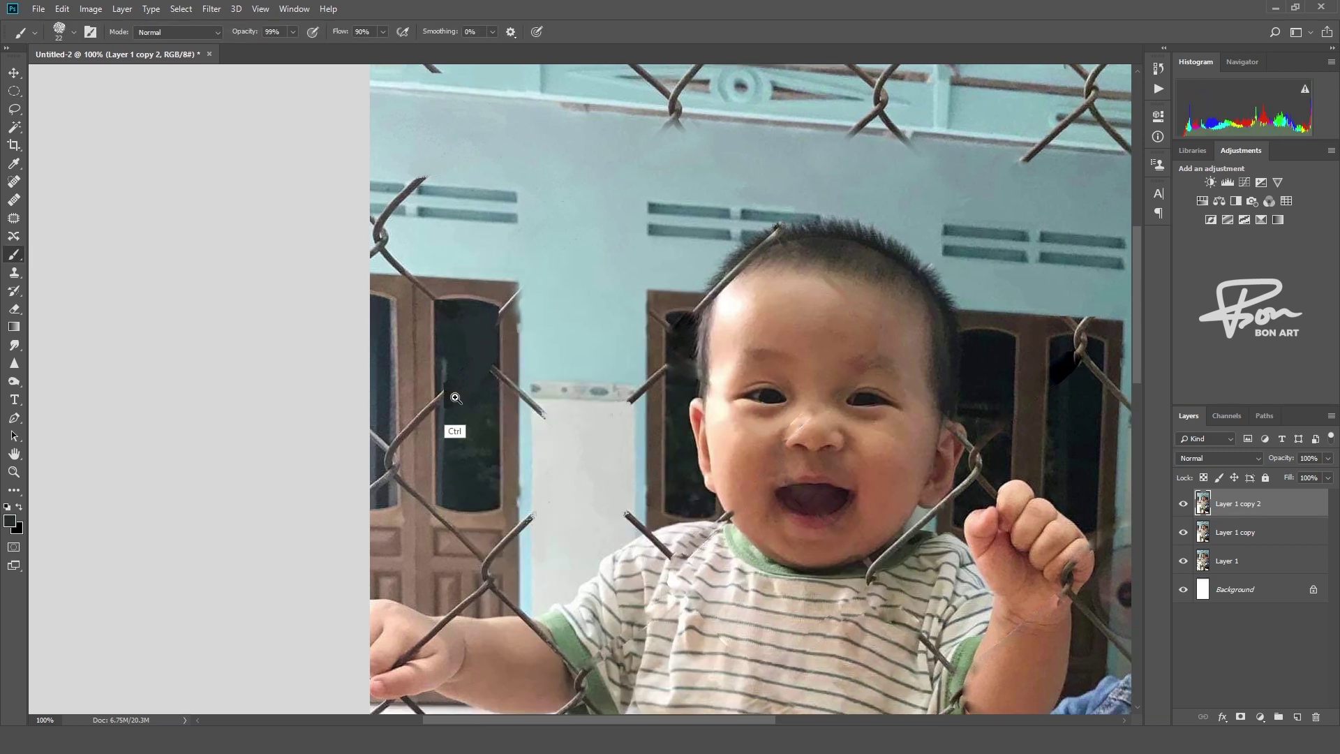
Clone wall over the wire strand by the door frame with a smaller brush
scroll(439, 369, "up", 2, "alt")
key("s")
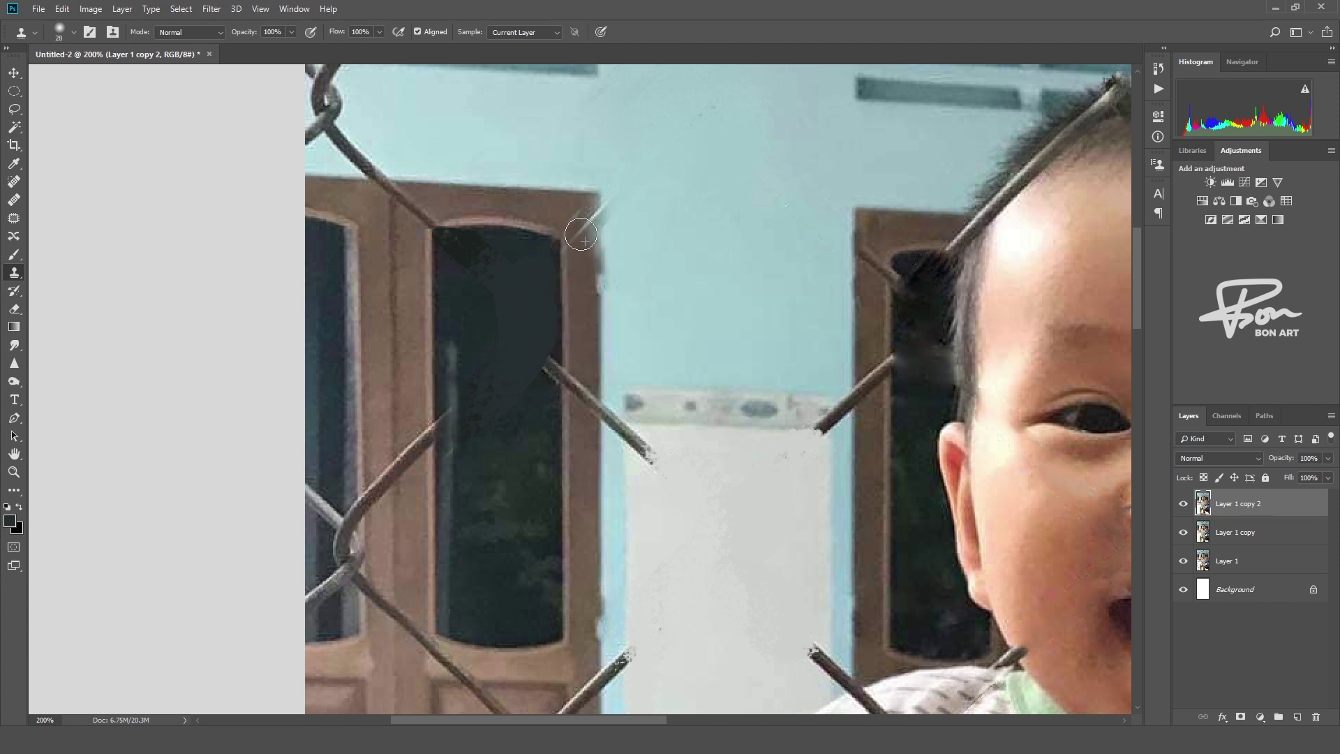
key("bracketleft")
left_click_drag(571, 218, 590, 211)
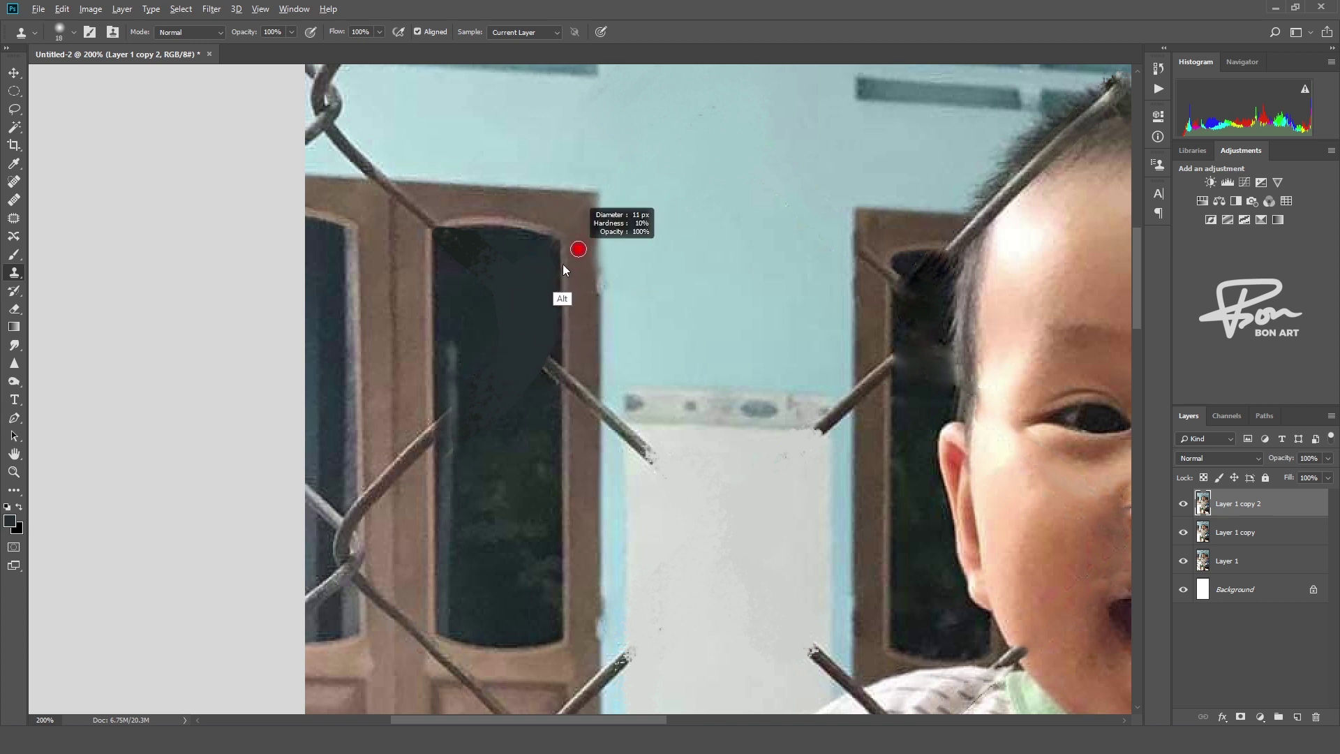
scroll(586, 325, "down", 2, "alt")
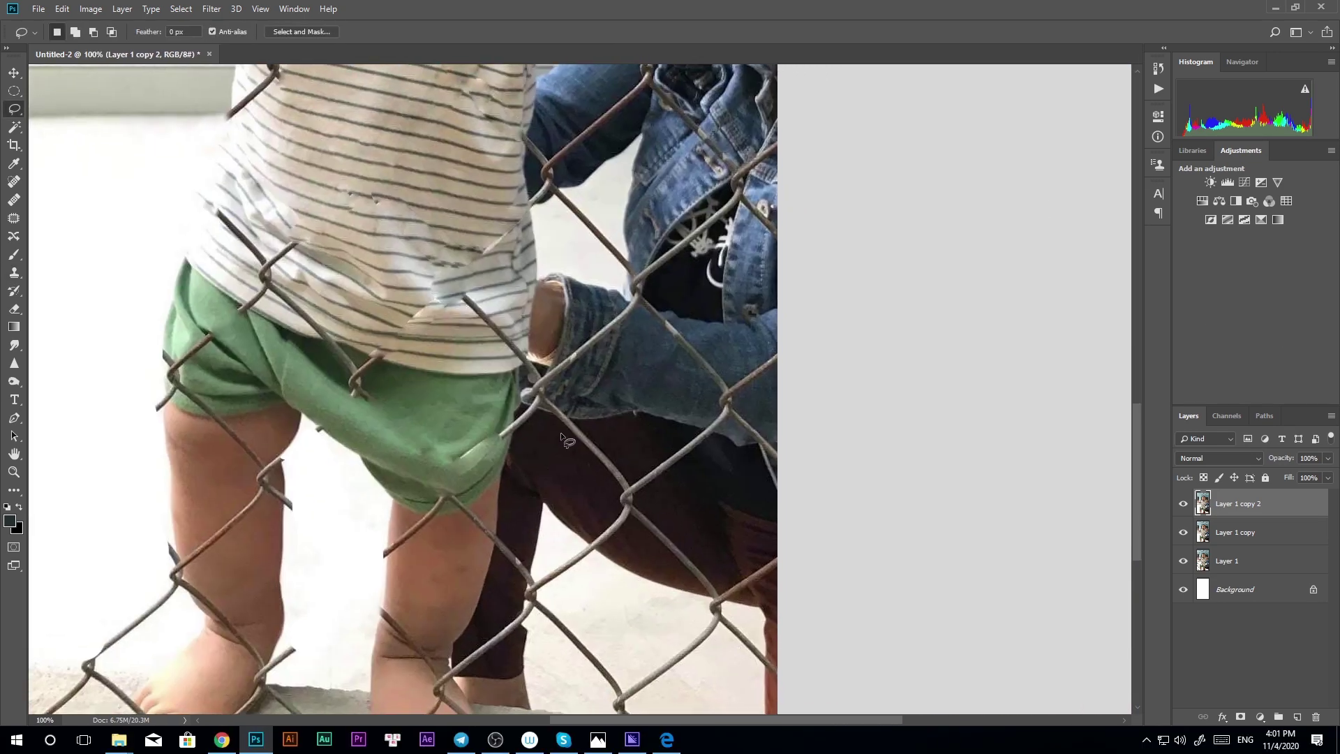
Content-Aware Fill a wire piece in the lower part of the photo
key("shift+F5")
left_click_drag(556, 421, 706, 588)
key("Return")
key("shift+F5")
key("Return")
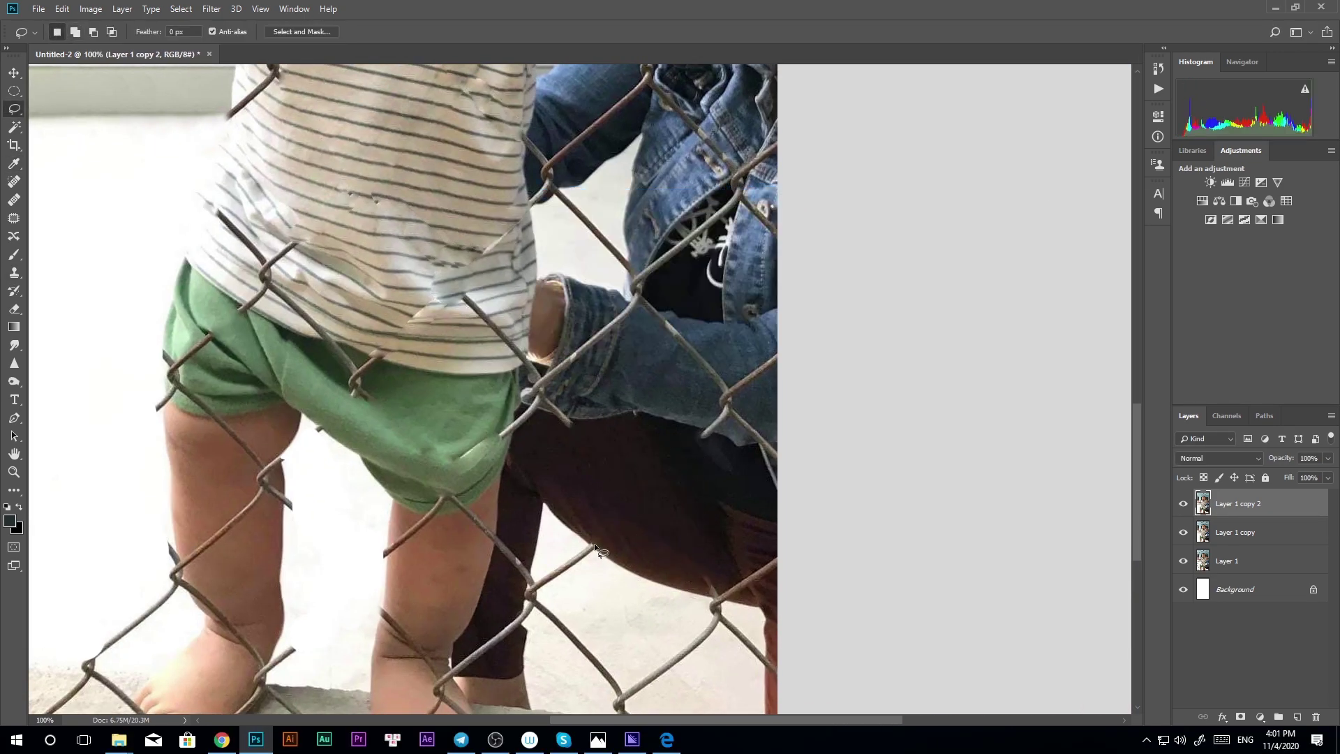
Content-Aware Fill the lower wire pieces and the wire over the denim sleeve
left_click_drag(591, 542, 532, 593)
key("shift+F5")
key("Return")
left_click_drag(714, 615, 702, 688)
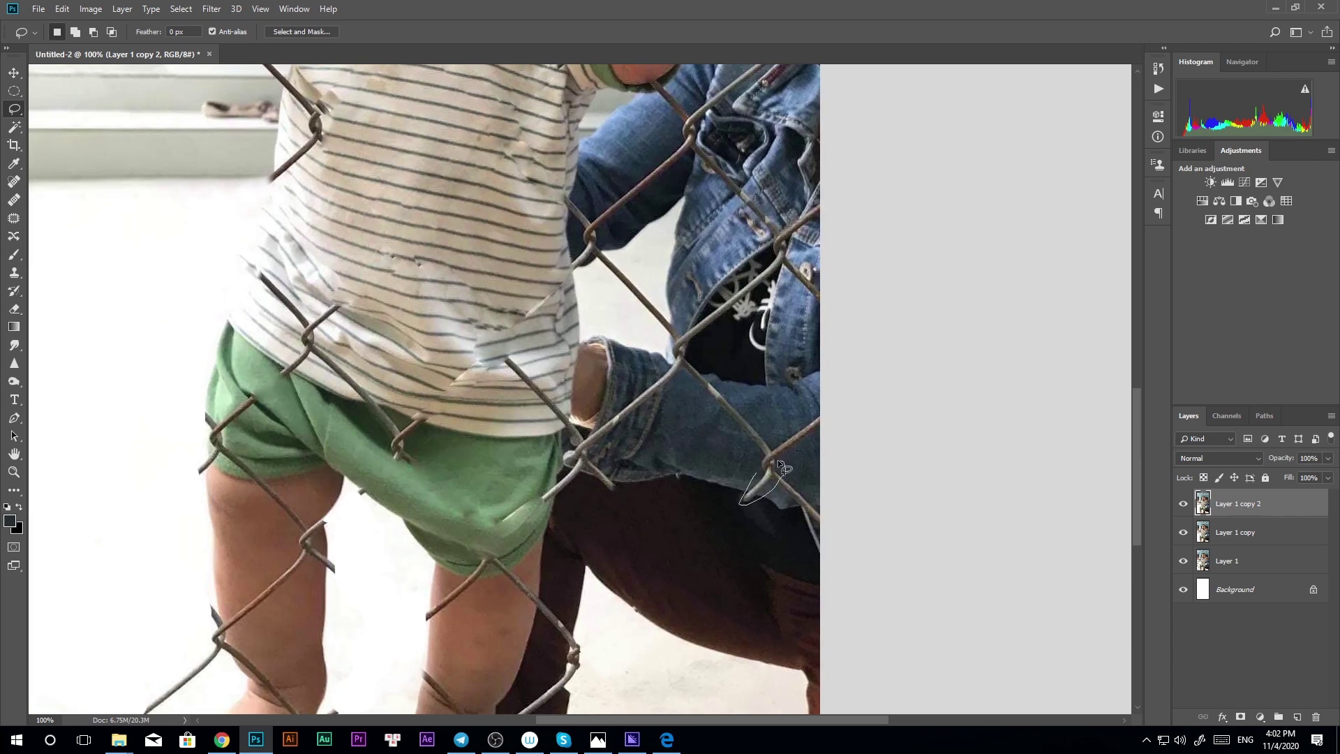
left_click_drag(779, 462, 773, 490)
key("shift+F5")
key("Return")
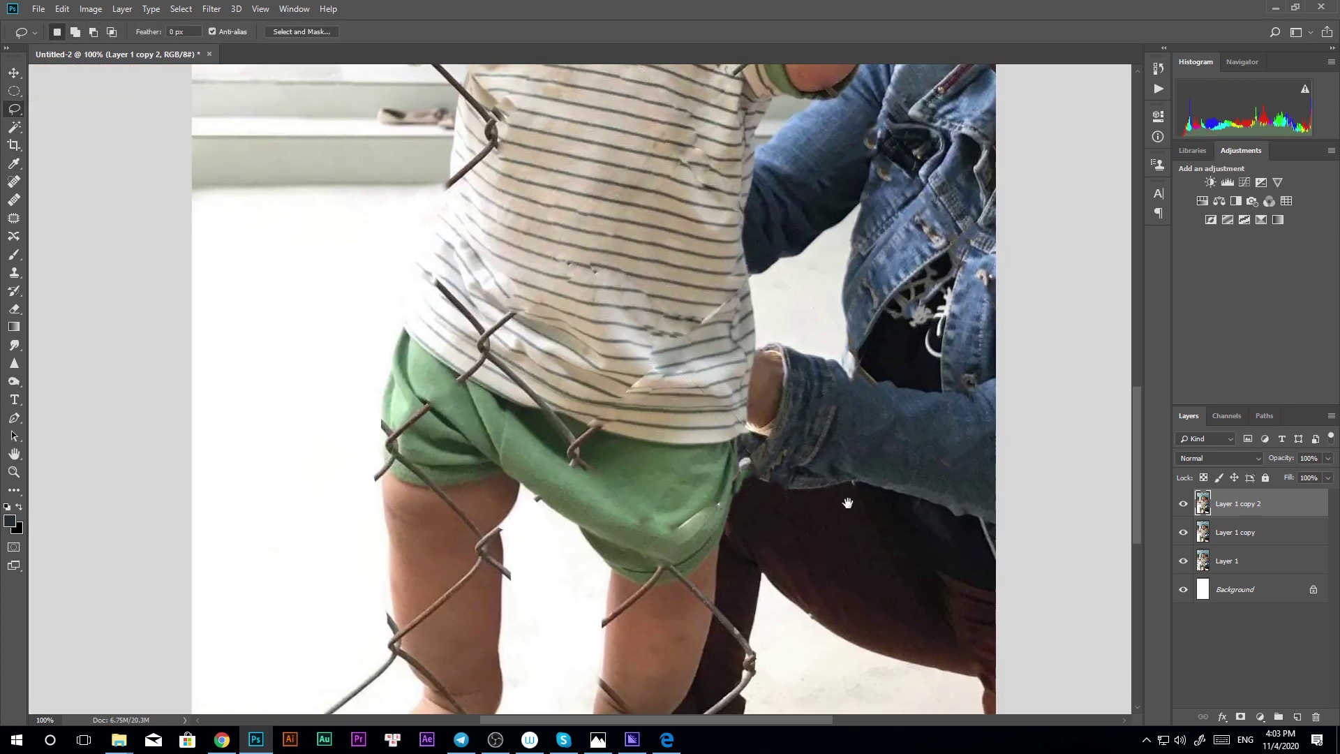
Outline the wires crossing the green shorts toward the leg
left_click_drag(628, 441, 601, 490)
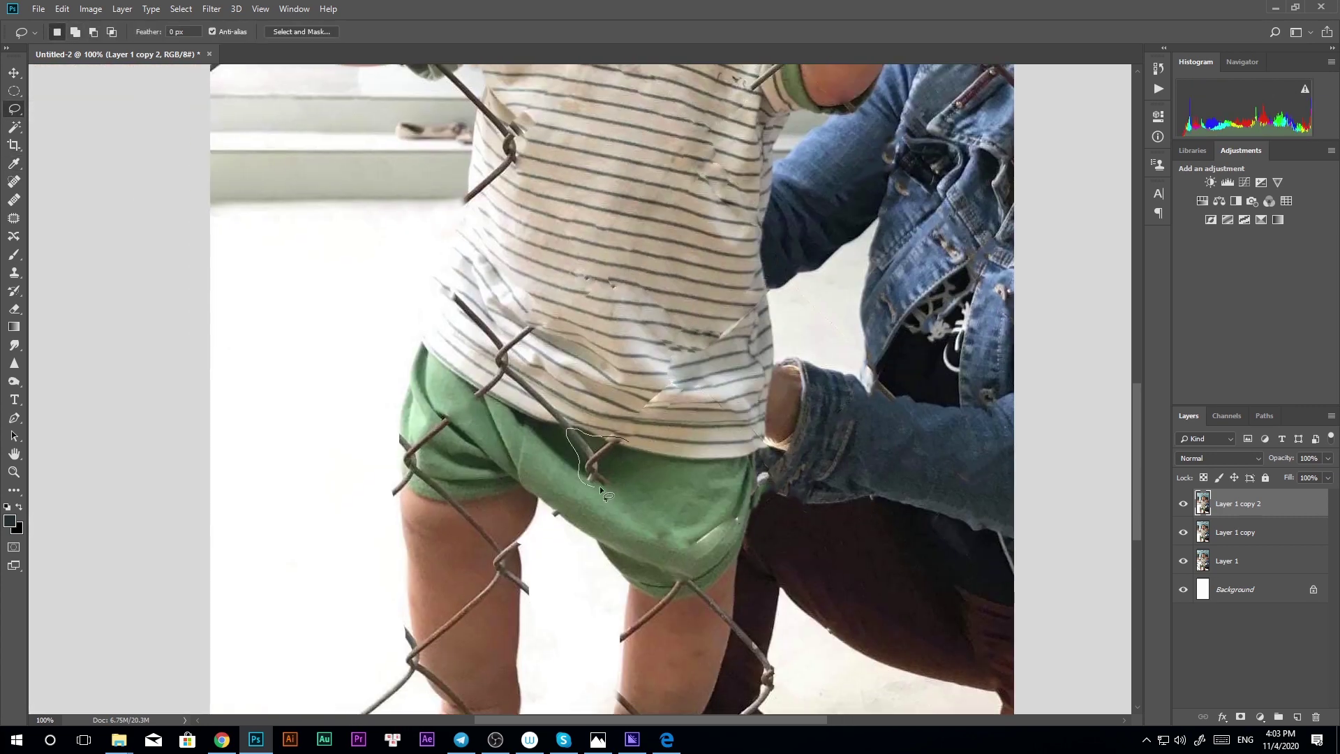
left_click_drag(561, 399, 489, 374)
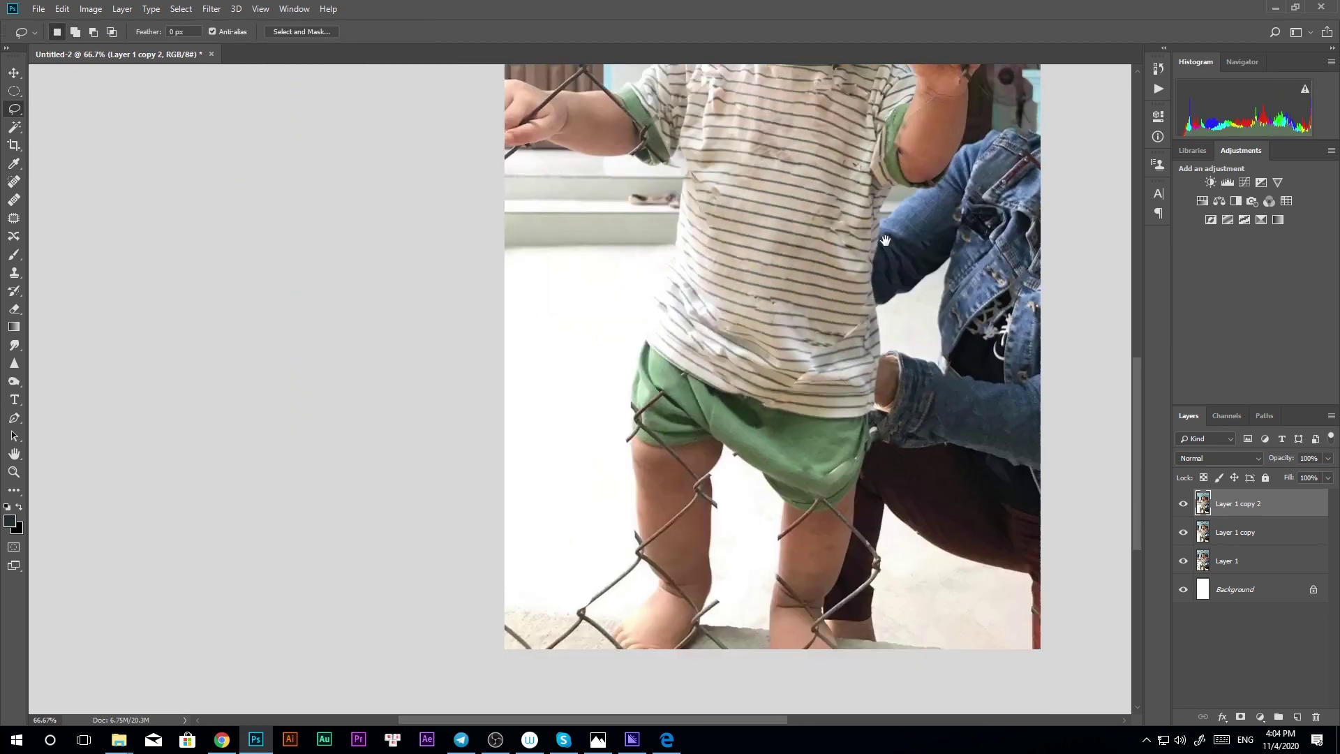
left_click_drag(788, 444, 746, 499)
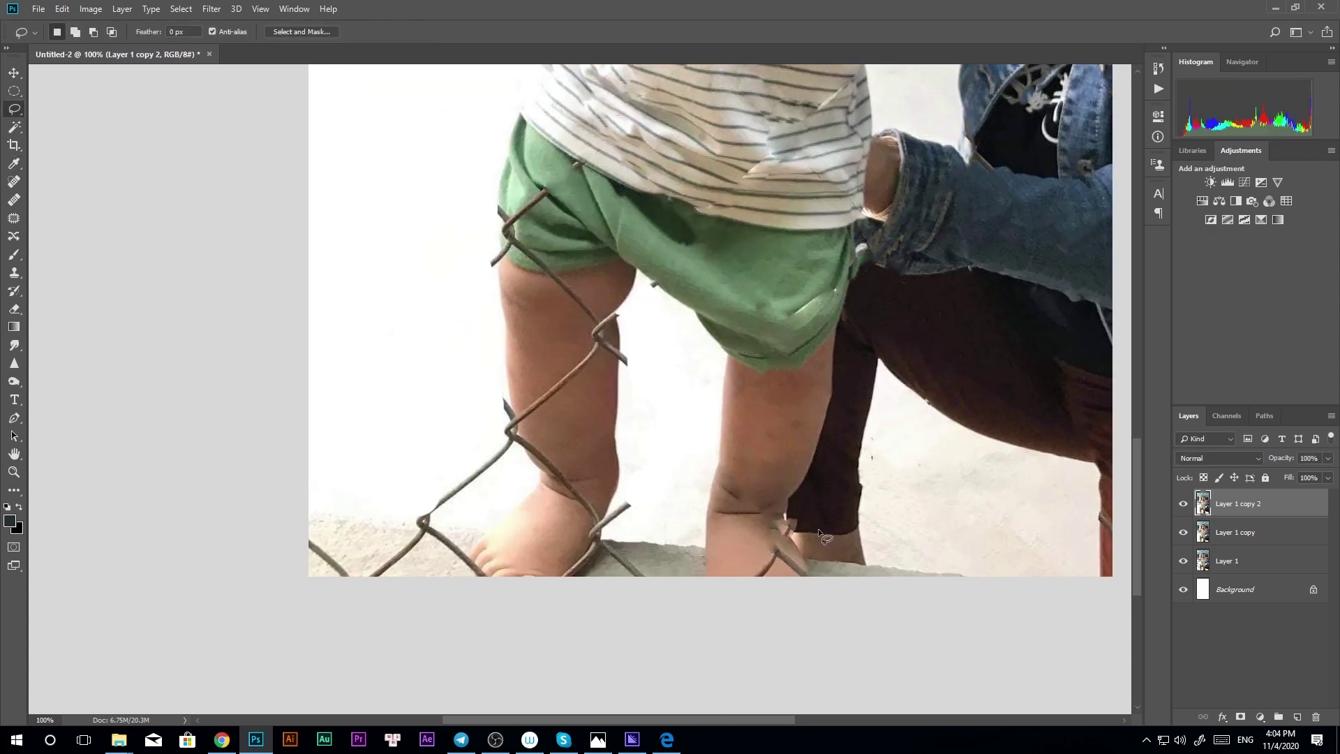
Content-Aware Fill the wires near the foot, on the upper leg and across the shin
left_click_drag(785, 516, 793, 582)
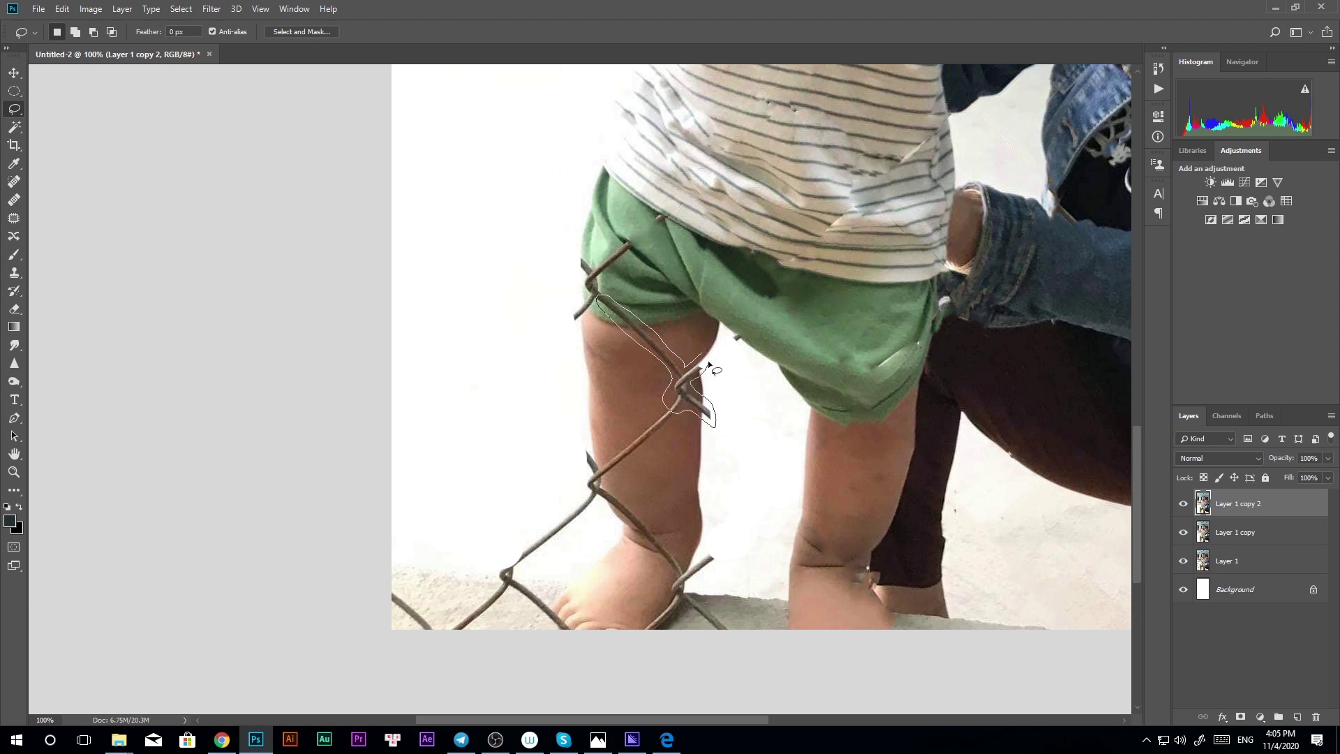
left_click_drag(708, 365, 600, 298)
key("shift+F5")
key("Return")
left_click_drag(597, 455, 552, 530)
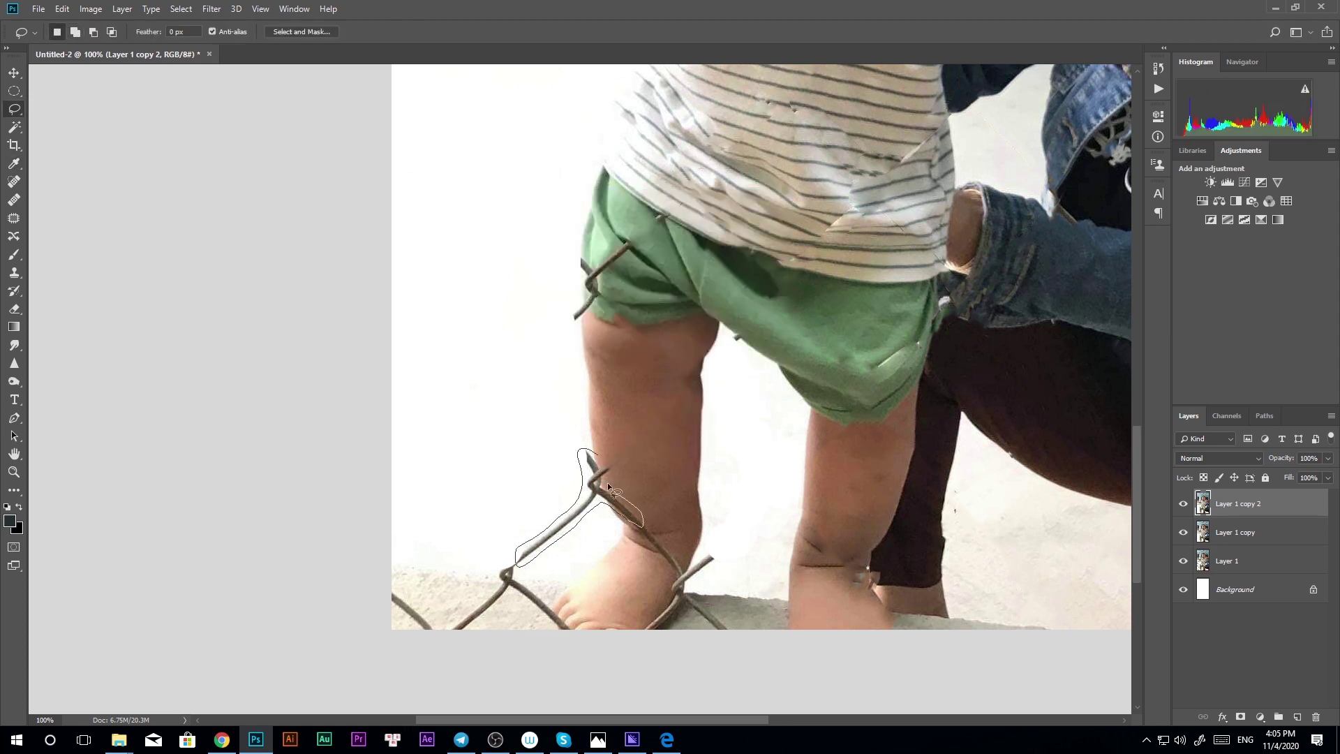
mouse_move(608, 486)
left_mouse_down()
mouse_move(572, 428)
mouse_move(598, 481)
left_mouse_up()
key("shift+F5")
key("Return")
Set white as the paint colour and copy a skin patch onto its own layer
key("b")
key("x")
right_click(588, 455)
key("Escape")
key("ctrl+j")
key("v")
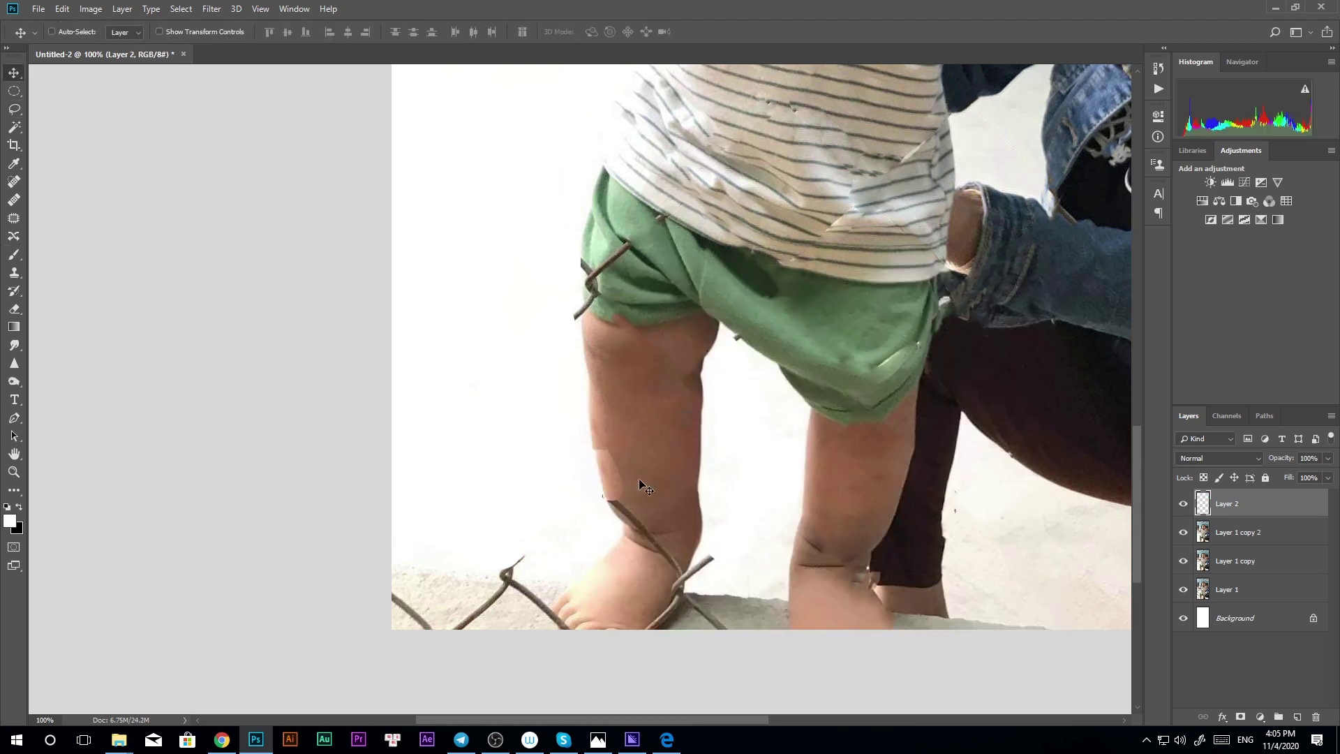
scroll(639, 483, "up", 1)
Warp the skin patch along the shin, erase its edges, and merge it down
key("ctrl+t")
right_click(551, 450)
left_click(572, 538)
left_click_drag(532, 523, 593, 548)
key("Return")
key("e")
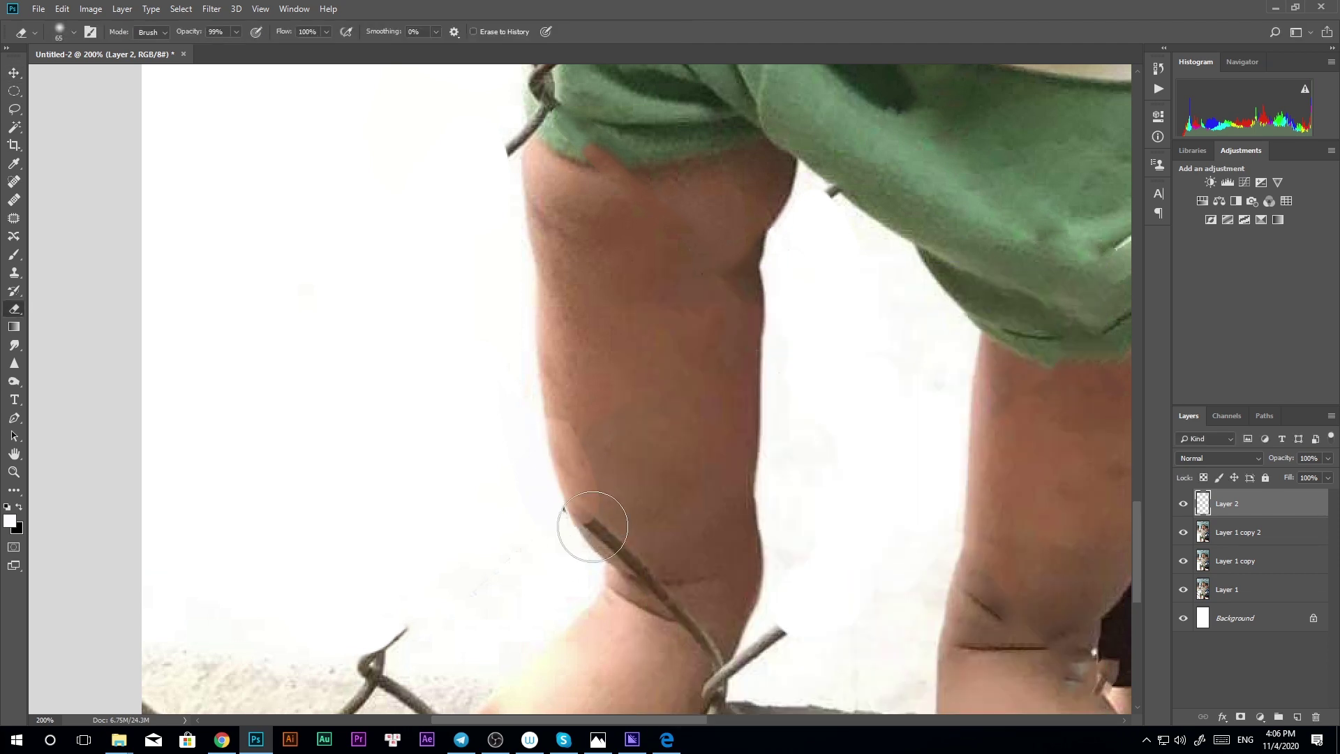
key("ctrl+e")
Spot Heal the wire stub near the feet at the bottom edge
key("s")
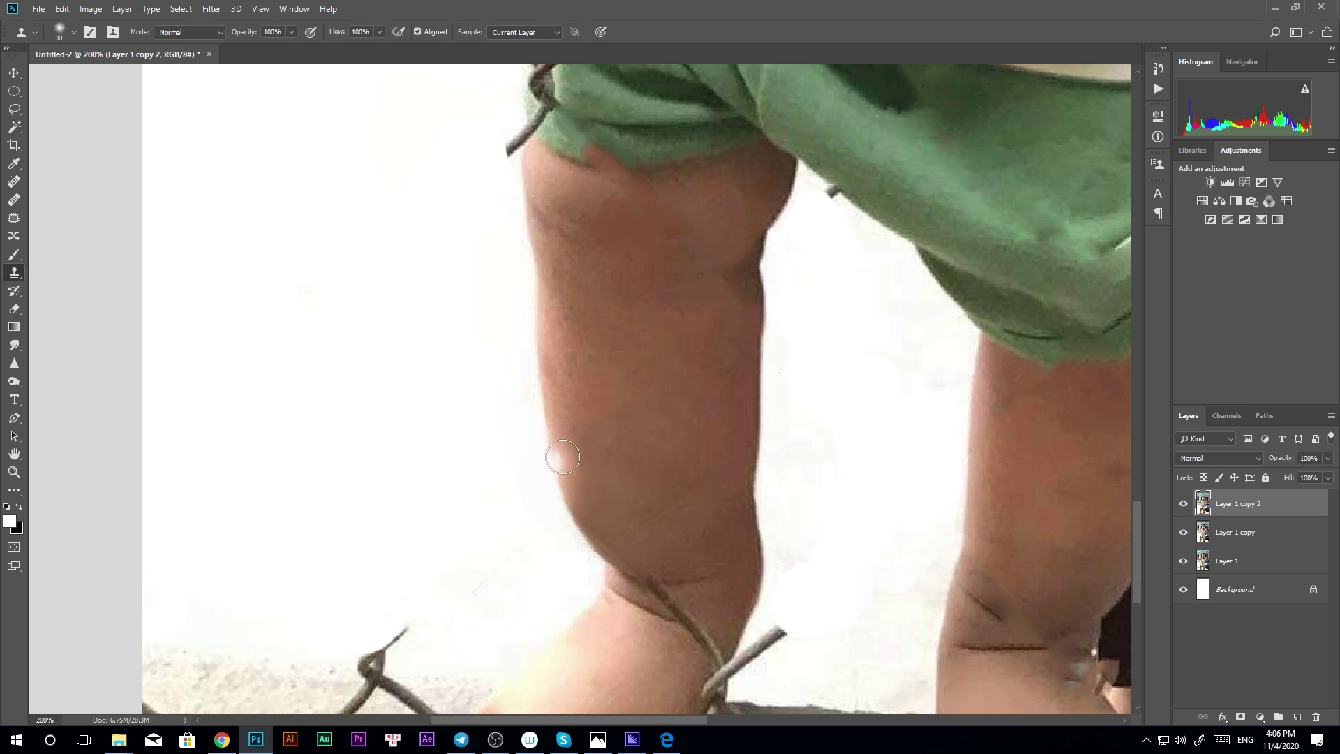
key("ctrl+minus")
key("ctrl+minus")
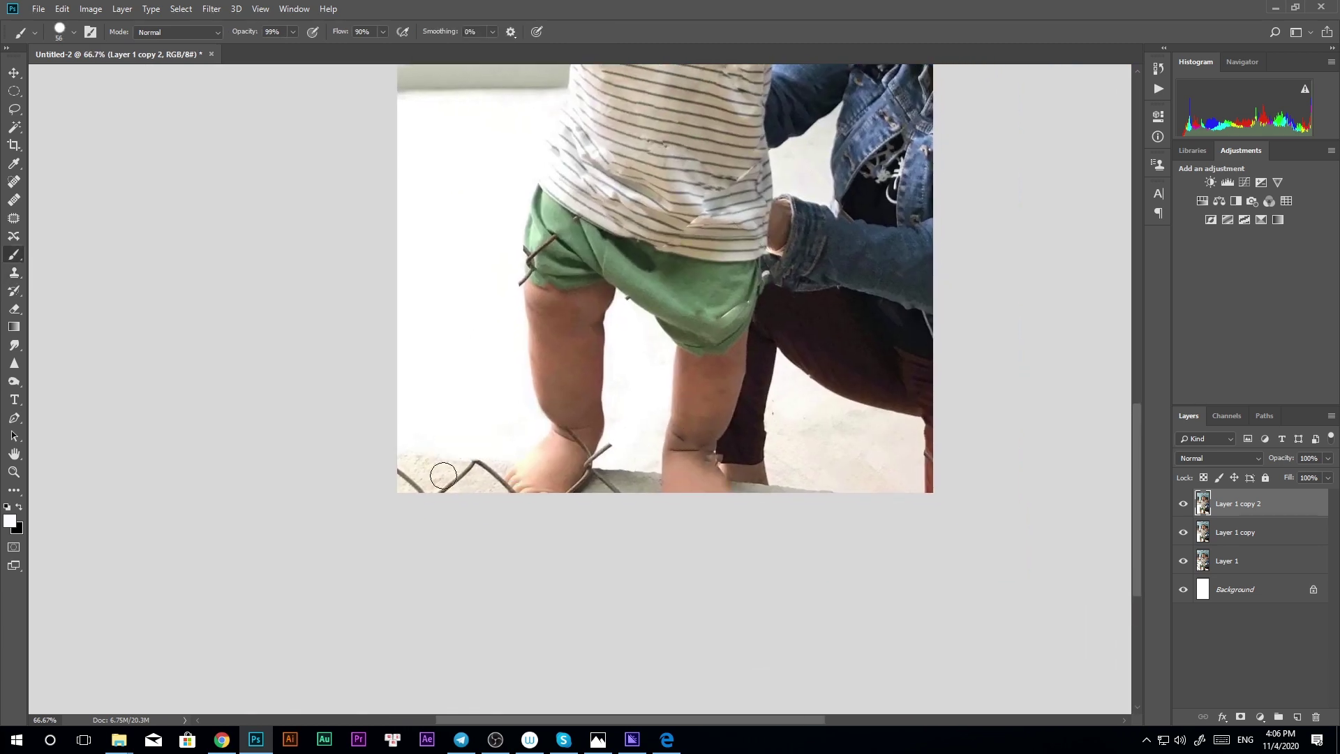
key("j")
left_click(569, 366, "alt")
key("Return")
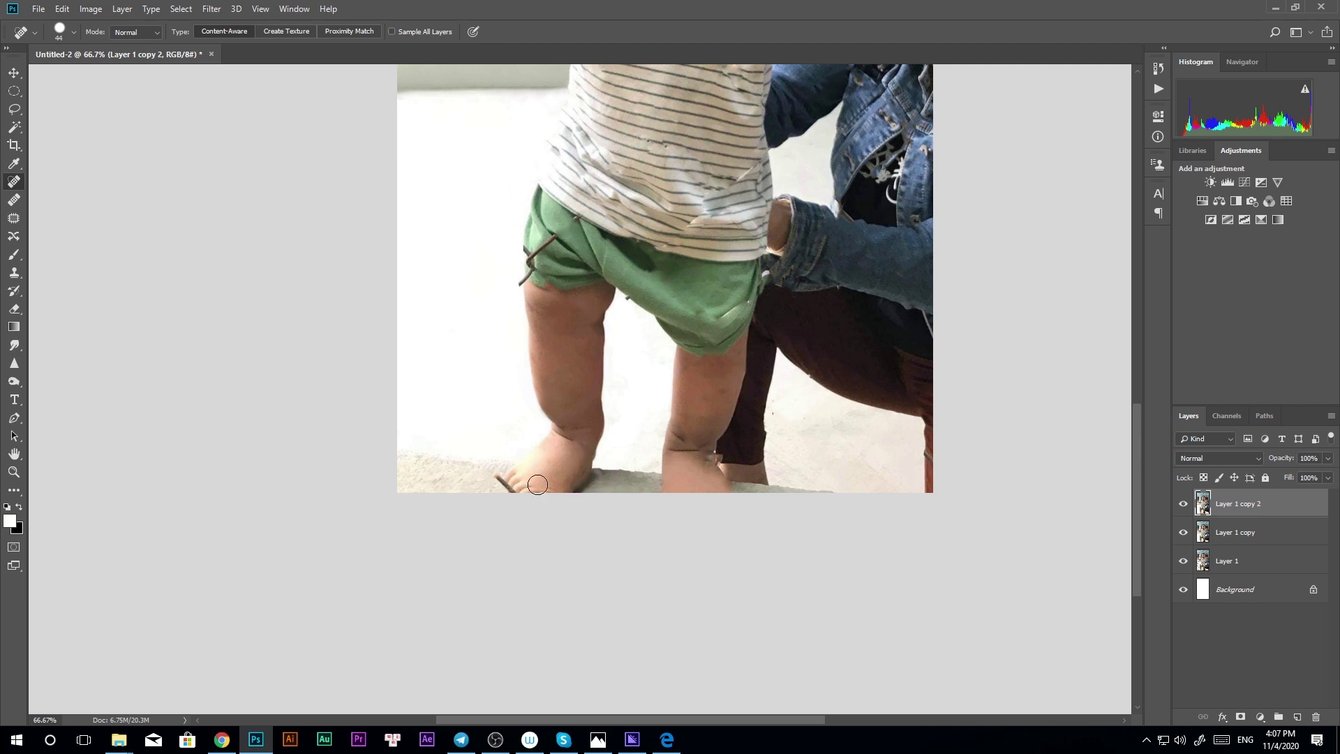
scroll(728, 502, "up", 3)
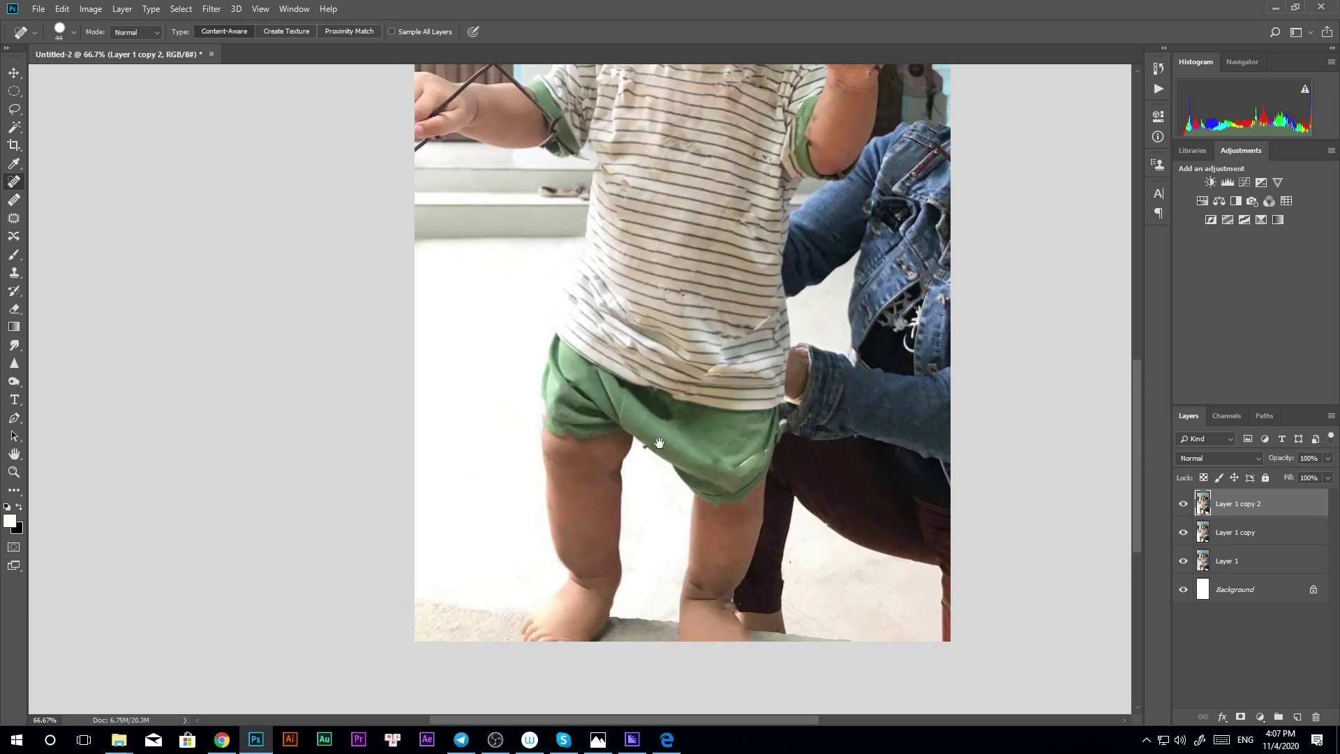
left_click_drag(658, 442, 659, 579)
scroll(837, 251, "down", 1)
scroll(837, 251, "up", 1)
Sample the light wall colour and brush over the wire stub beside the right door
scroll(839, 246, "up", 1)
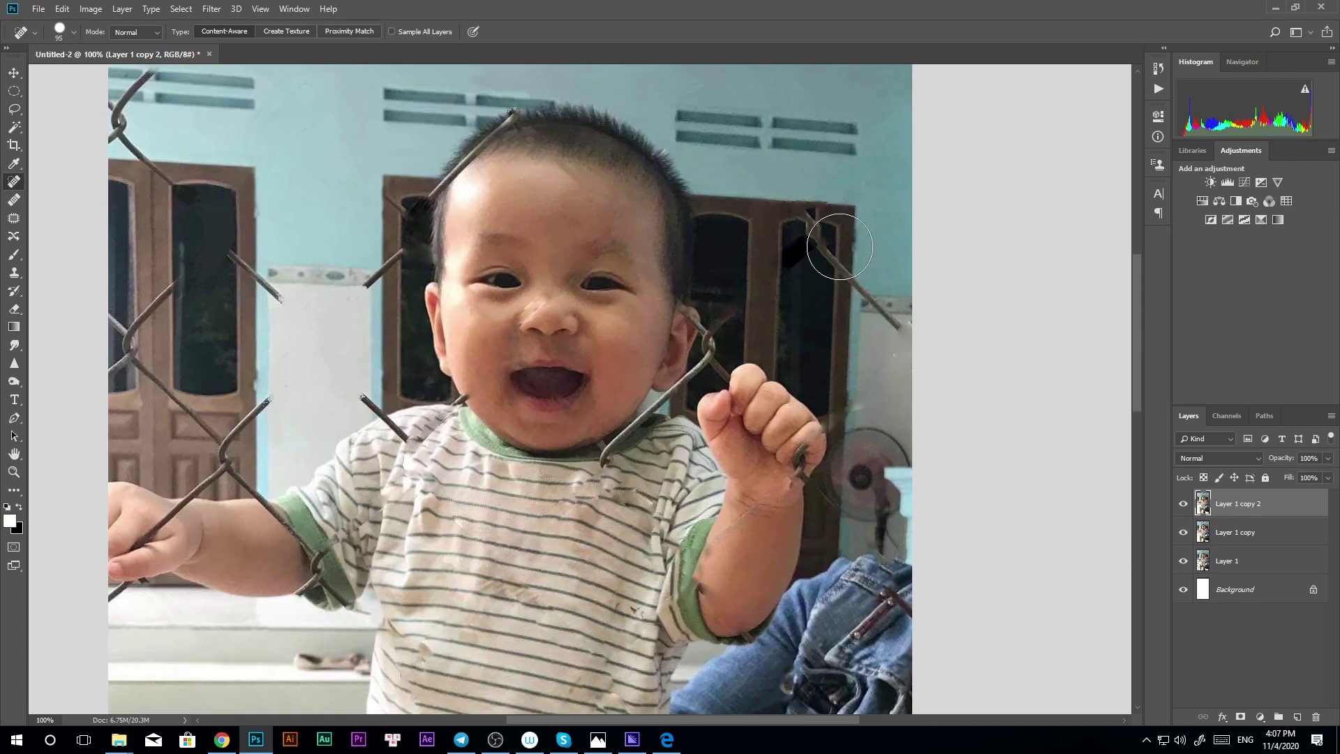
key("b")
left_click(812, 264, "alt")
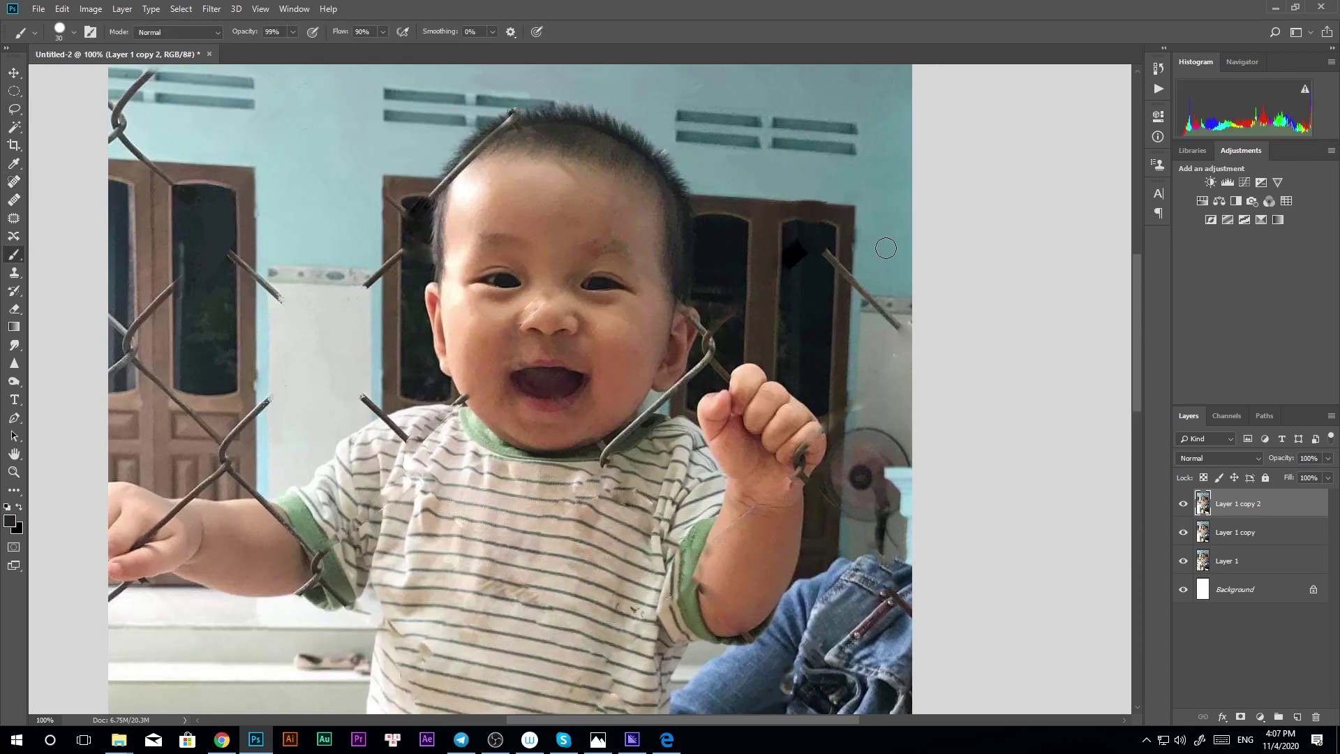
left_click(860, 279, "alt")
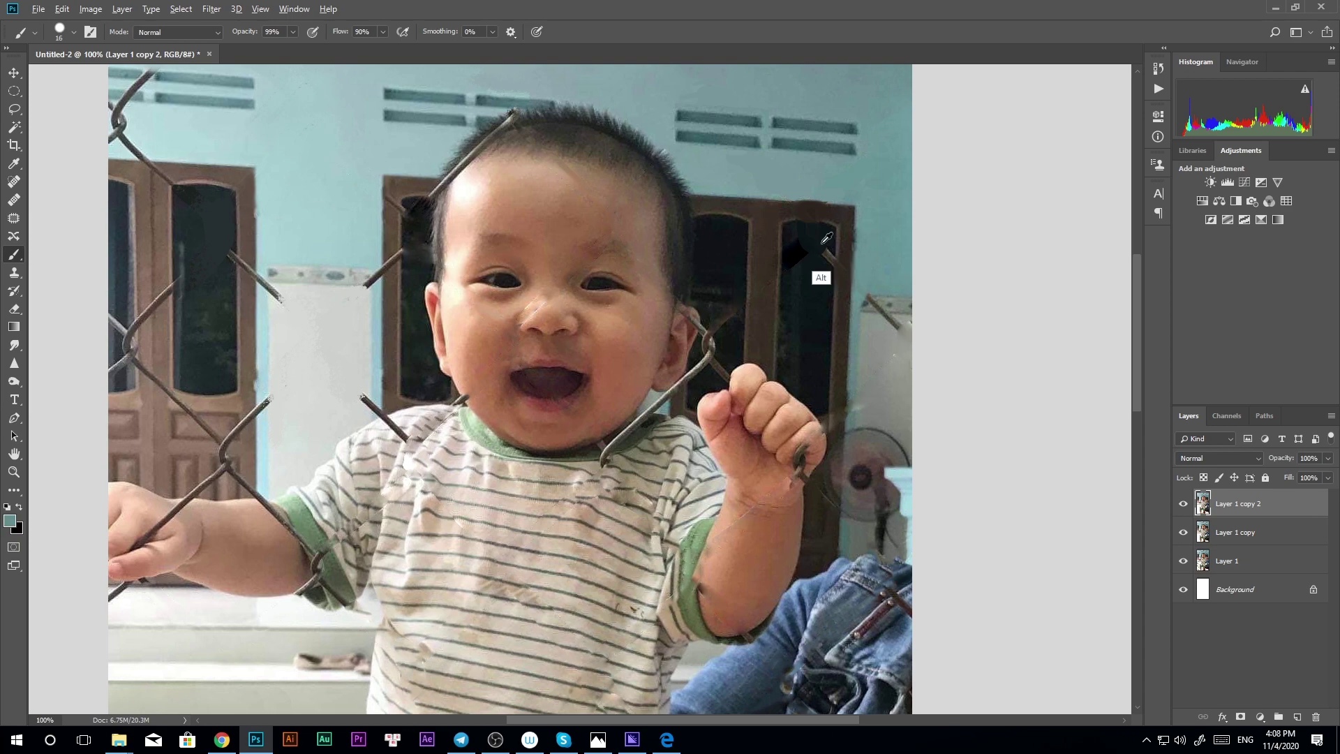
left_click_drag(871, 297, 907, 325)
Lasso the wire stub above the shirt's left side and Content-Aware Fill it
key("ctrl+minus")
key("ctrl+minus")
key("ctrl+minus")
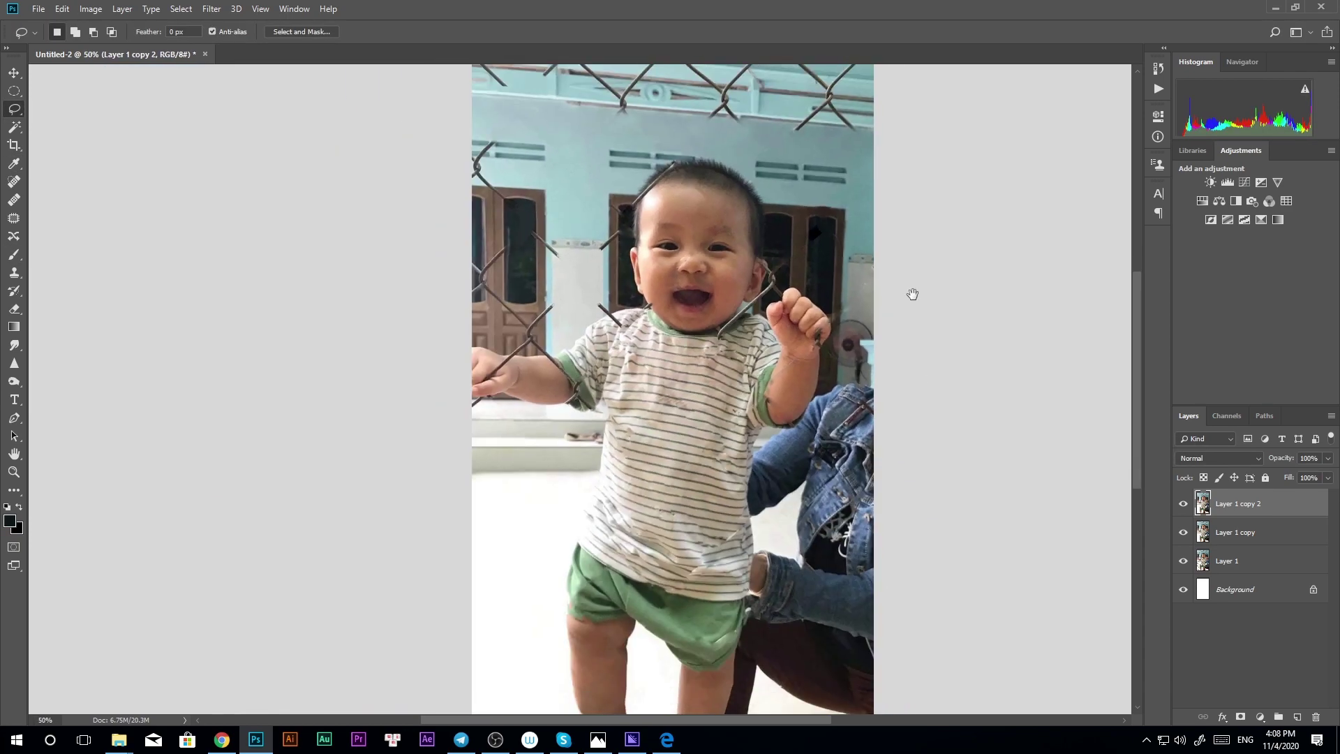
key("l")
key("ctrl+plus")
key("ctrl+plus")
key("ctrl+plus")
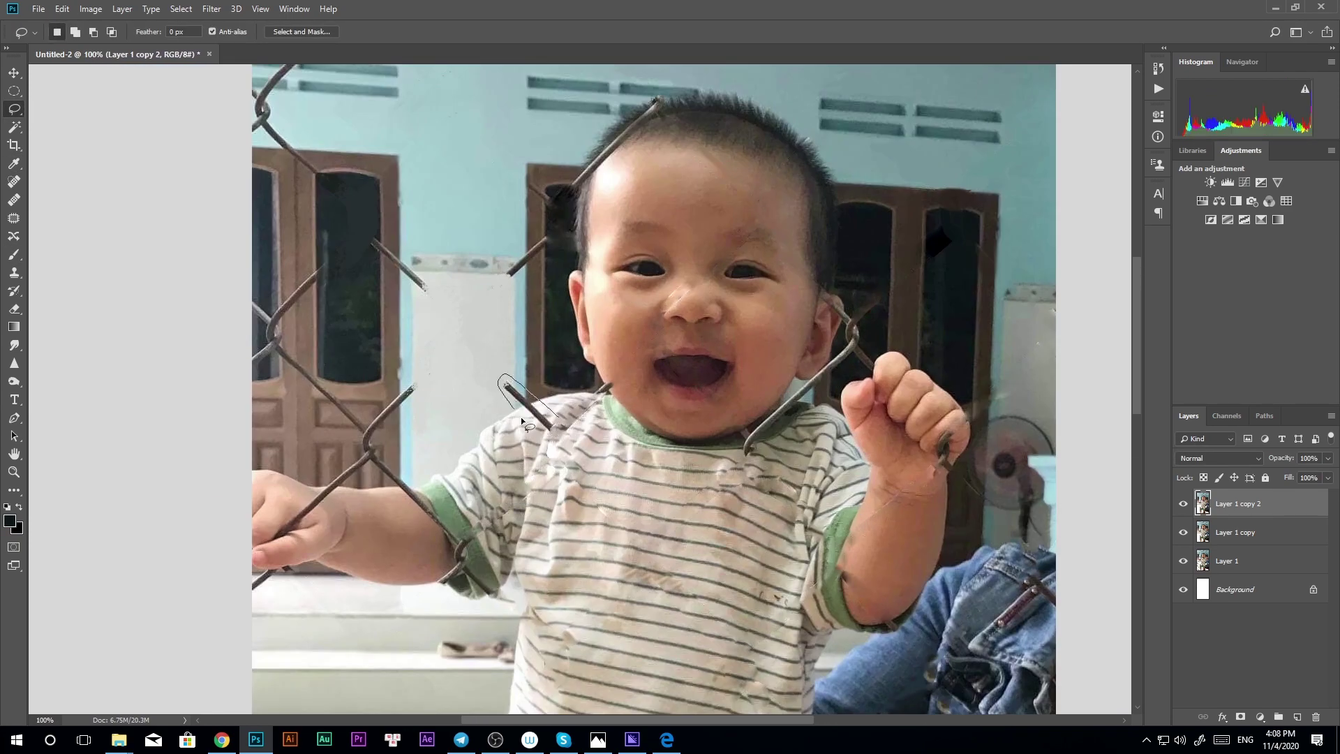
key("shift+F5")
key("Return")
left_click_drag(543, 405, 633, 474)
left_click_drag(616, 301, 610, 296)
key("shift+F5")
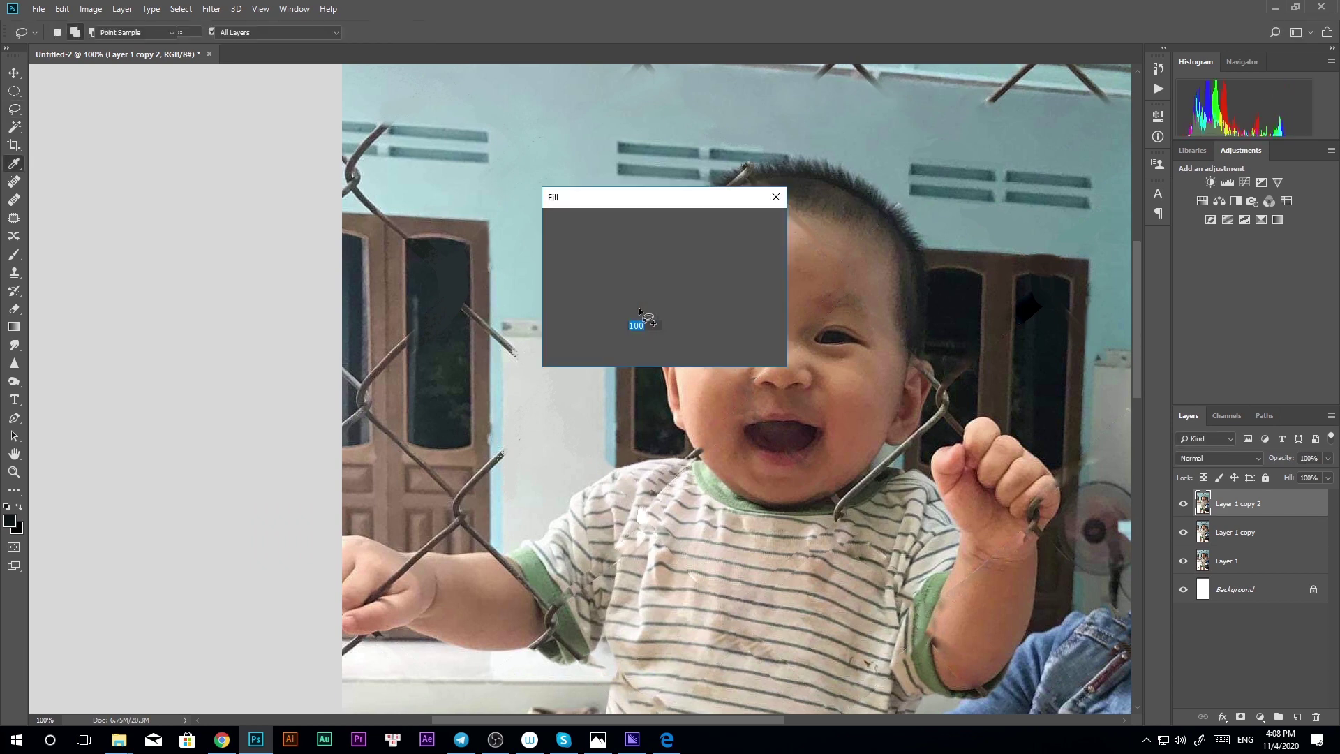
key("Return")
key("ctrl+minus")
key("ctrl+minus")
key("ctrl+minus")
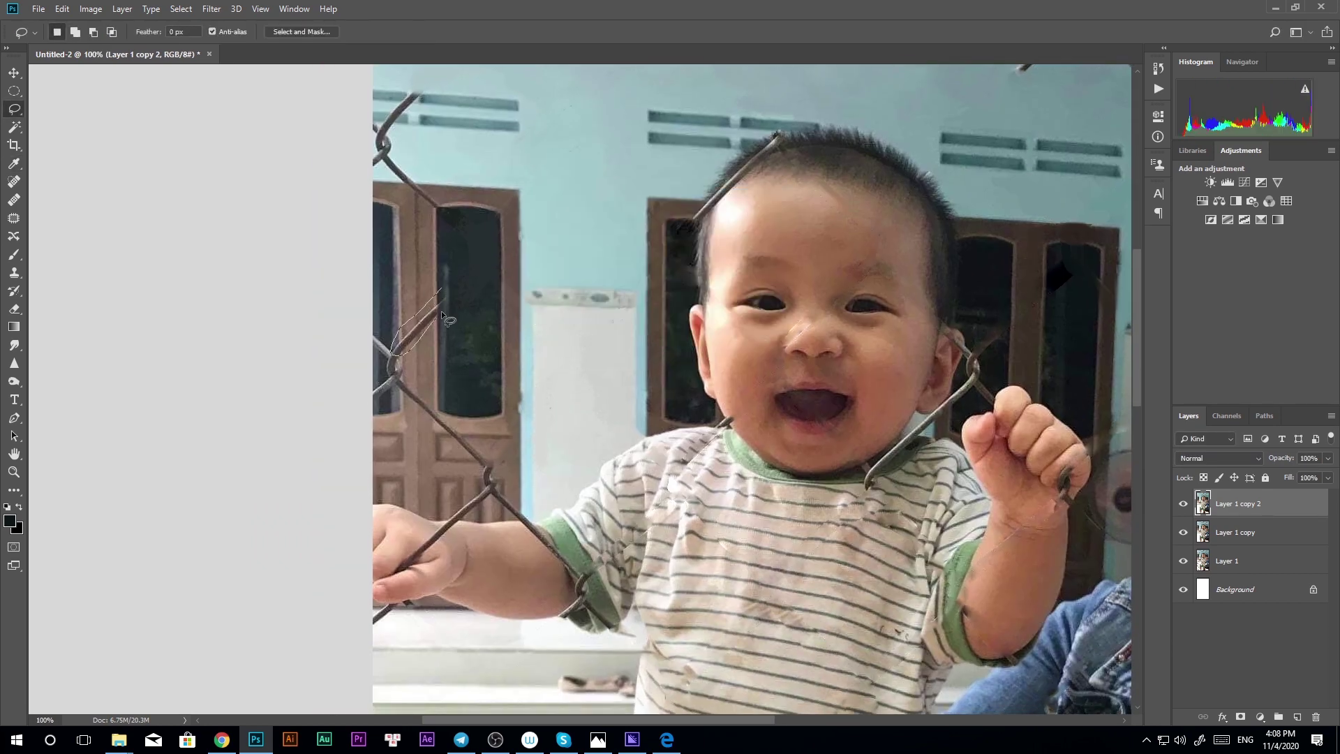
key("Return")
Outline the wire at the left wall edge
scroll(432, 300, "up", 2)
key("l")
left_click_drag(419, 272, 412, 302)
Cover the wire beside the left wall vents with a light blue wall patch and blend its edges
key("b")
left_click(440, 295, "alt")
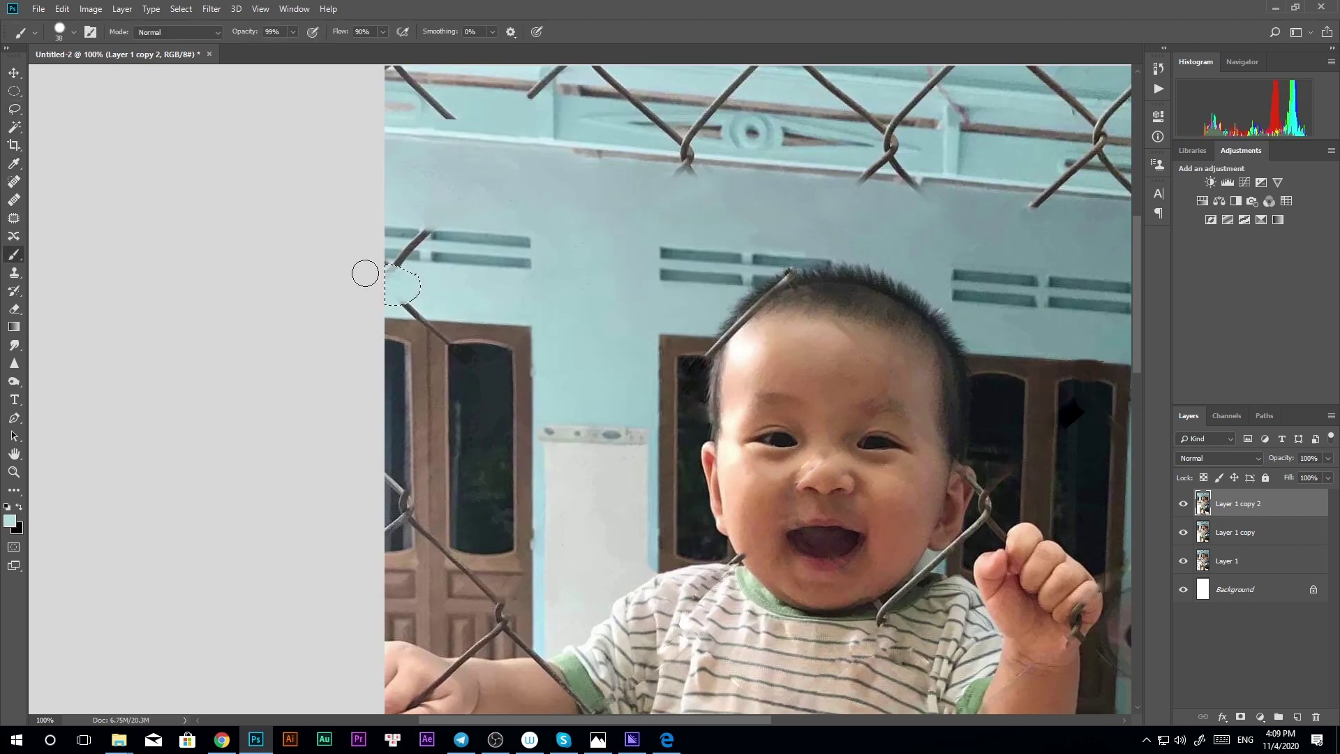
key("ctrl+d")
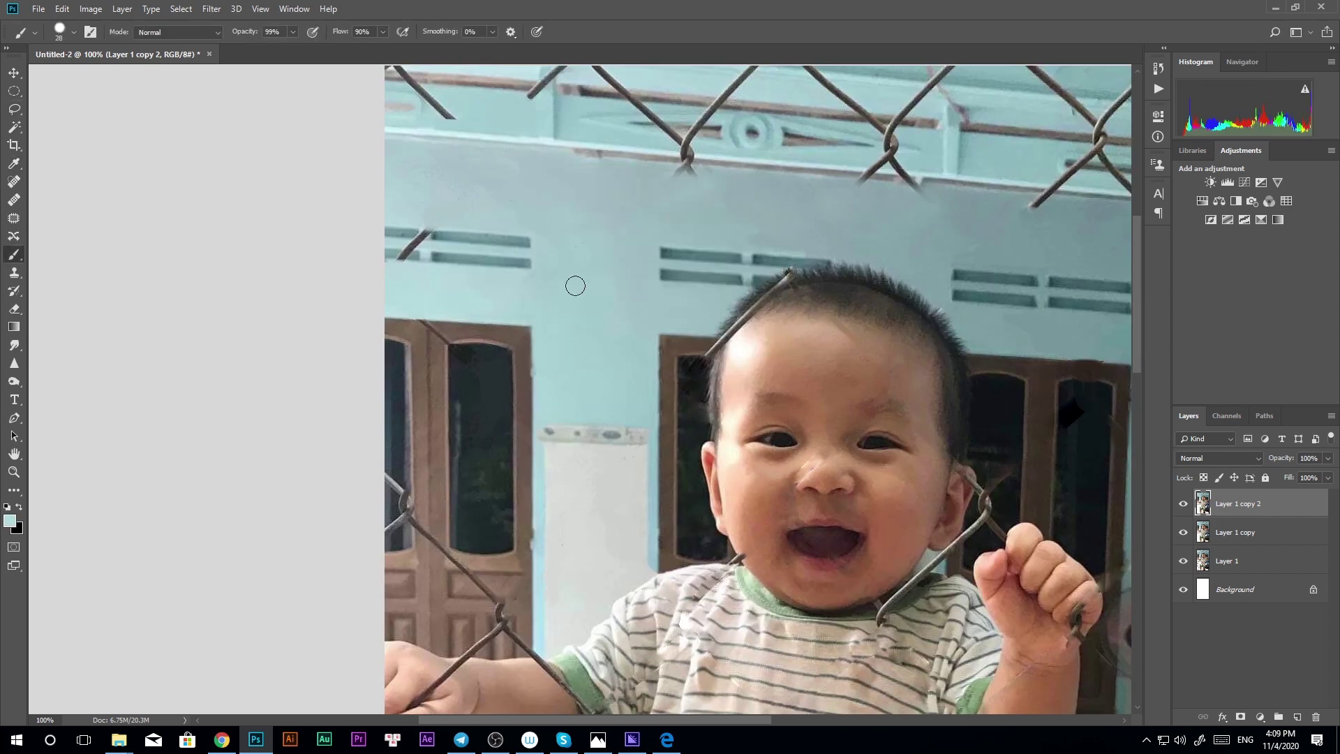
mouse_move(482, 217)
left_mouse_down()
mouse_move(488, 272)
mouse_move(446, 240)
left_mouse_up()
key("ctrl+j")
key("e")
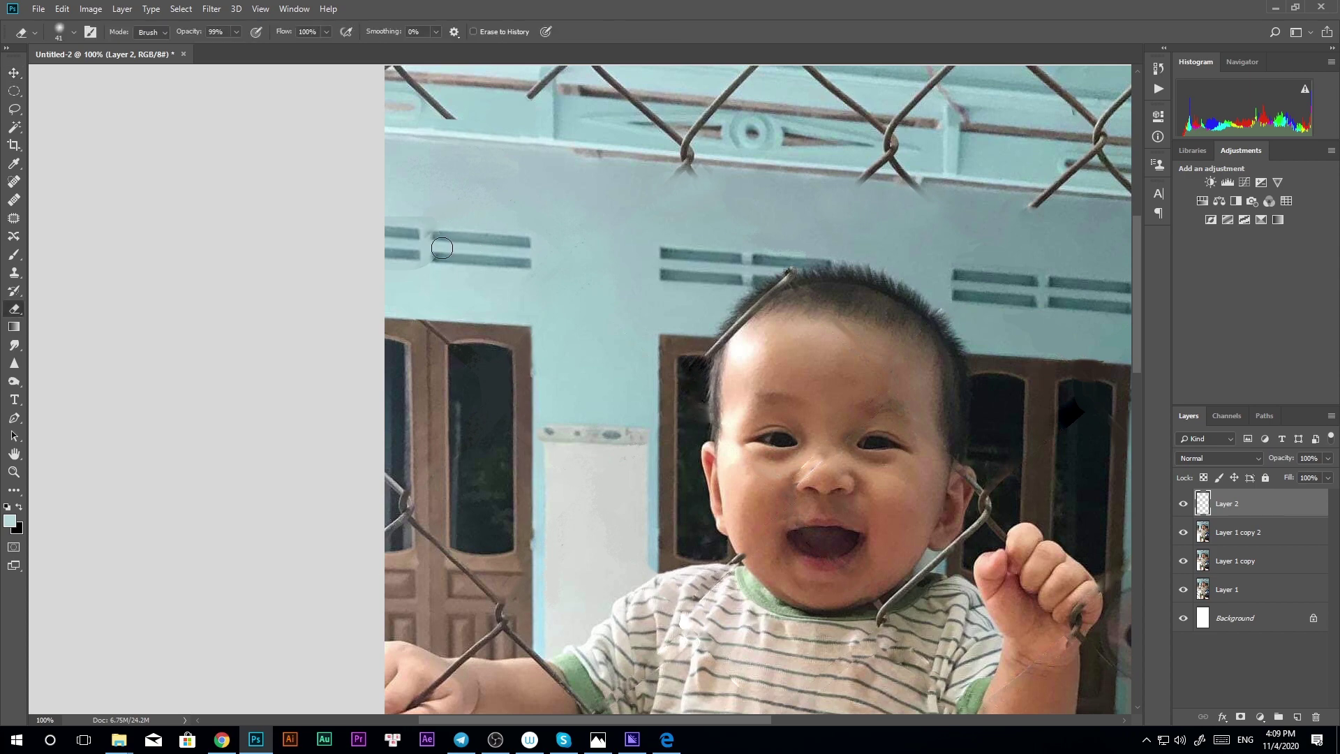
key("ctrl+plus")
key("b")
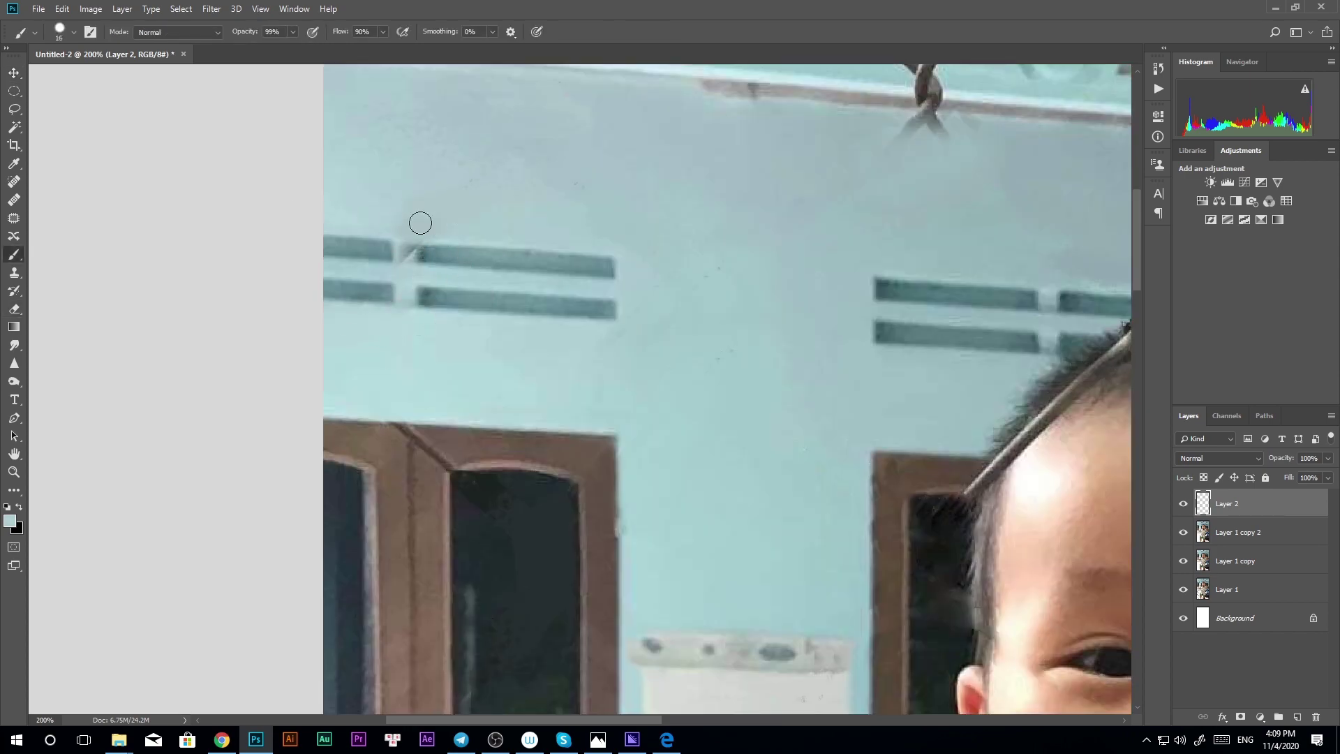
key("ctrl+minus")
key("ctrl+minus")
key("ctrl+minus")
Hide the upper wire over the left door with a copied door patch, merged down
key("ctrl+e")
scroll(588, 380, "down", 1)
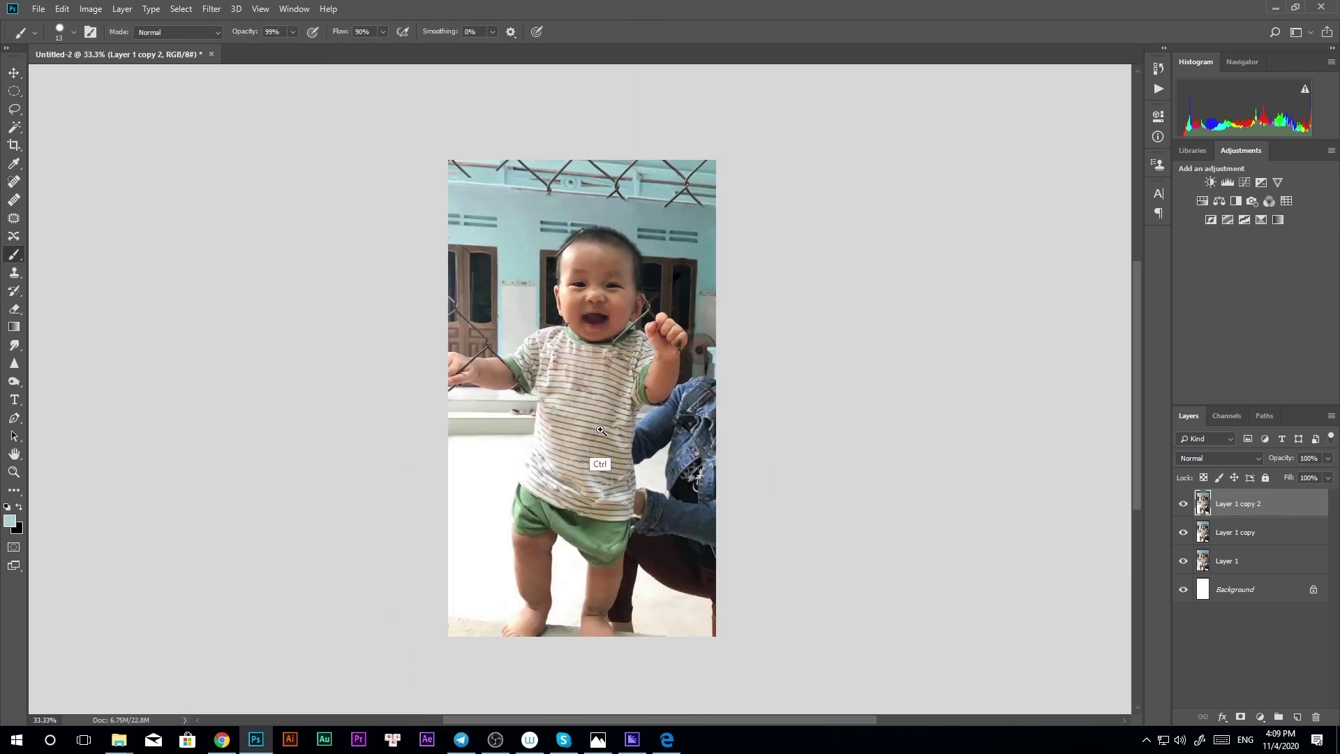
scroll(448, 314, "up", 3)
key("v")
key("ctrl+z")
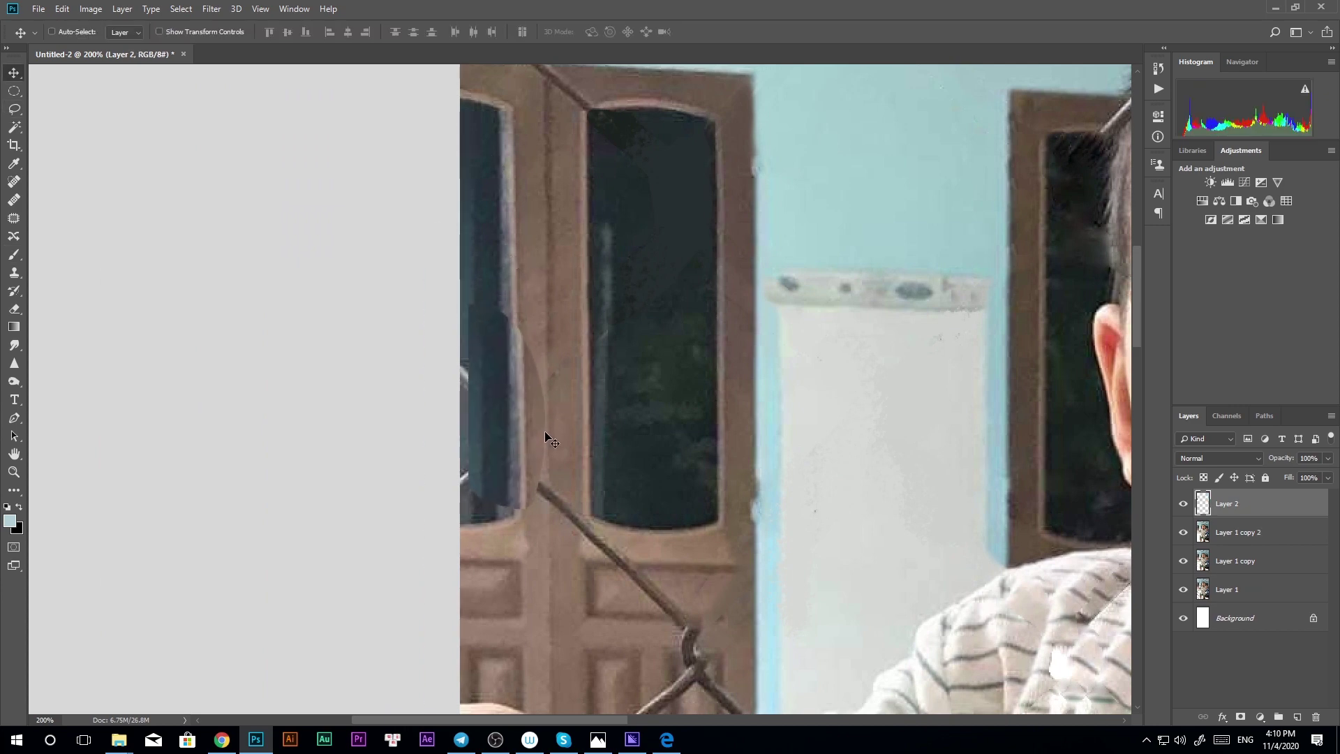
left_click_drag(544, 442, 538, 497)
key("e")
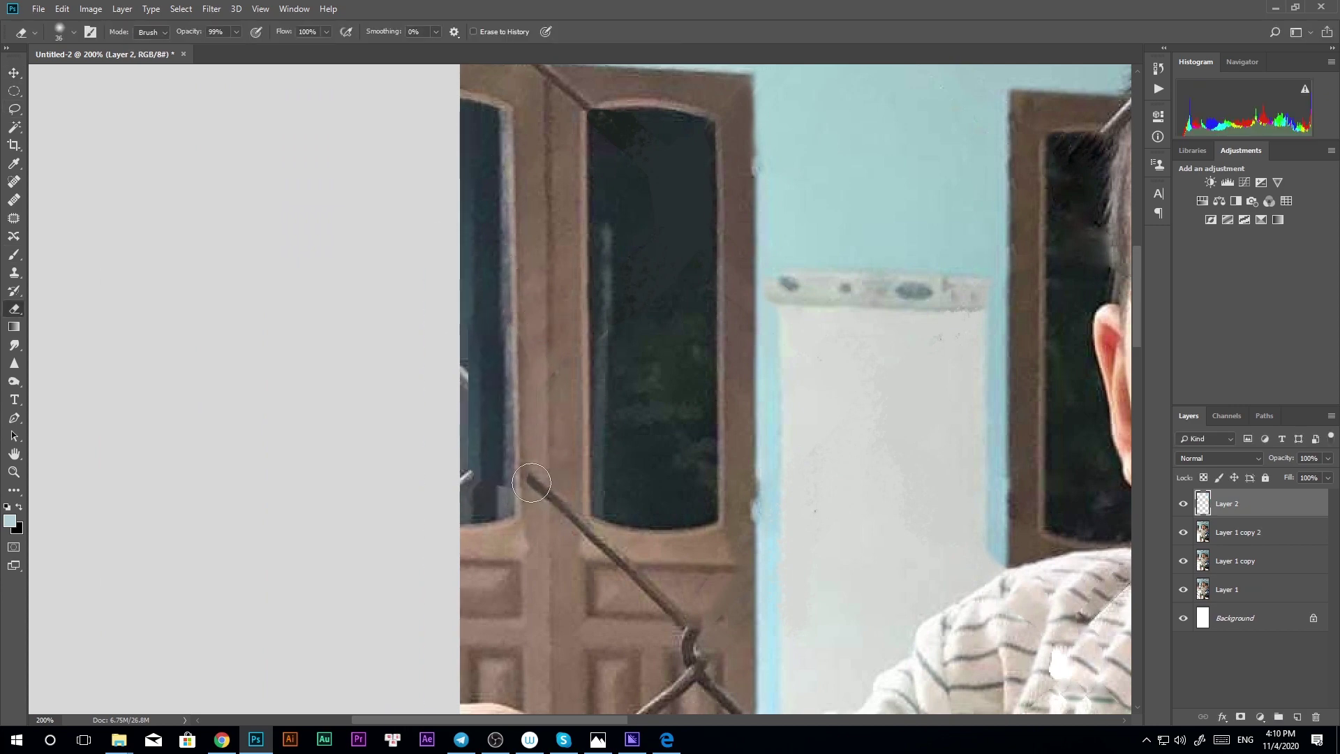
key("ctrl+e")
key("b")
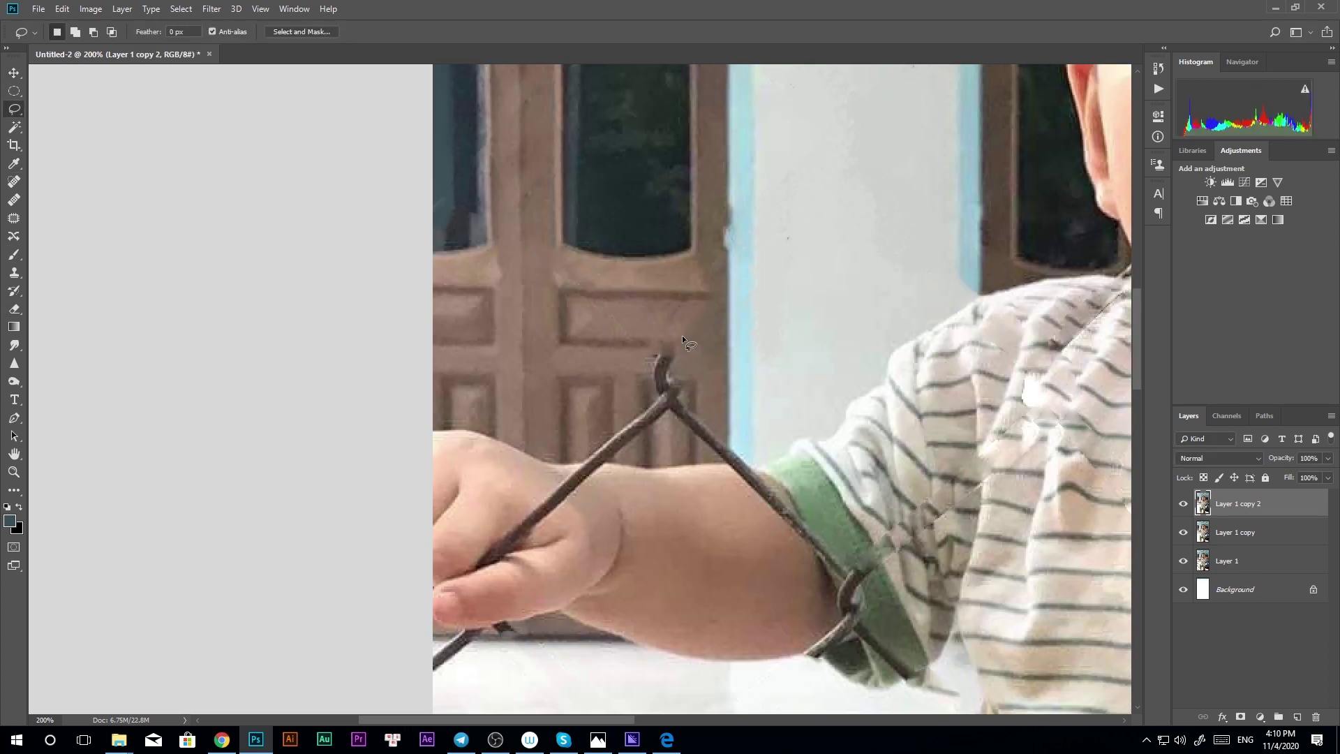
Content-Aware fill the selected wire across the lower left door panels
key("shift+F5")
key("Return")
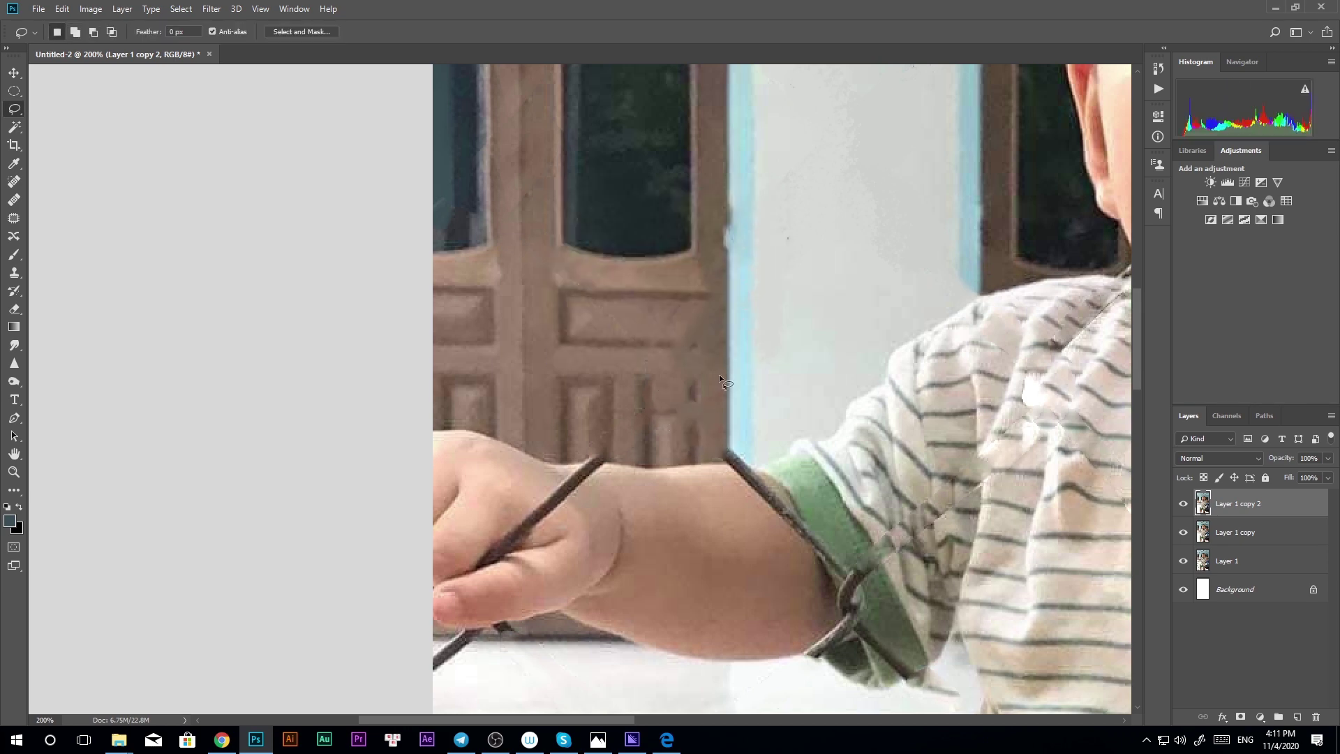
key("ctrl+d")
key("b")
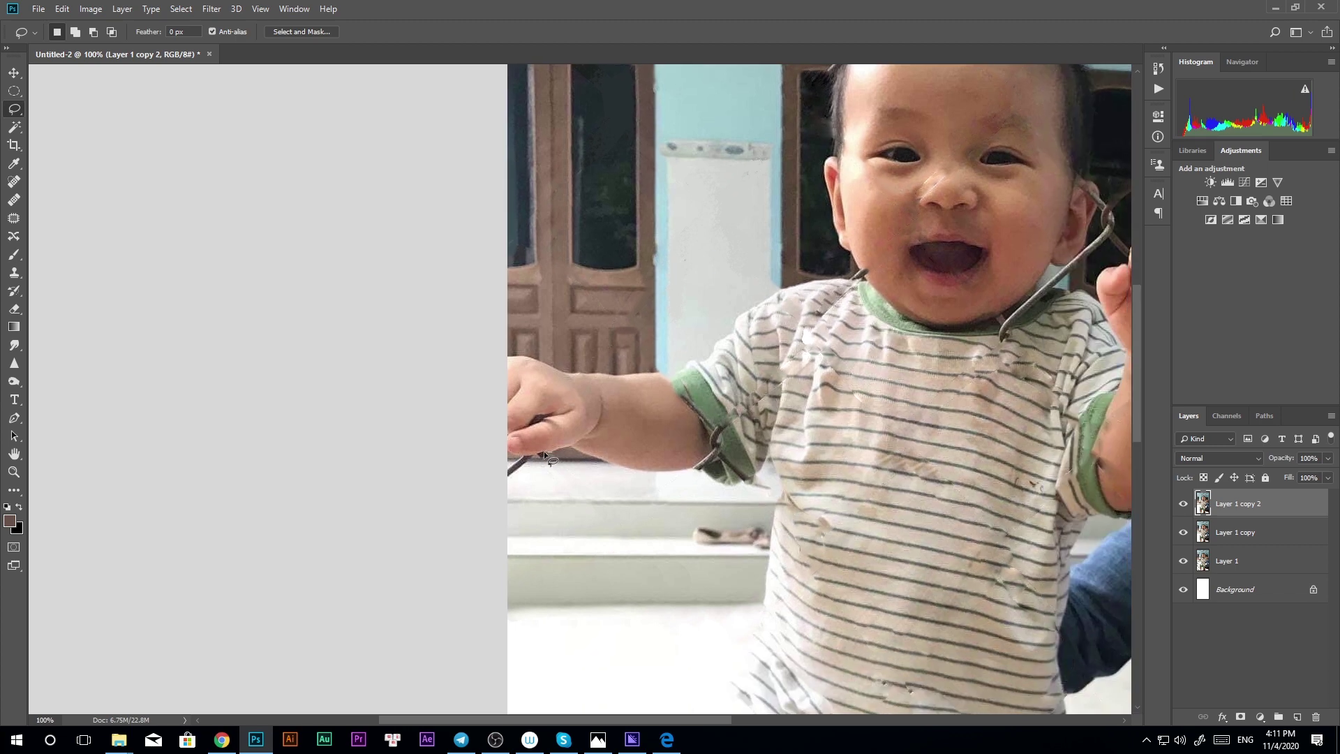
Clone ledge texture over the wire end beneath the baby's outstretched hand
left_click_drag(549, 458, 568, 466)
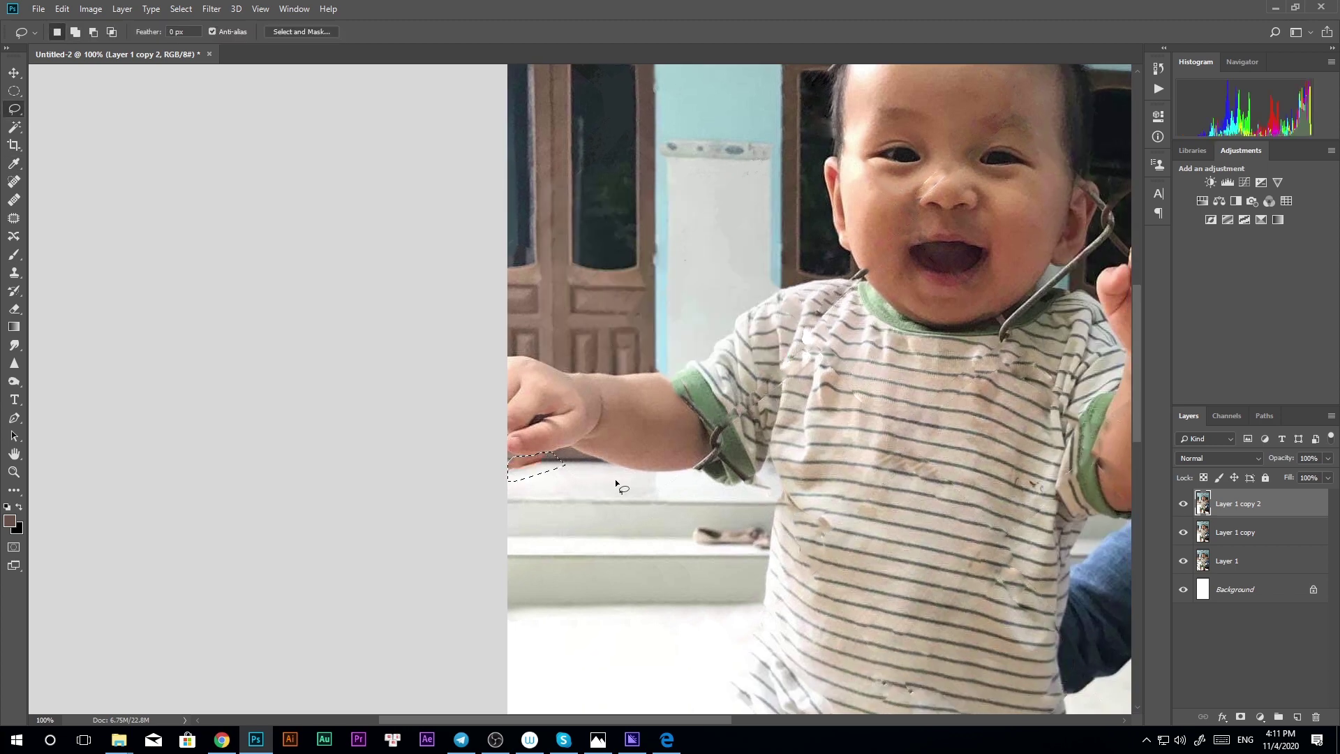
key("s")
scroll(569, 455, "up", 1)
left_click_drag(459, 448, 447, 481)
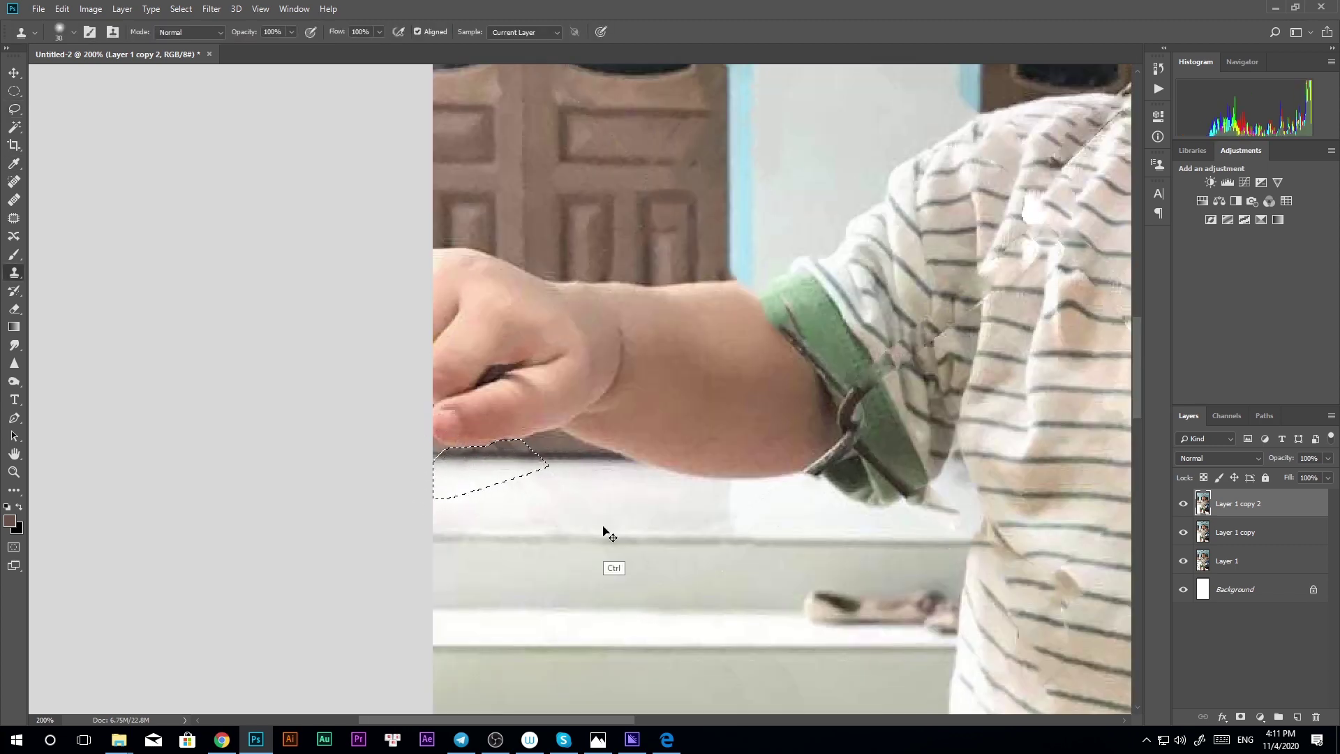
scroll(829, 571, "down", 3)
scroll(733, 532, "down", 3)
Lasso and Content-Aware fill two wire loops along the top wall cornice
scroll(614, 276, "up", 2)
key("b")
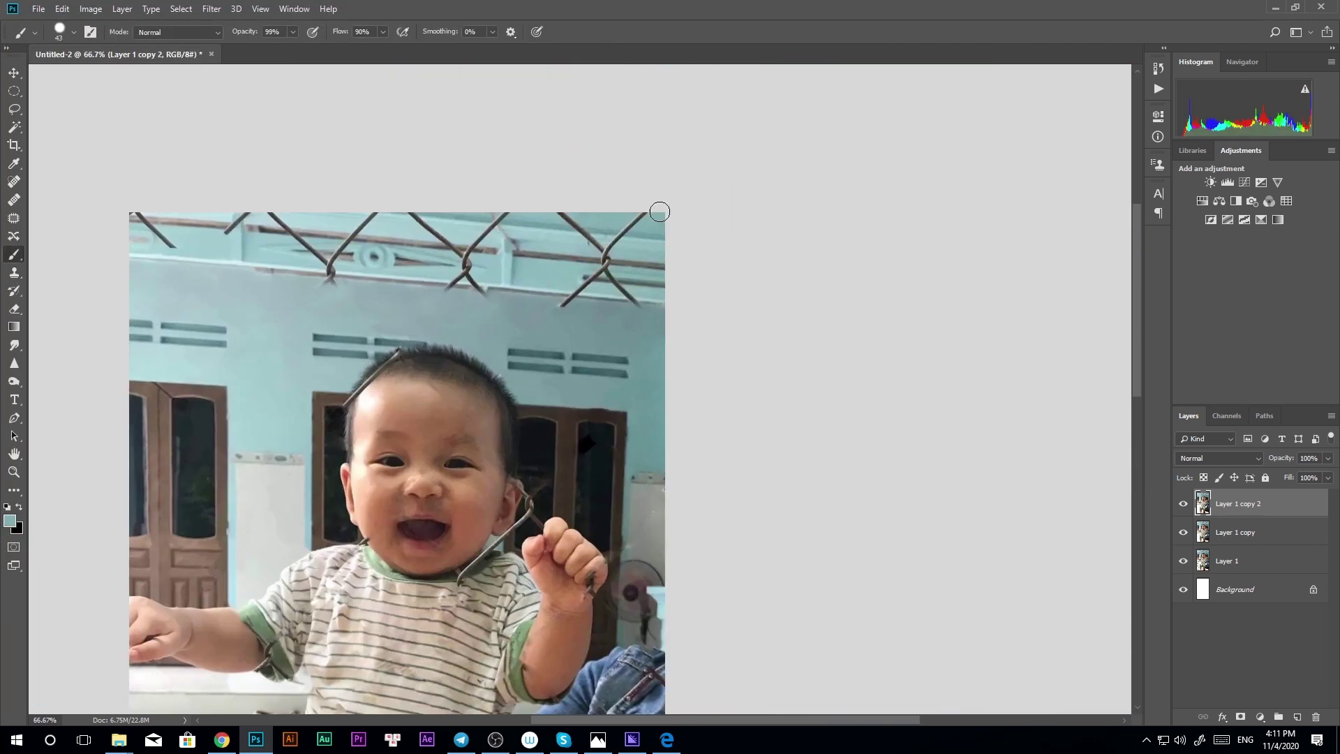
scroll(246, 279, "up", 1)
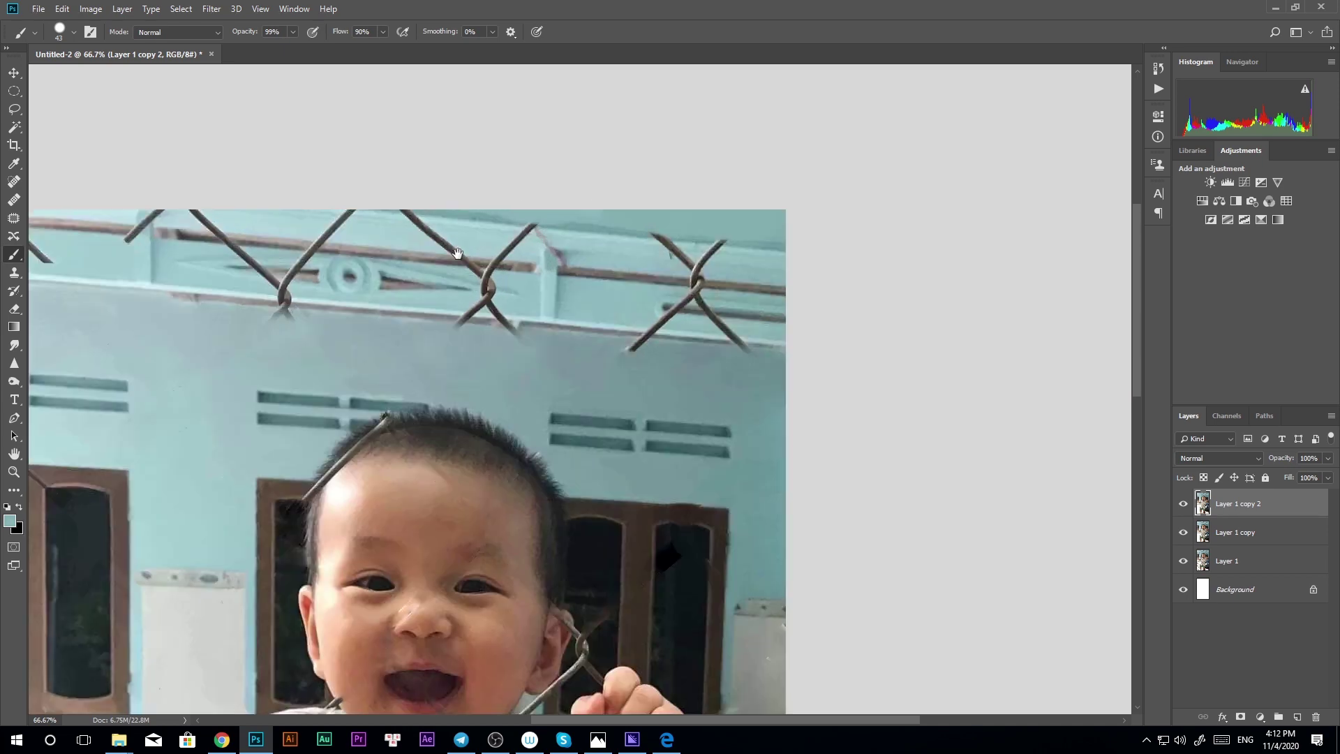
key("l")
left_click_drag(443, 308, 401, 336)
left_click_drag(499, 313, 555, 350)
key("shift+BackSpace")
key("Return")
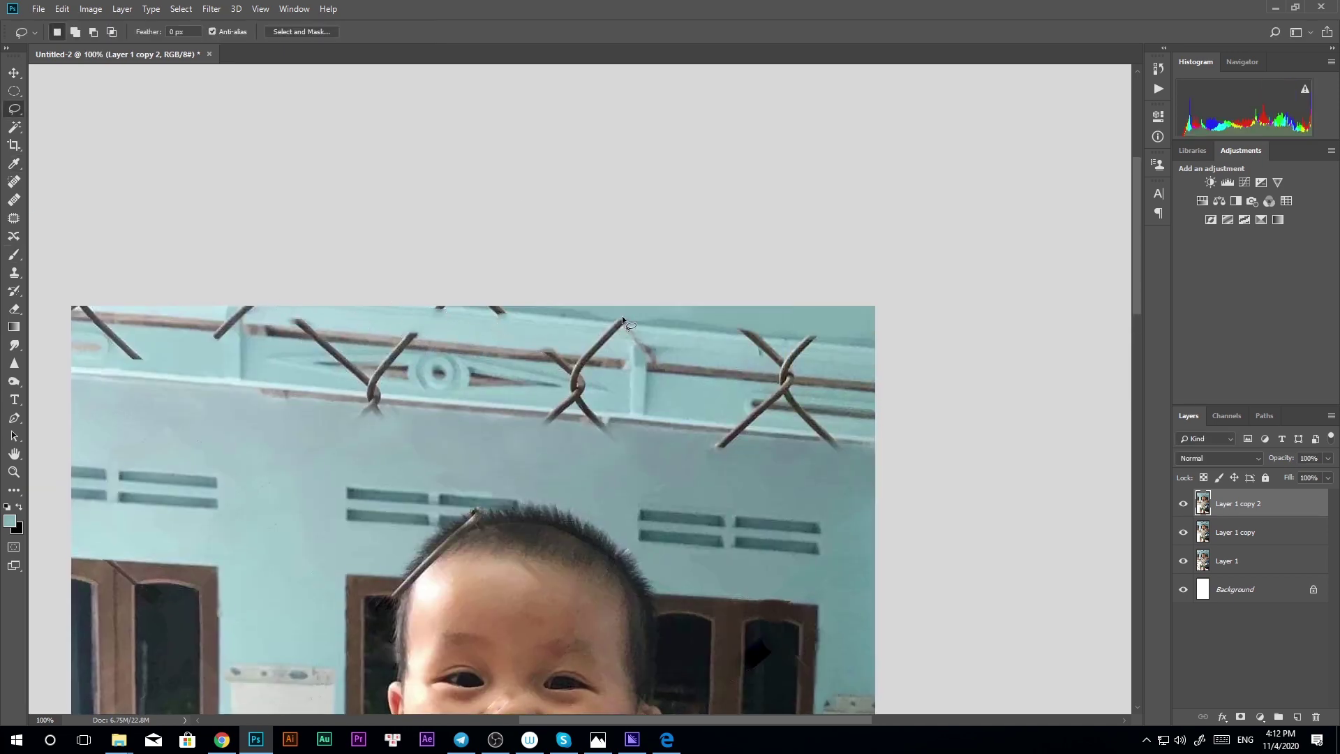
Fill away the wire on the right wall and a wire end along the top edge
left_click_drag(622, 315, 655, 309)
key("shift+BackSpace")
key("Return")
left_click_drag(767, 380, 774, 384)
key("shift+BackSpace")
key("Return")
Clone and paint wall texture over the top-left wire with a smaller brush
left_click_drag(436, 307, 526, 313)
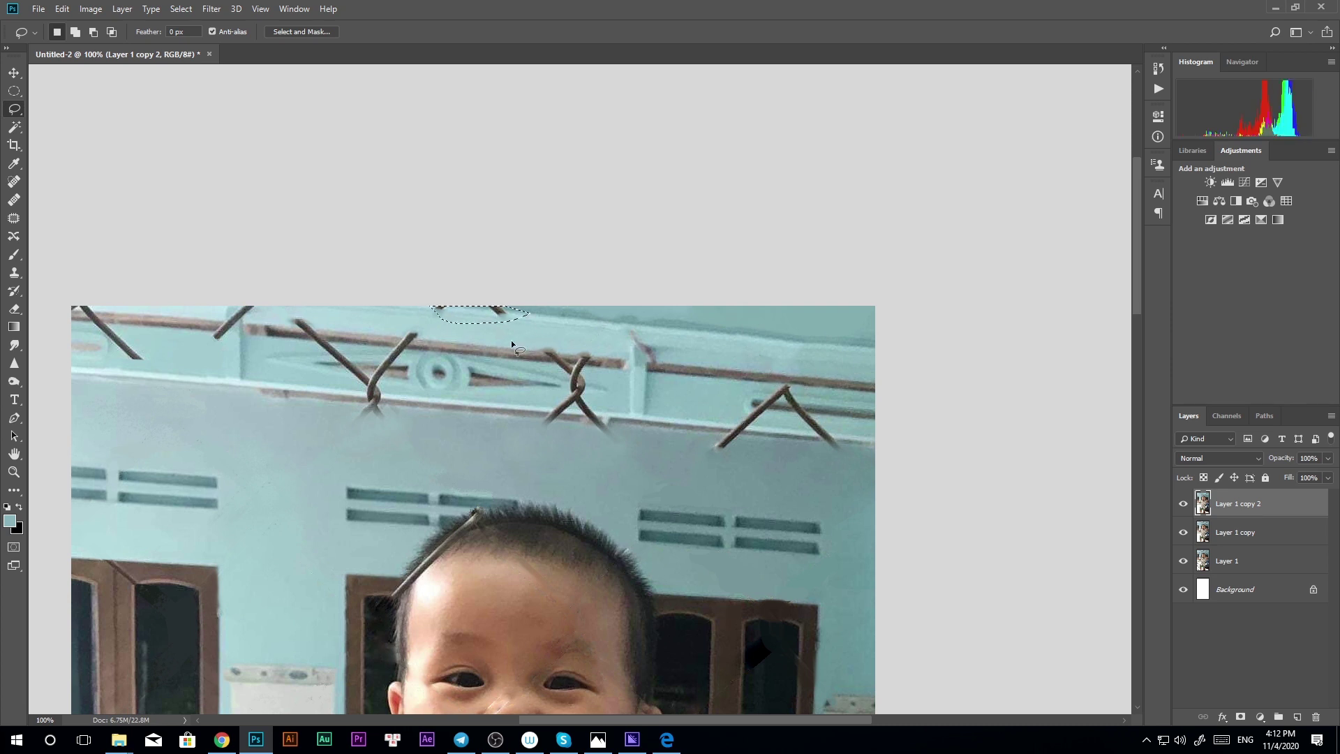
key("s")
left_click(494, 330, "alt")
key("ctrl+d")
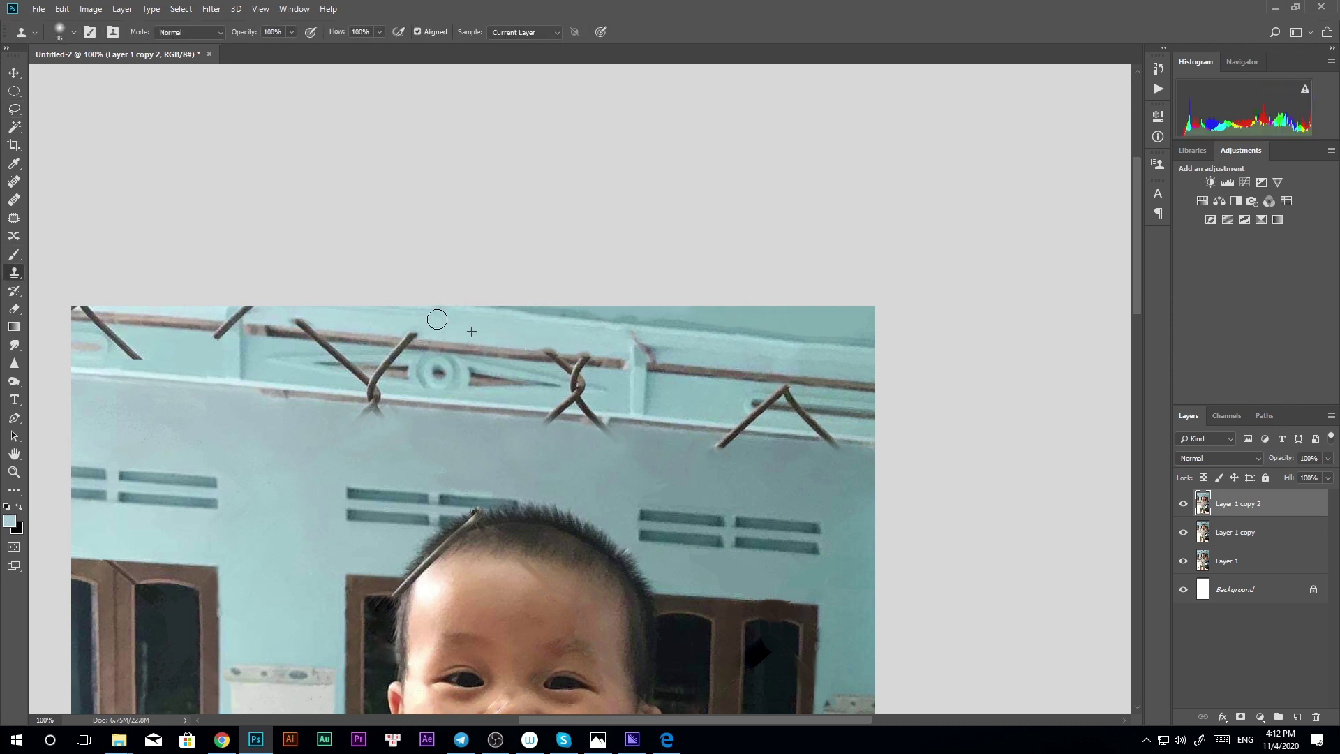
scroll(683, 358, "down", 1)
scroll(432, 274, "up", 1)
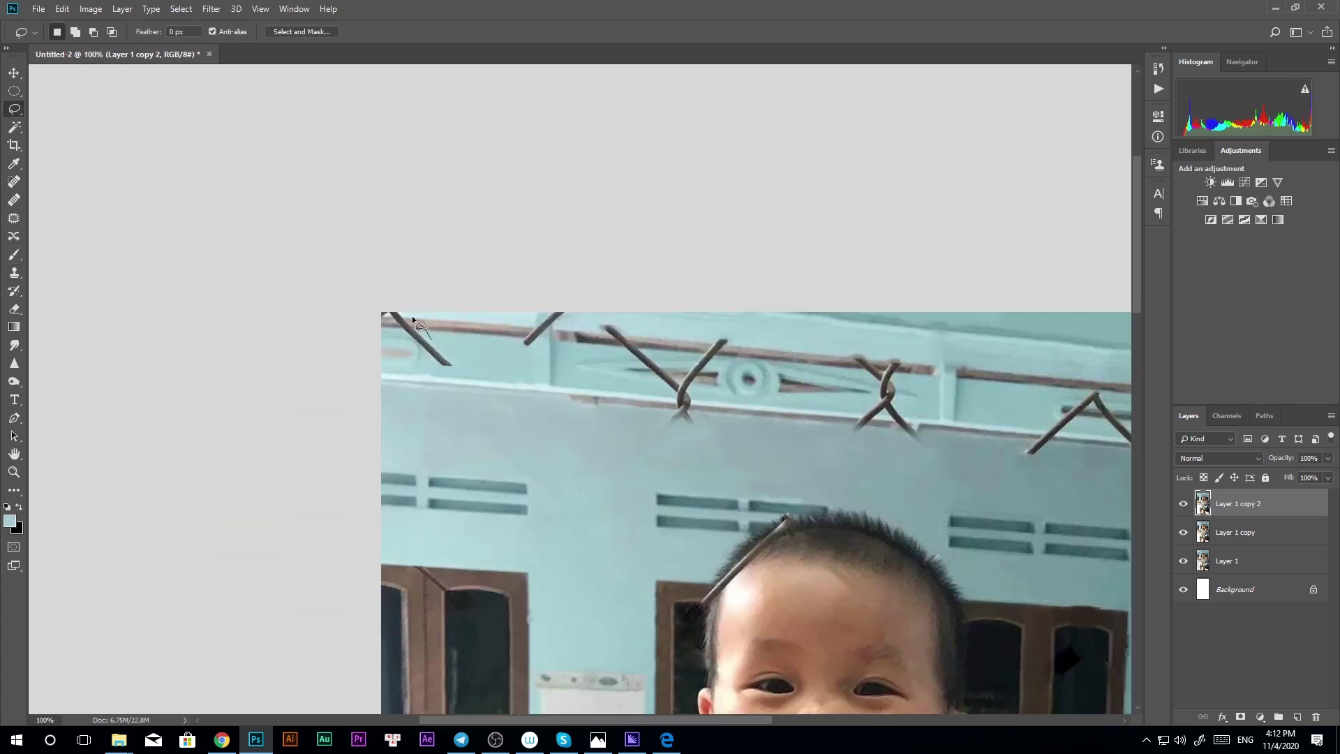
key("ctrl+z")
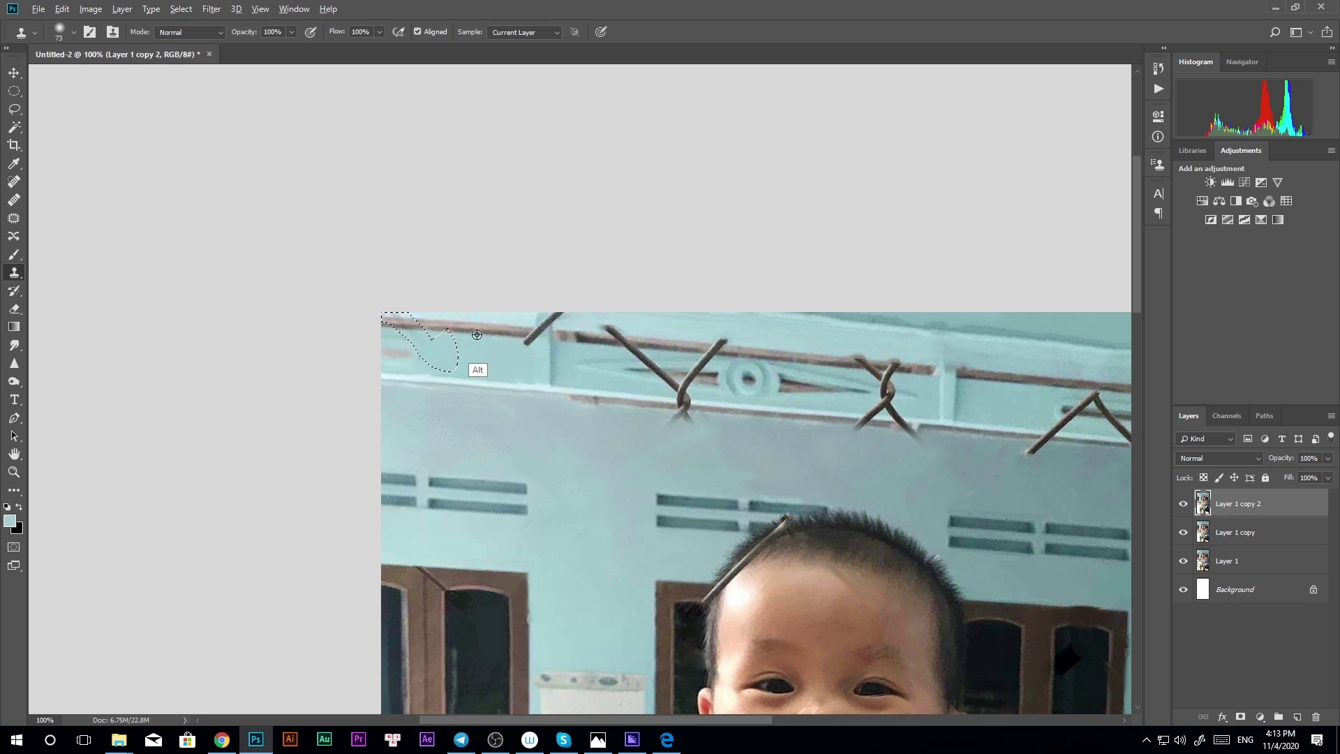
key("ctrl+d")
key("bracketleft")
key("bracketleft")
key("bracketleft")
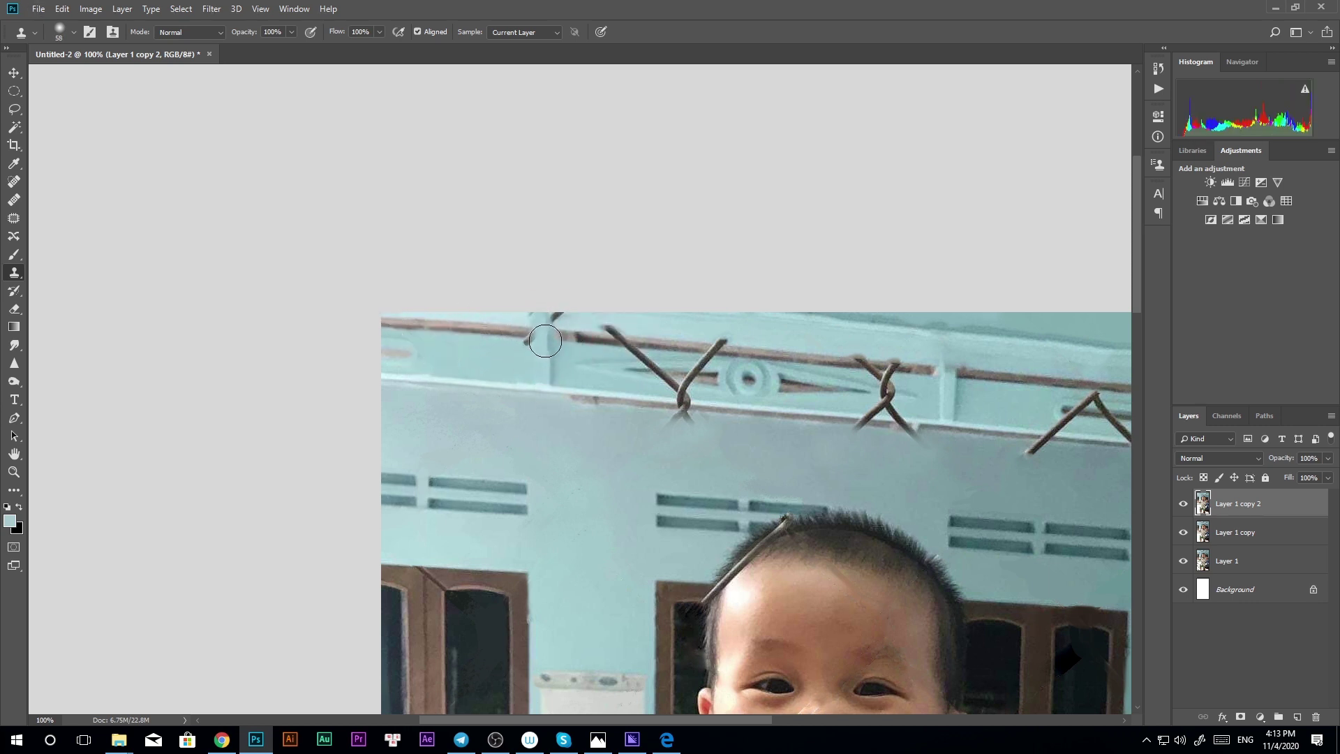
left_click_drag(545, 340, 530, 358)
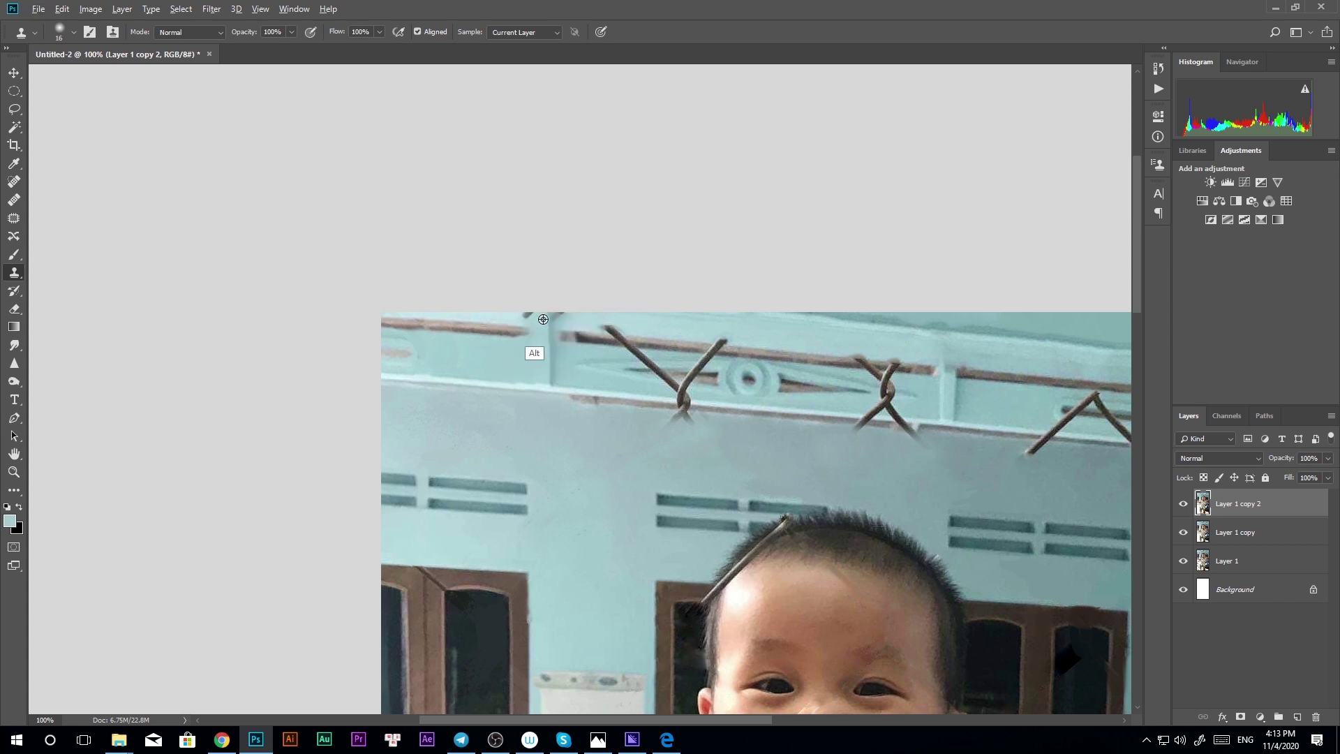
key("b")
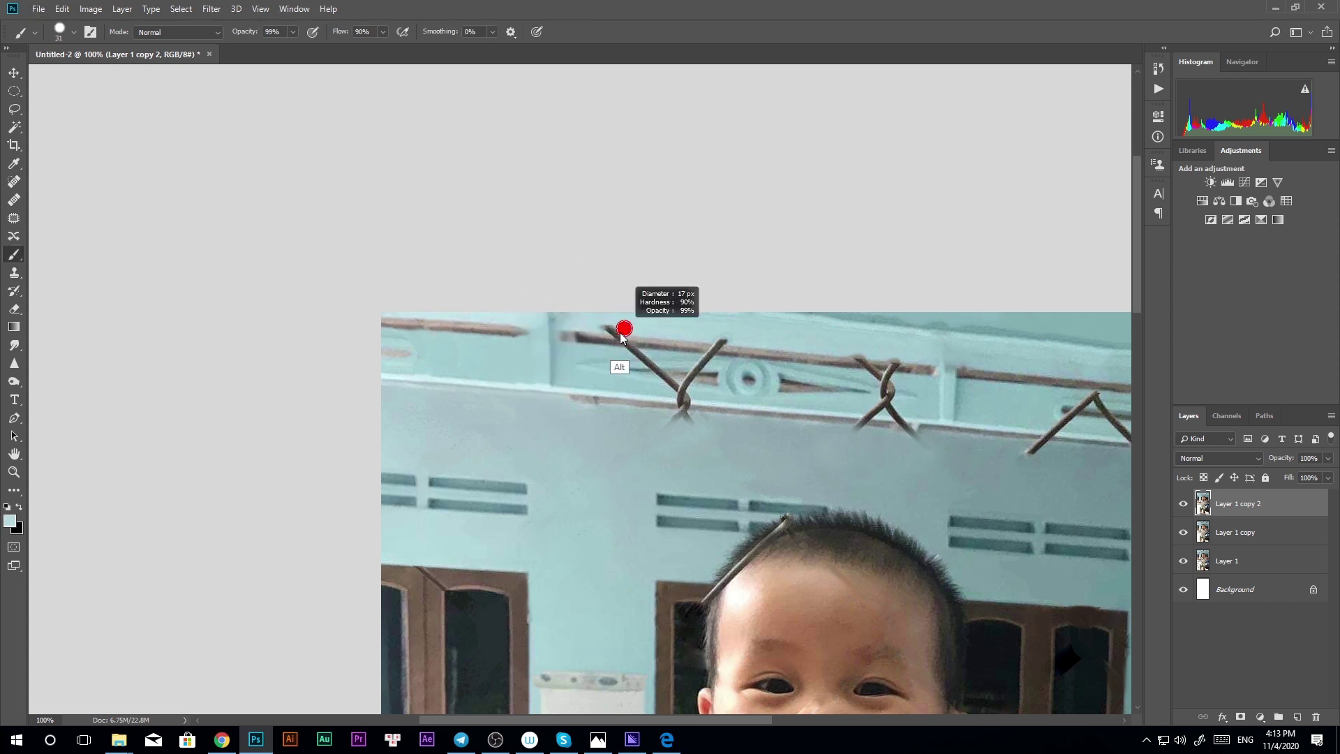
left_click_drag(604, 328, 614, 331)
Fill away the upper-right wire, a leftover bit and the X-shaped wire
key("l")
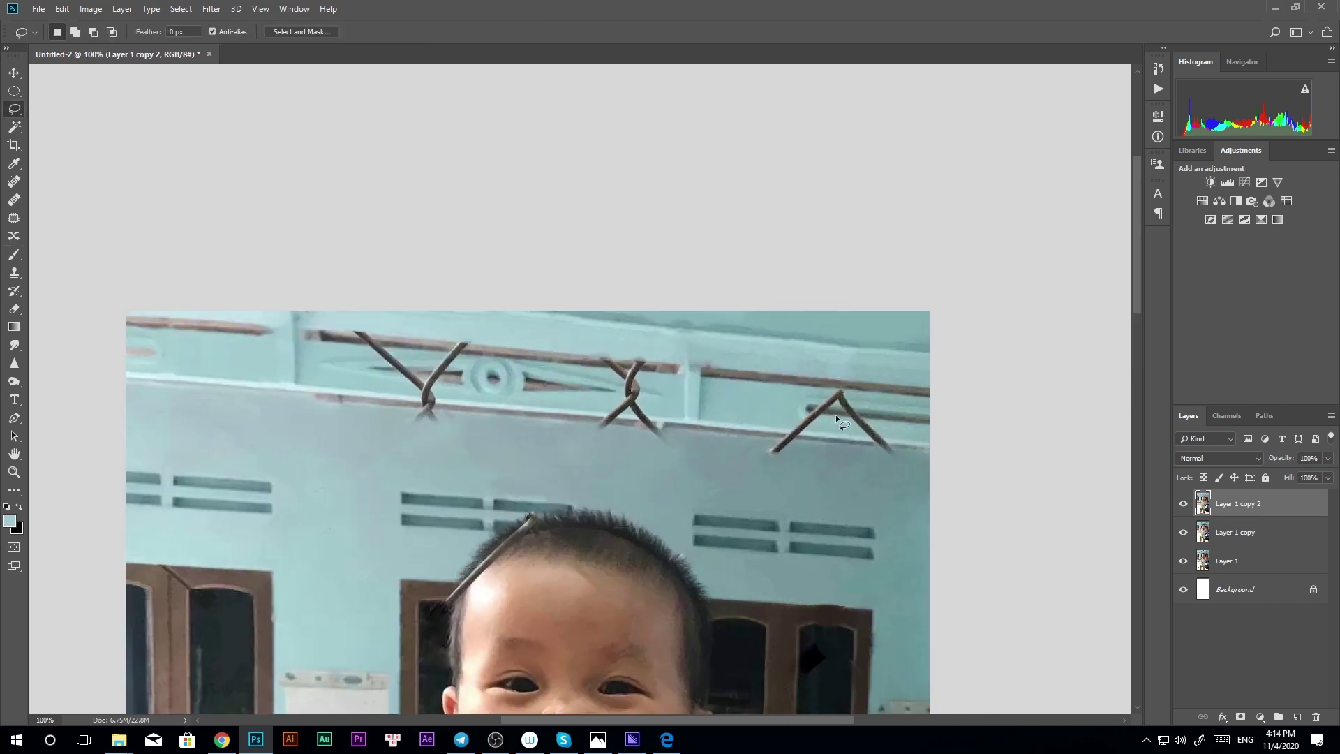
left_click_drag(889, 438, 893, 436)
key("shift+F5")
key("Return")
left_click_drag(767, 453, 792, 450)
left_click_drag(646, 361, 649, 359)
key("shift+F5")
key("Return")
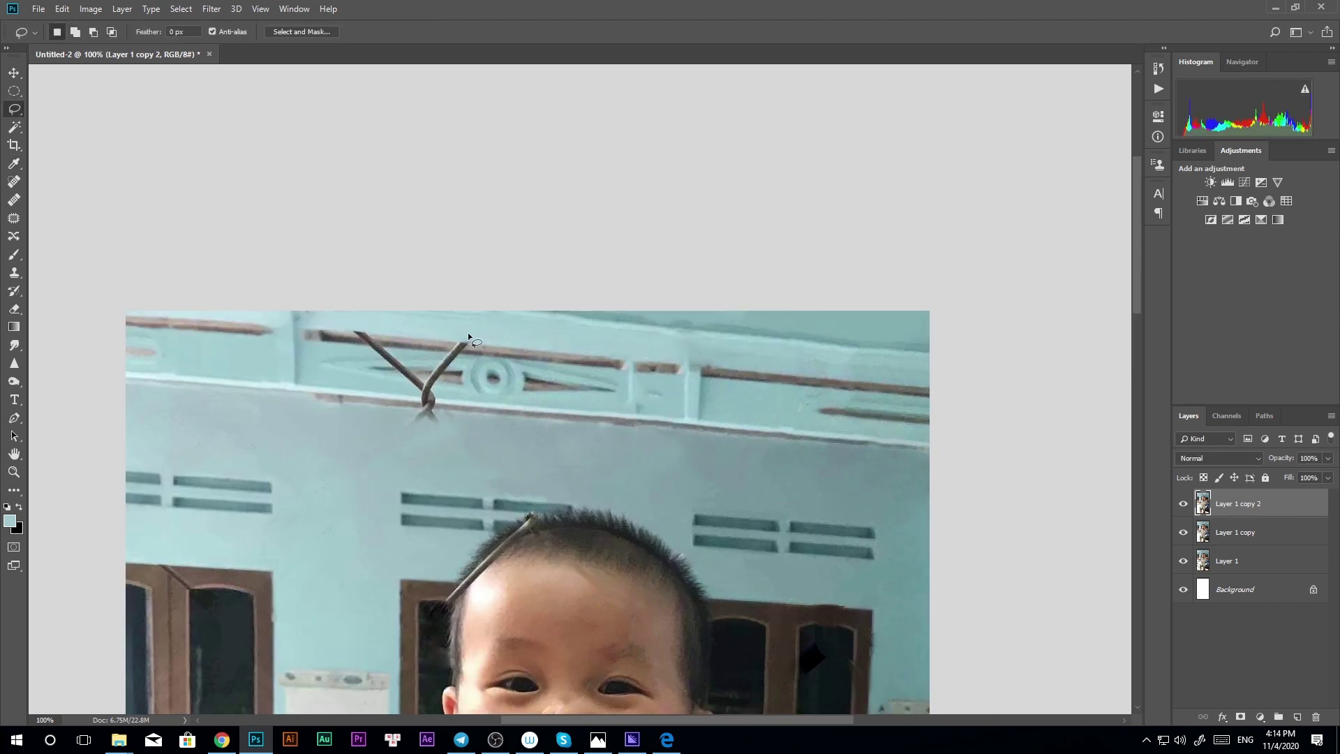
Fill the last wire on the upper ledge and return to the Brush tool
key("shift+F5")
left_click_drag(441, 432, 481, 438)
key("Return")
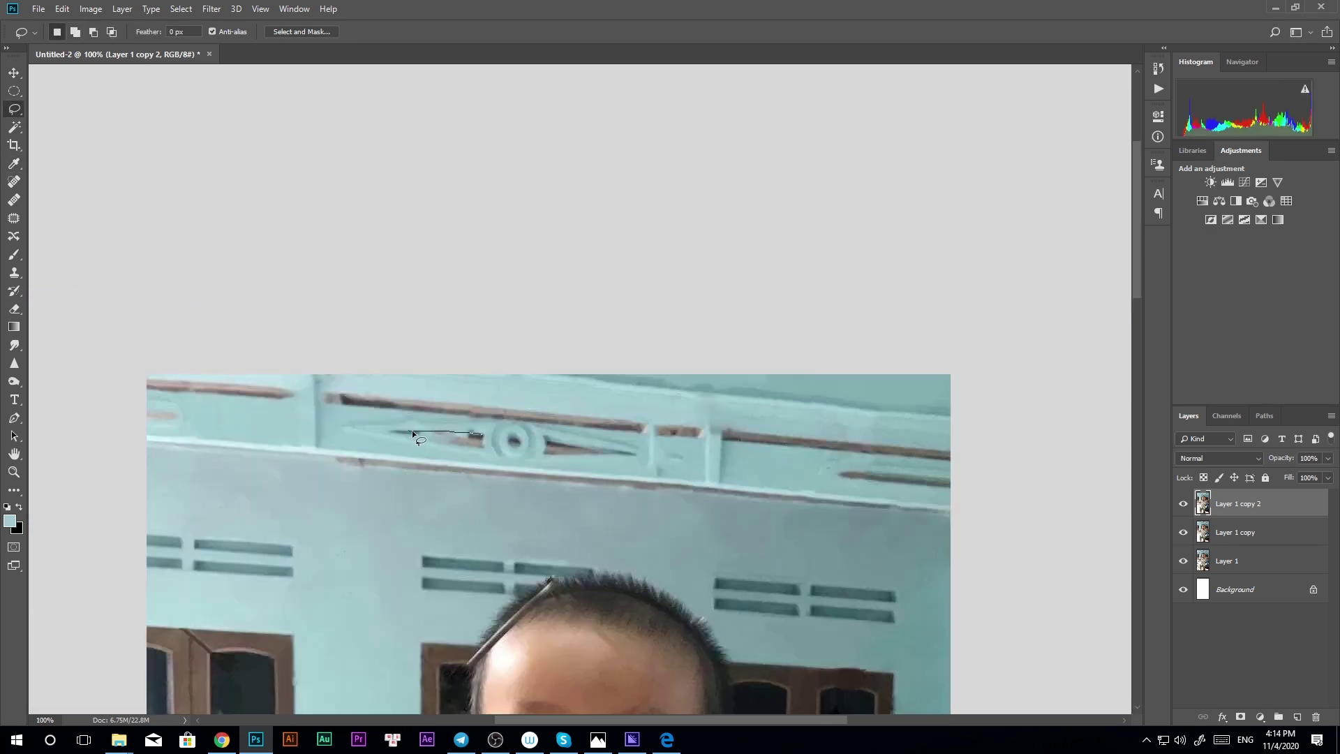
key("b")
scroll(481, 436, "up", 1, "alt")
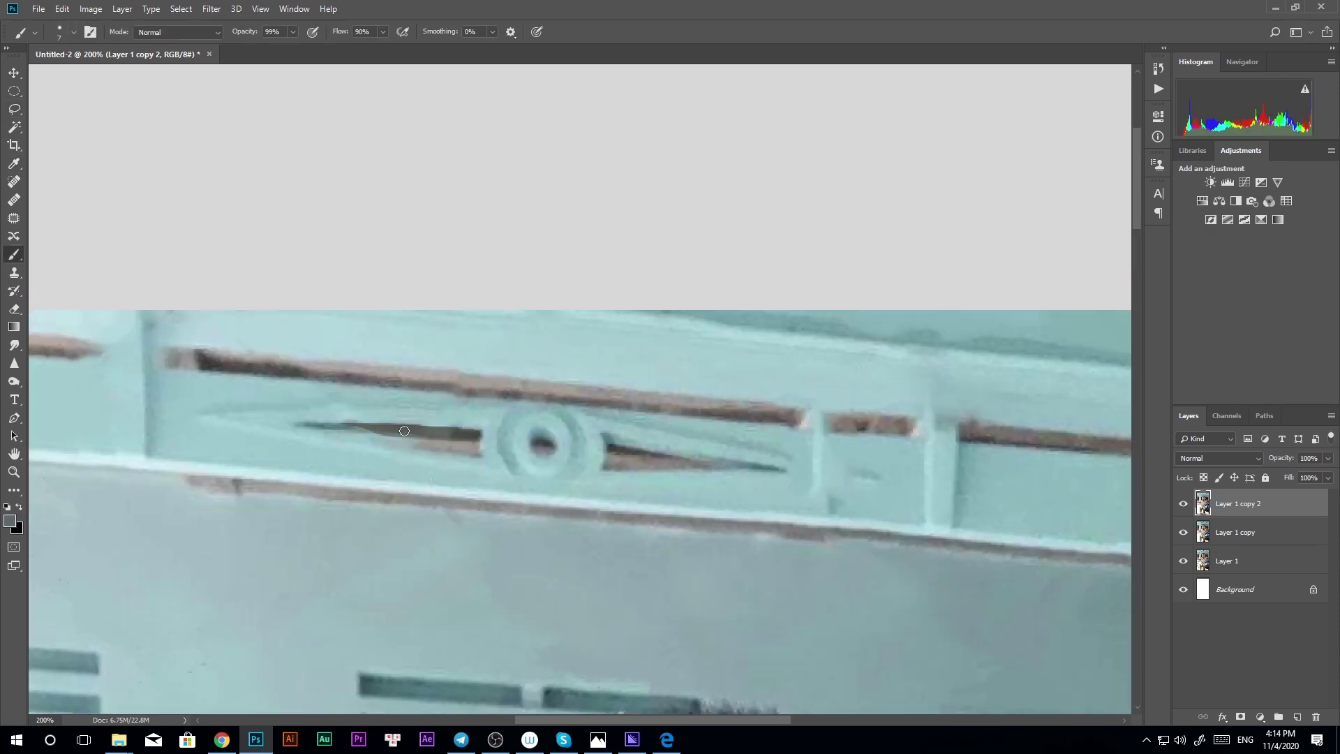
scroll(375, 432, "down", 3, "alt")
scroll(489, 513, "down", 3, "alt")
scroll(691, 370, "up", 2, "alt")
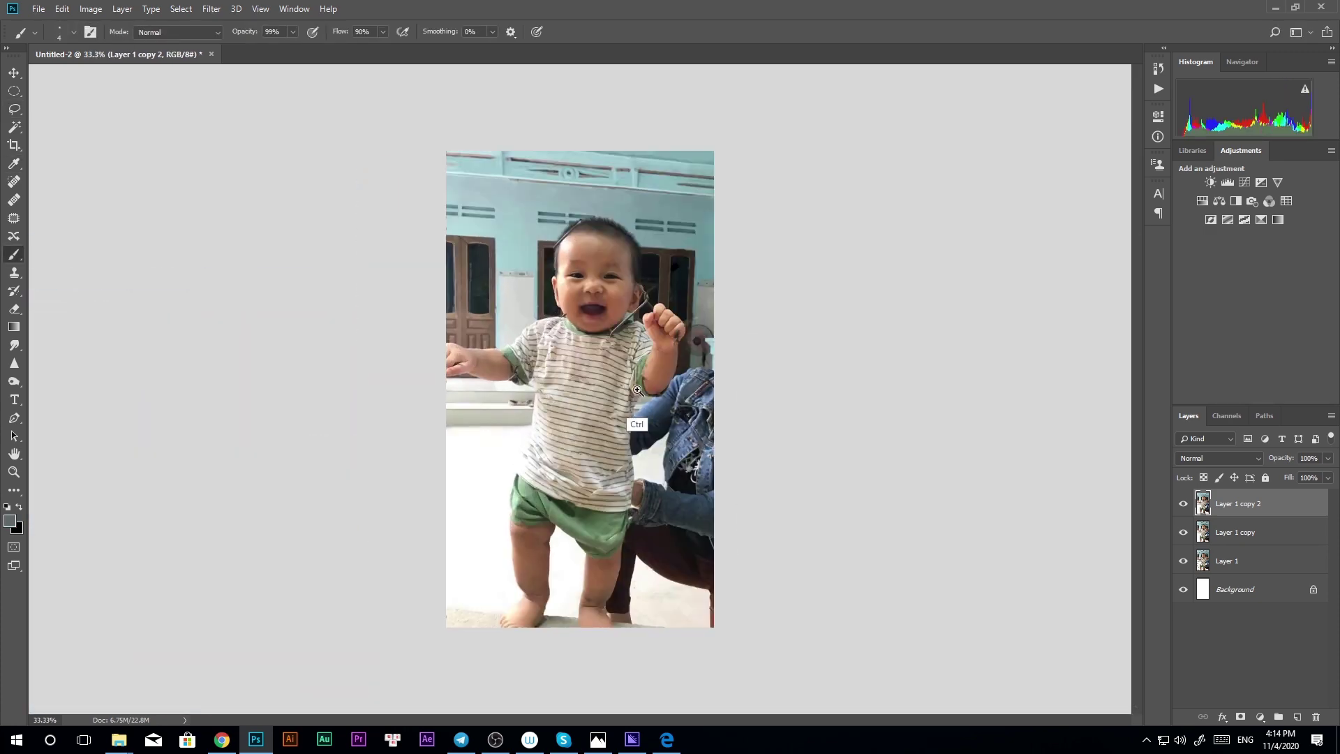
scroll(715, 343, "up", 4, "alt")
Paint over the wire stub right of the raised fist with sampled skin tones
key("l")
scroll(714, 343, "up", 1, "alt")
left_click_drag(701, 299, 697, 356)
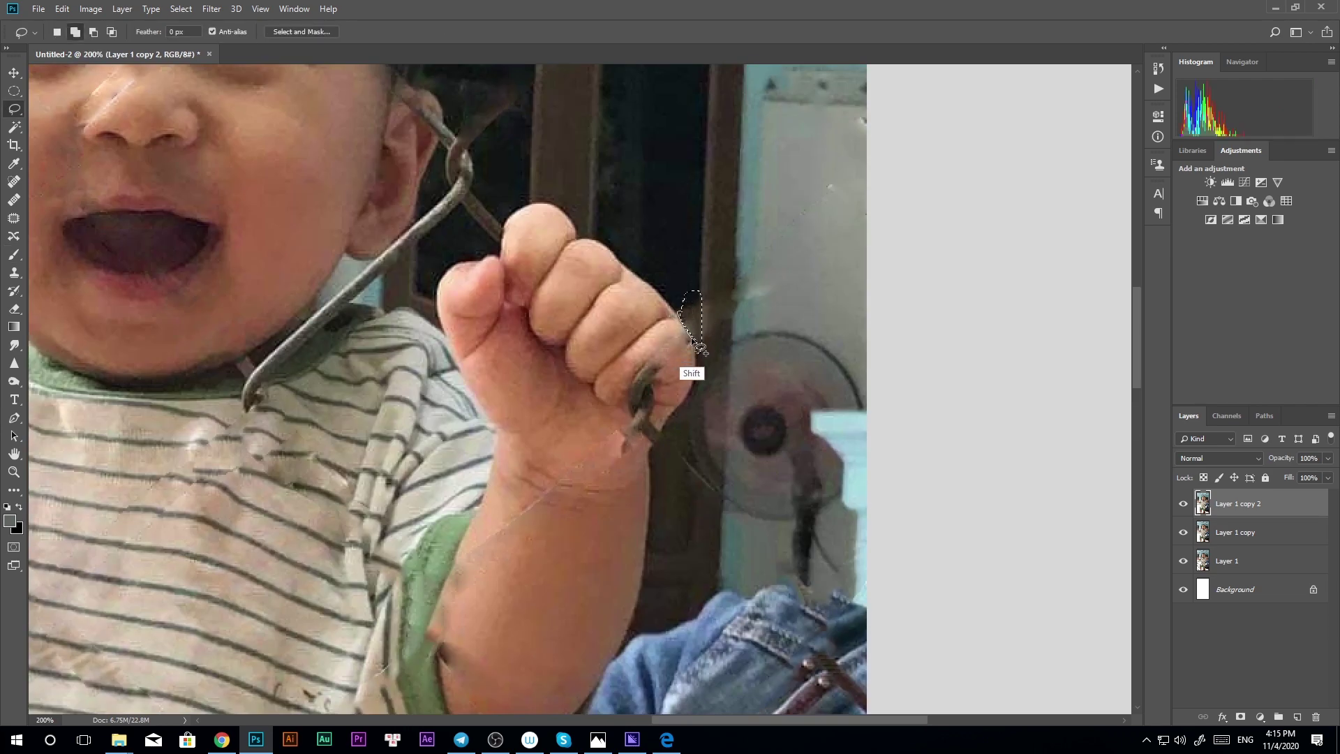
key("b")
left_click_drag(697, 300, 743, 337)
key("bracketleft")
key("bracketleft")
key("bracketleft")
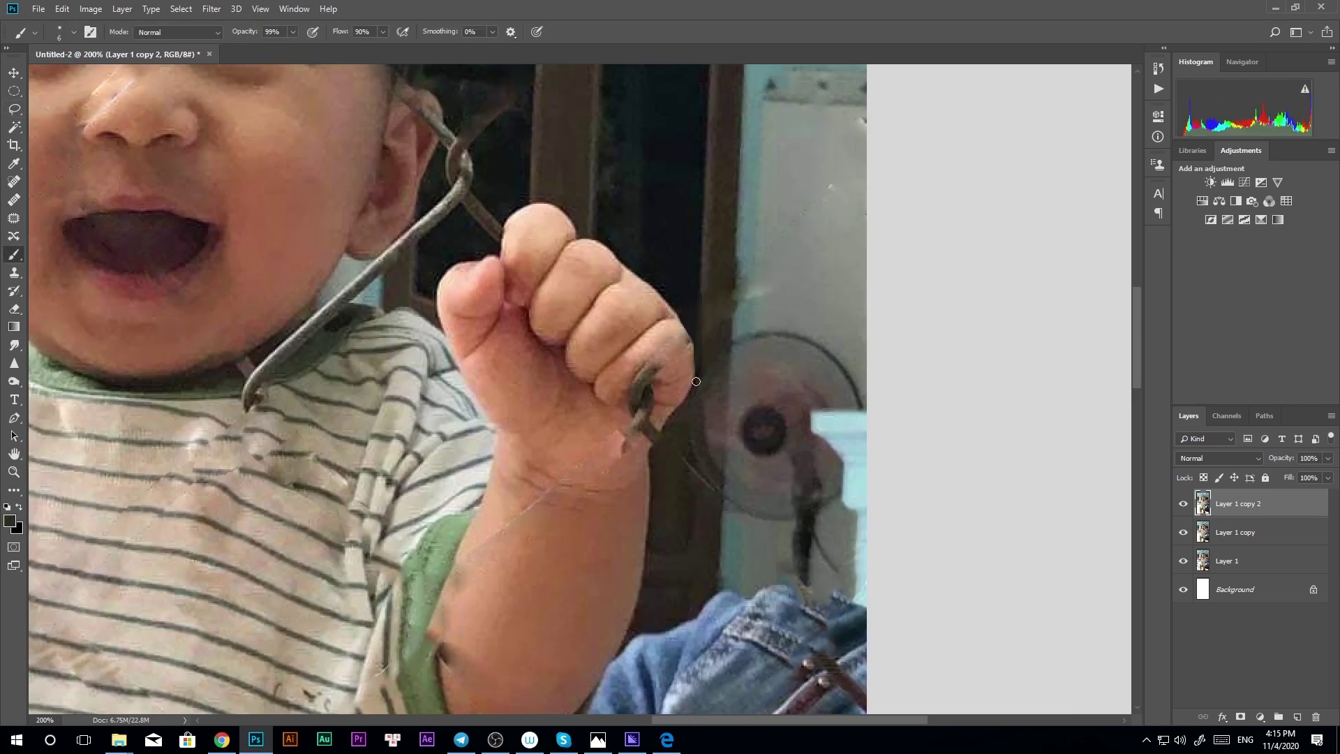
left_click(665, 353, "alt")
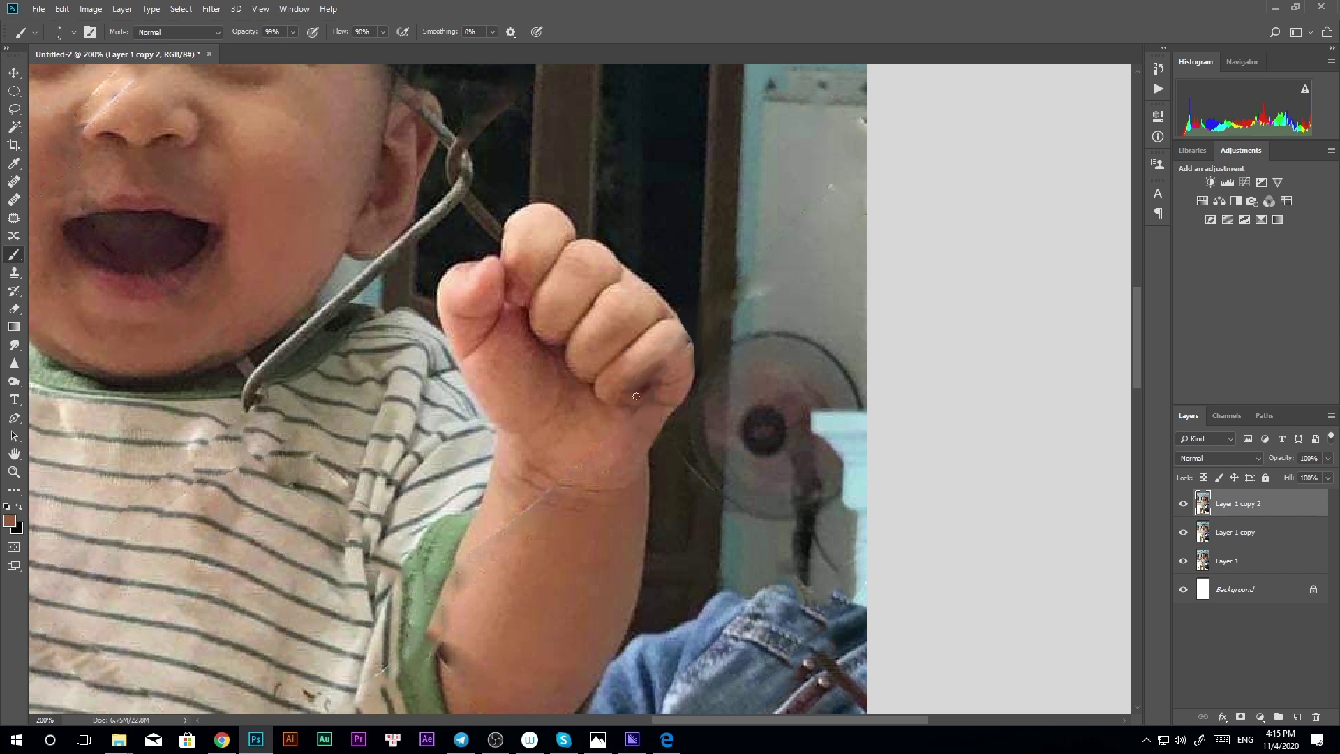
left_click(505, 279, "alt")
key("bracketright")
key("bracketright")
key("bracketright")
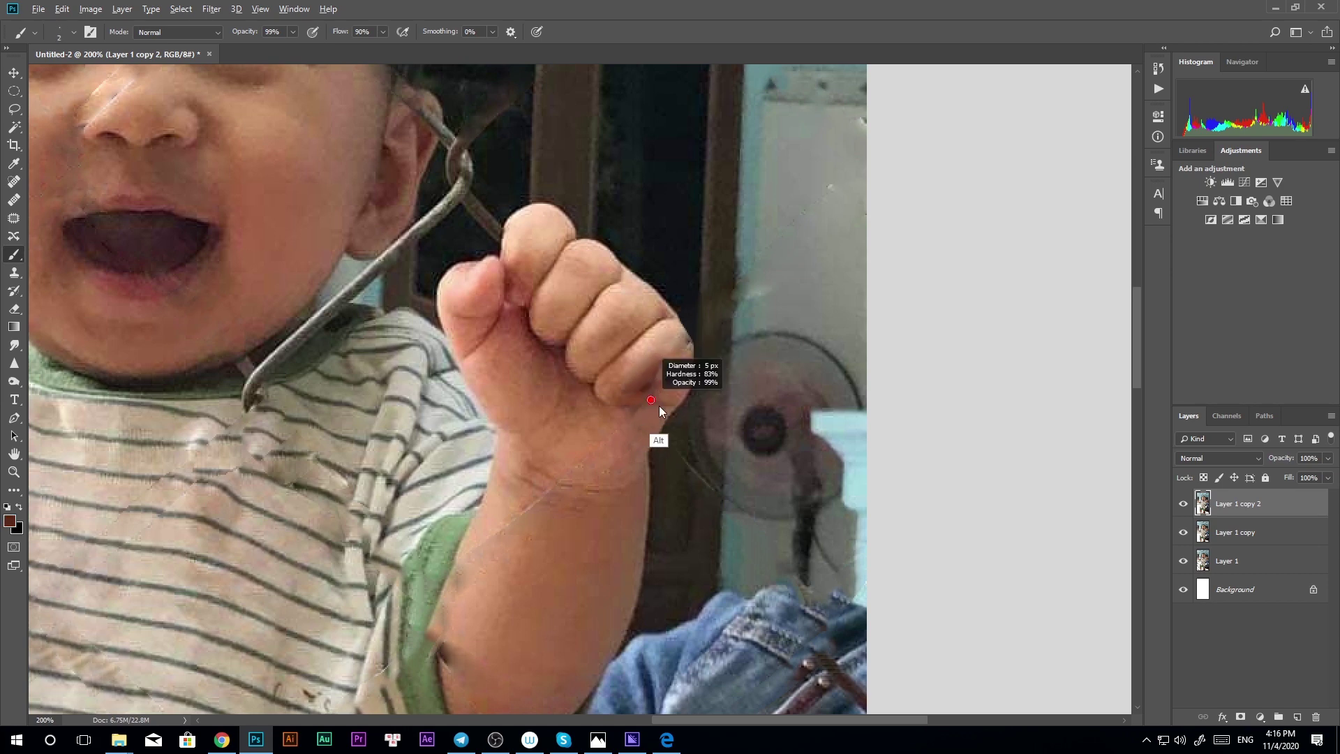
Paint over the diagonal forearm seam using a lighter skin tone from the fist
scroll(638, 391, "down", 5)
scroll(588, 386, "up", 6)
left_click(589, 386, "alt")
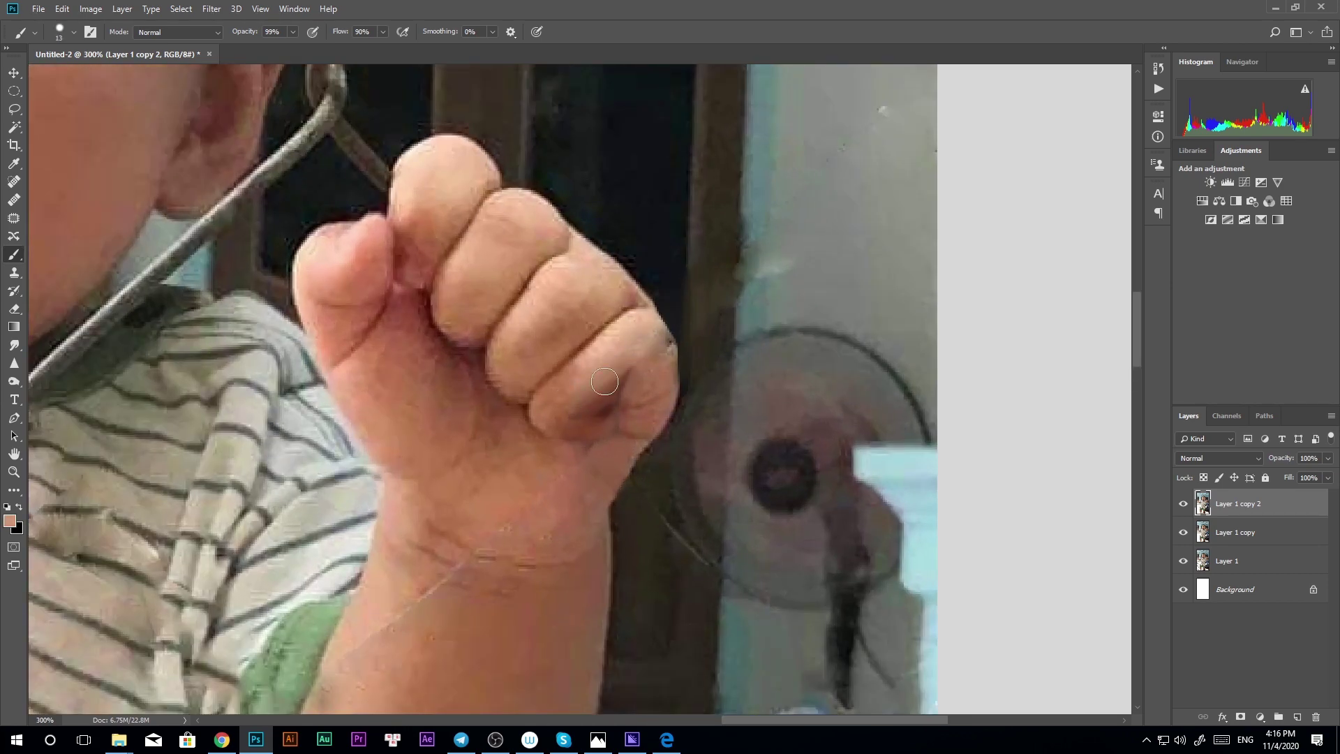
key("bracketleft")
scroll(603, 398, "up", 2)
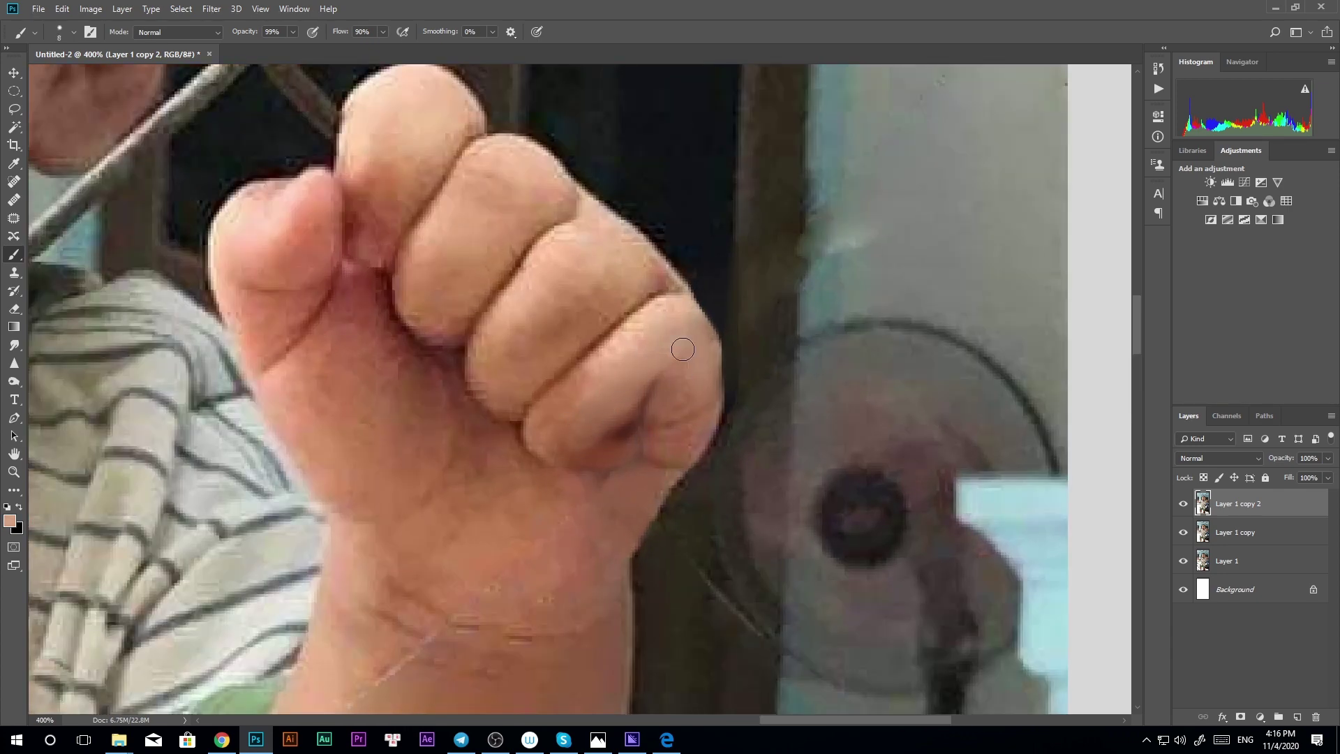
scroll(640, 371, "down", 5)
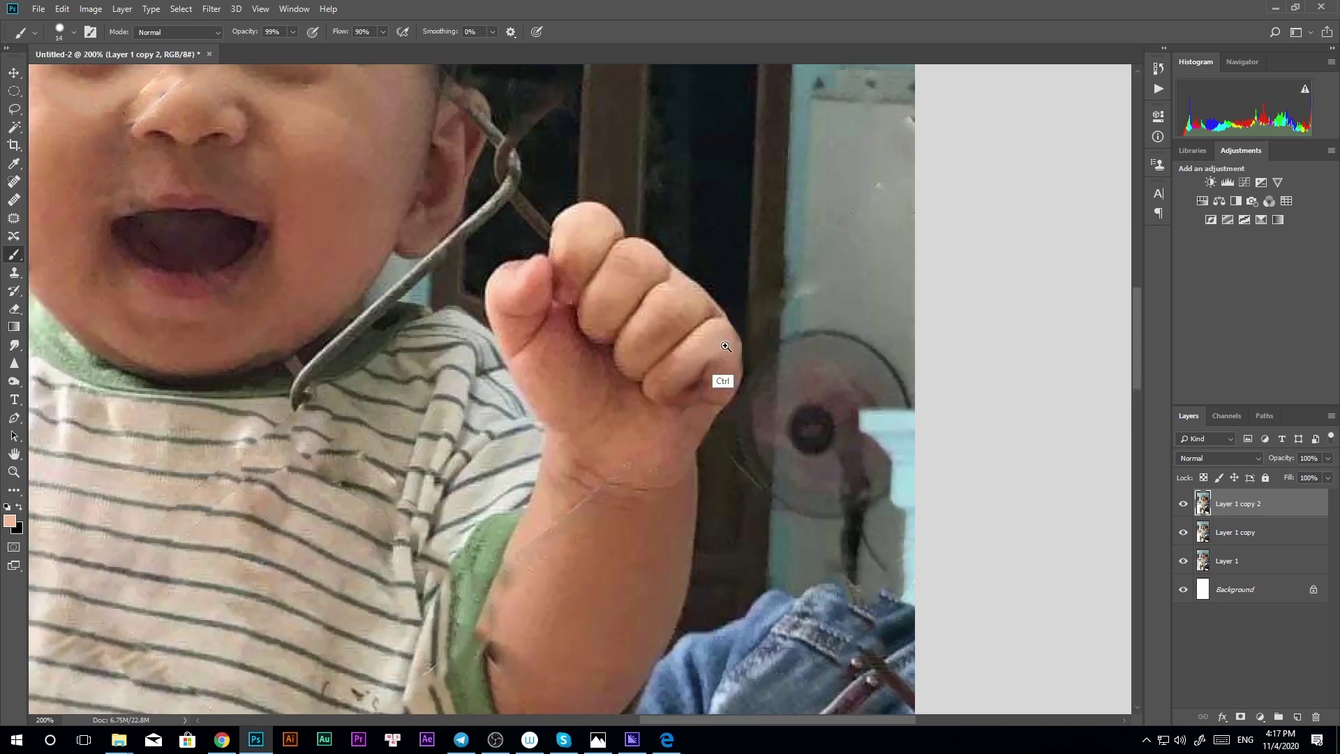
scroll(716, 360, "up", 4)
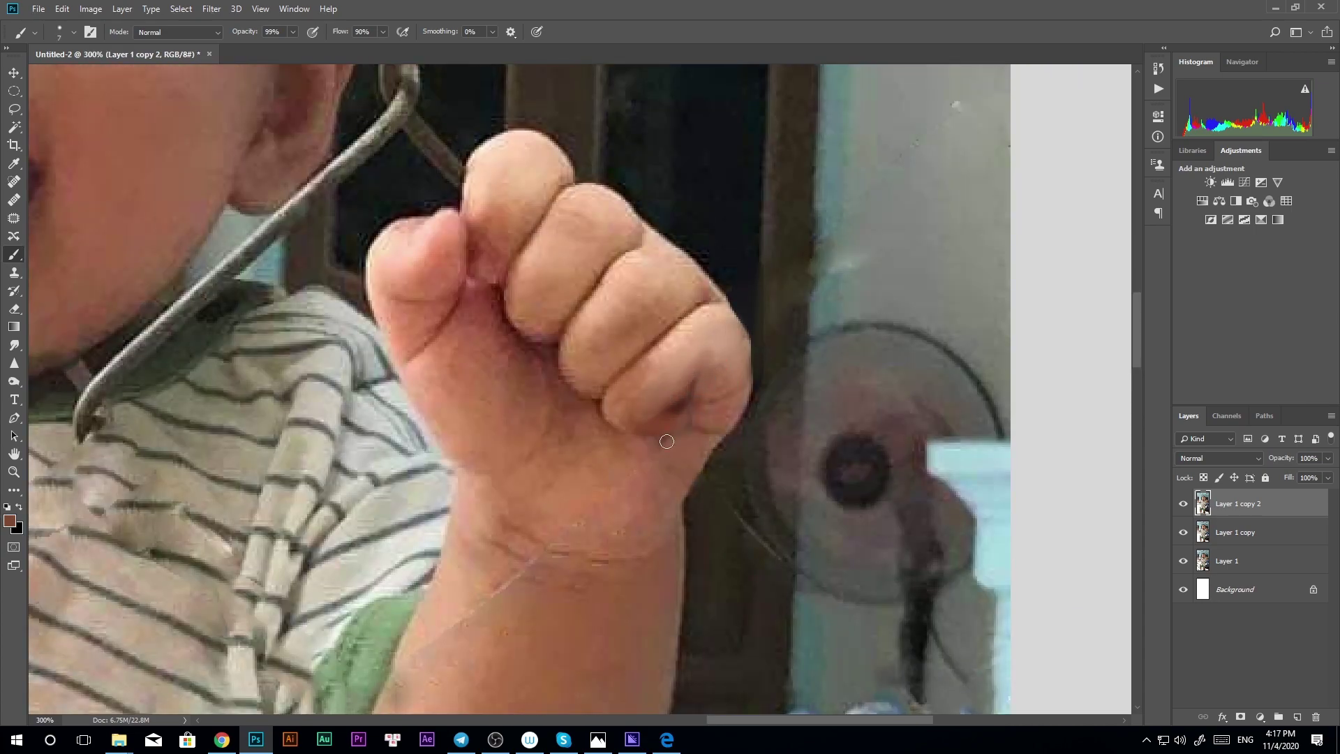
scroll(666, 441, "down", 5)
scroll(684, 433, "up", 5)
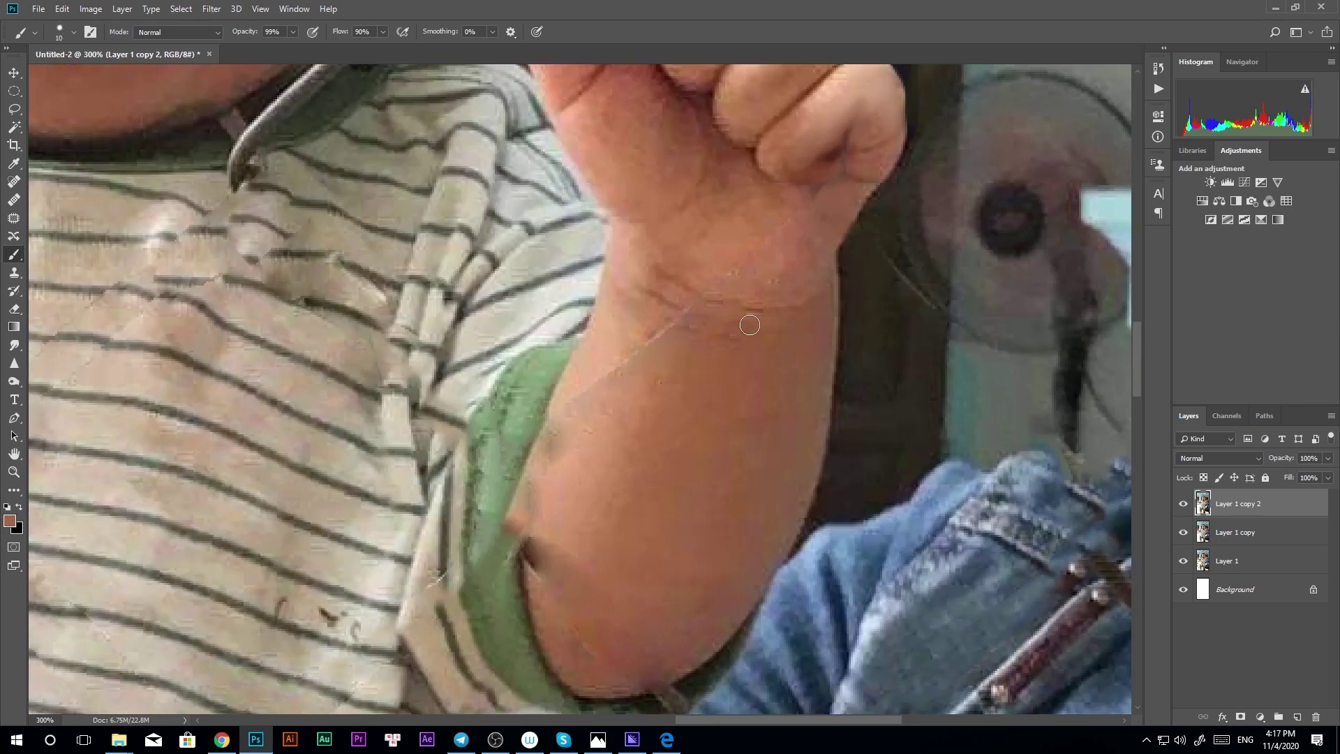
mouse_move(653, 330)
left_mouse_down()
mouse_move(621, 361)
mouse_move(607, 429)
mouse_move(586, 384)
left_mouse_up()
Paint out the skin bump and dark crease at the elbow with sampled skin
left_click(513, 489, "alt")
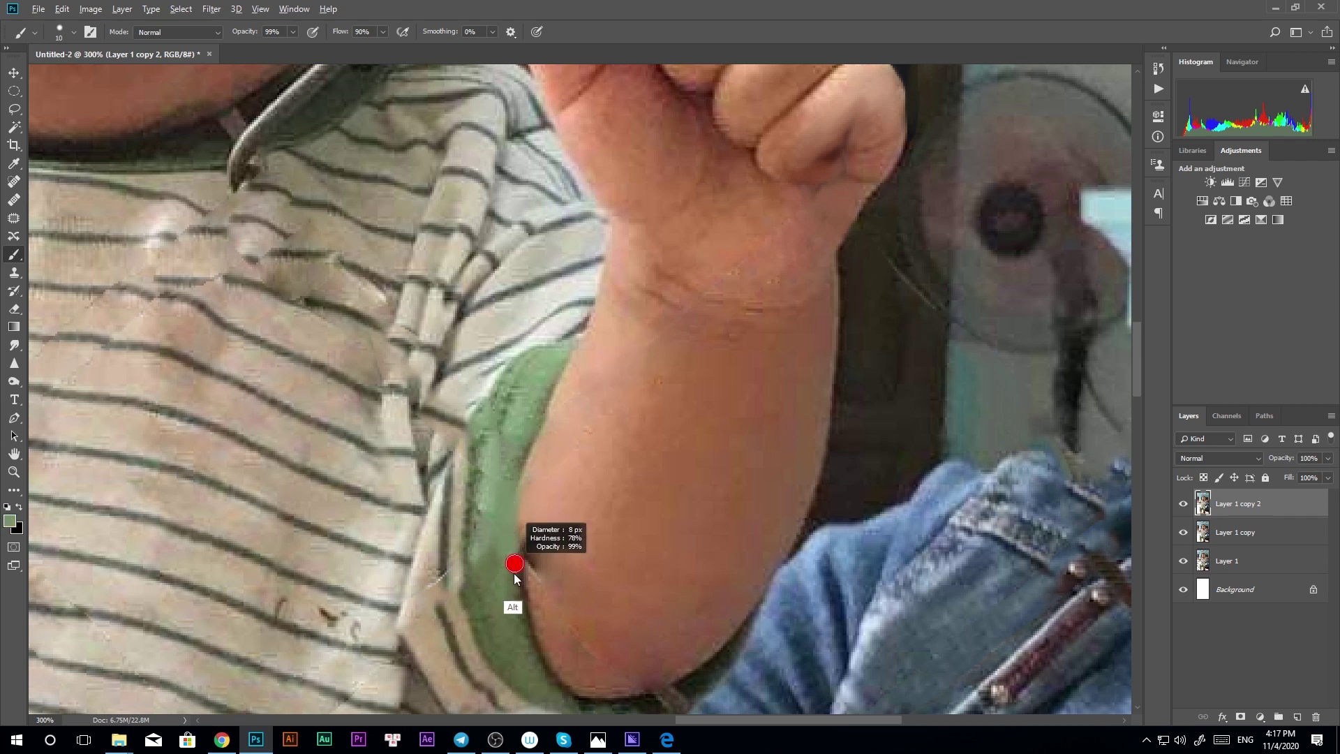
left_click_drag(517, 555, 521, 491)
left_click(538, 538, "alt")
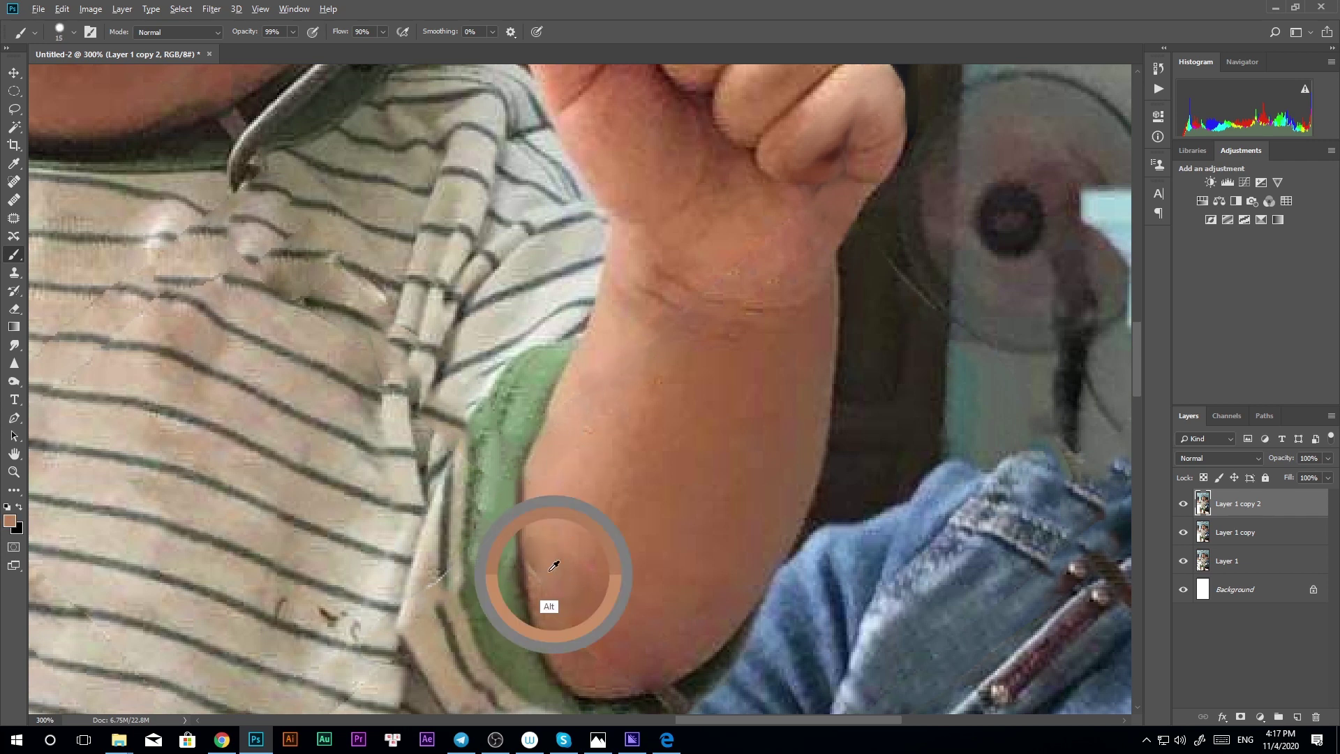
left_click_drag(530, 551, 561, 566)
scroll(544, 484, "down", 5)
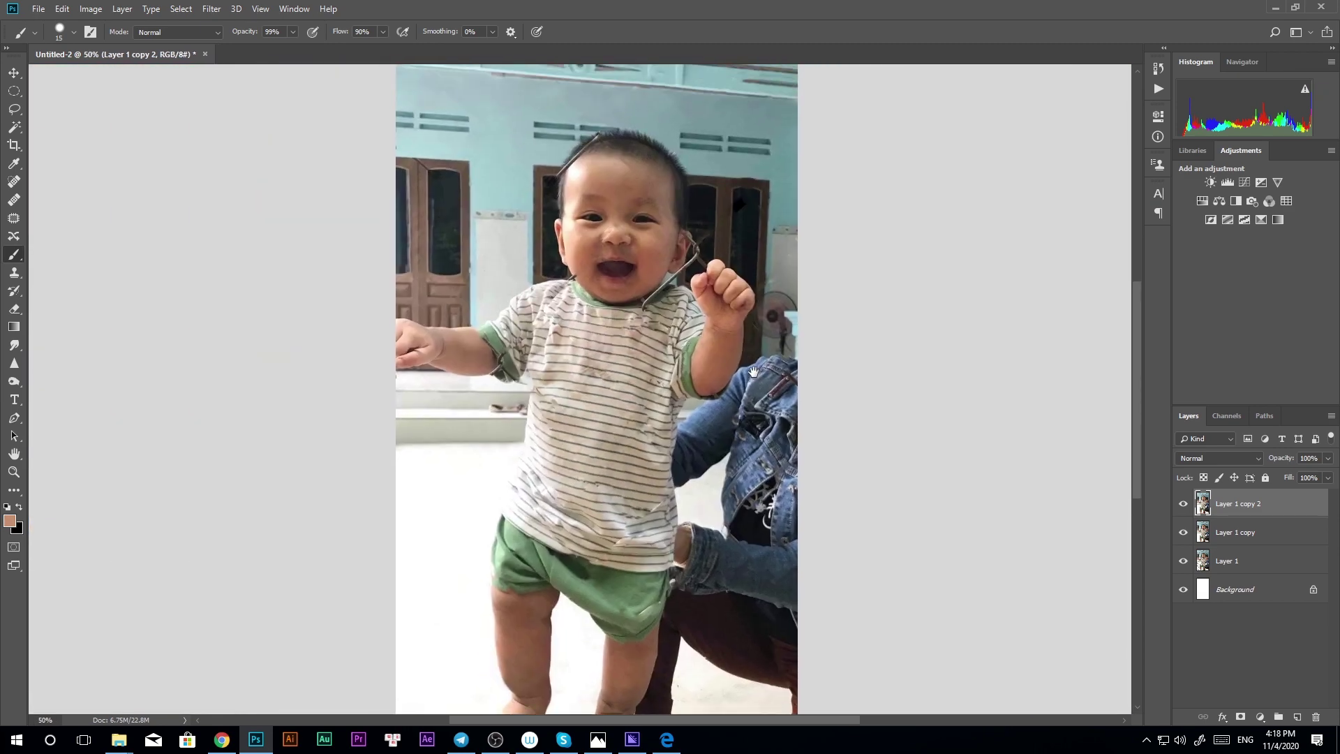
scroll(647, 362, "up", 5)
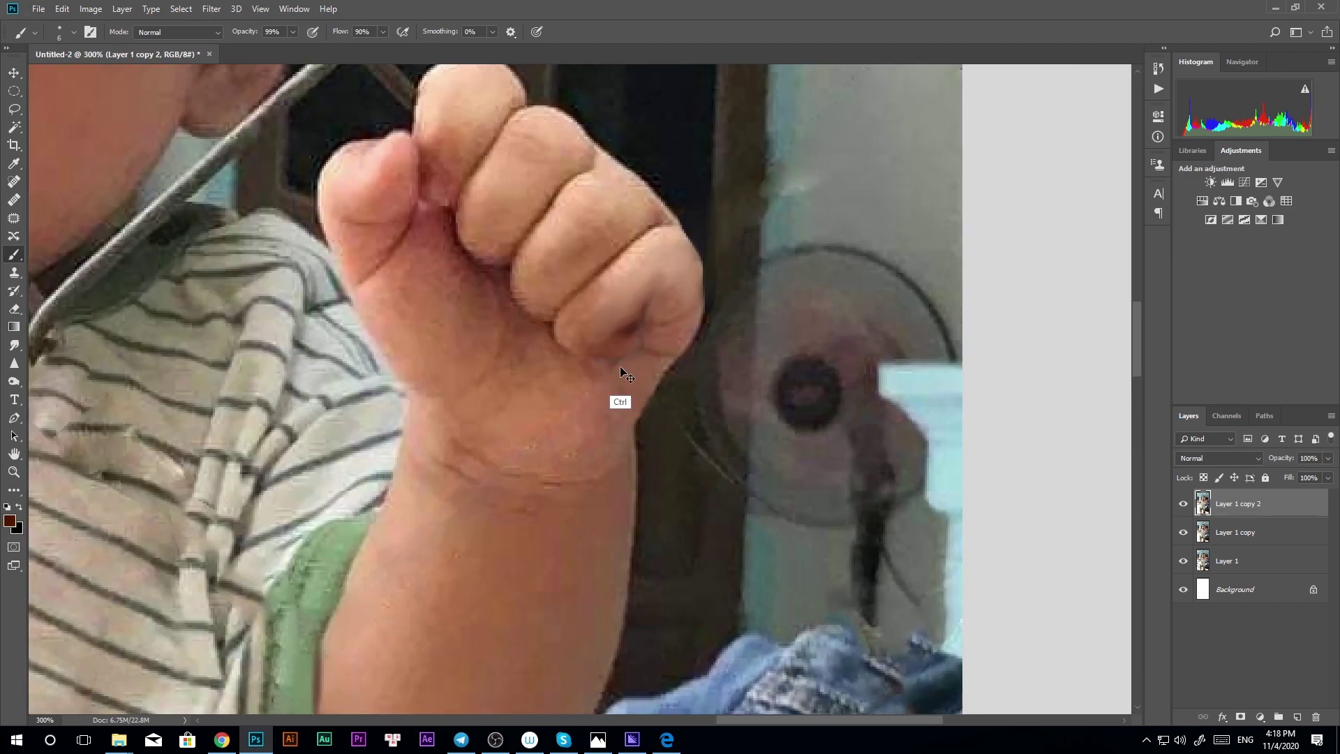
Sample dark brown background and light skin tones around the fist, wrist and arms
left_click(619, 360, "alt")
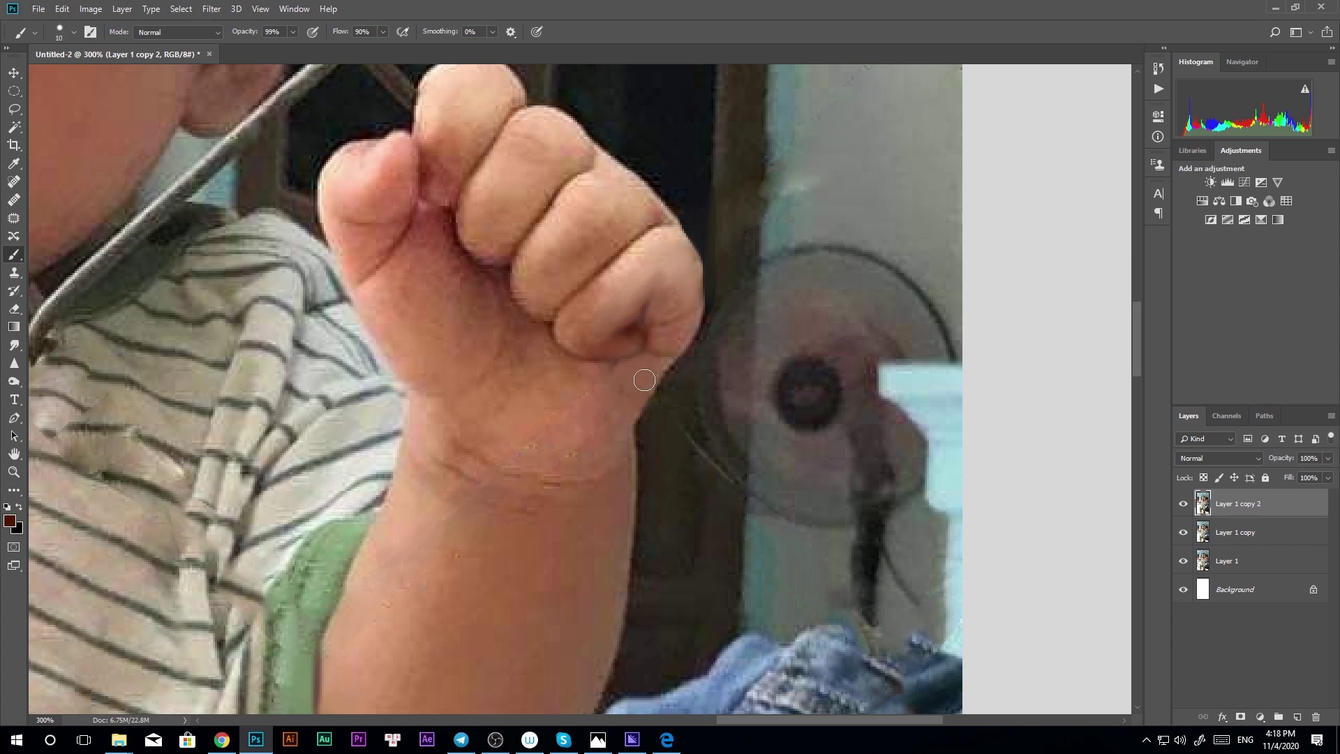
scroll(644, 380, "down", 5)
scroll(638, 360, "up", 5)
left_click(638, 361, "alt")
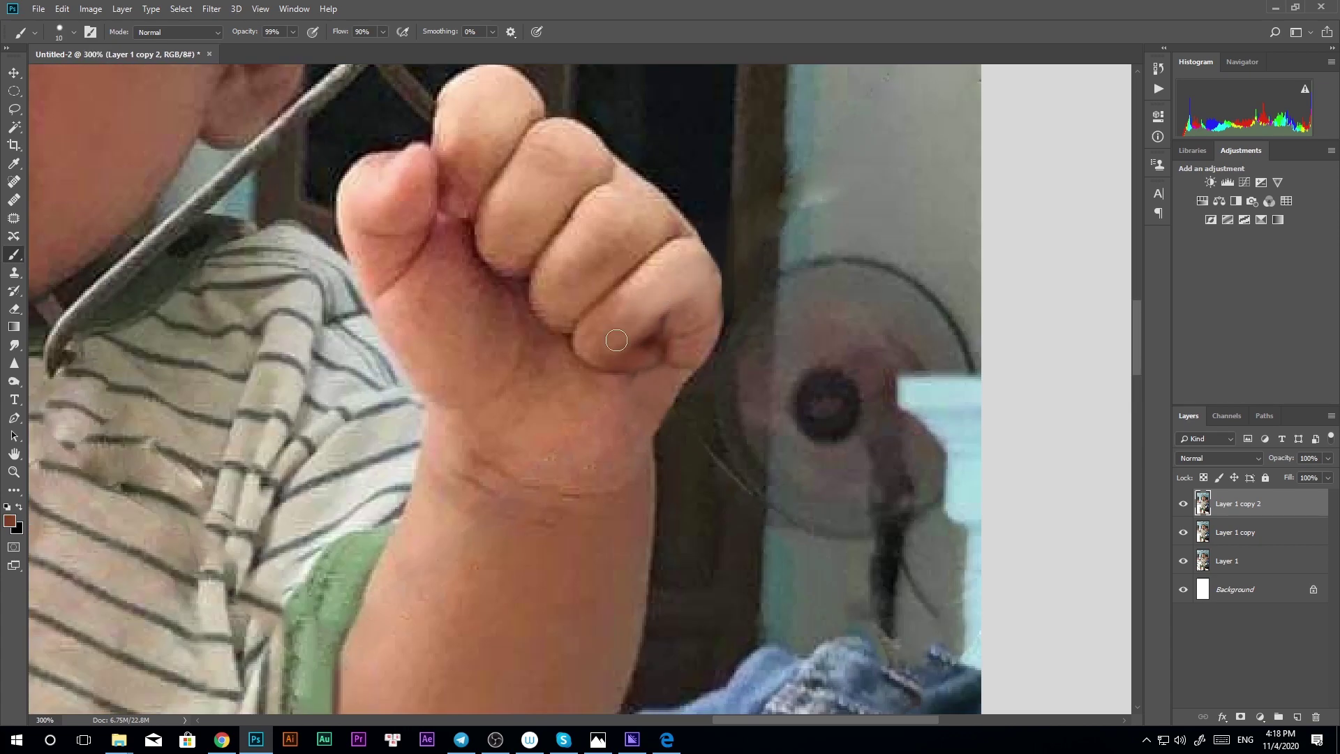
scroll(712, 359, "down", 5)
scroll(637, 418, "up", 5)
left_click(644, 398, "alt")
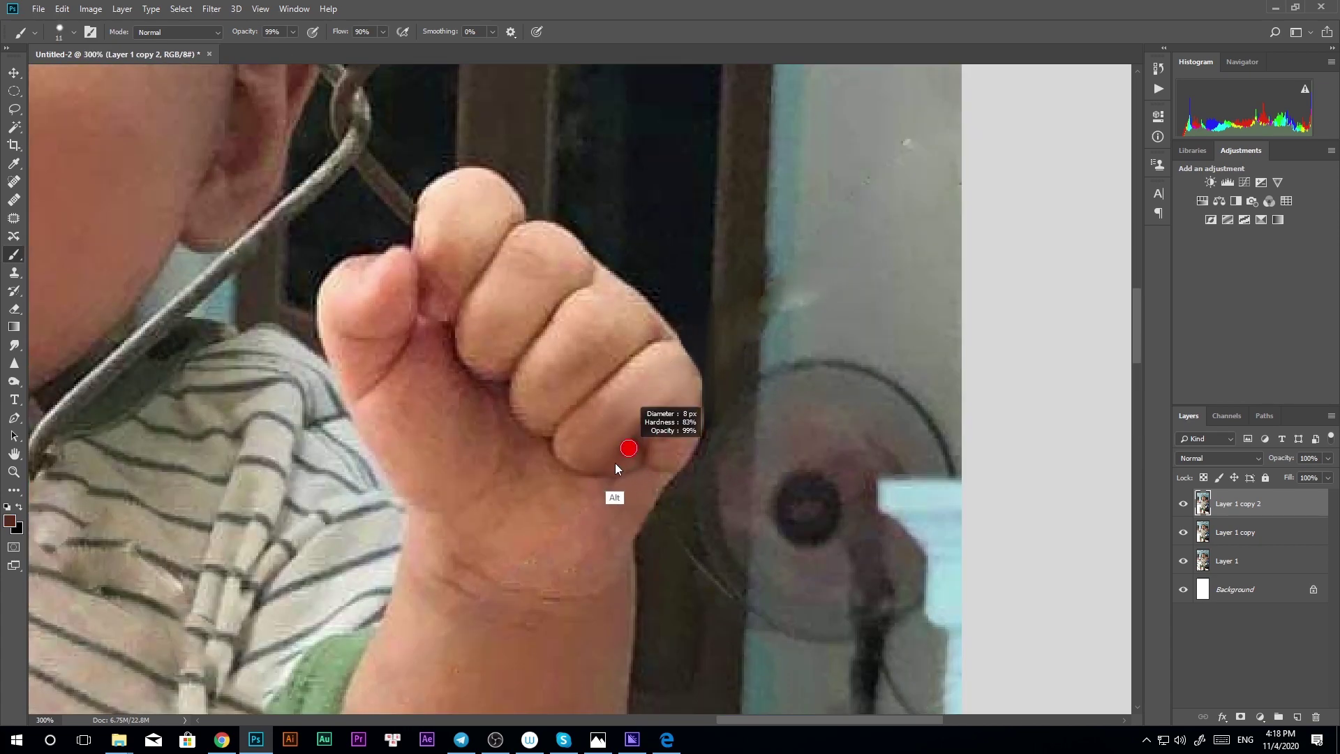
scroll(614, 463, "down", 5)
scroll(705, 370, "up", 6)
scroll(683, 368, "down", 3)
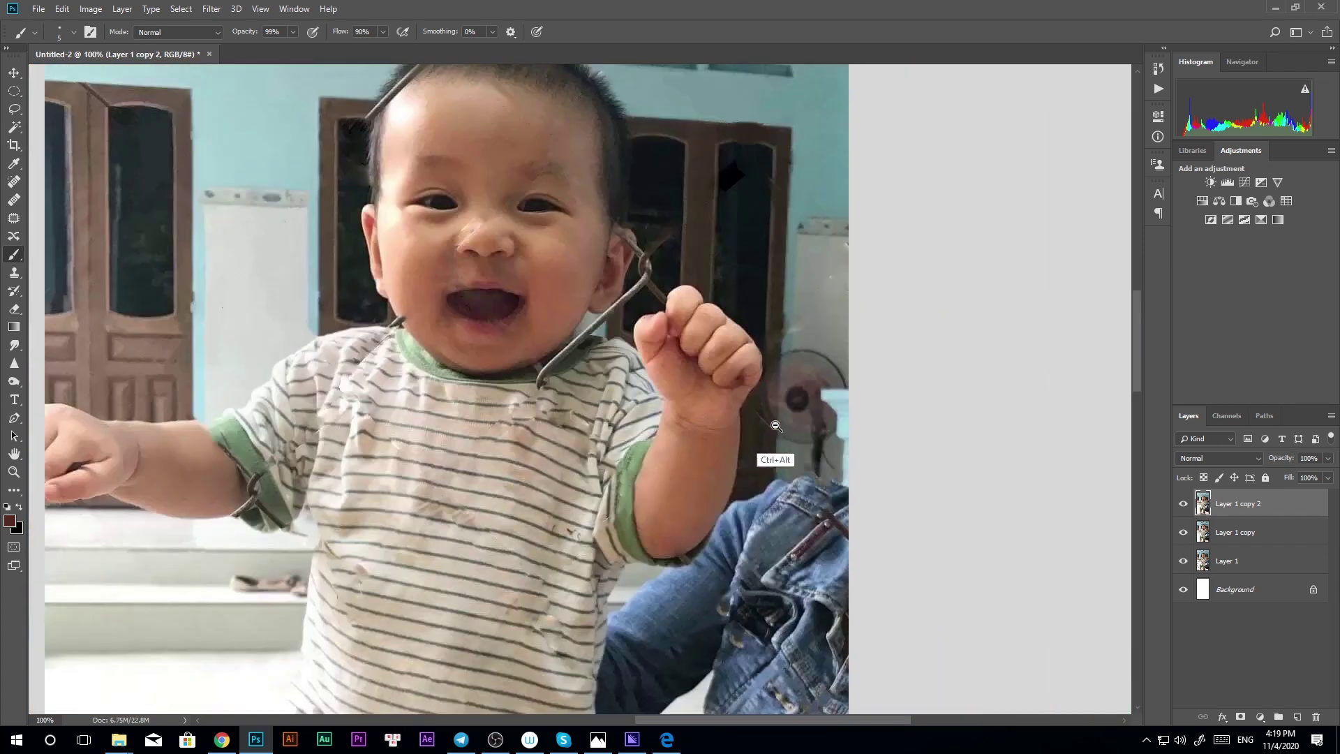
scroll(771, 454, "down", 3)
scroll(325, 454, "up", 5)
left_click(263, 450, "alt")
scroll(264, 450, "down", 3)
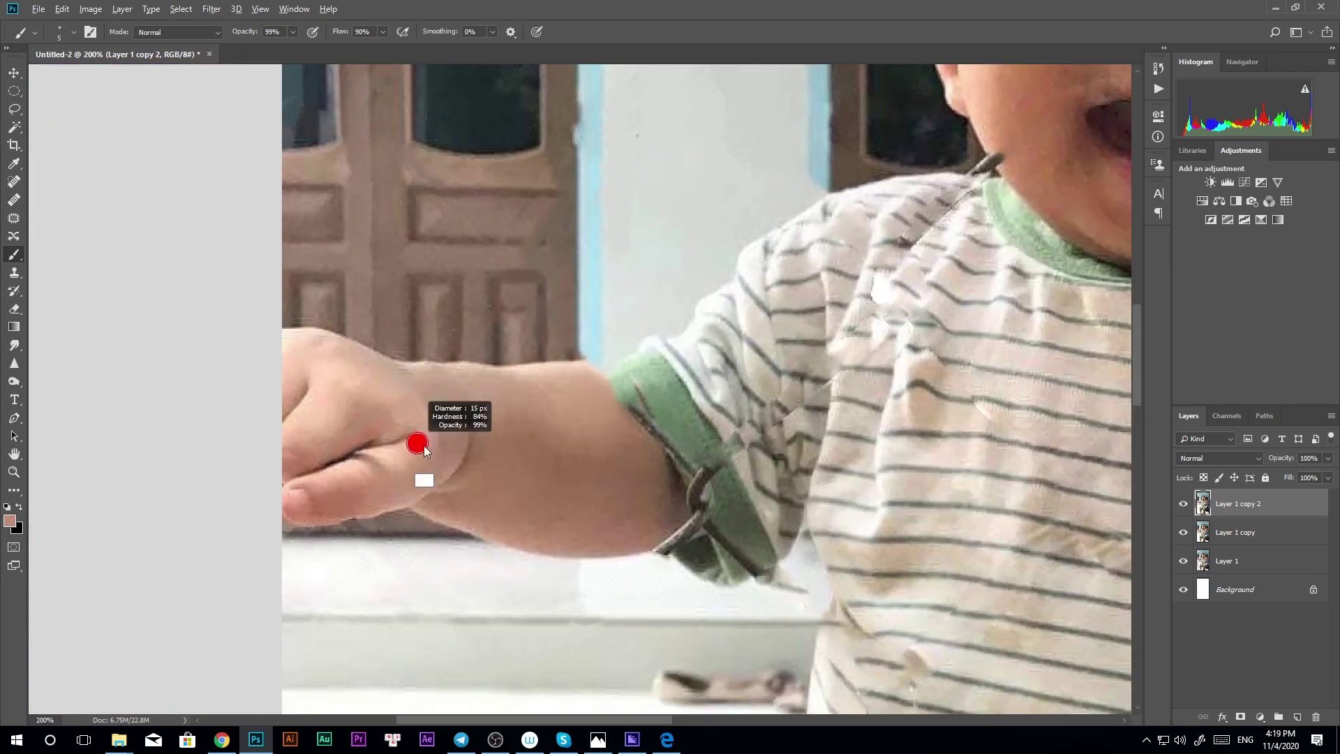
scroll(405, 460, "up", 3)
left_click(434, 450, "alt")
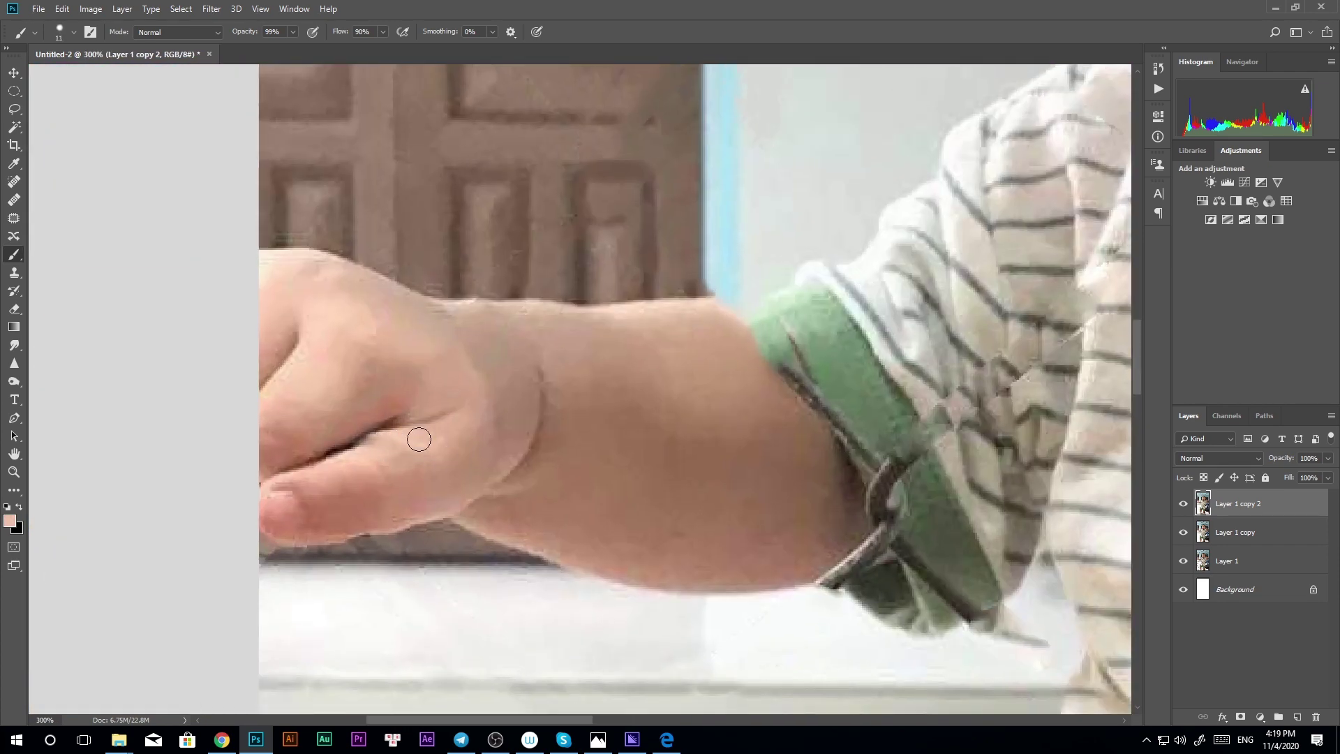
scroll(405, 307, "down", 5)
Copy a hair patch to a new layer, warp it over the hairline wire, then discard it
scroll(528, 175, "up", 5)
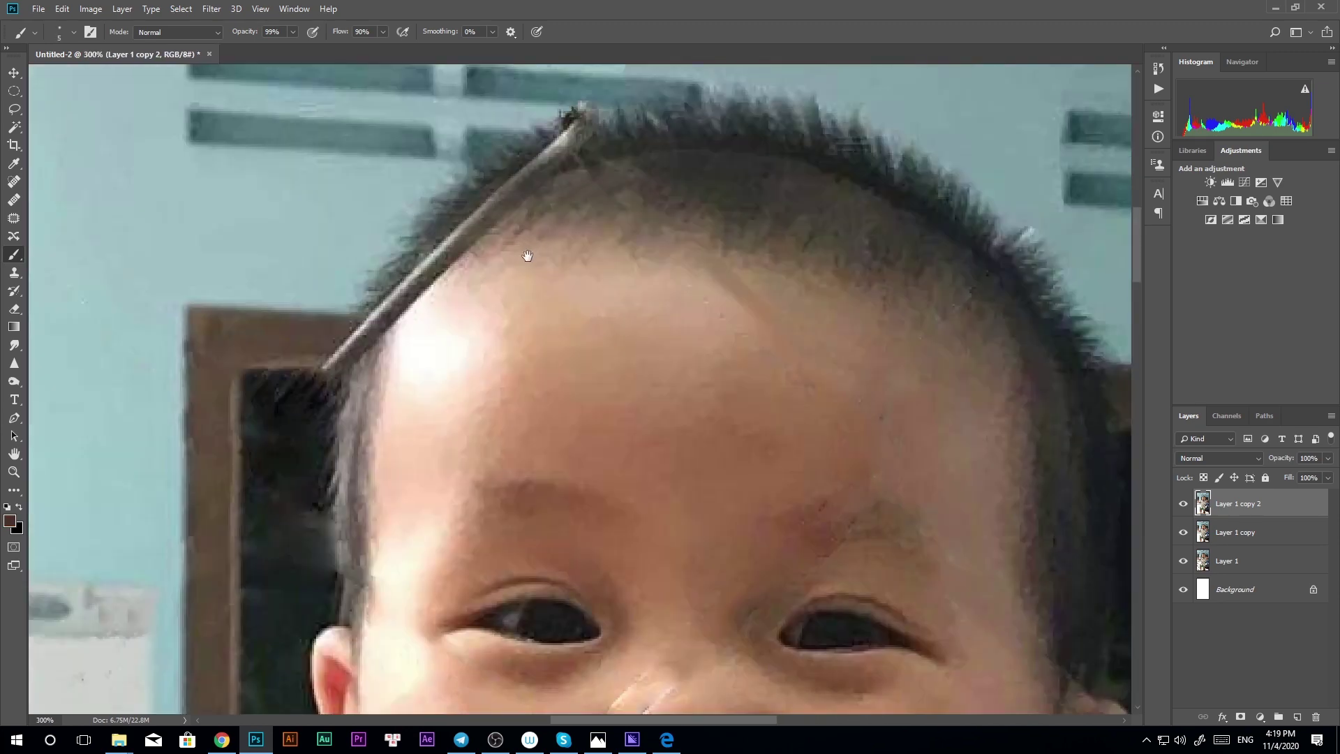
key("l")
mouse_move(492, 180)
left_mouse_down()
mouse_move(539, 183)
mouse_move(530, 168)
left_mouse_up()
key("ctrl+j")
key("ctrl+t")
left_click_drag(644, 198, 586, 147)
right_click(574, 169)
left_click(607, 256)
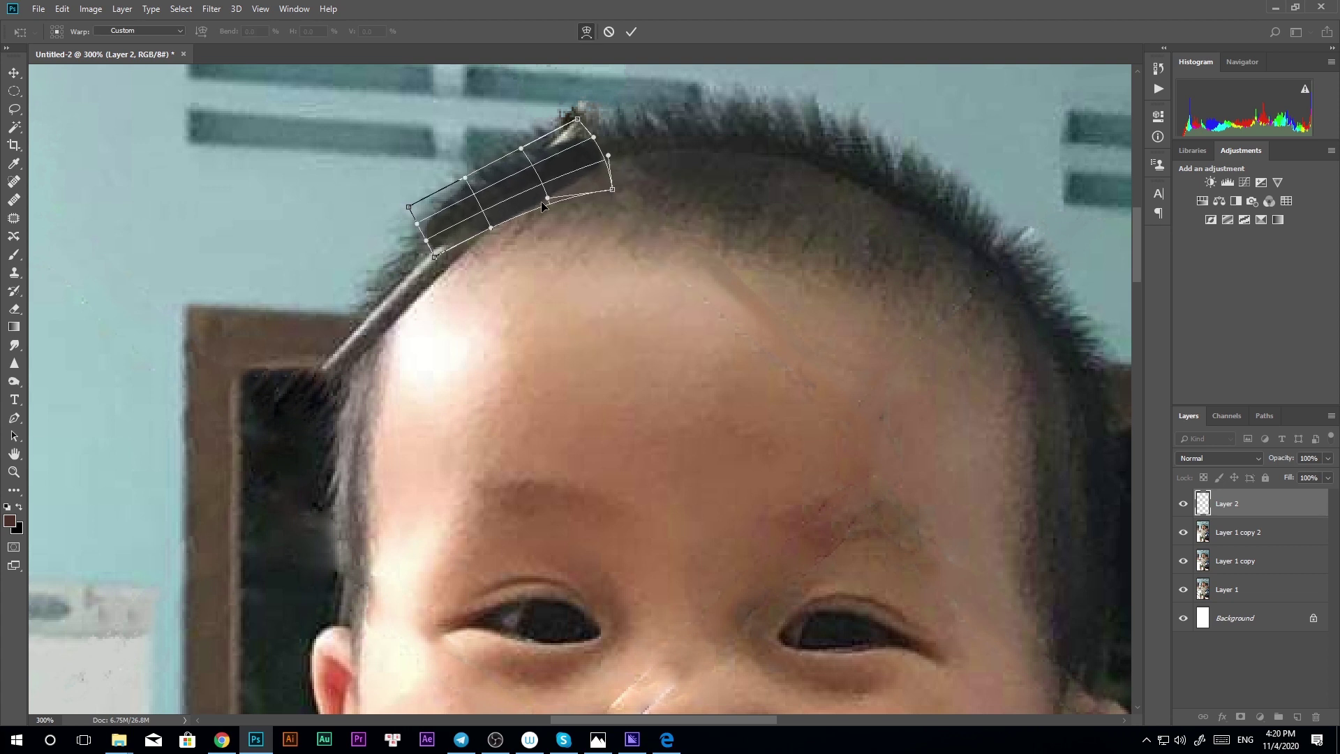
key("Return")
key("e")
left_click_drag(580, 126, 421, 223)
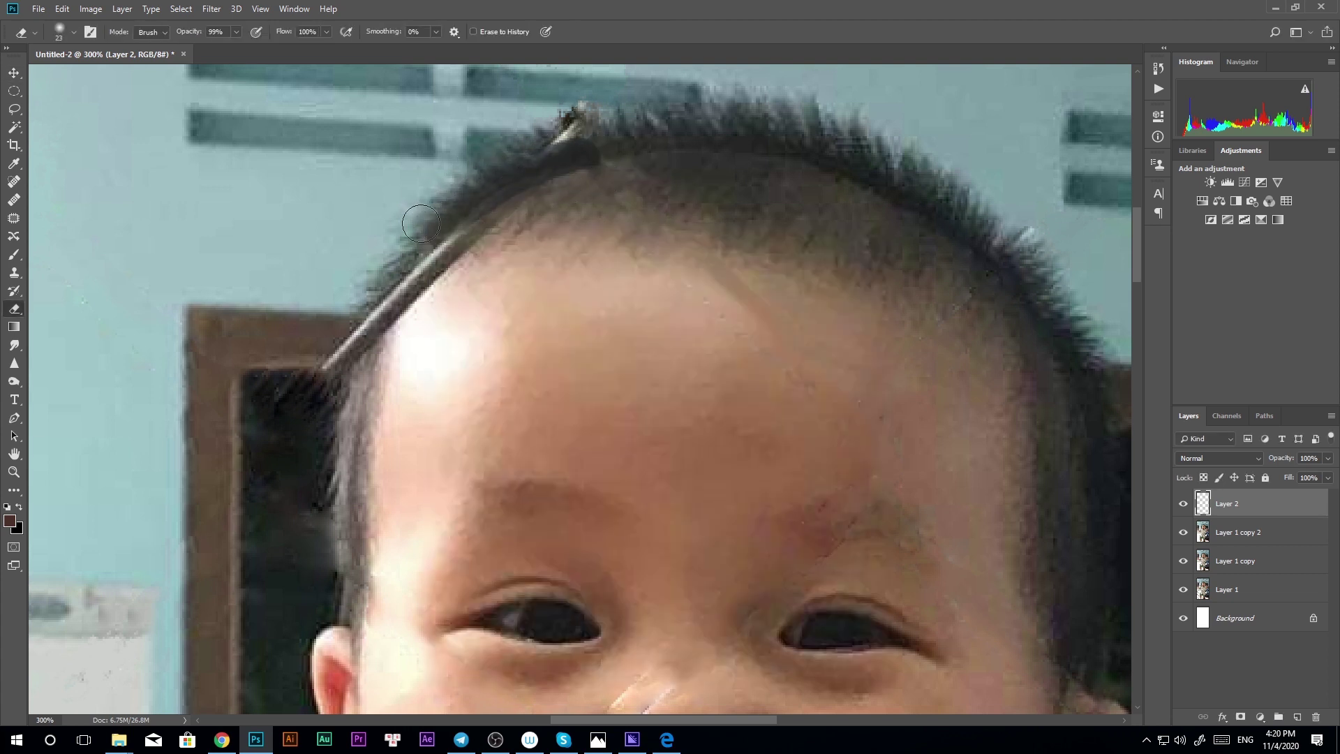
key("Delete")
Clone hair and skin texture over the wire along the hairline onto the forehead
key("s")
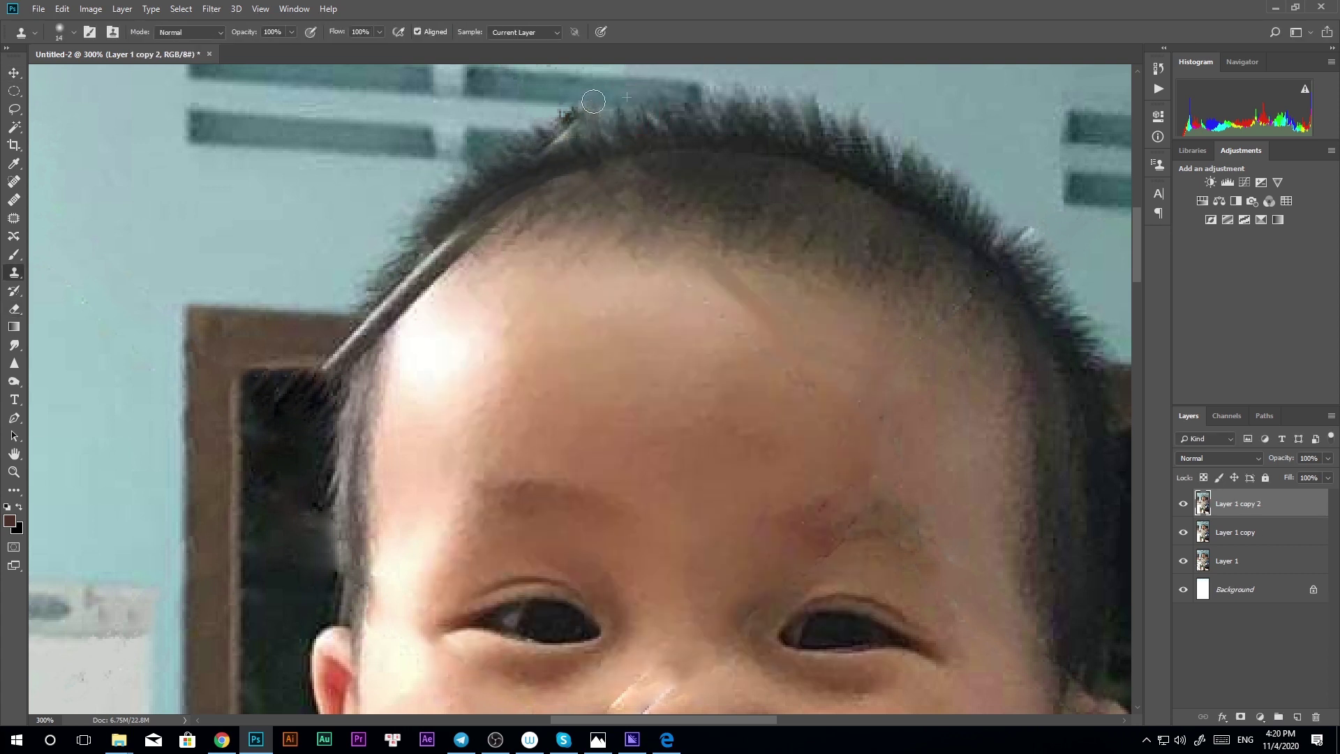
key("bracketleft")
key("bracketleft")
key("bracketleft")
scroll(643, 311, "down", 3, "alt")
scroll(503, 275, "up", 3, "alt")
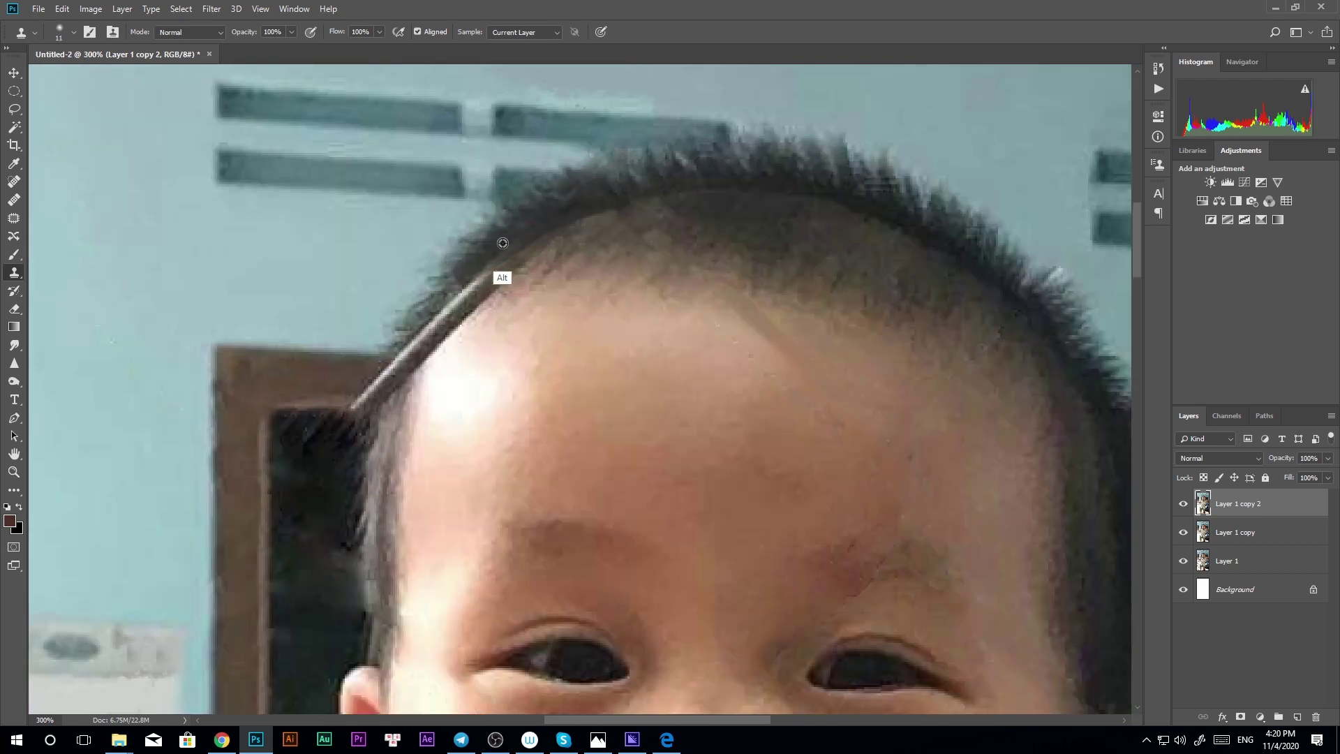
left_click(462, 284, "alt")
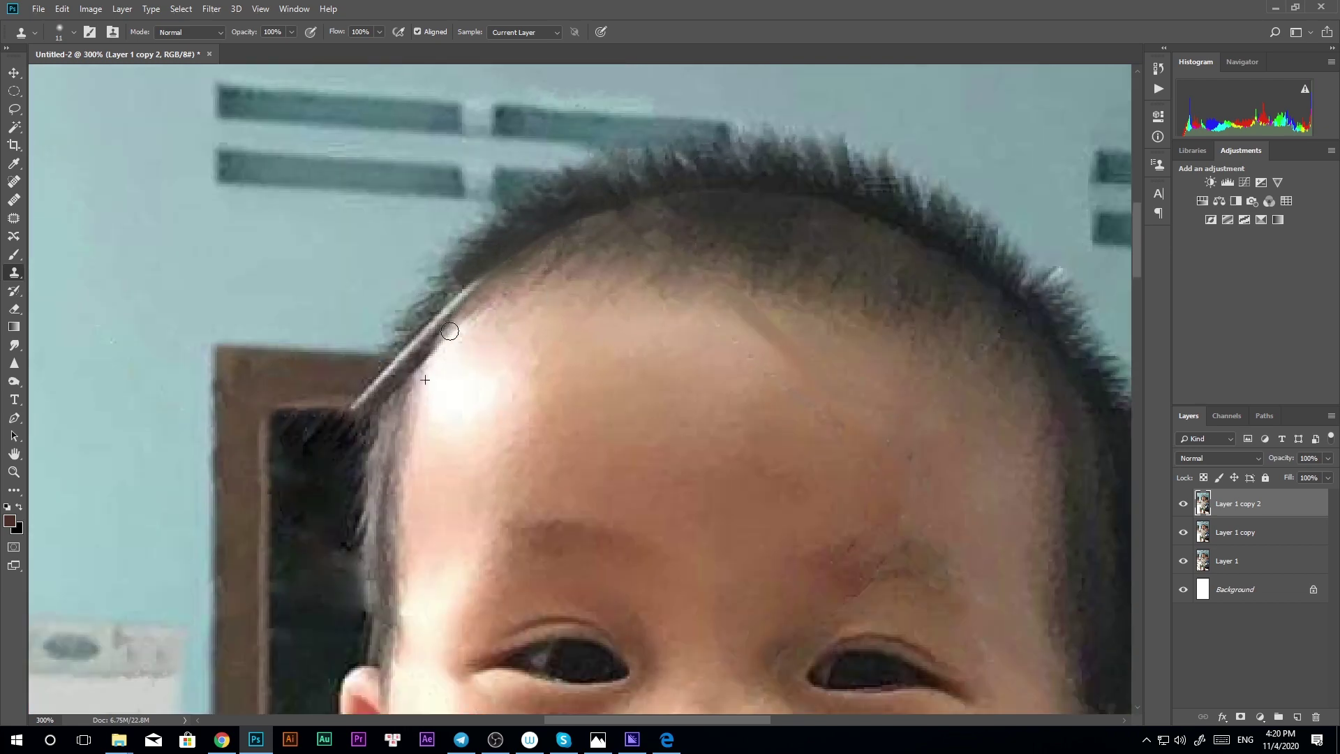
left_click_drag(488, 270, 400, 375)
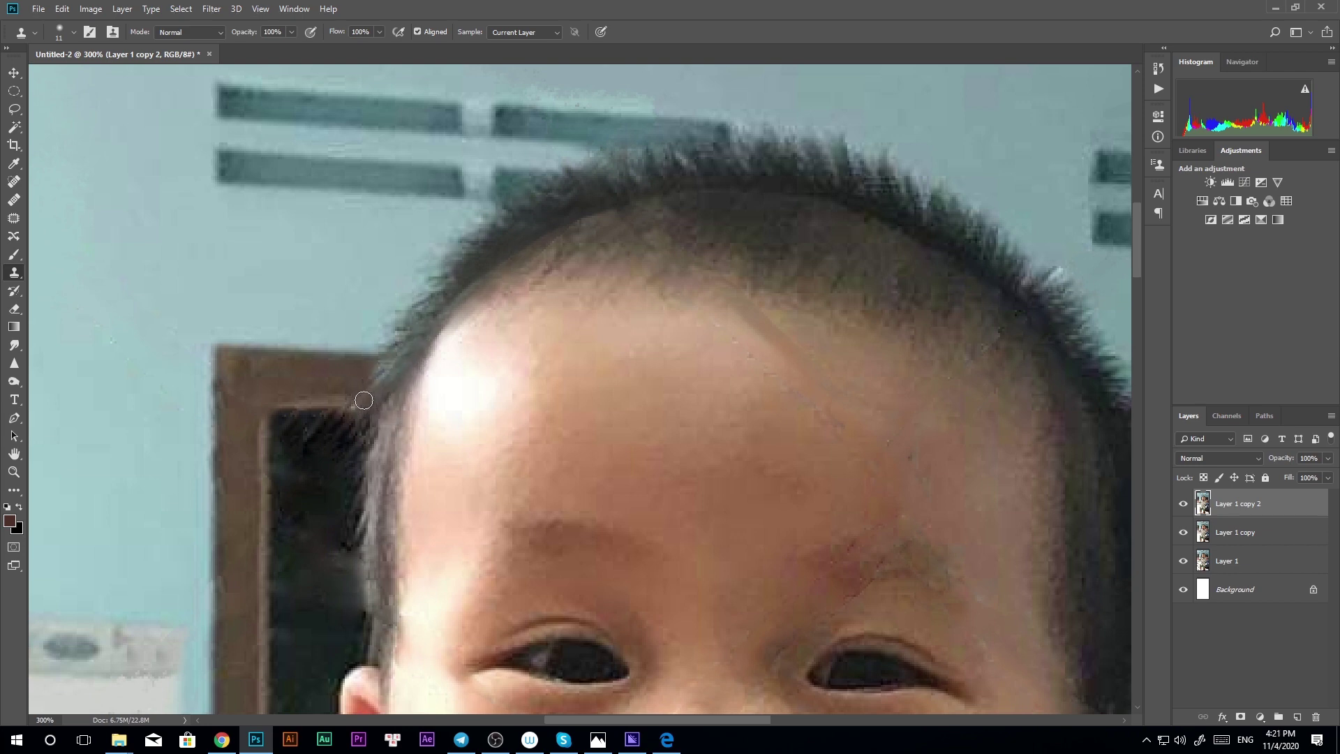
scroll(370, 398, "down", 3, "alt")
scroll(597, 265, "up", 2, "alt")
left_click_drag(596, 265, 614, 326)
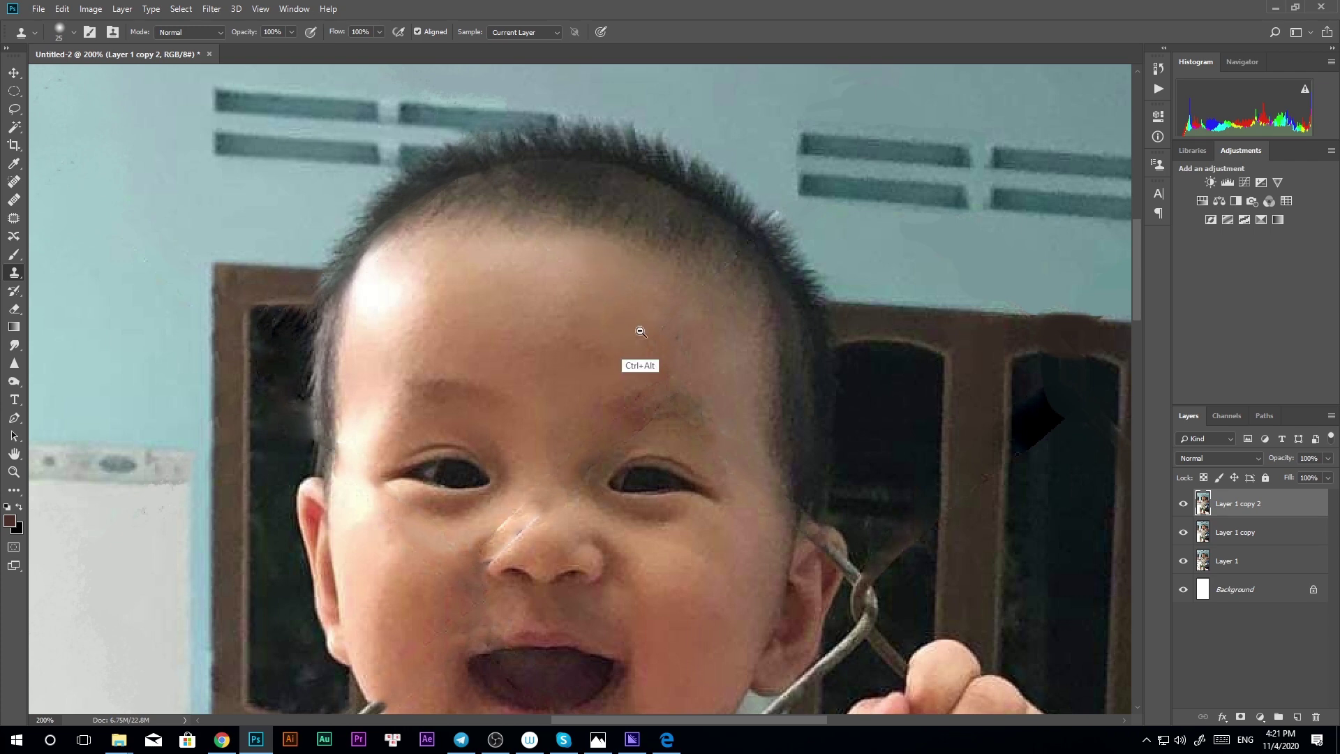
Paint sampled light and darker skin tones over the white wire streaks across the baby's nose
scroll(637, 349, "down", 1)
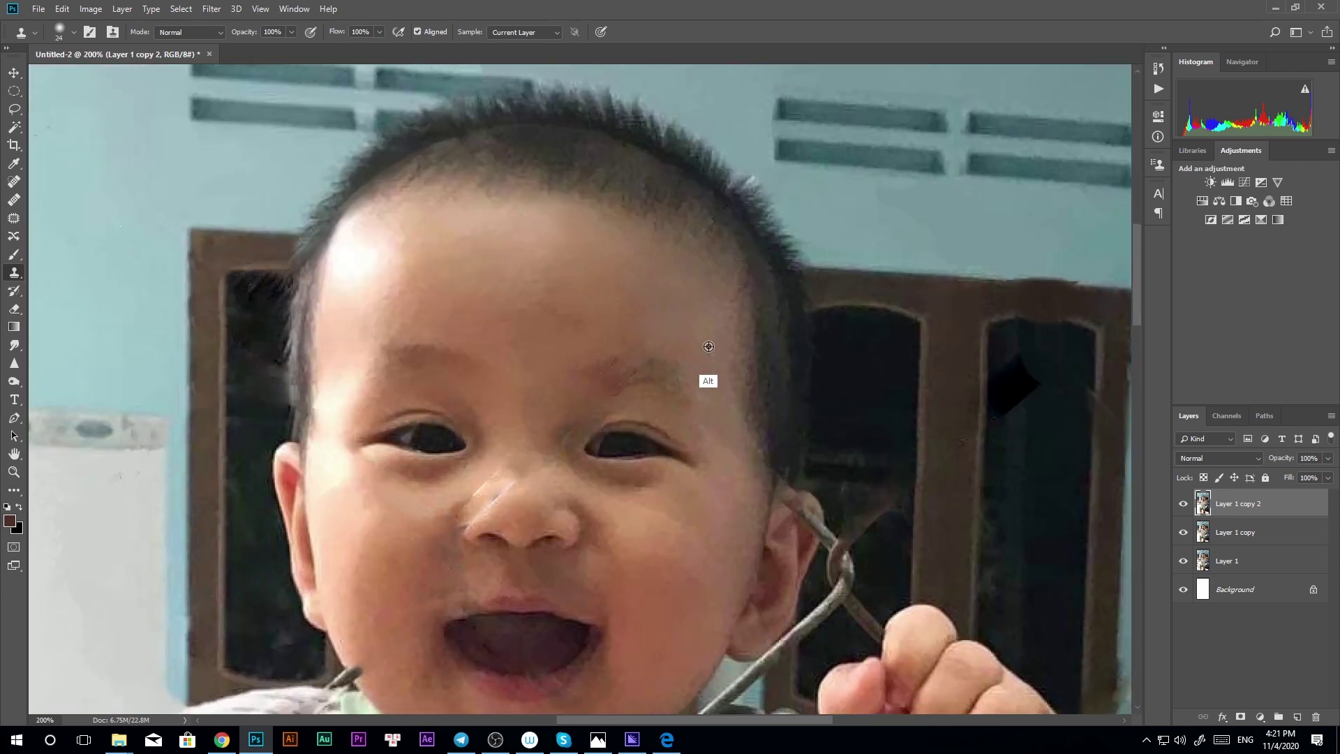
left_click_drag(712, 369, 671, 370)
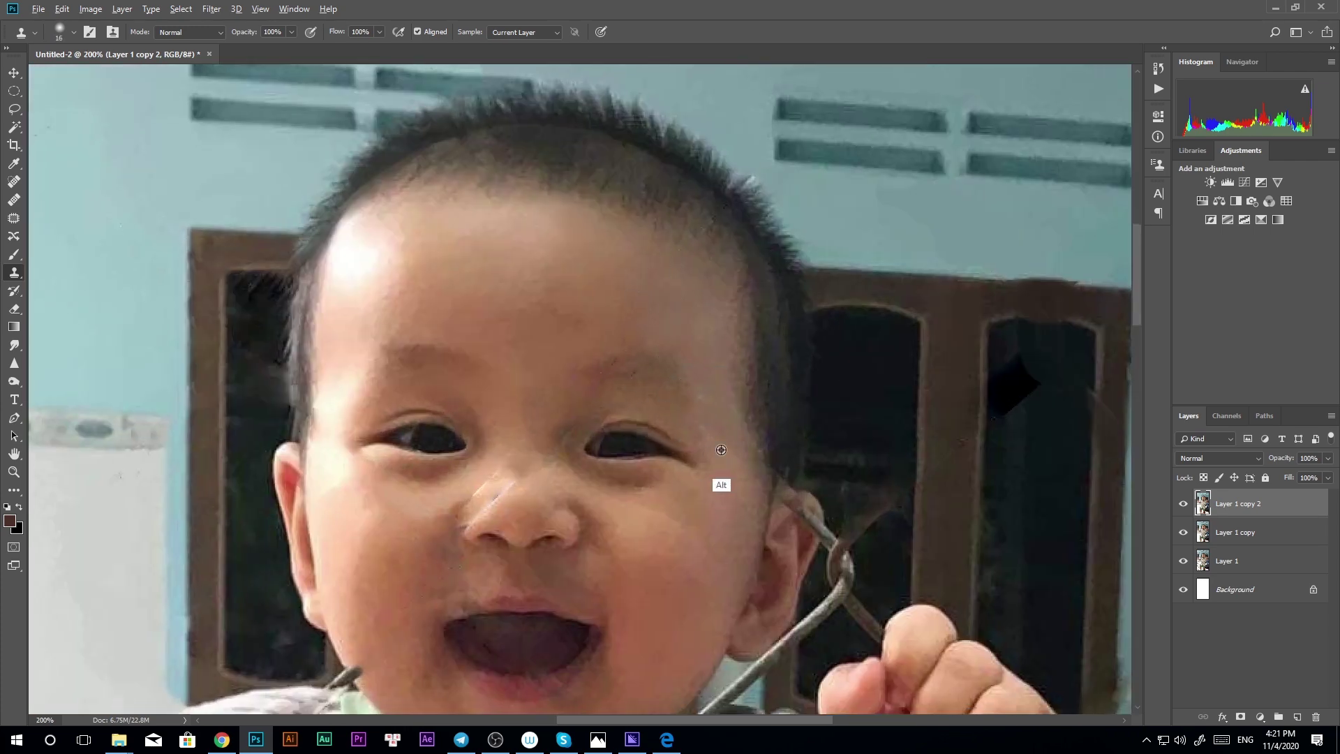
left_click(720, 449, "alt")
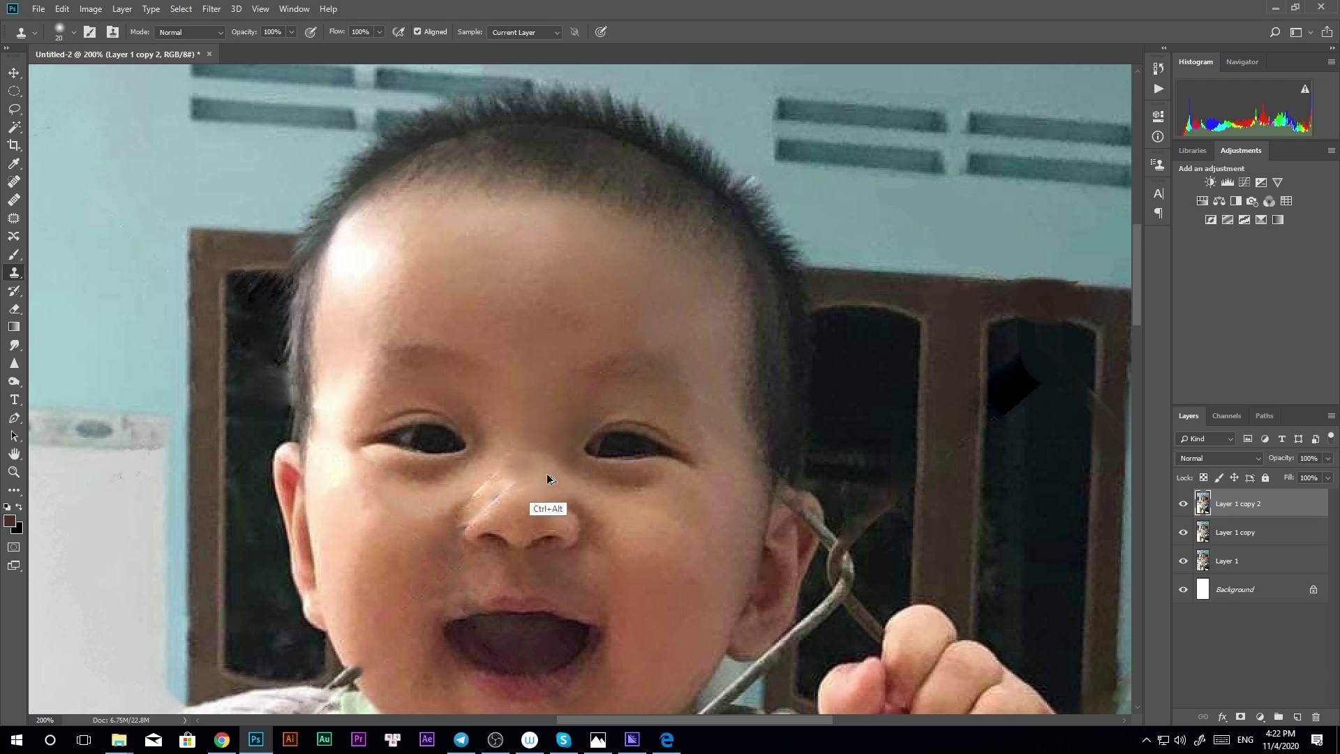
key("b")
left_click(520, 488, "alt")
scroll(519, 488, "up", 1)
key("bracketright")
key("bracketright")
key("bracketright")
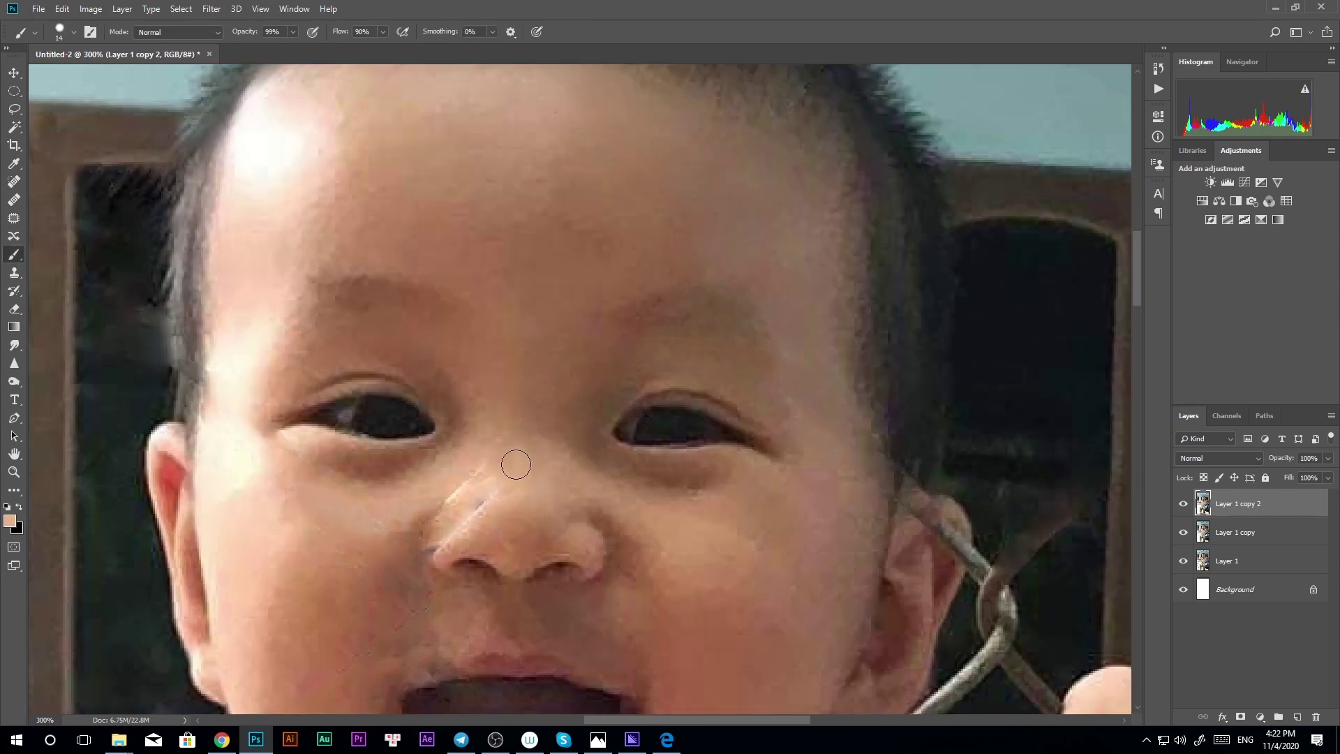
mouse_move(498, 485)
left_mouse_down()
mouse_move(457, 502)
mouse_move(556, 431)
left_mouse_up()
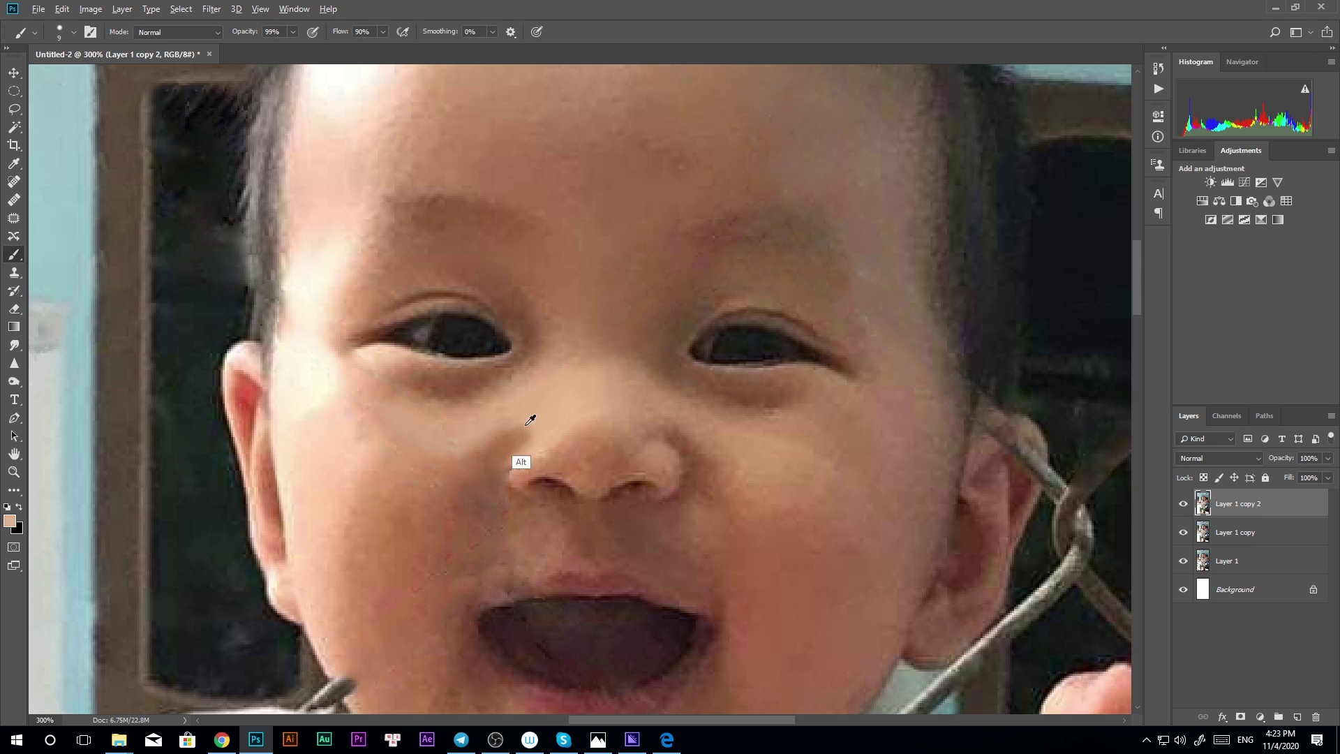
left_click(538, 449, "alt")
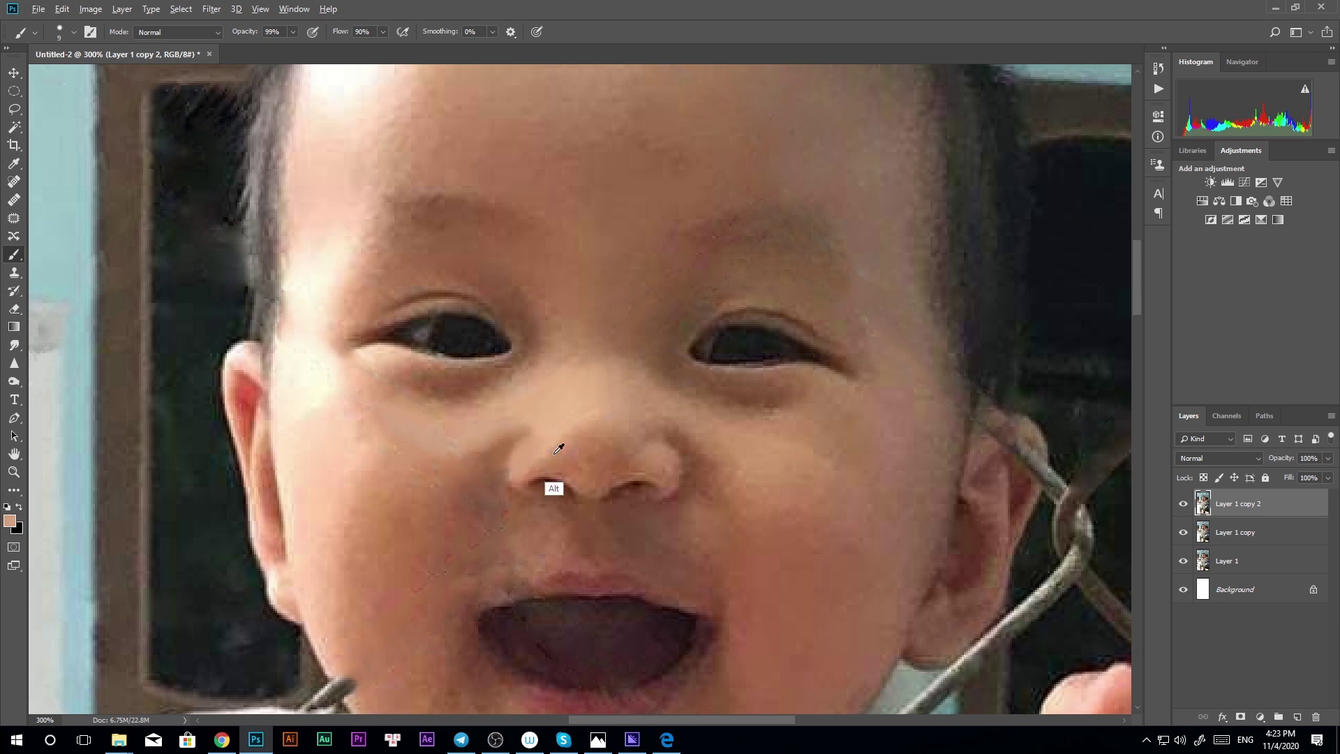
scroll(570, 437, "down", 2)
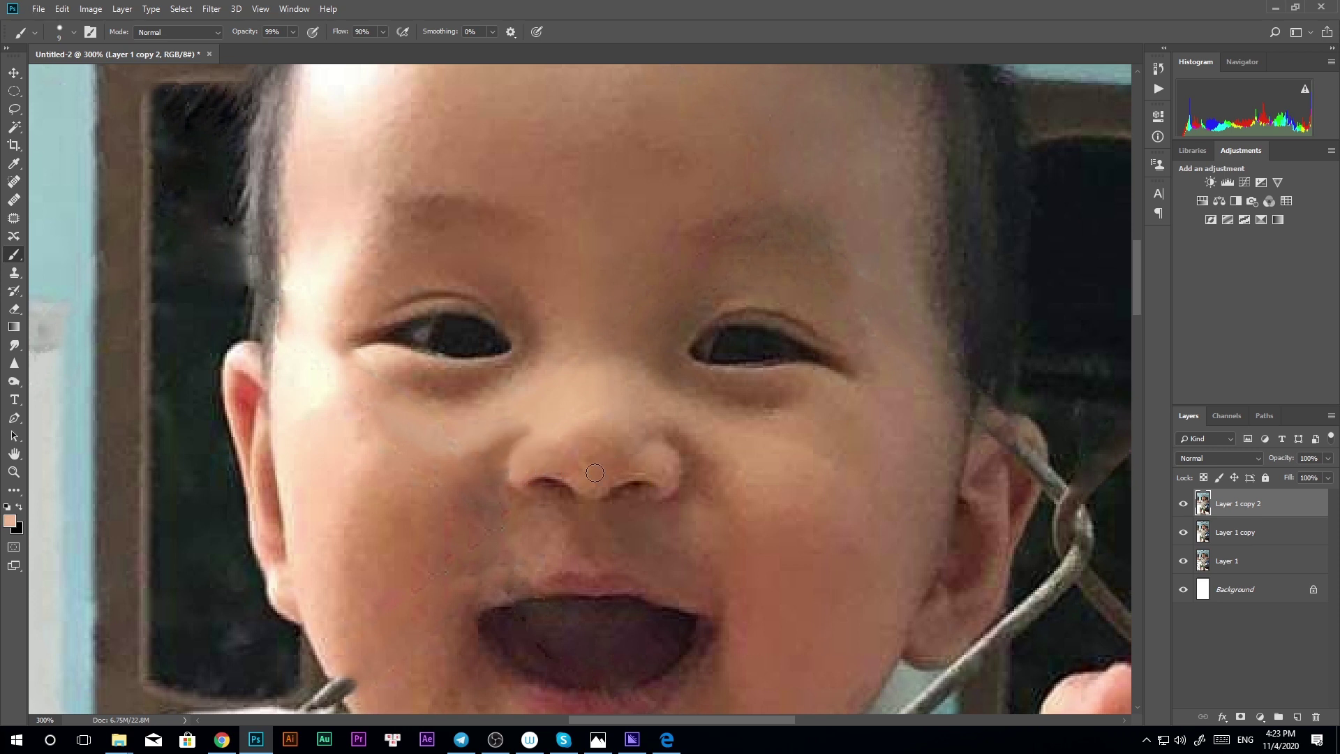
scroll(592, 499, "down", 1)
left_click_drag(519, 467, 551, 453)
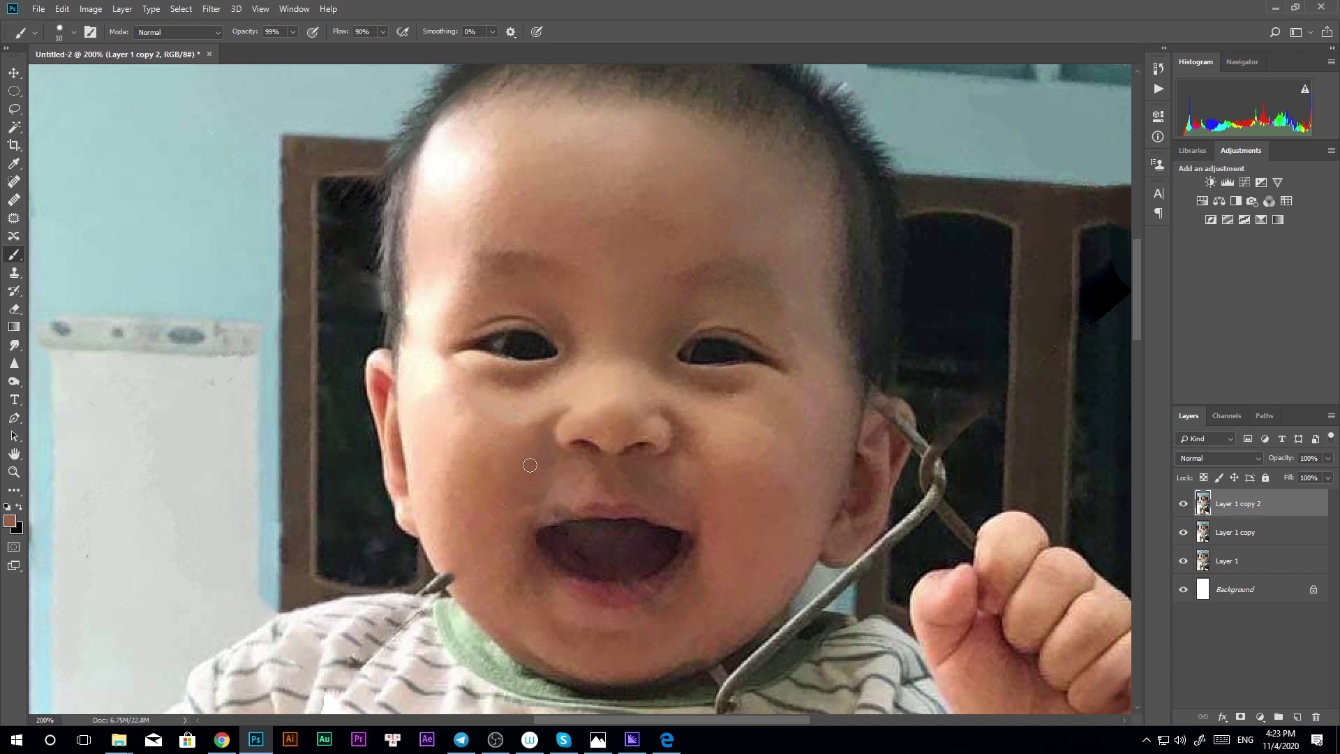
Paint sampled pink and reddish skin tones over the wire marks near the upper lip
left_click(476, 405, "alt")
left_click_drag(488, 424, 484, 411)
scroll(503, 443, "down", 5)
scroll(541, 366, "up", 5)
left_click(541, 365, "alt")
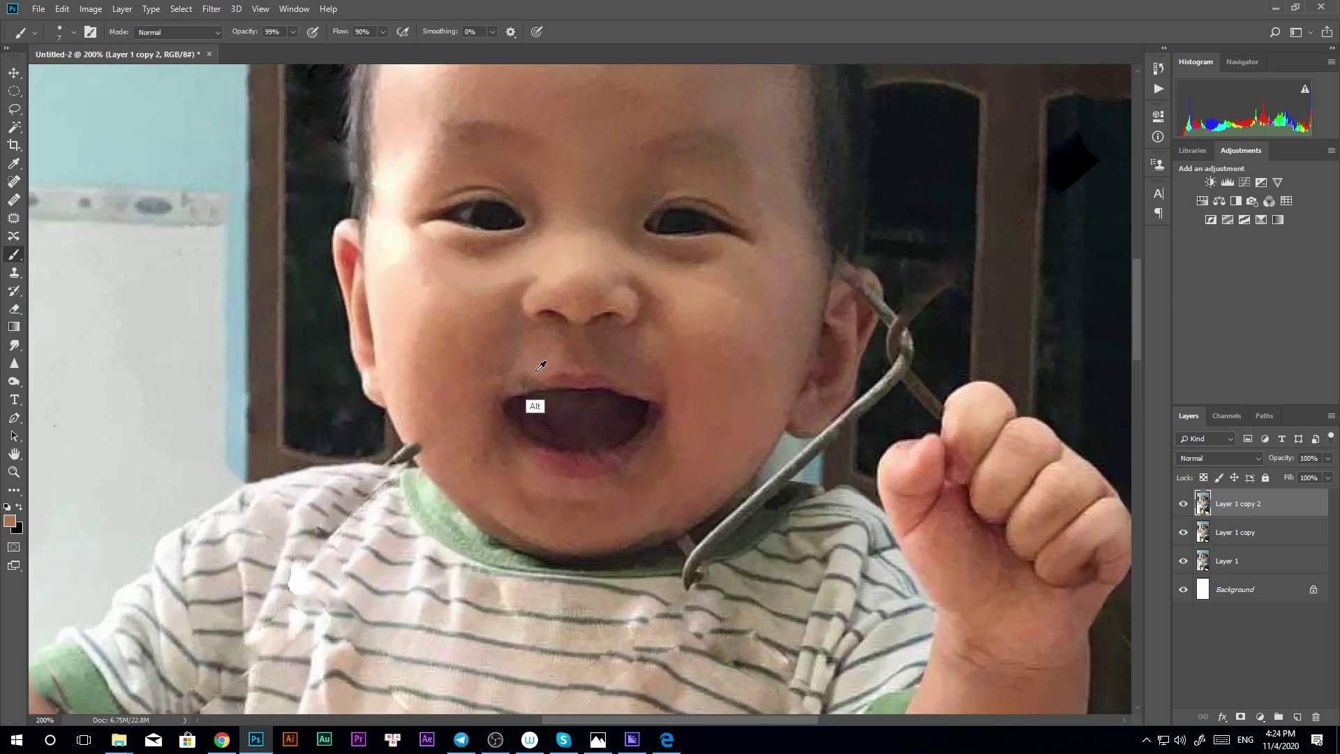
left_click(541, 411, "alt")
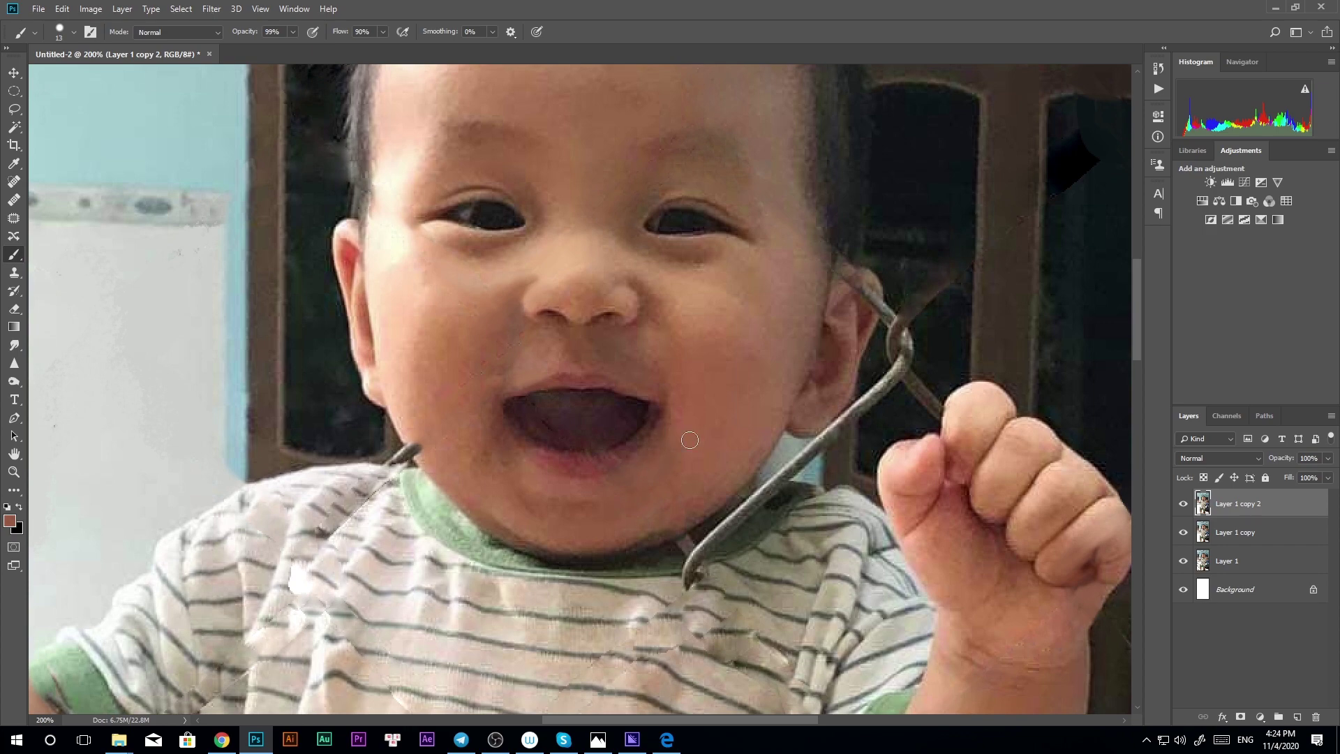
scroll(669, 518, "down", 4)
scroll(680, 430, "up", 5)
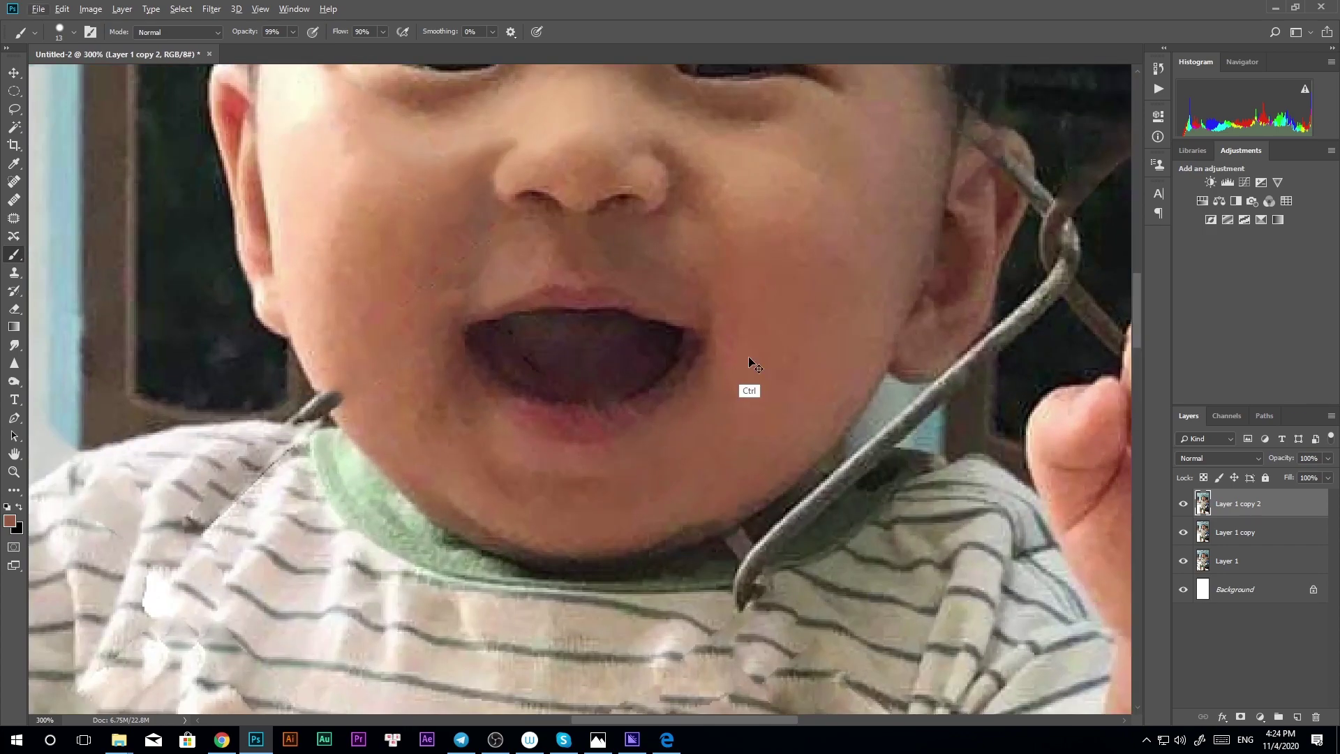
Blend the remaining cheek and chin marks with light peach skin tones
scroll(750, 362, "down", 5)
scroll(606, 361, "up", 4)
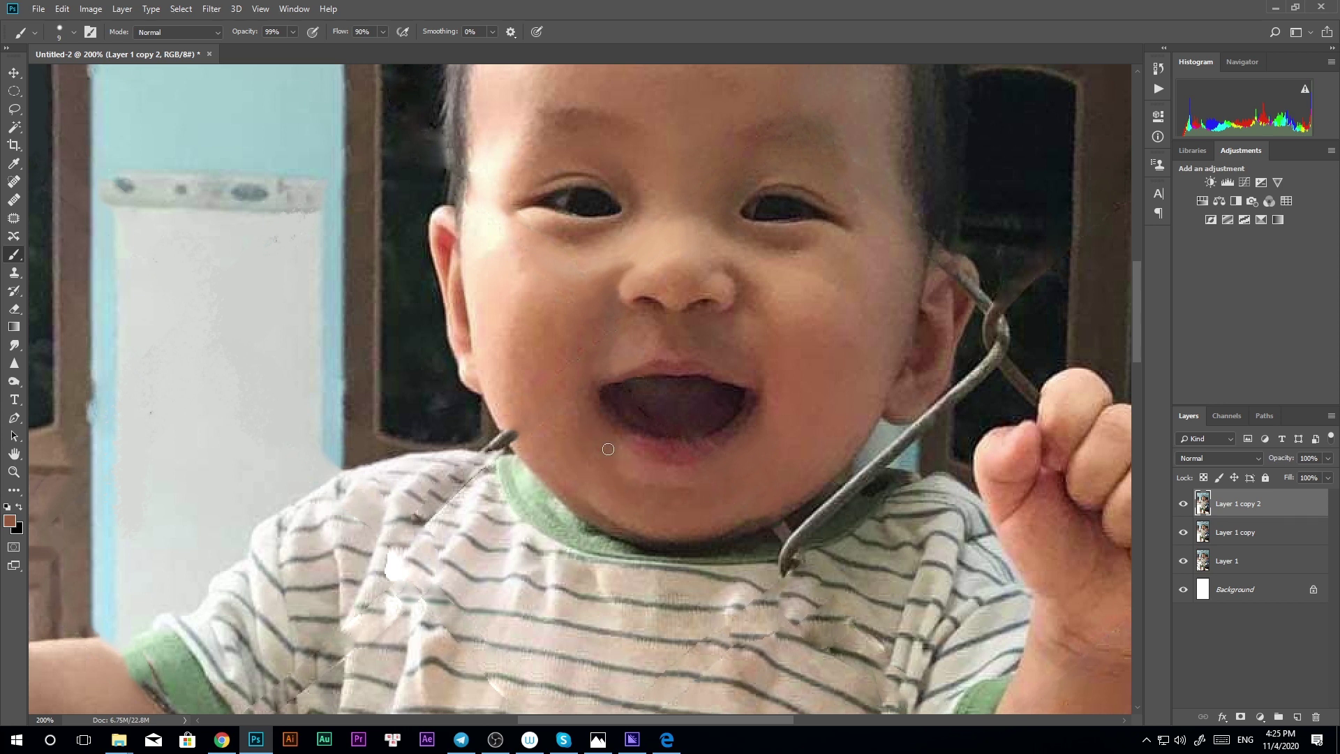
left_click(516, 464, "alt")
left_click(500, 411, "alt")
left_click(504, 406, "alt")
scroll(579, 532, "down", 3)
scroll(654, 336, "up", 3)
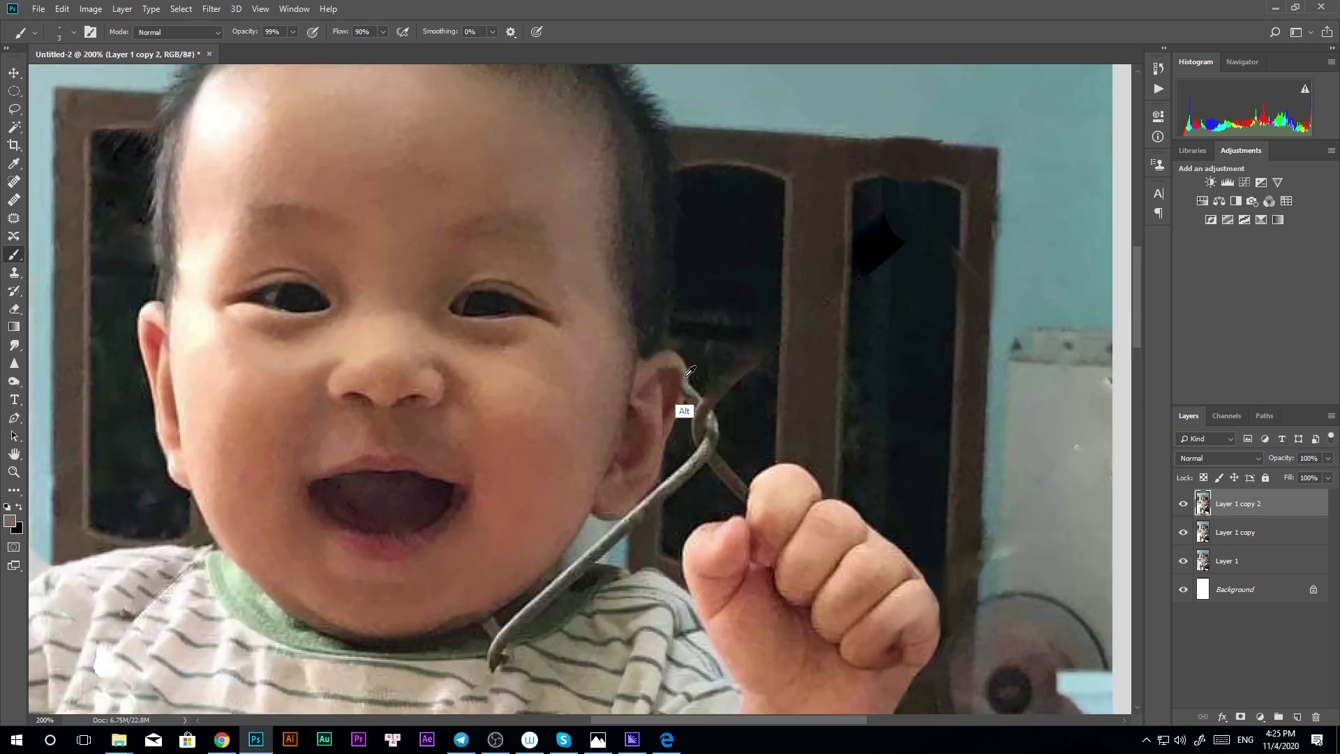
Paint sampled background colour over the metal wire hook beside the ear
mouse_move(702, 385)
left_mouse_down()
mouse_move(754, 353)
mouse_move(733, 488)
mouse_move(642, 508)
left_mouse_up()
left_click(652, 497, "alt")
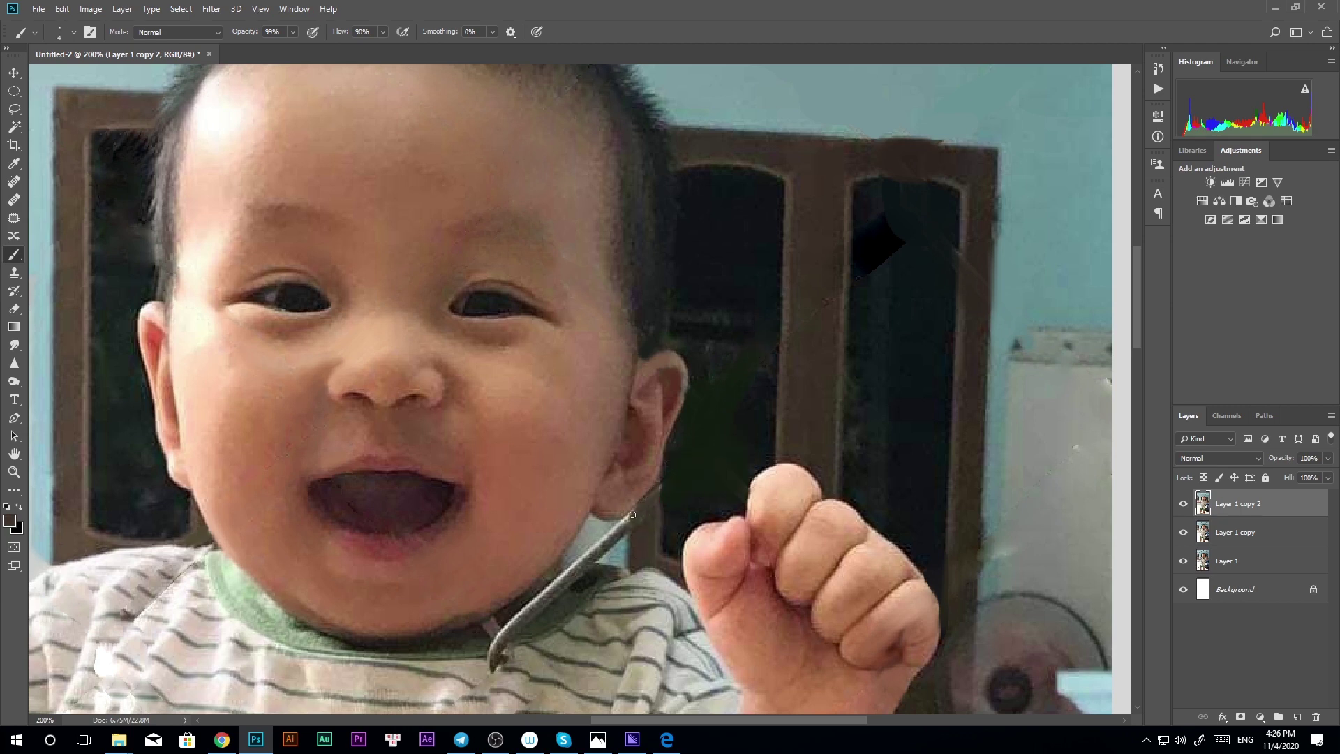
key("bracketright")
left_click_drag(593, 558, 673, 501)
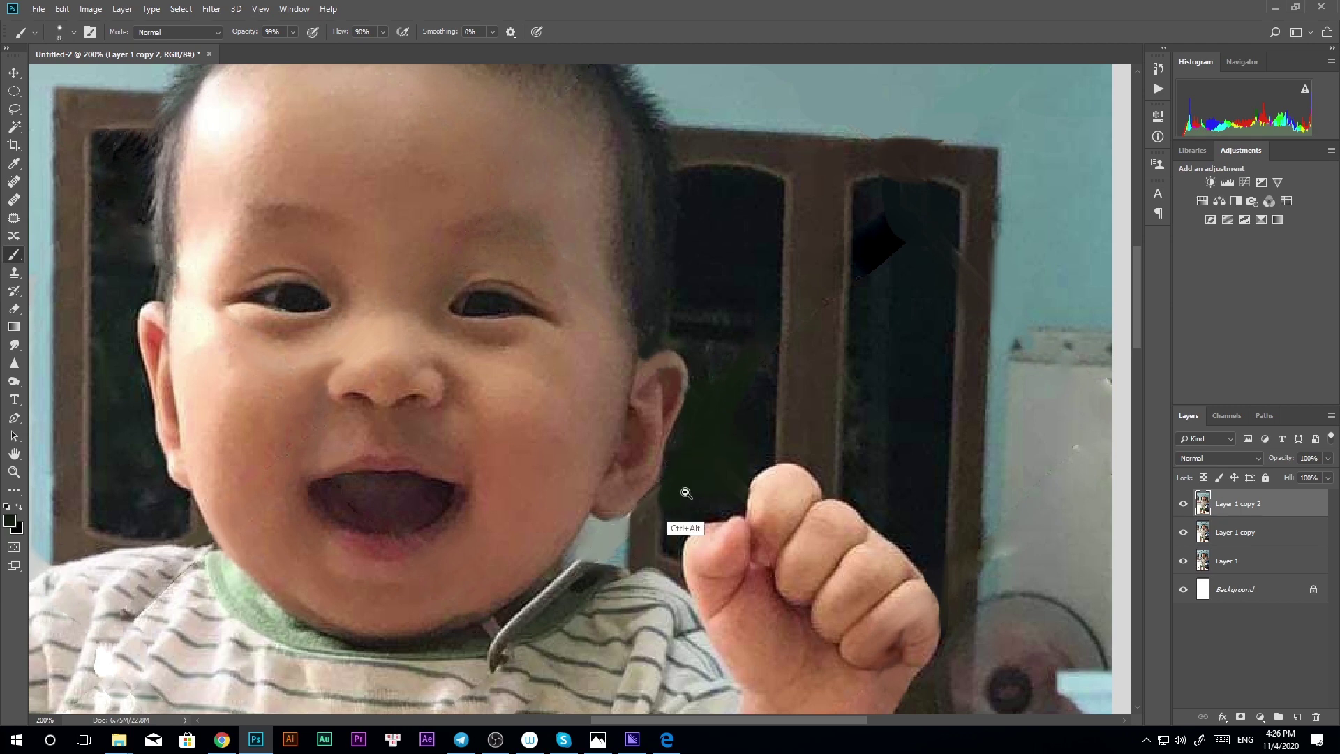
scroll(686, 493, "down", 3)
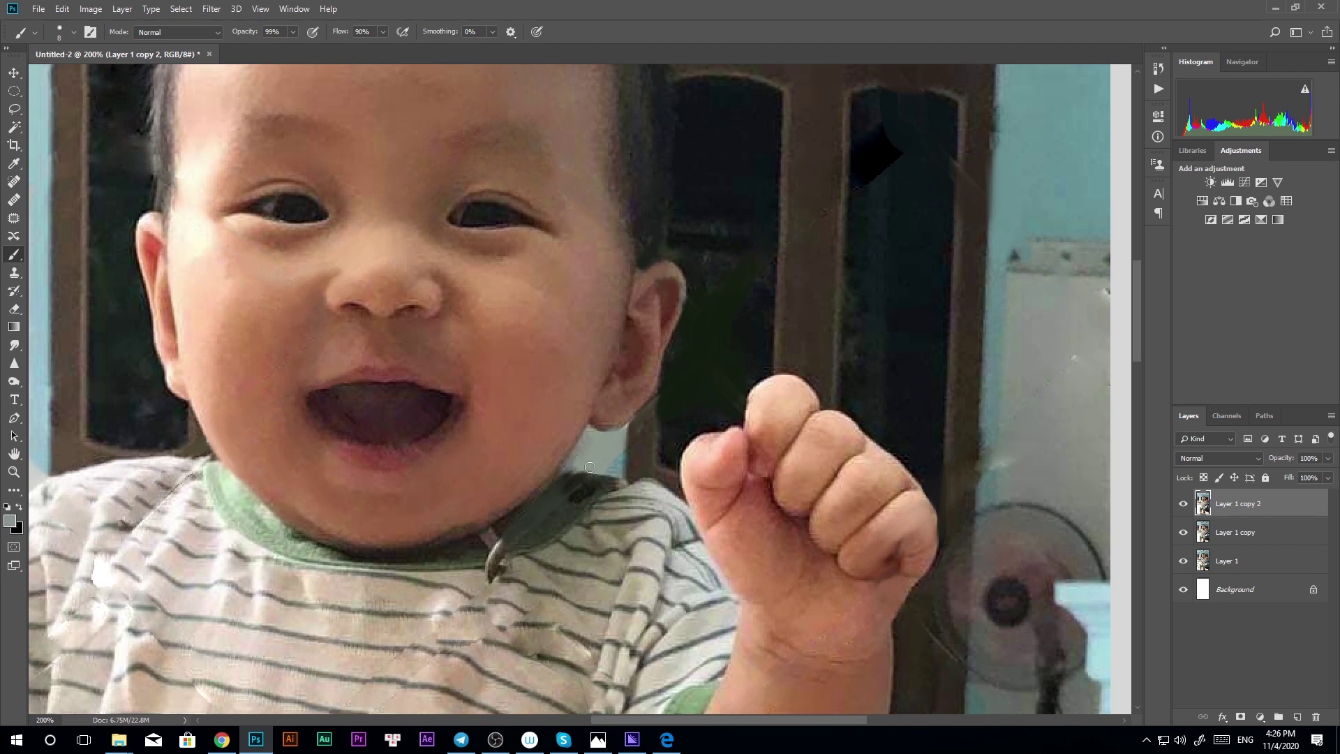
Cover the hook below the collar with the dark collar and light shirt colours
left_click(495, 533, "alt")
left_click(497, 579, "alt")
left_click_drag(488, 582, 495, 570)
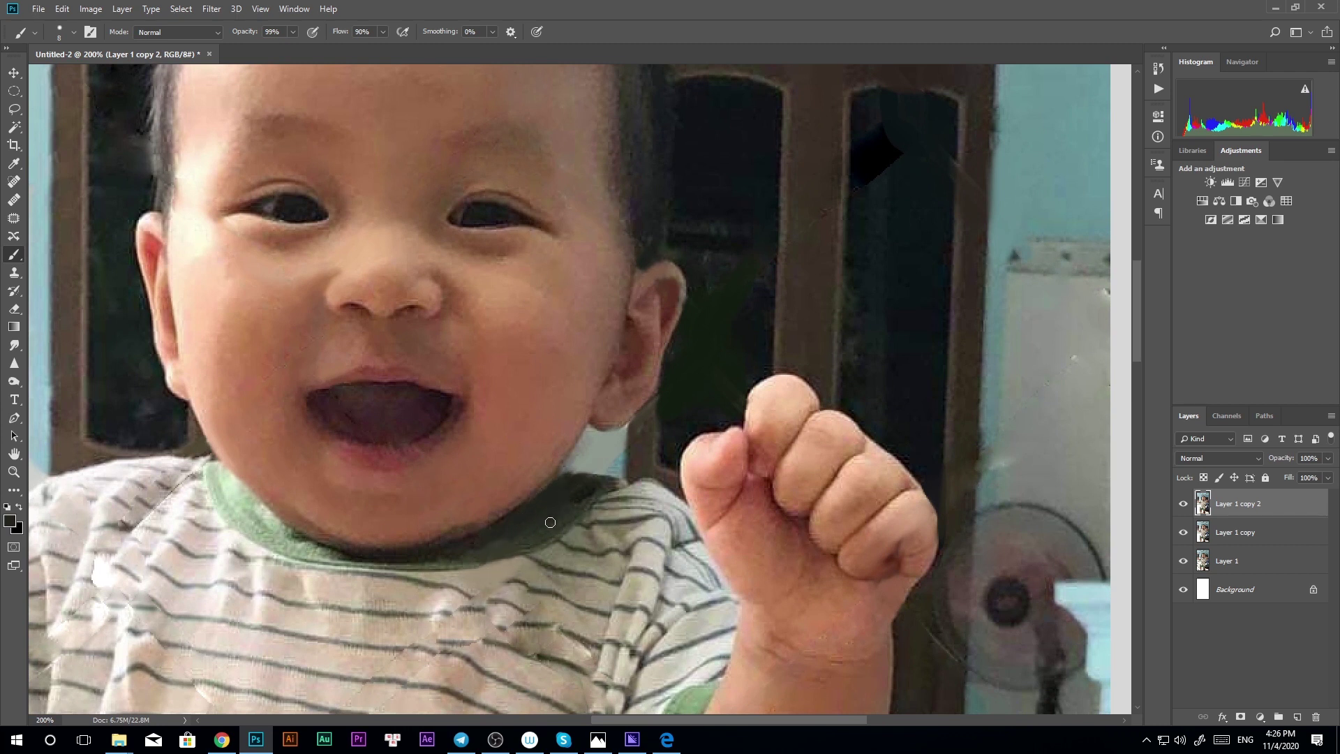
scroll(561, 472, "up", 1)
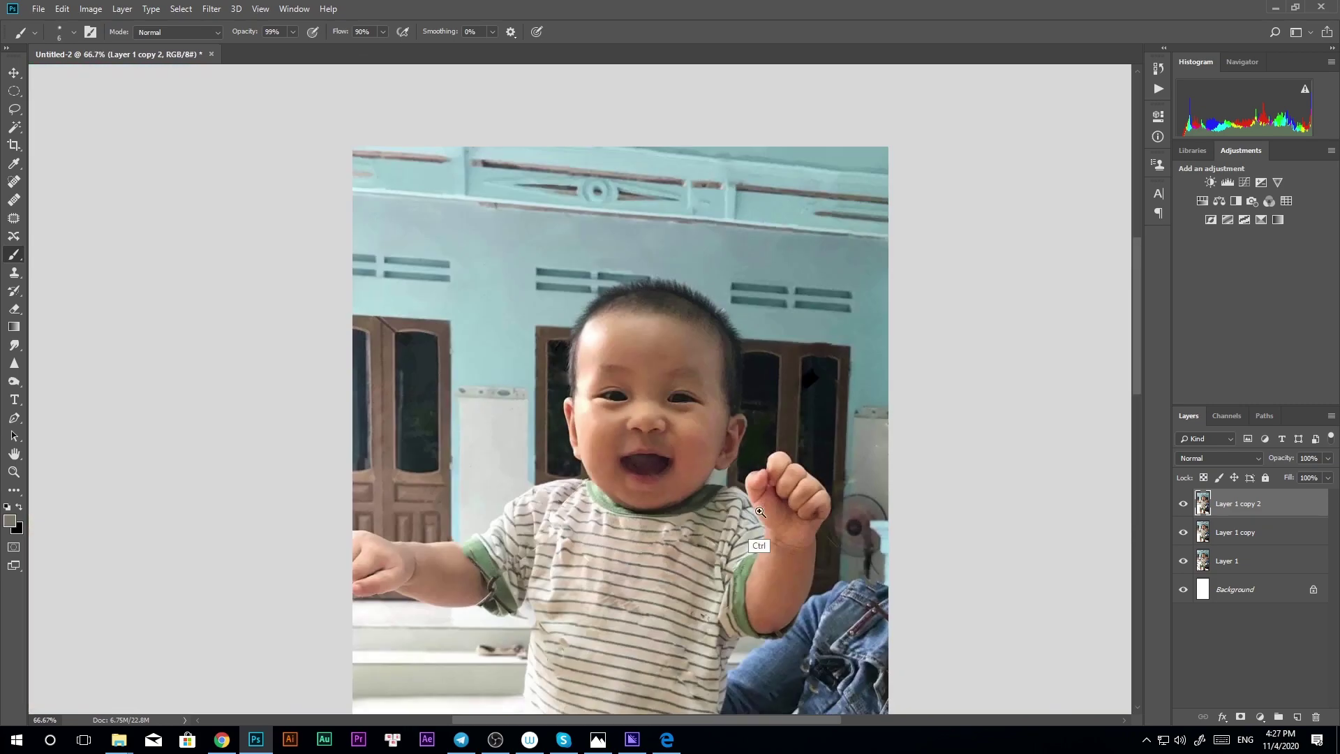
Even out the dark collar band with its sampled dark colour
left_click_drag(642, 494, 589, 320)
left_click(569, 349, "alt")
mouse_move(523, 370)
left_mouse_down()
mouse_move(600, 307)
mouse_move(533, 337)
mouse_move(523, 508)
mouse_move(480, 472)
left_mouse_up()
Clone green over the pink fringe and dark fold edges of the shorts
key("s")
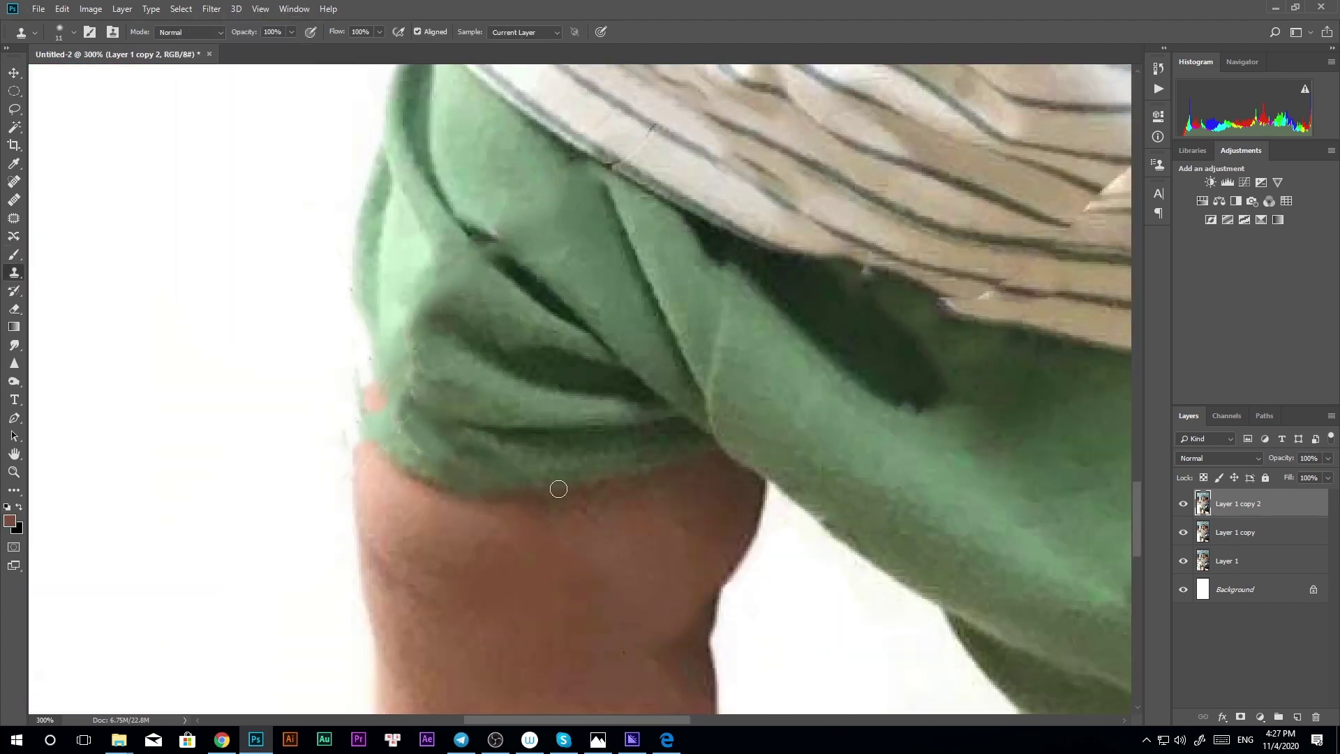
mouse_move(375, 384)
left_mouse_down()
mouse_move(362, 323)
mouse_move(367, 371)
mouse_move(408, 430)
left_mouse_up()
key("bracketright")
scroll(530, 293, "up", 2)
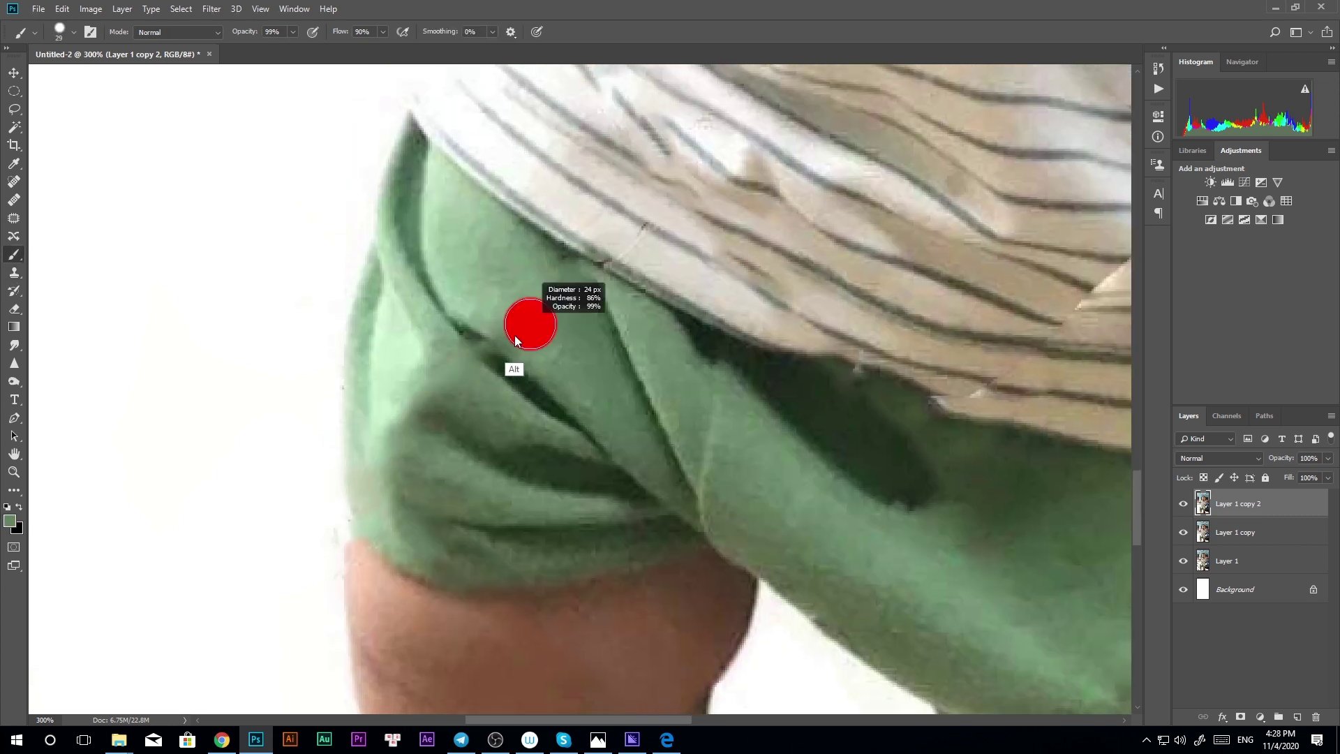
left_click_drag(434, 383, 402, 415)
left_click_drag(461, 328, 496, 355)
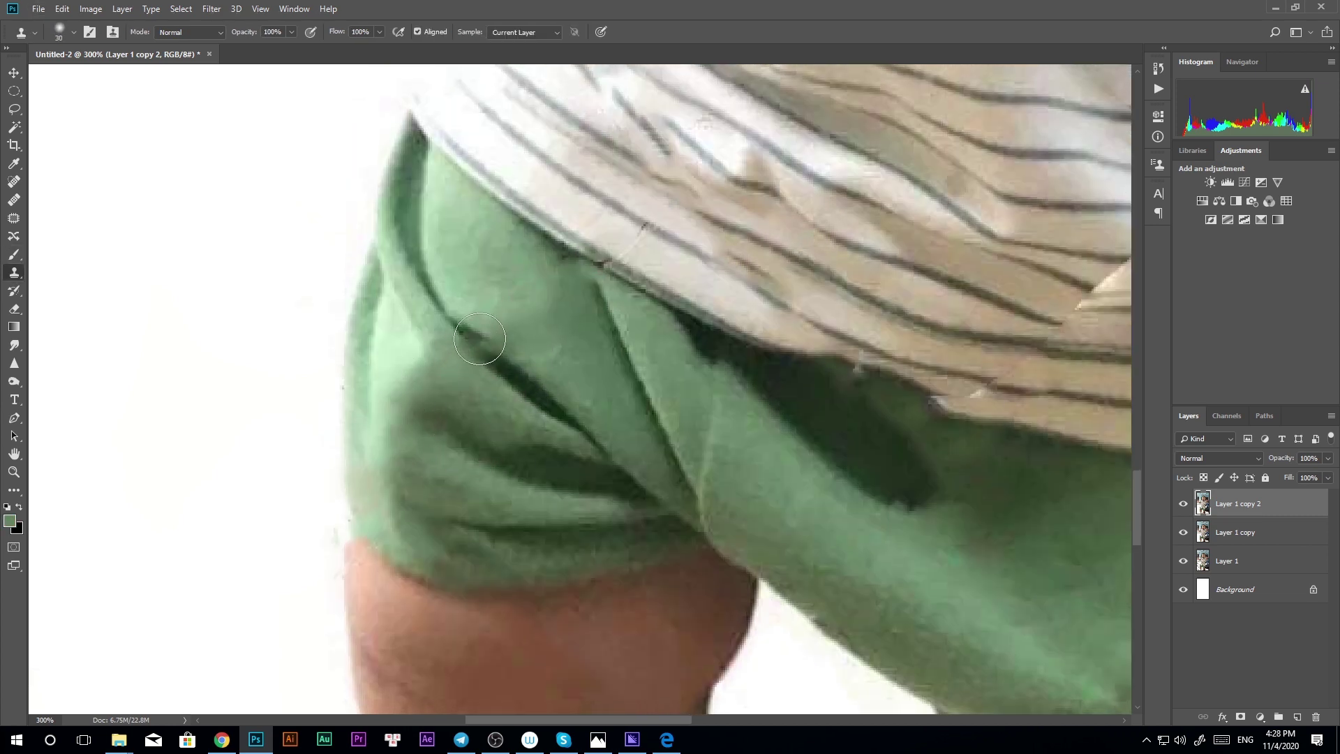
key("bracketleft")
key("bracketleft")
scroll(577, 417, "down", 3)
scroll(578, 417, "up", 1)
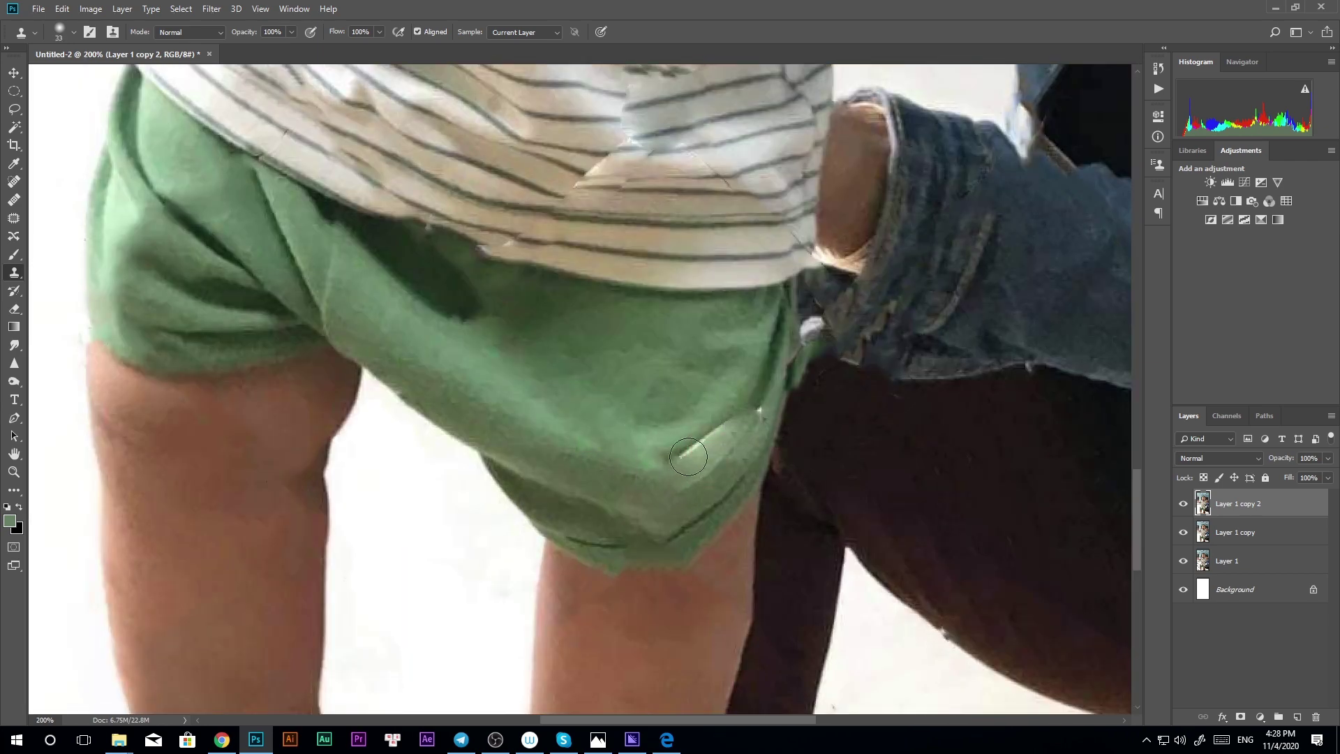
Return to the Brush and review the cleaned shorts at different zoom levels
key("b")
key("s")
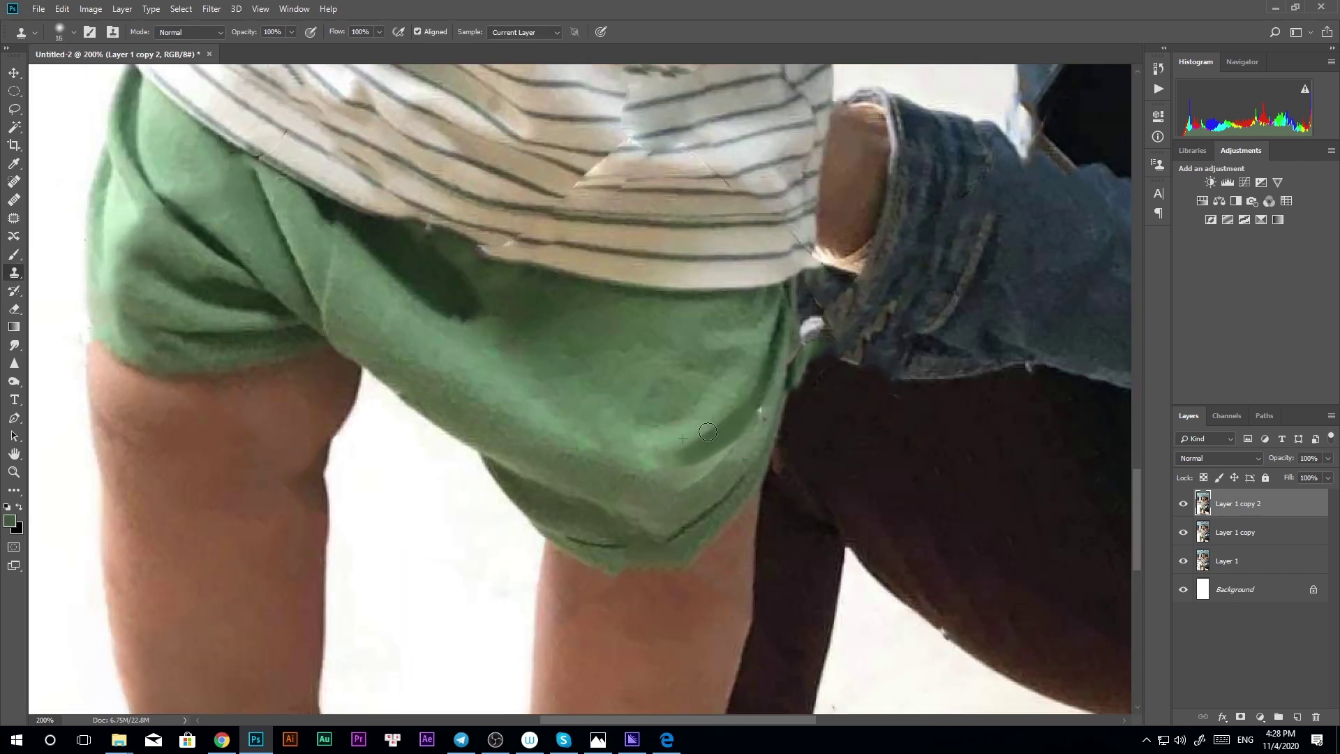
key("b")
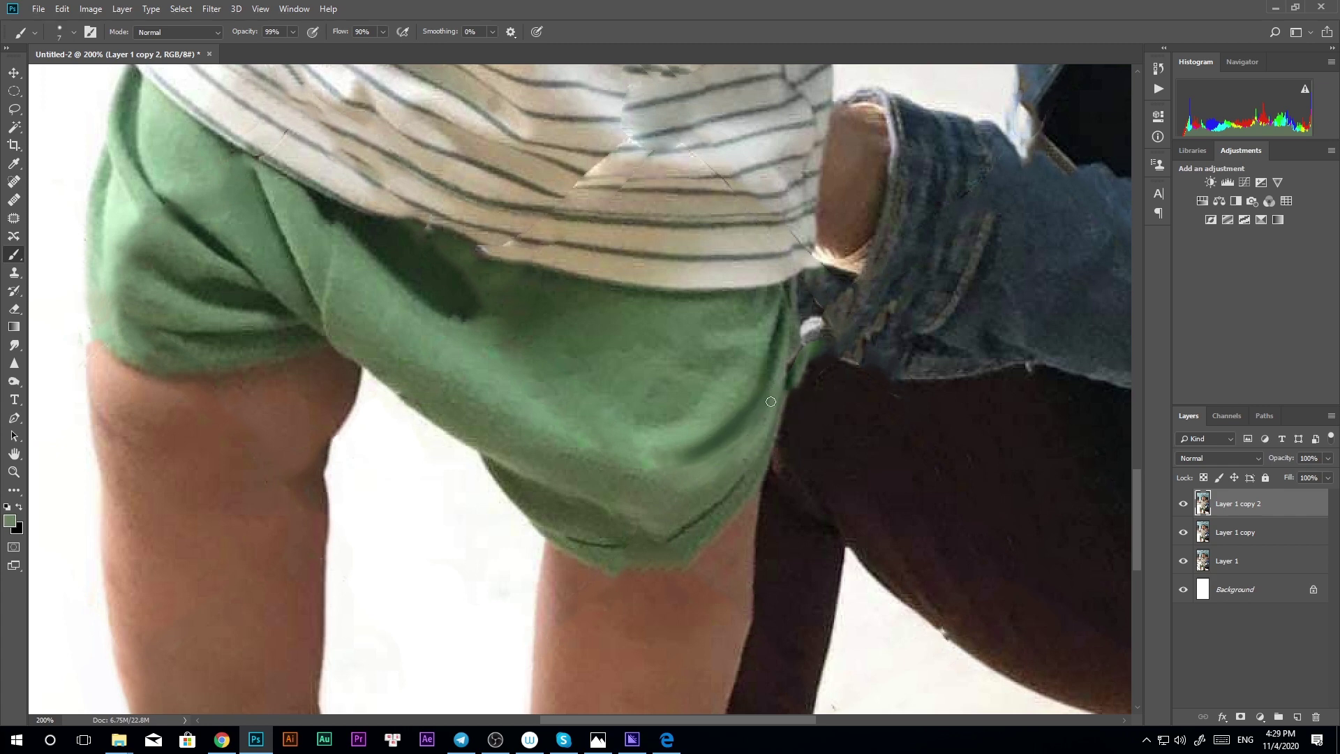
scroll(517, 335, "down", 2)
scroll(509, 412, "down", 1)
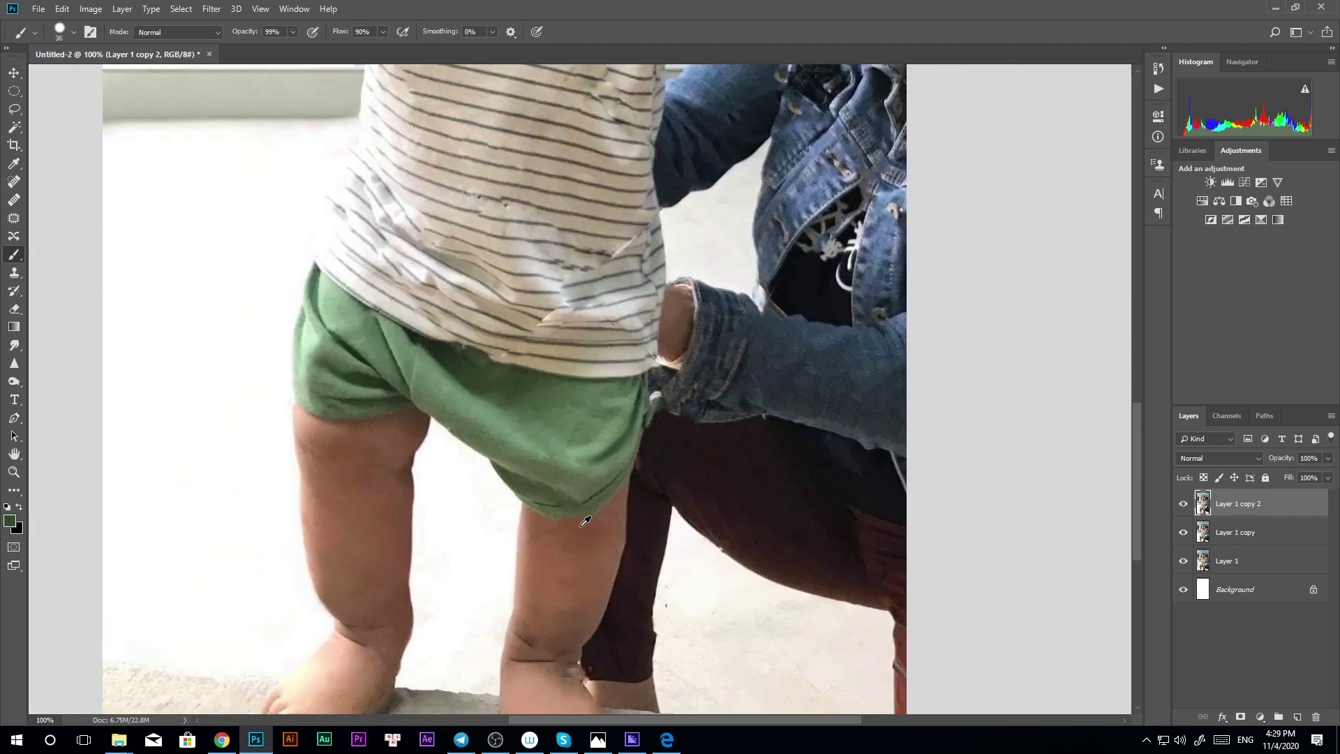
scroll(585, 521, "up", 1)
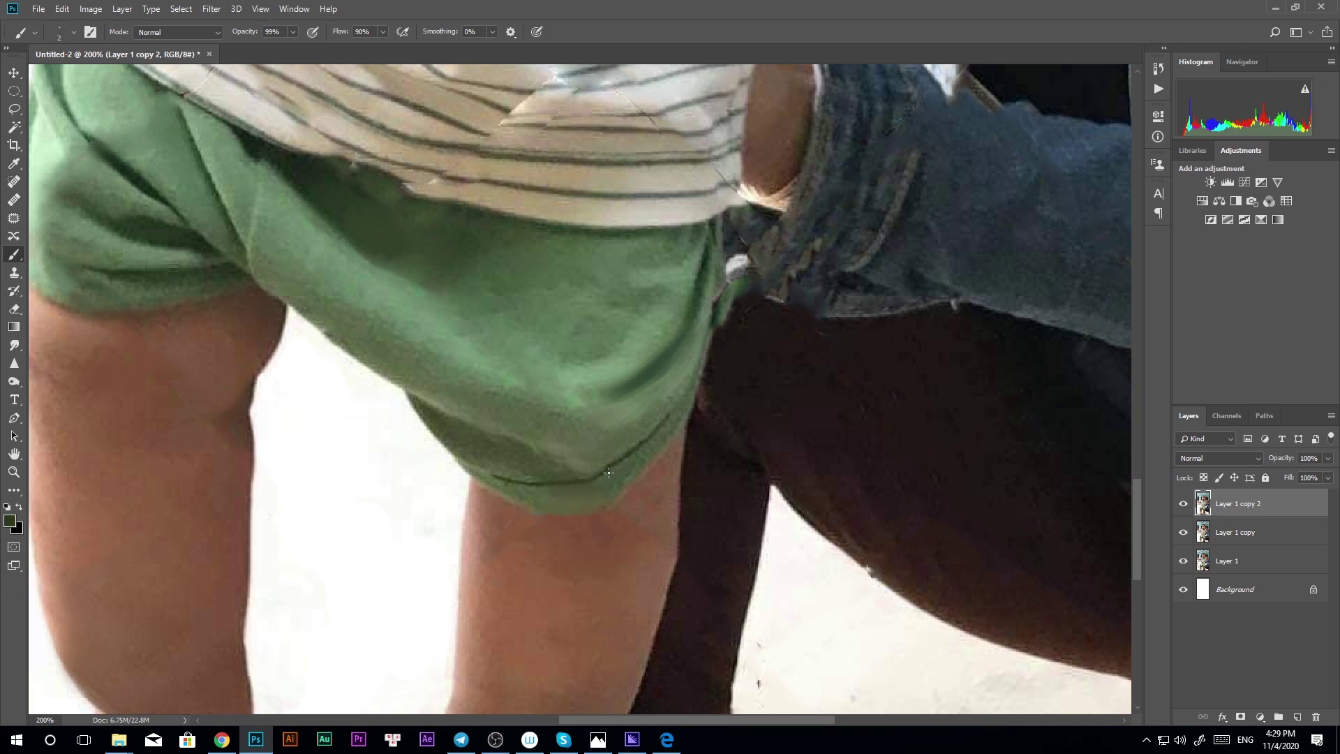
scroll(612, 495, "down", 3)
Sample light and darker skin tones from the raised arm and wrist
scroll(706, 500, "down", 3)
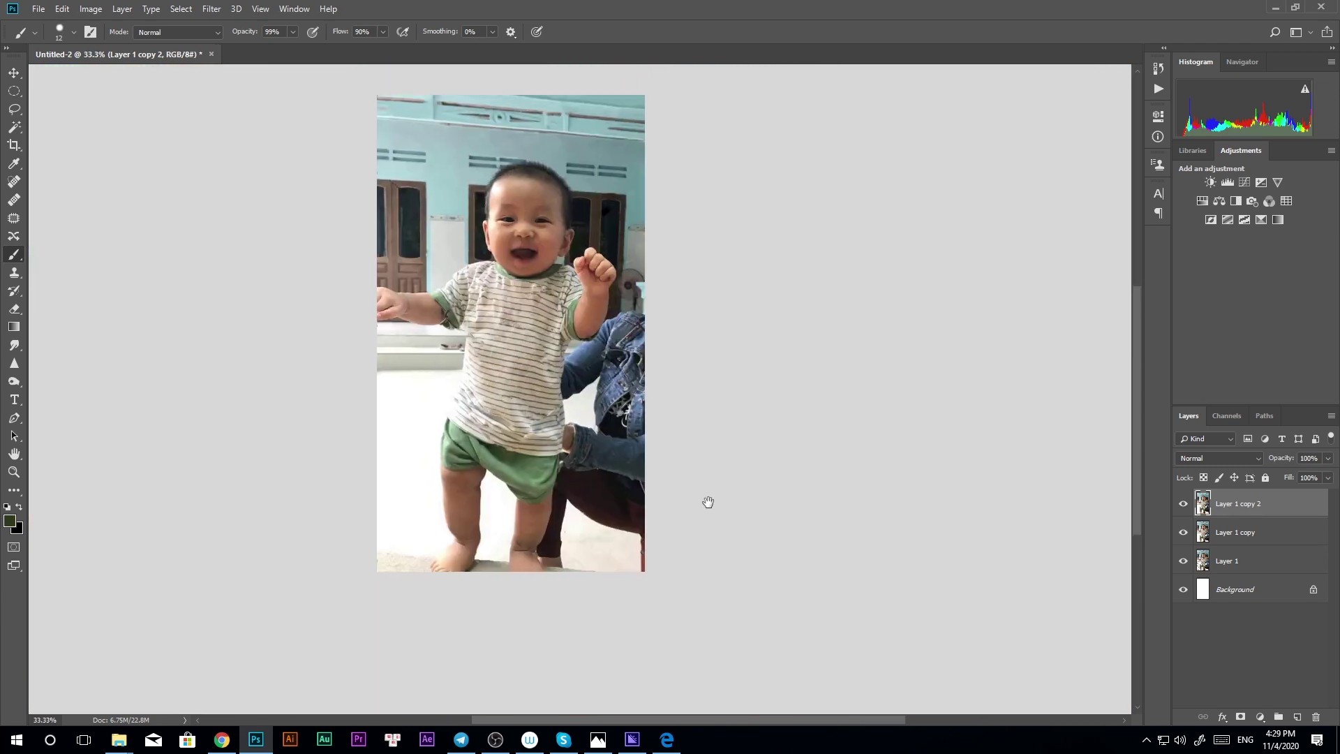
scroll(777, 493, "up", 1)
scroll(677, 375, "up", 3)
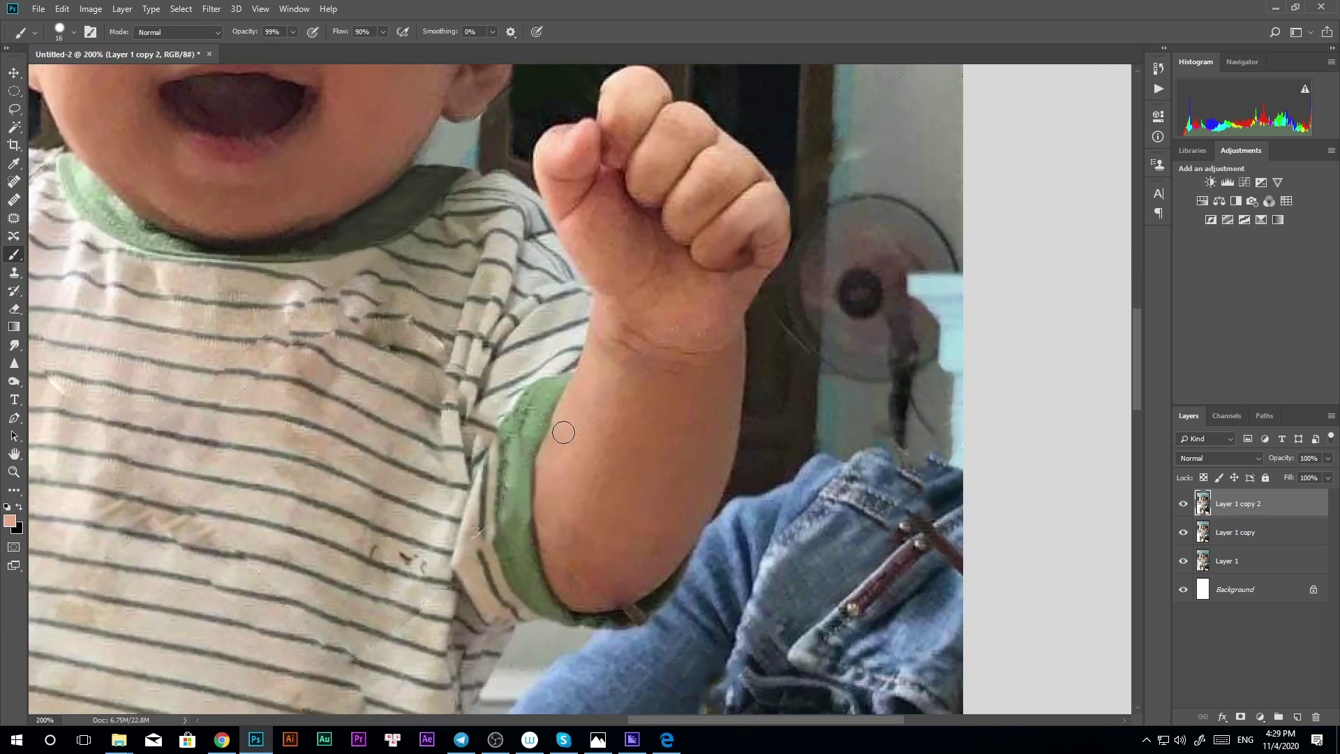
left_click(559, 420, "alt")
left_click(644, 372, "alt")
scroll(745, 397, "up", 1)
left_click(692, 411, "alt")
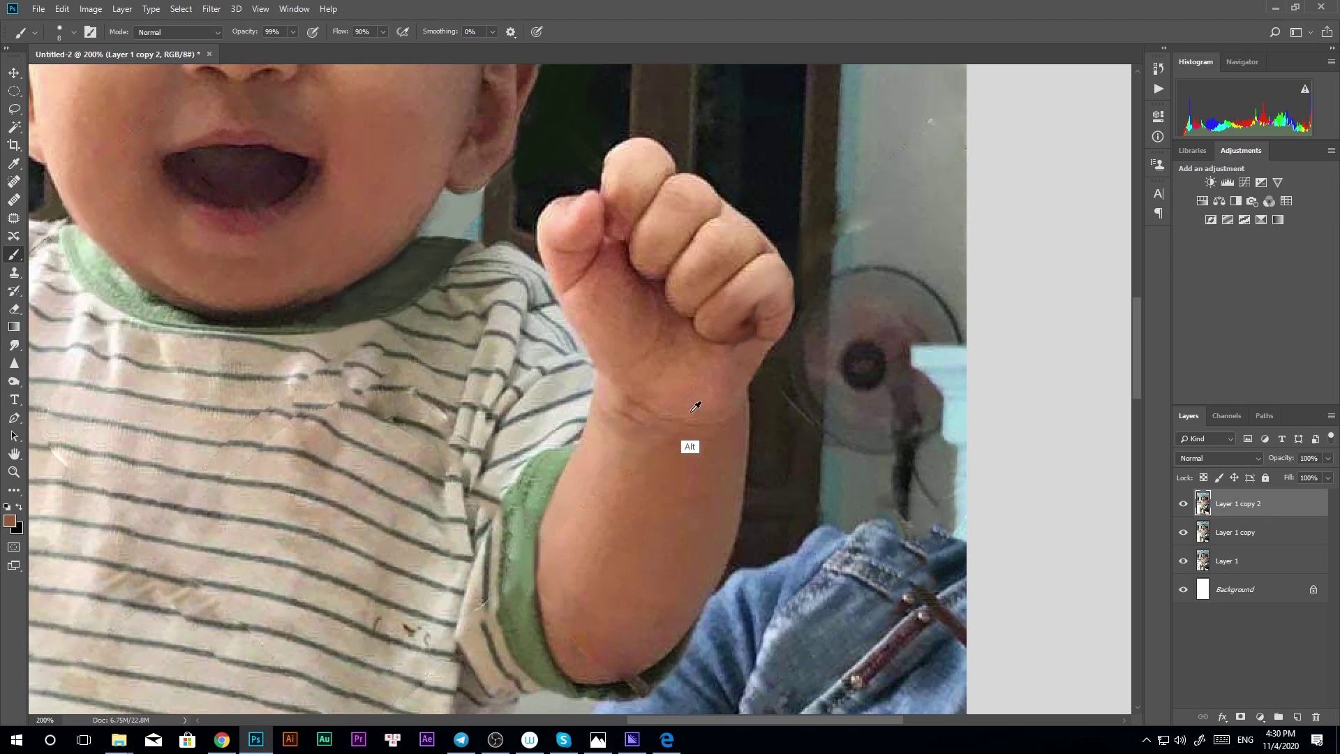
Enlarge the brush and paint the leg's skin colour over the wire near the crease
scroll(724, 388, "down", 3)
scroll(688, 470, "up", 2)
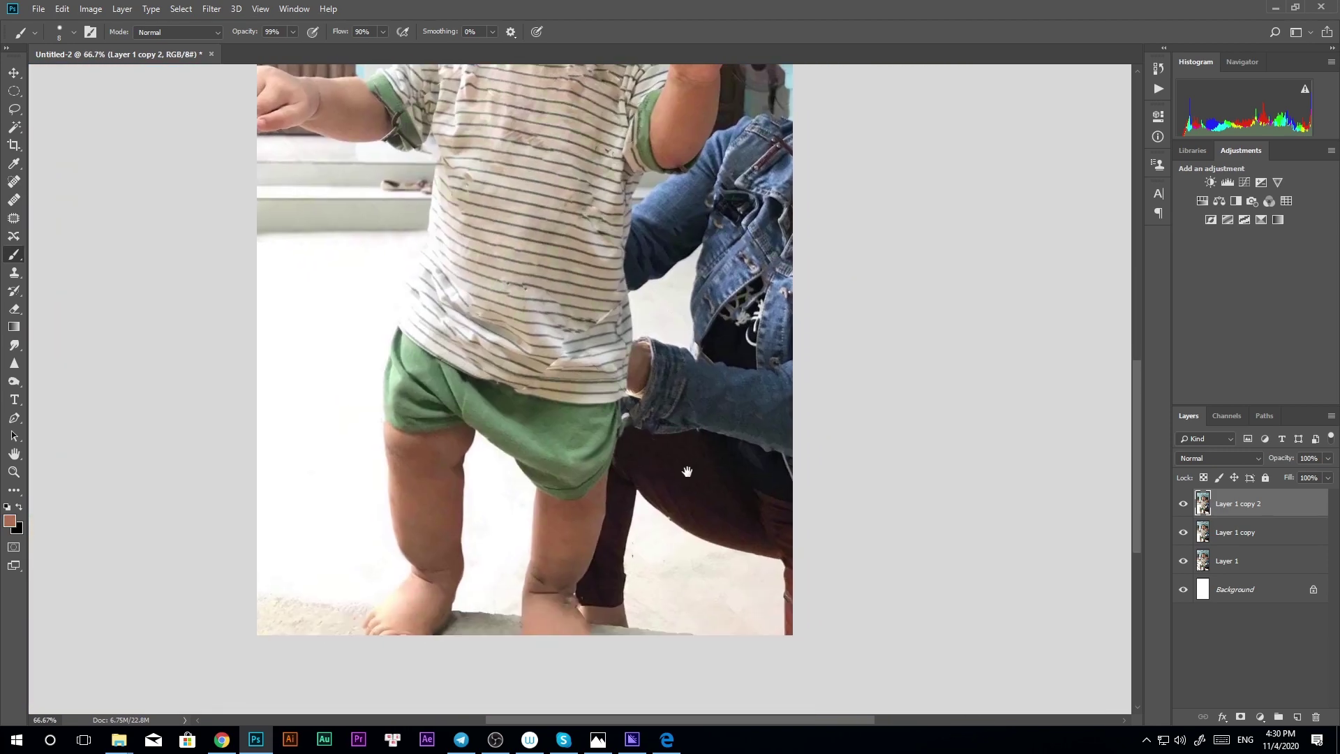
scroll(545, 572, "up", 1)
scroll(526, 570, "up", 1)
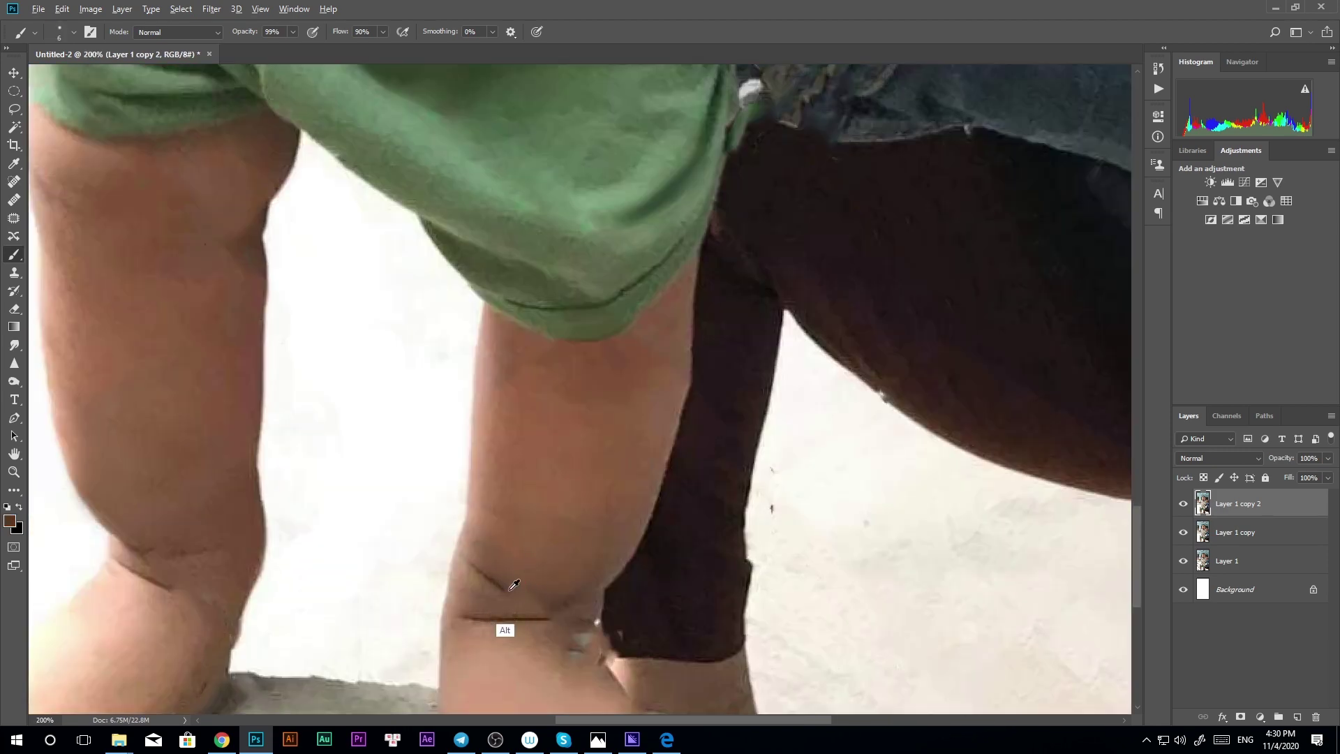
key("bracketright")
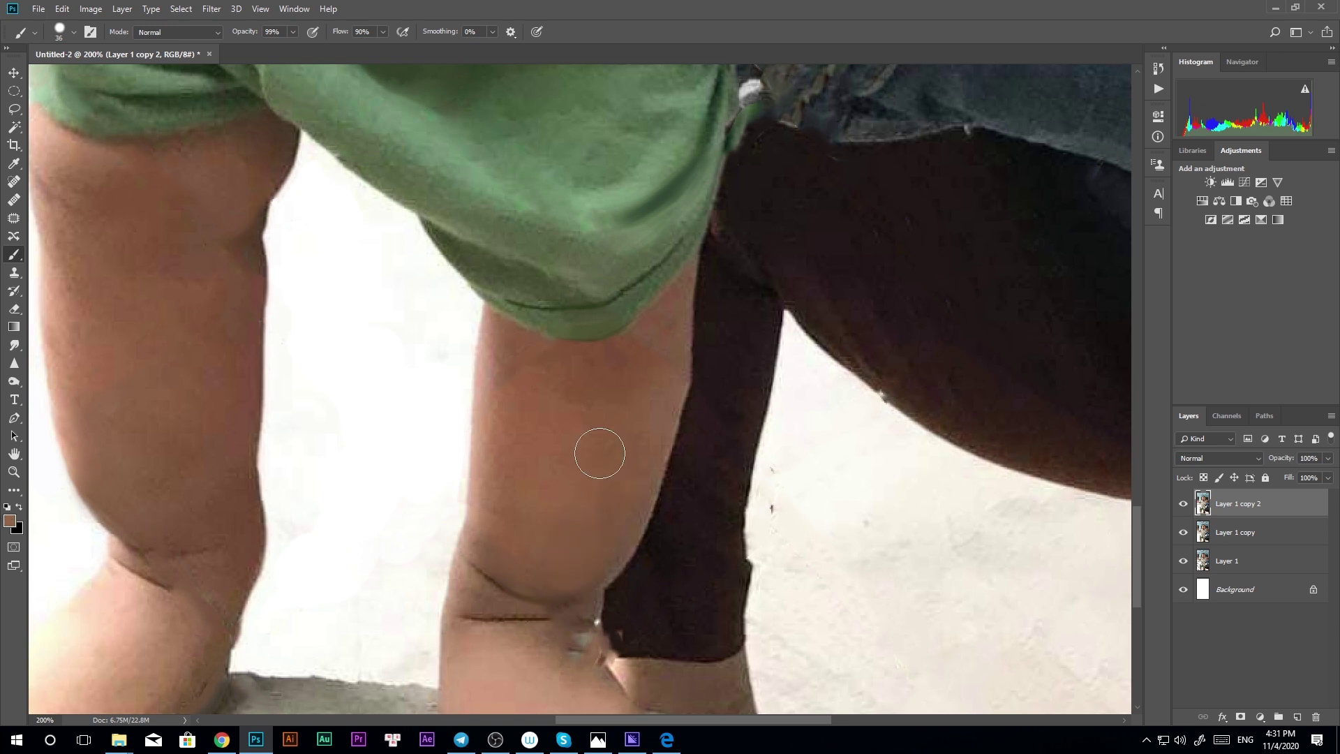
left_click(493, 376, "alt")
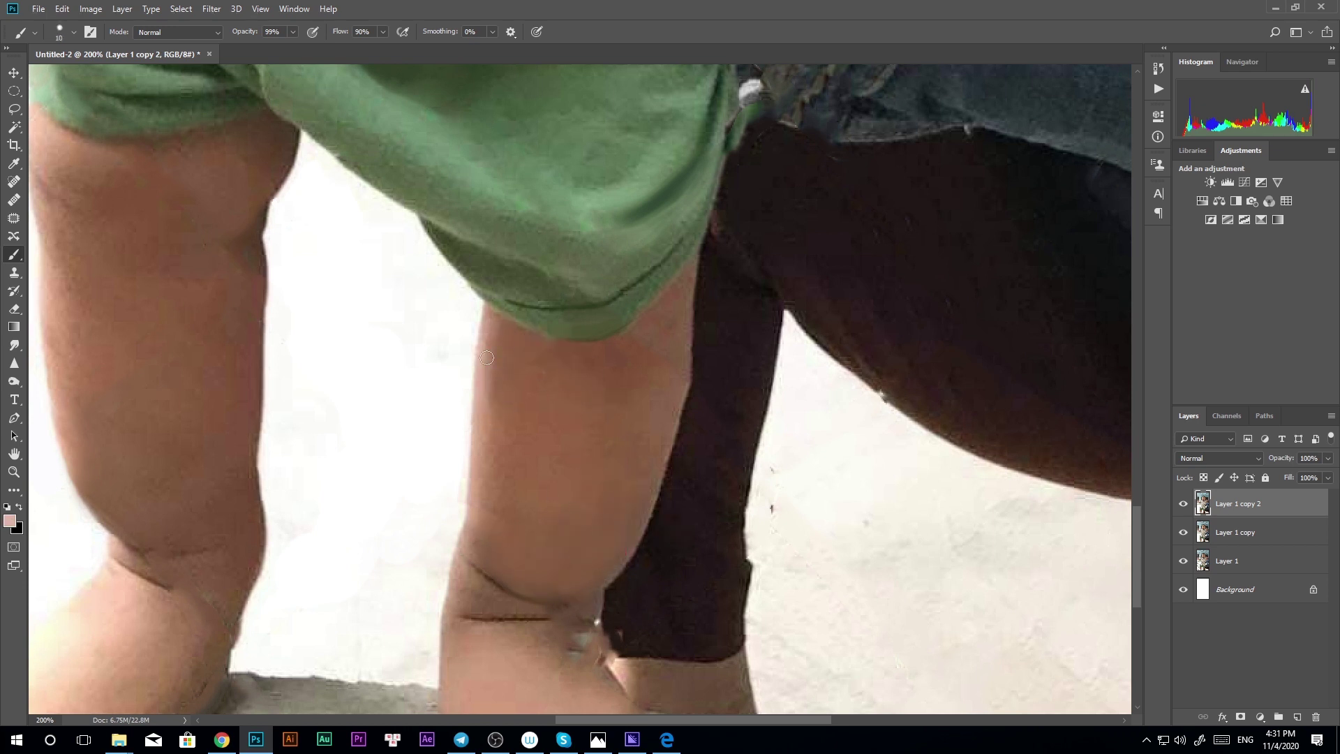
Switch to the Clone Stamp, zoom out to check, and add an empty Layer 2
key("s")
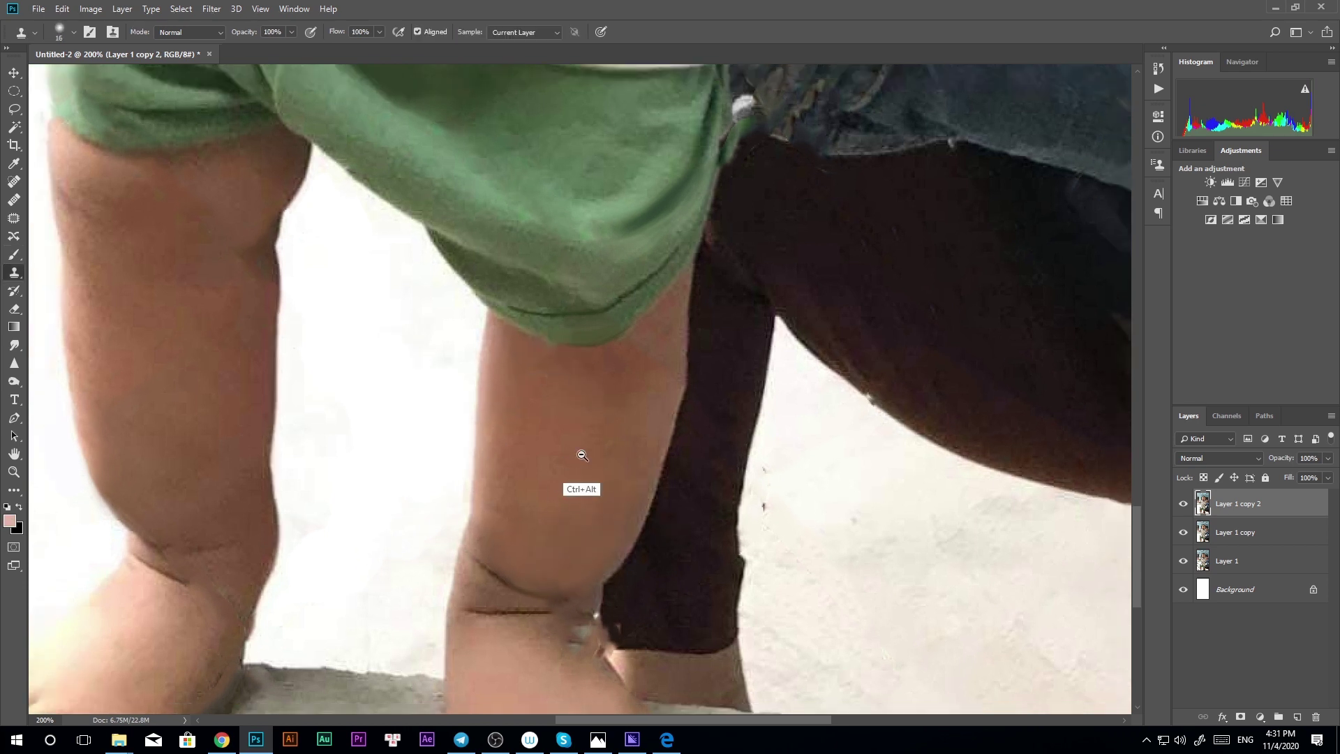
scroll(578, 449, "up", 1)
scroll(644, 413, "down", 4)
scroll(667, 476, "down", 2)
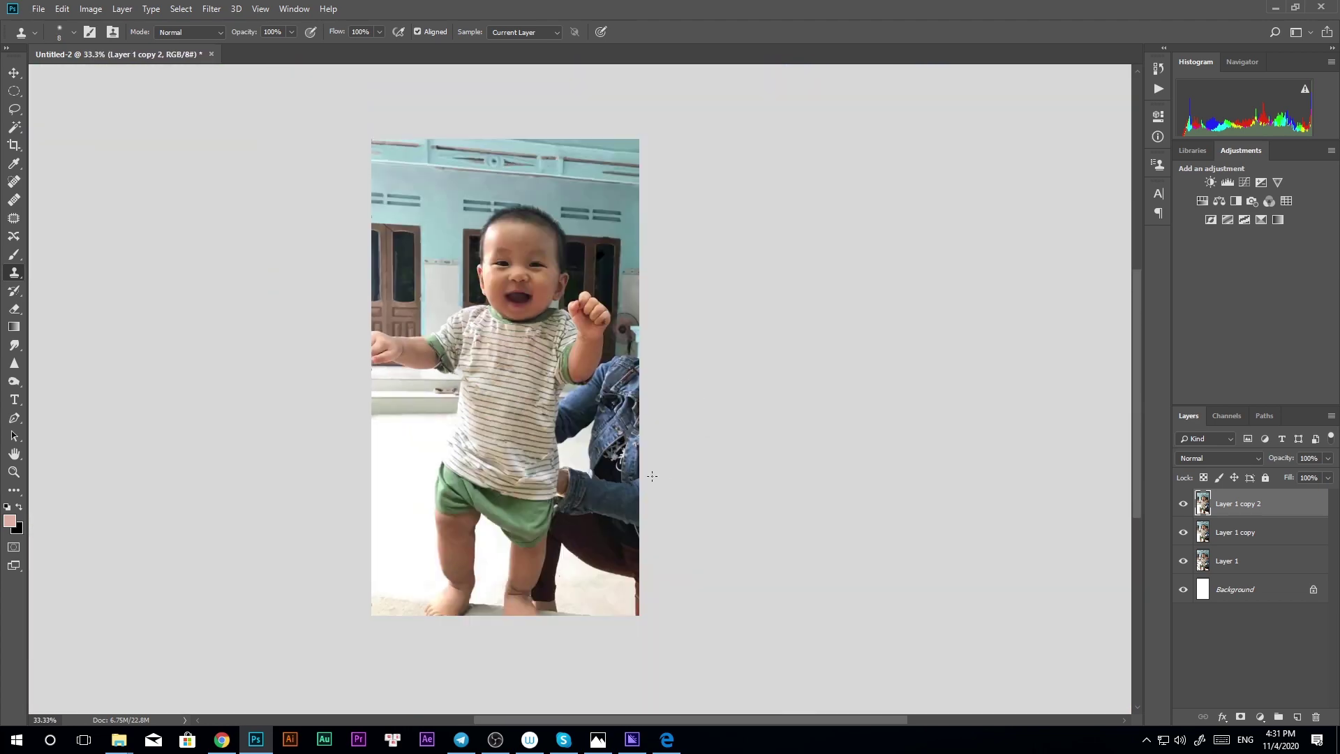
scroll(628, 481, "up", 4)
key("ctrl+shift+alt+n")
Patch the shirt hem with a copied clean shirt area, trim its edges and merge it down
key("l")
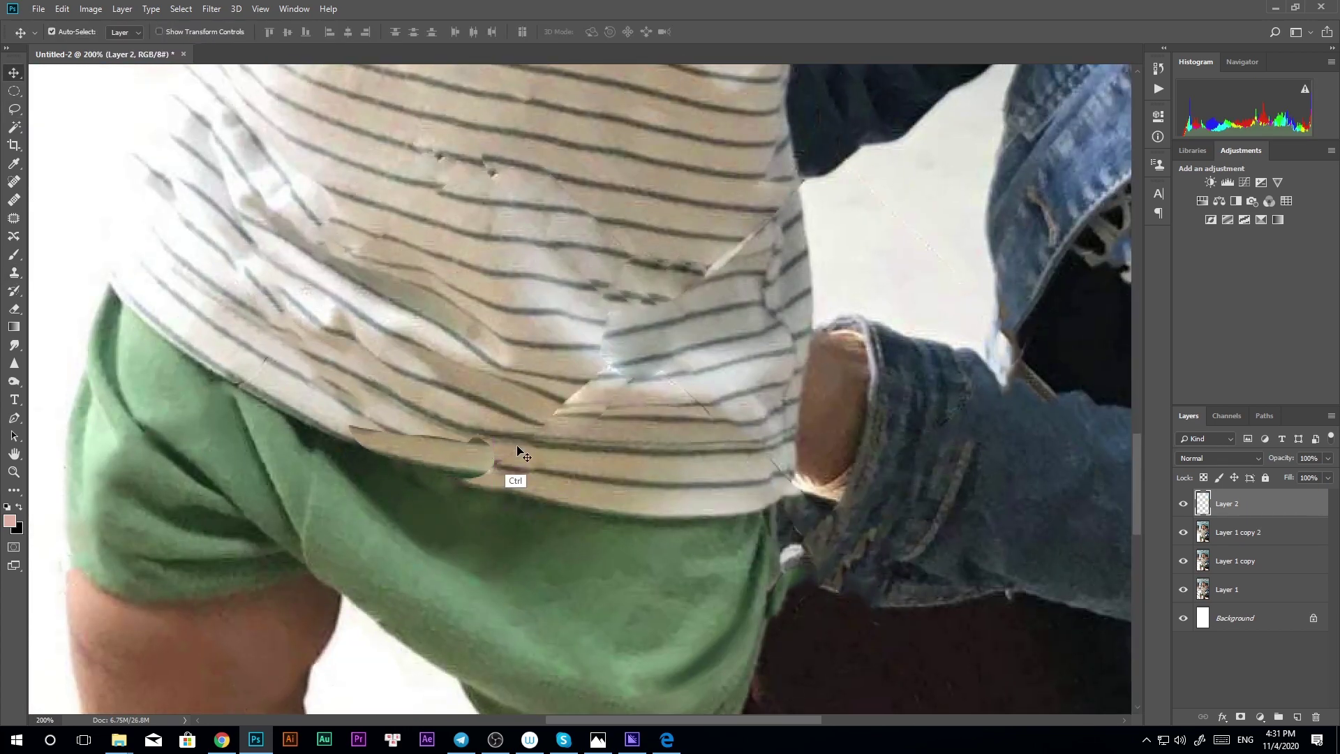
mouse_move(514, 449)
left_mouse_down()
mouse_move(320, 440)
mouse_move(513, 447)
left_mouse_up()
key("ctrl+d")
key("e")
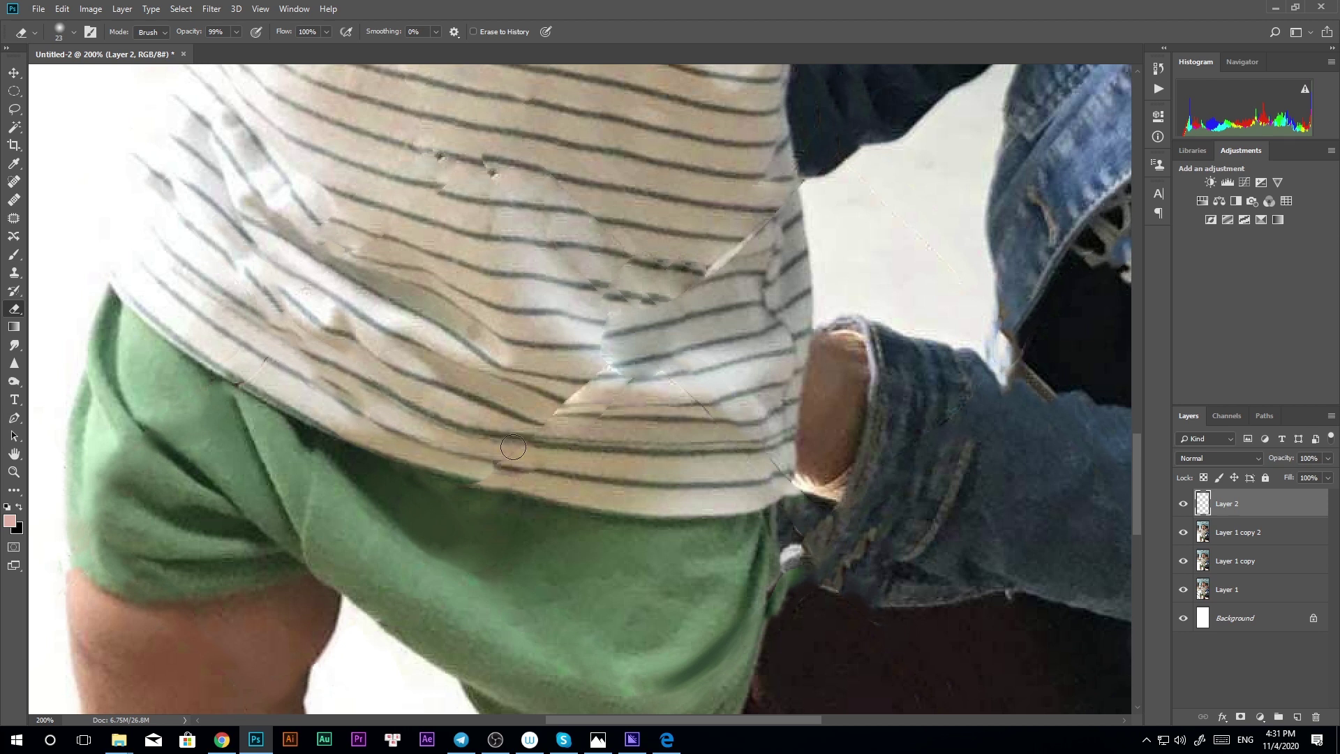
key("ctrl+e")
key("b")
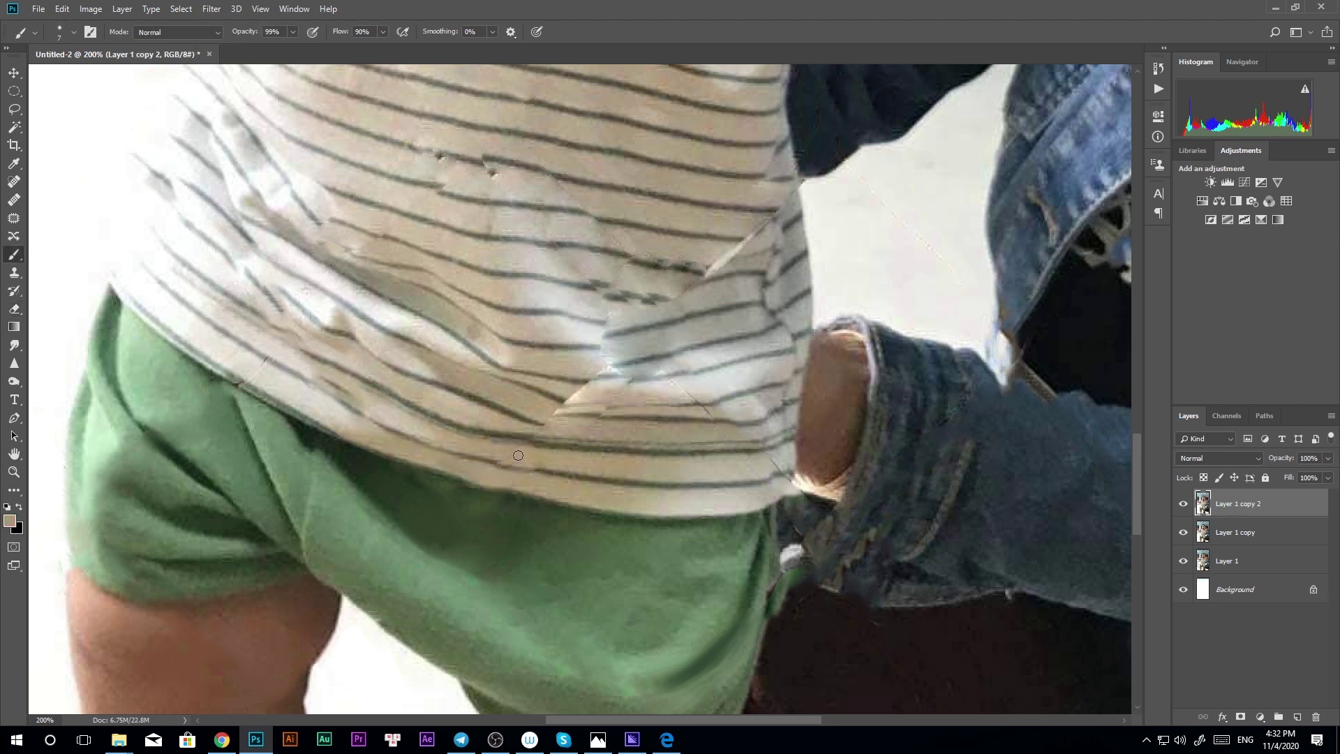
Lighten the shirt's wire streak with sampled light shirt colour and set a clone source on clean fabric
left_click(341, 384, "alt")
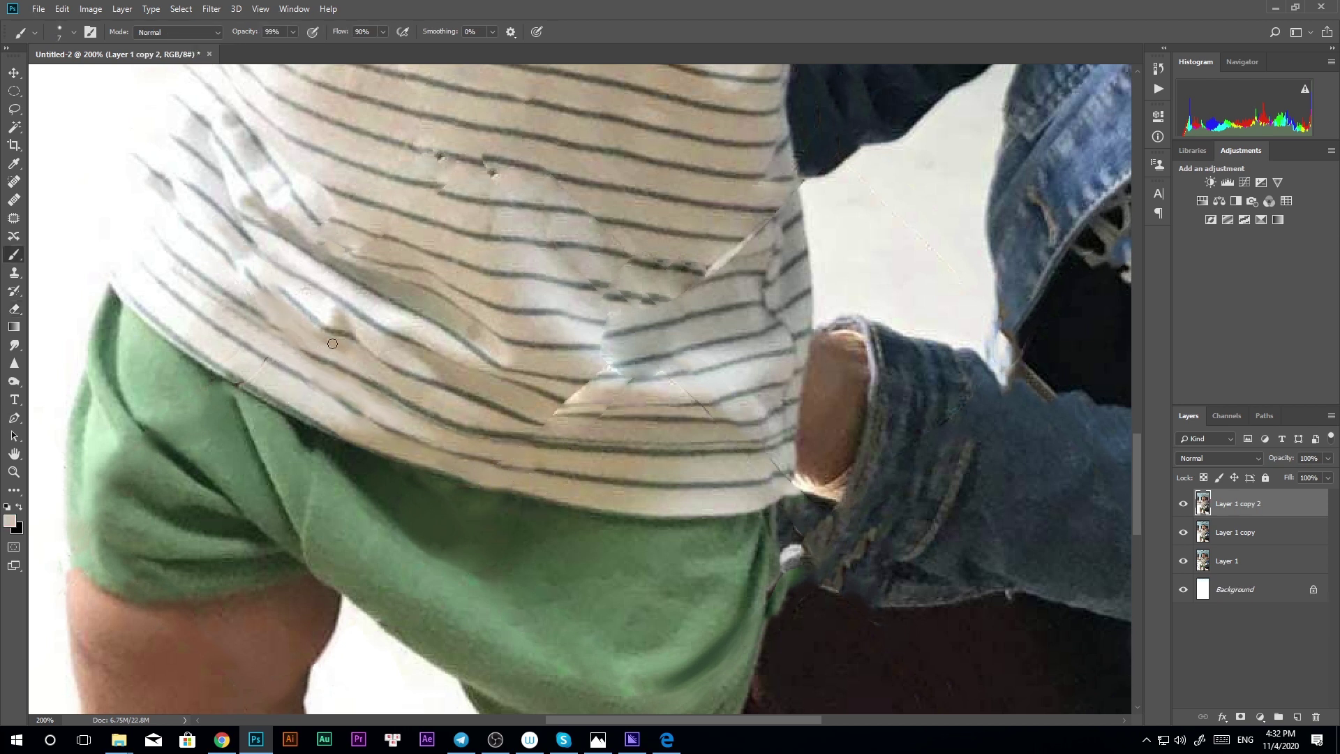
left_click_drag(313, 330, 301, 293)
key("s")
left_click(248, 274, "alt")
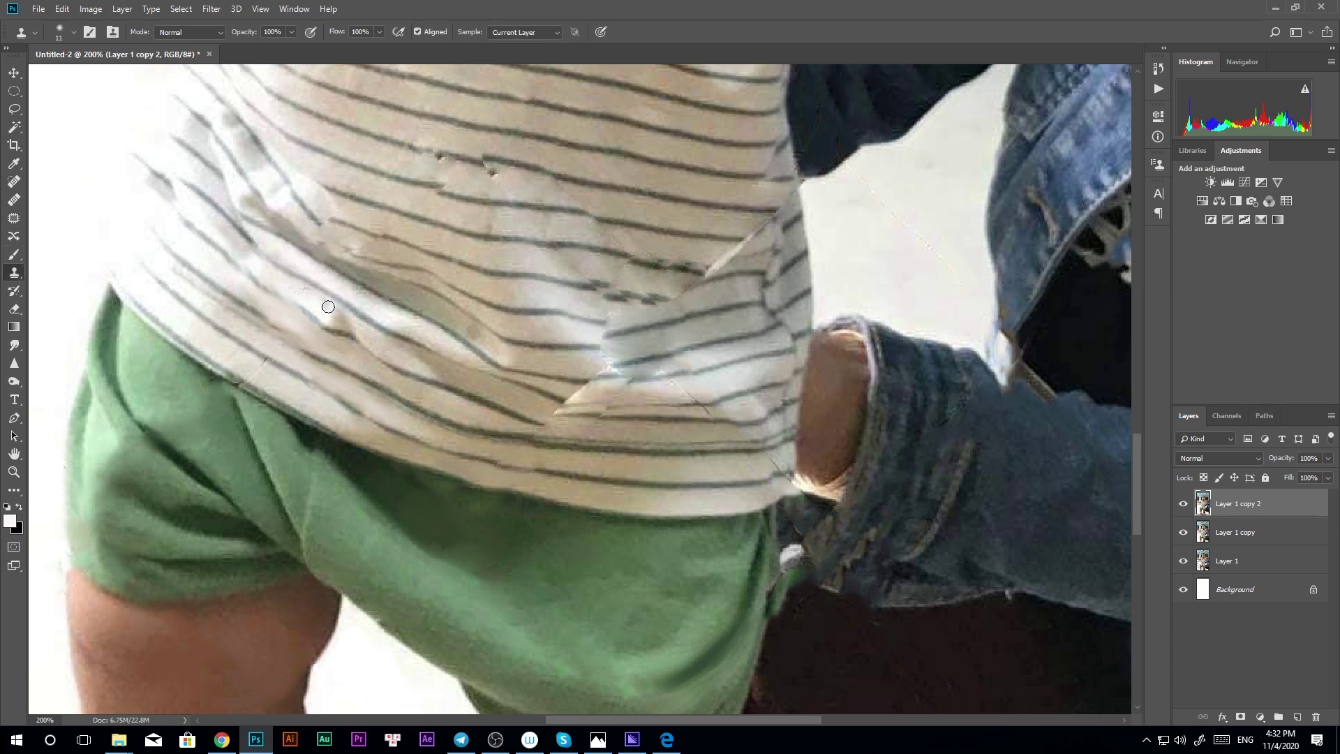
Cover the wire streak and dark marks along the stripe on the shirt's right side
left_click_drag(290, 304, 492, 452)
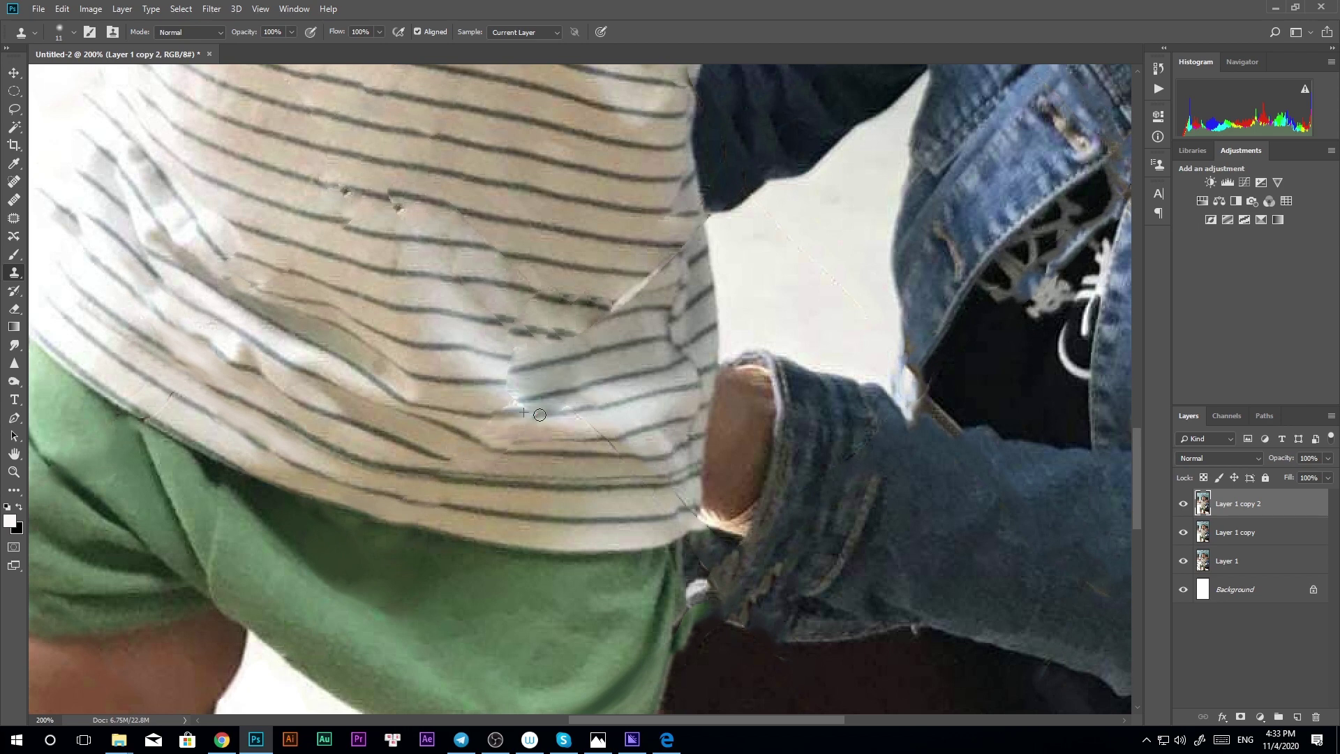
key("alt")
left_click(543, 395, "alt")
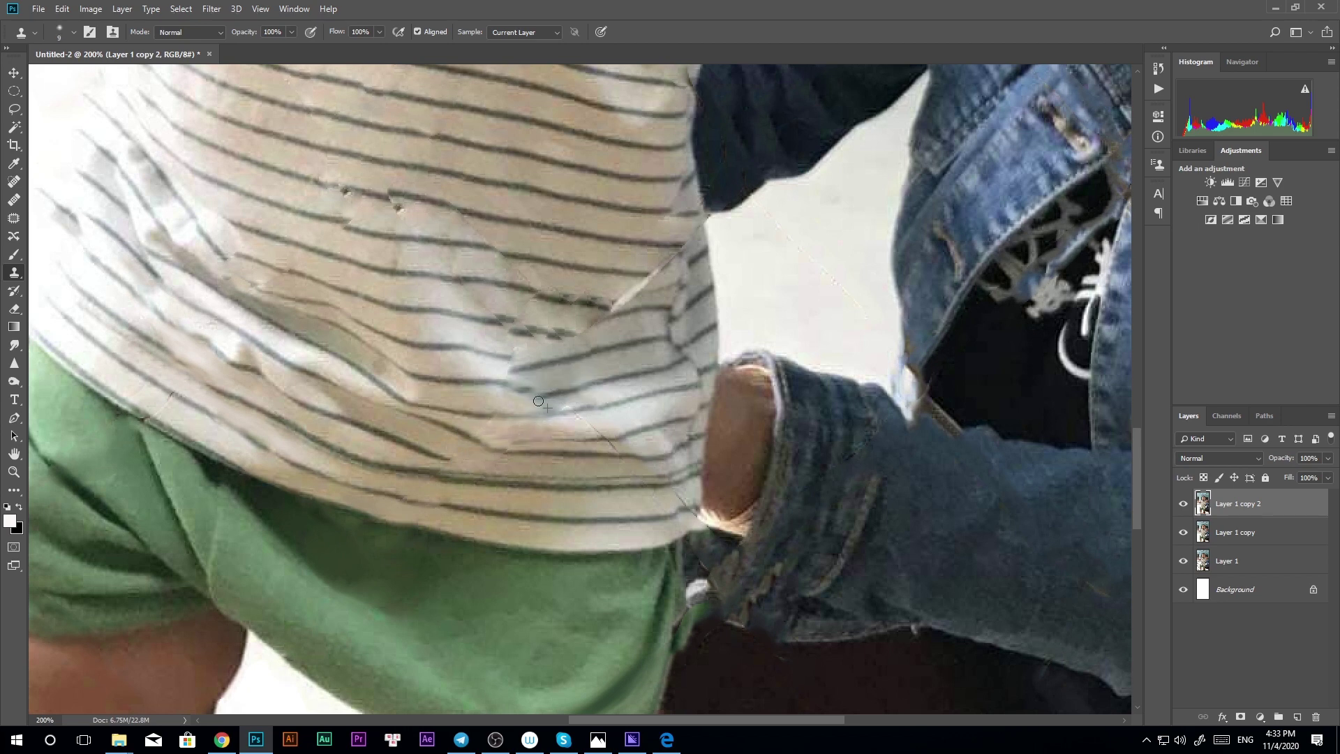
left_click_drag(571, 399, 547, 479)
key("ctrl+plus")
key("b")
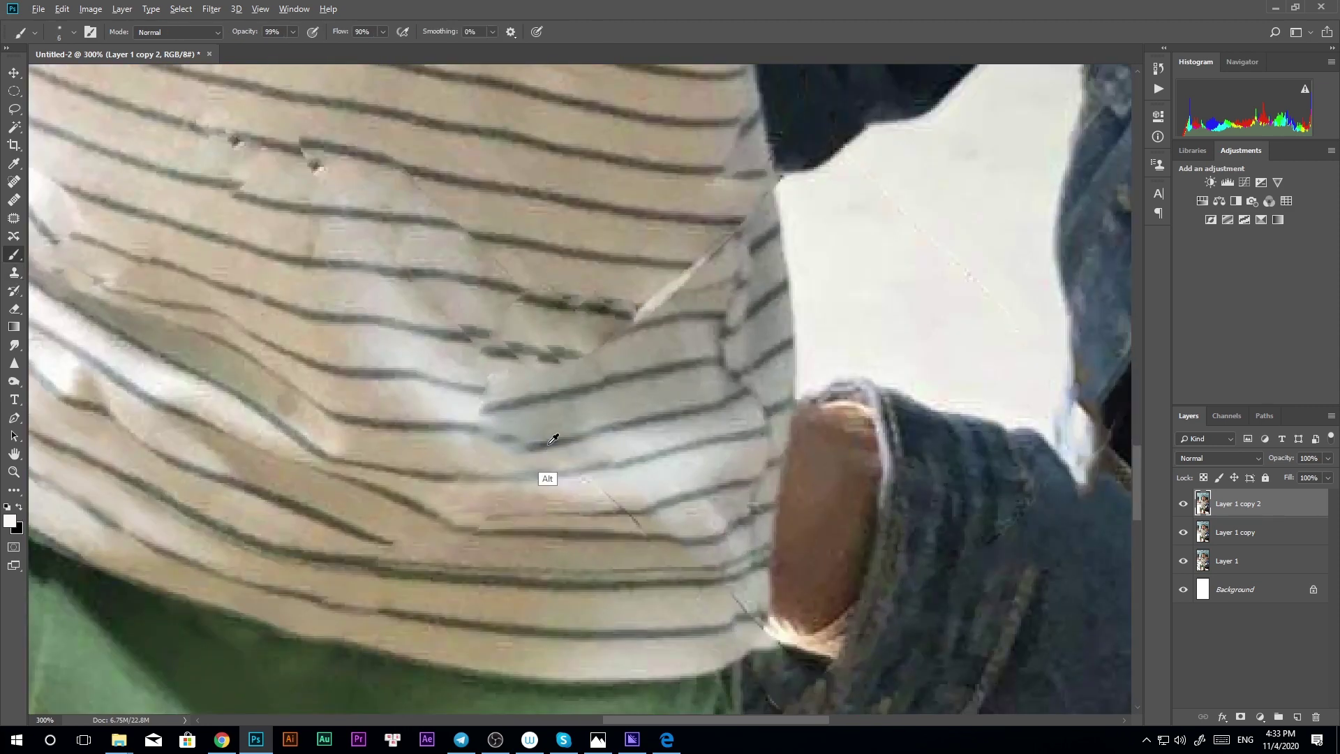
left_click_drag(475, 400, 519, 410)
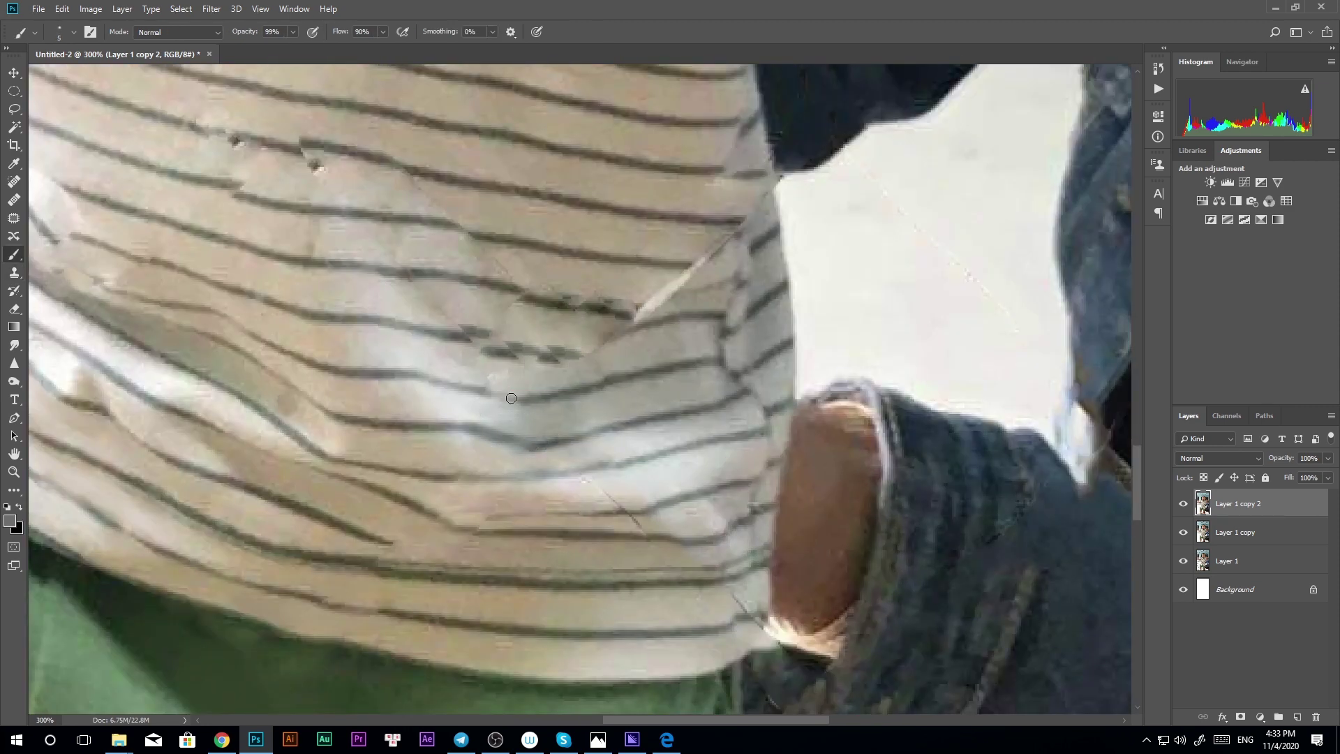
left_click_drag(515, 361, 474, 345)
Paint out the light diagonal wire streak with sampled beige shirt colours
left_click(547, 297, "alt")
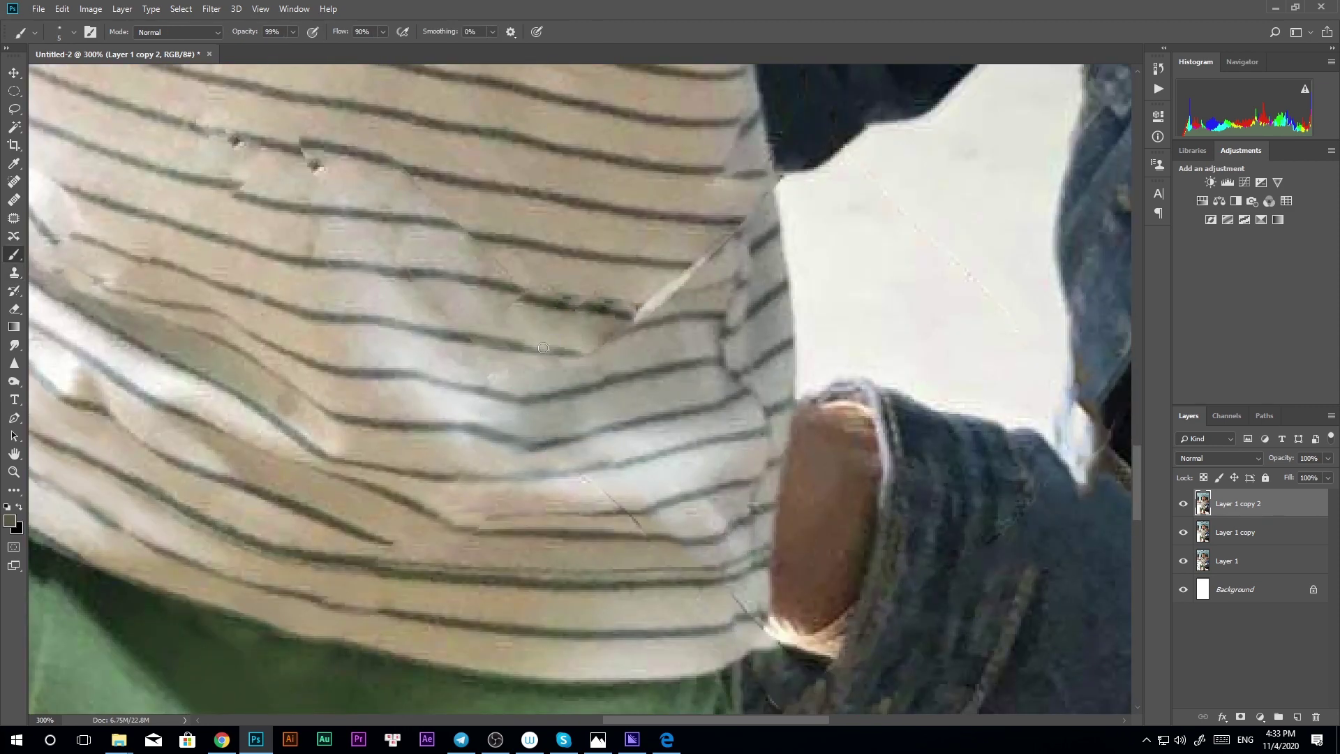
left_click_drag(601, 322, 698, 268)
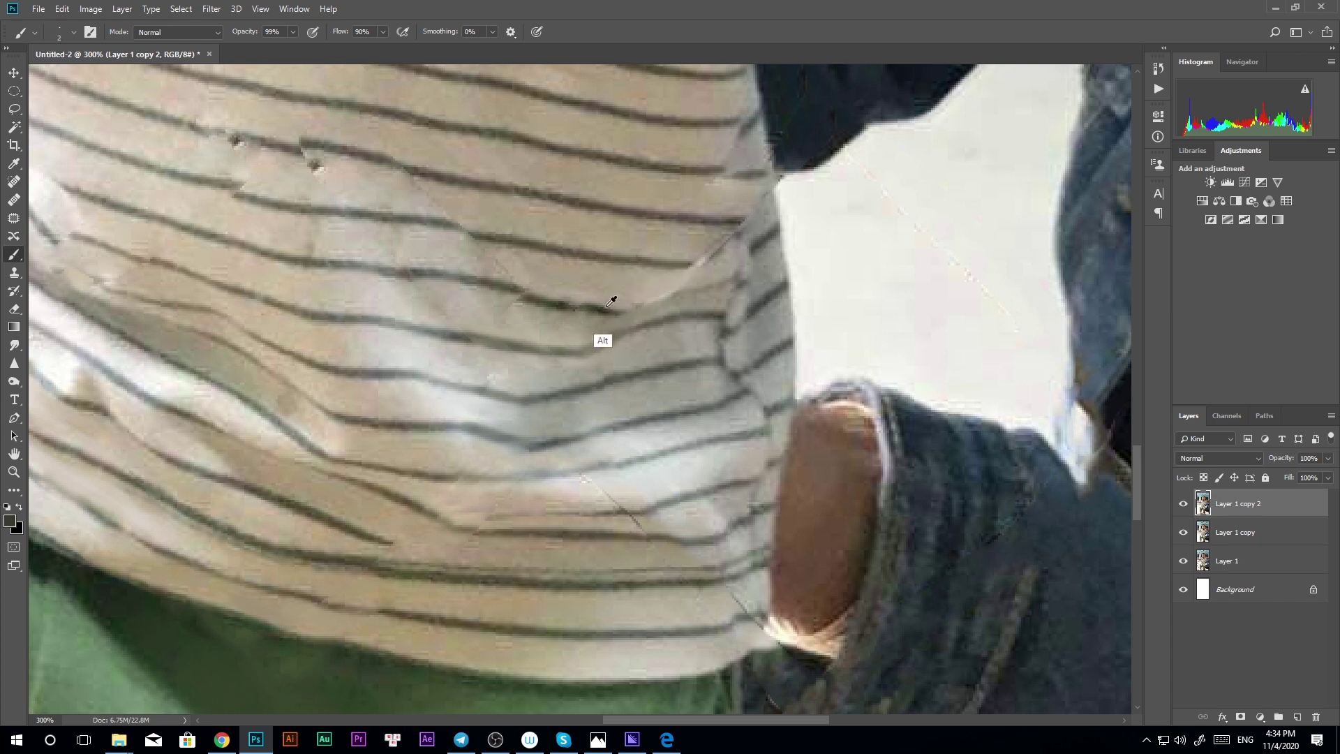
left_click_drag(607, 307, 611, 310)
left_click(716, 251, "alt")
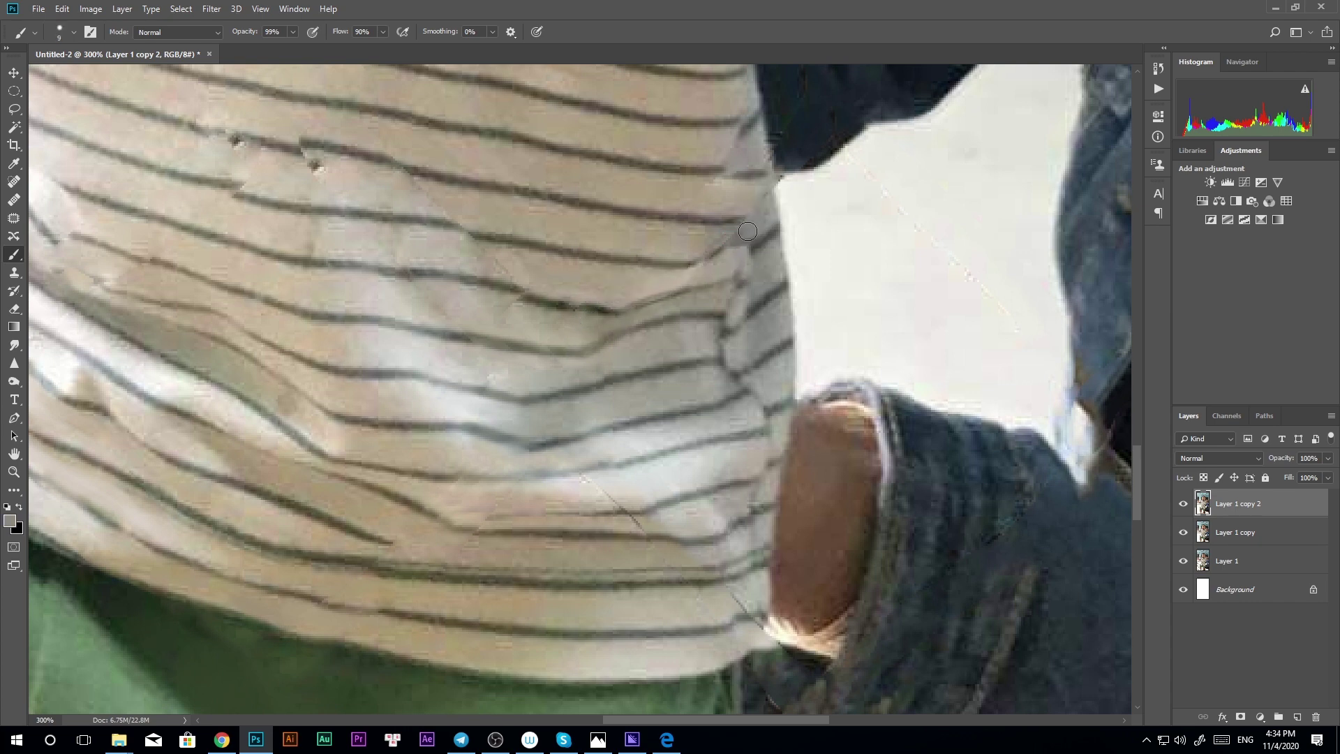
scroll(708, 331, "up", 1)
left_click_drag(708, 331, 739, 297)
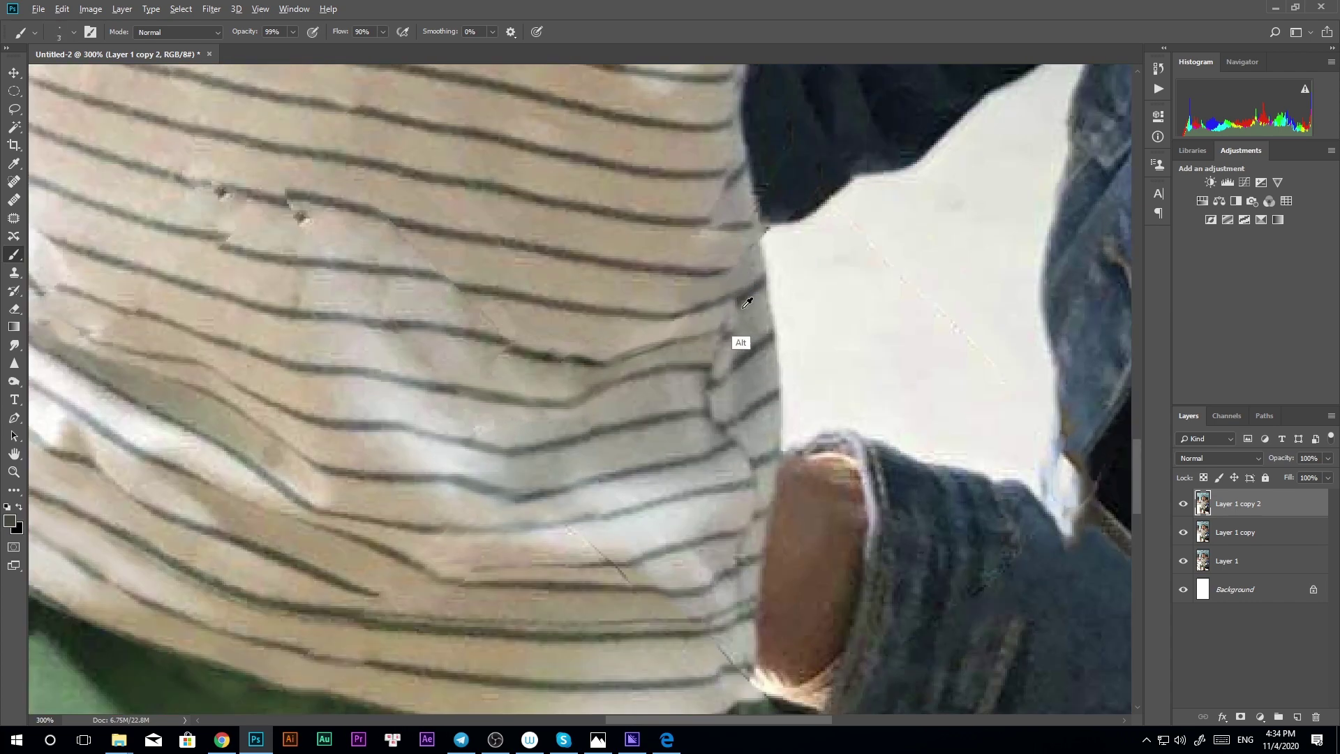
scroll(734, 316, "down", 5)
scroll(539, 365, "up", 4)
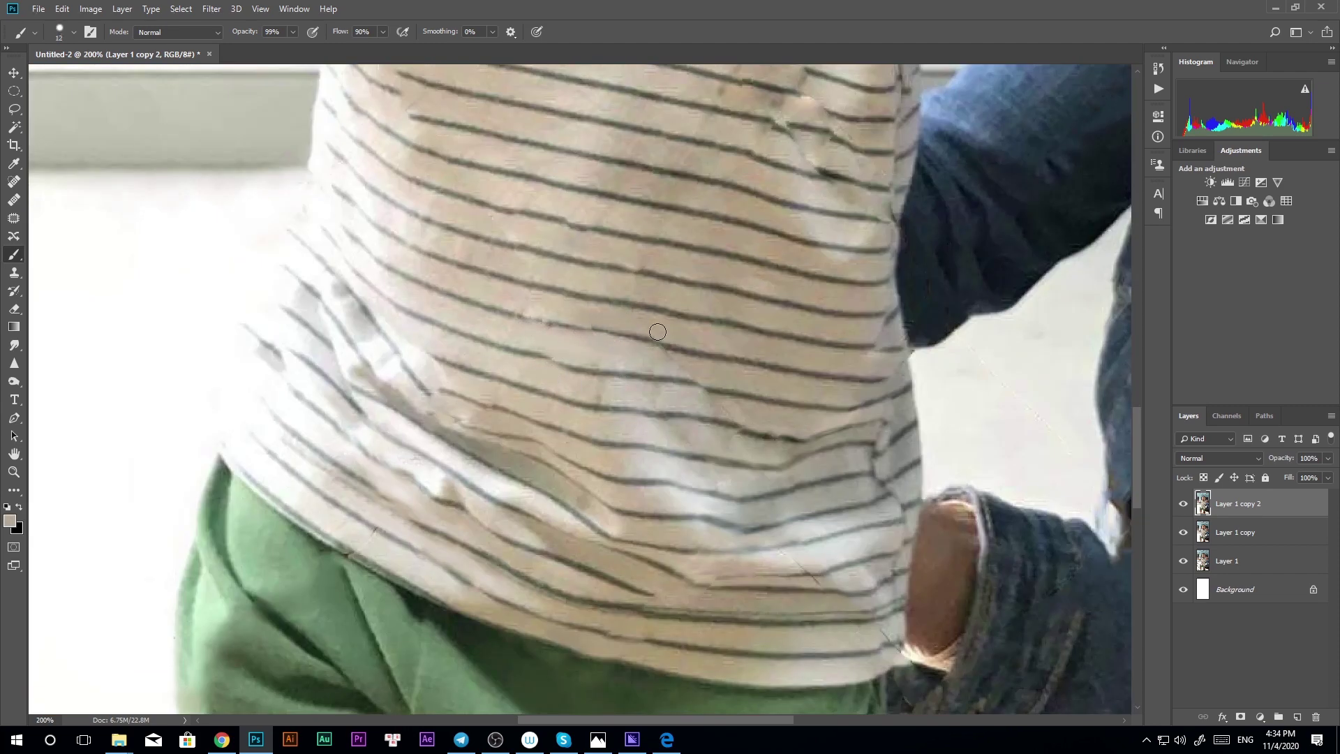
left_click_drag(658, 332, 534, 460)
left_click_drag(388, 241, 412, 291)
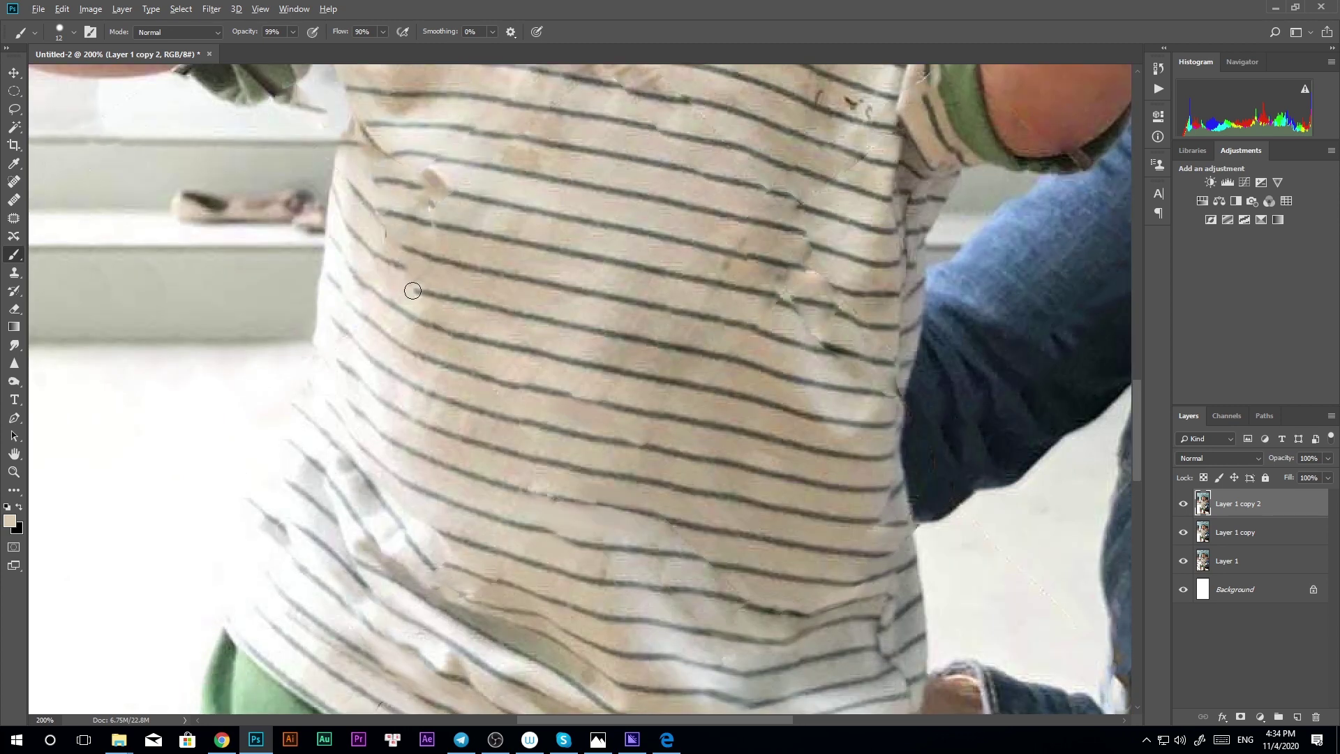
left_click(391, 216, "alt")
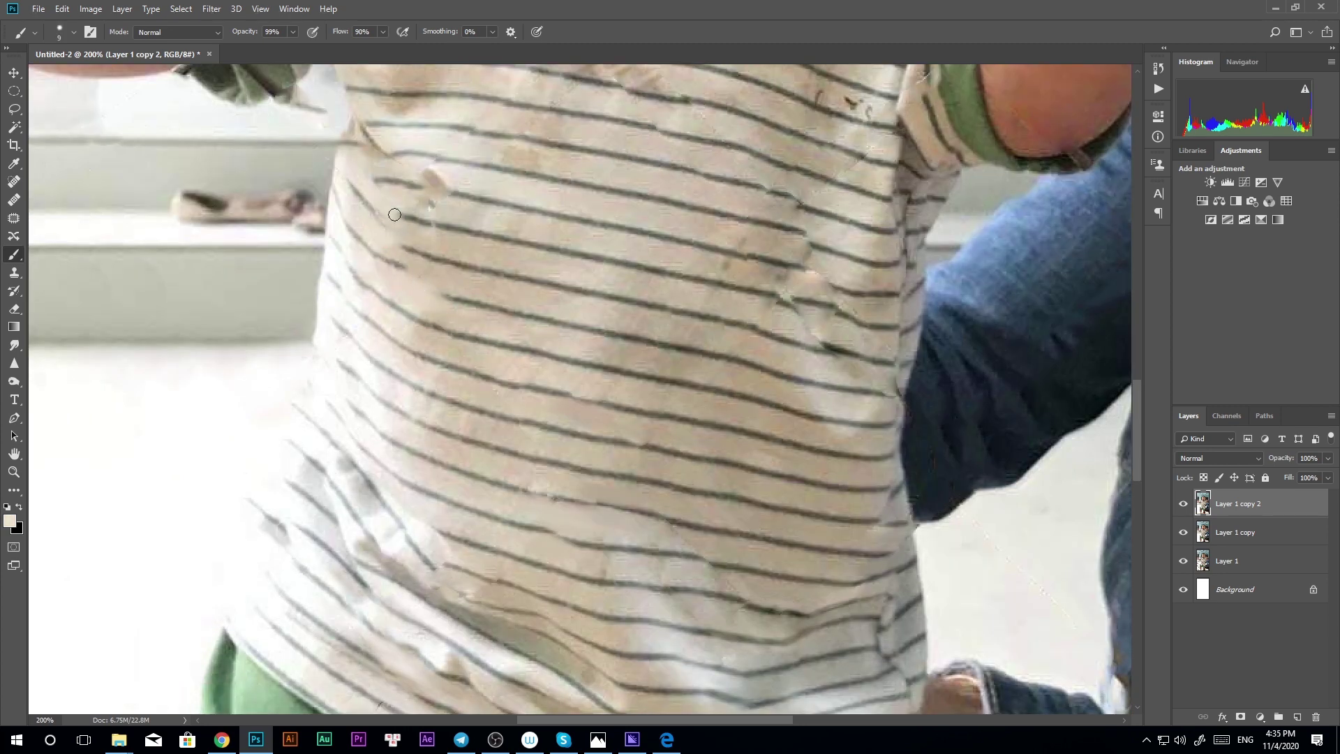
left_click_drag(415, 163, 419, 257)
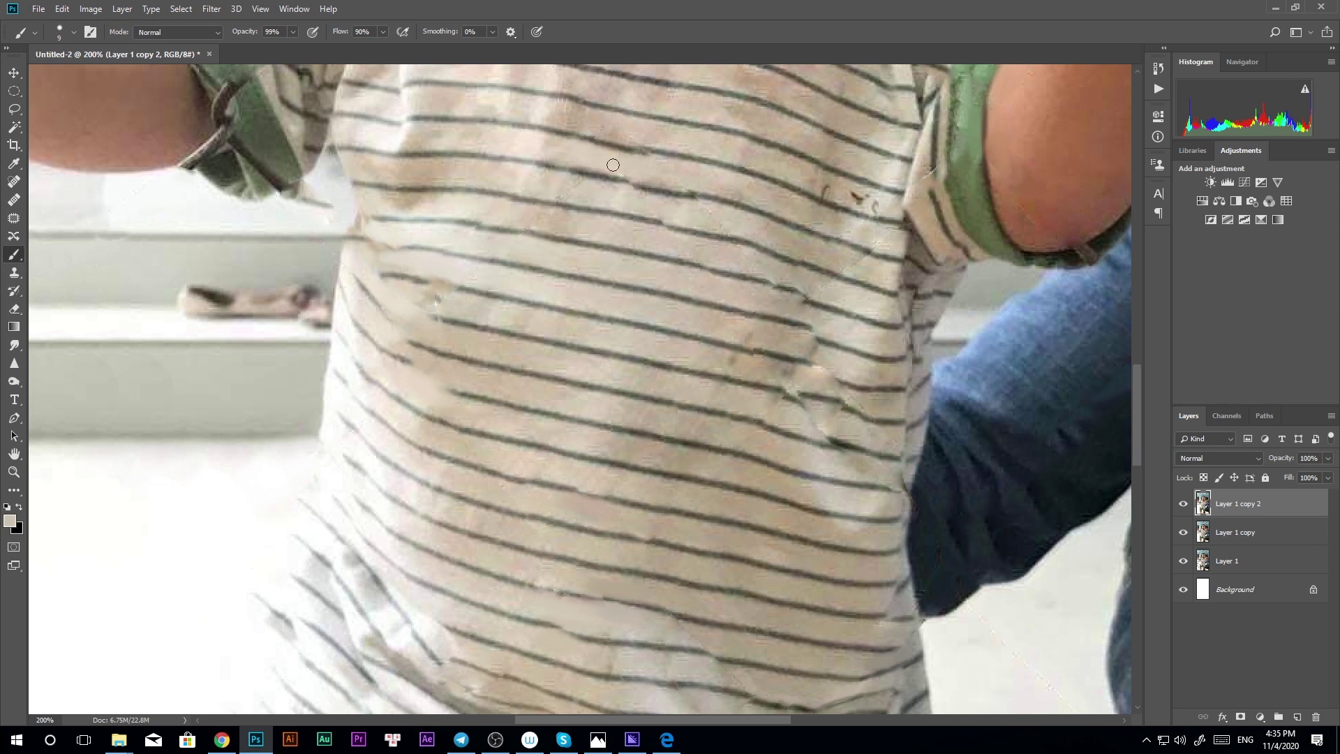
left_click_drag(660, 194, 600, 284)
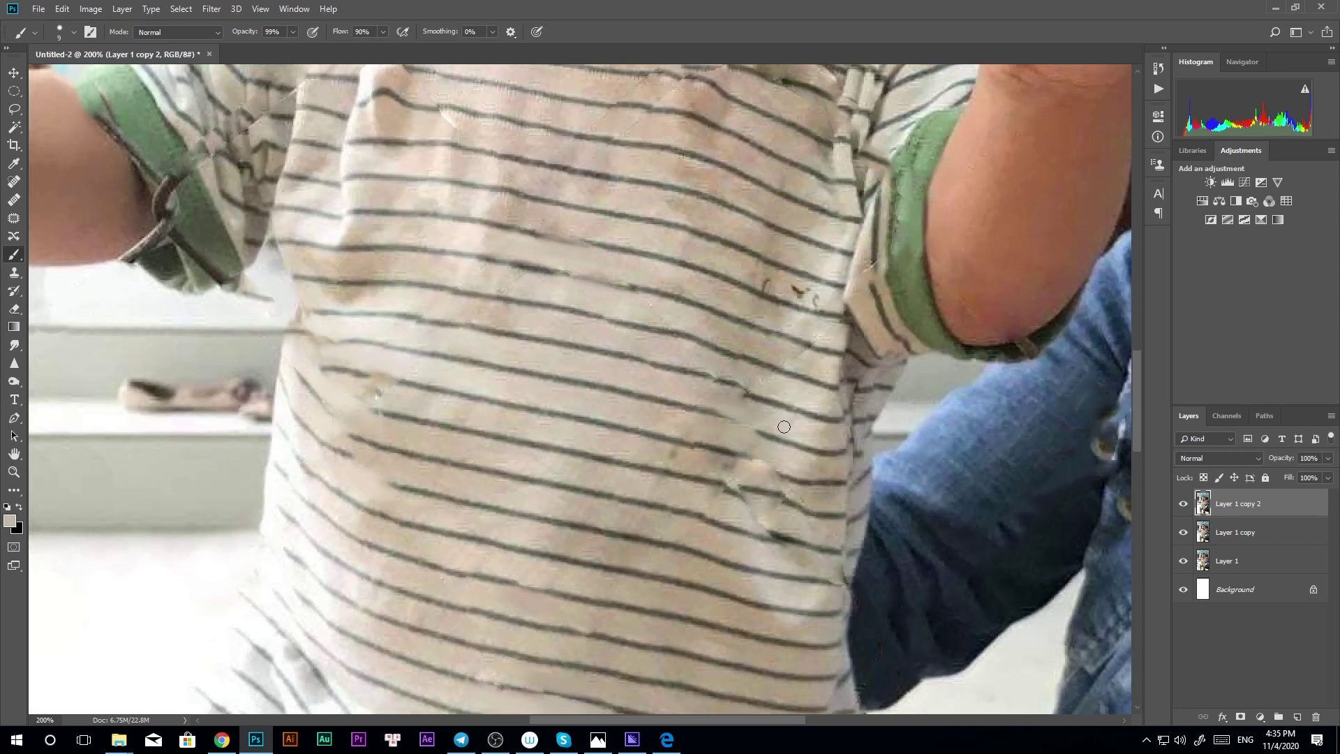
scroll(783, 426, "up", 2)
scroll(782, 362, "up", 5)
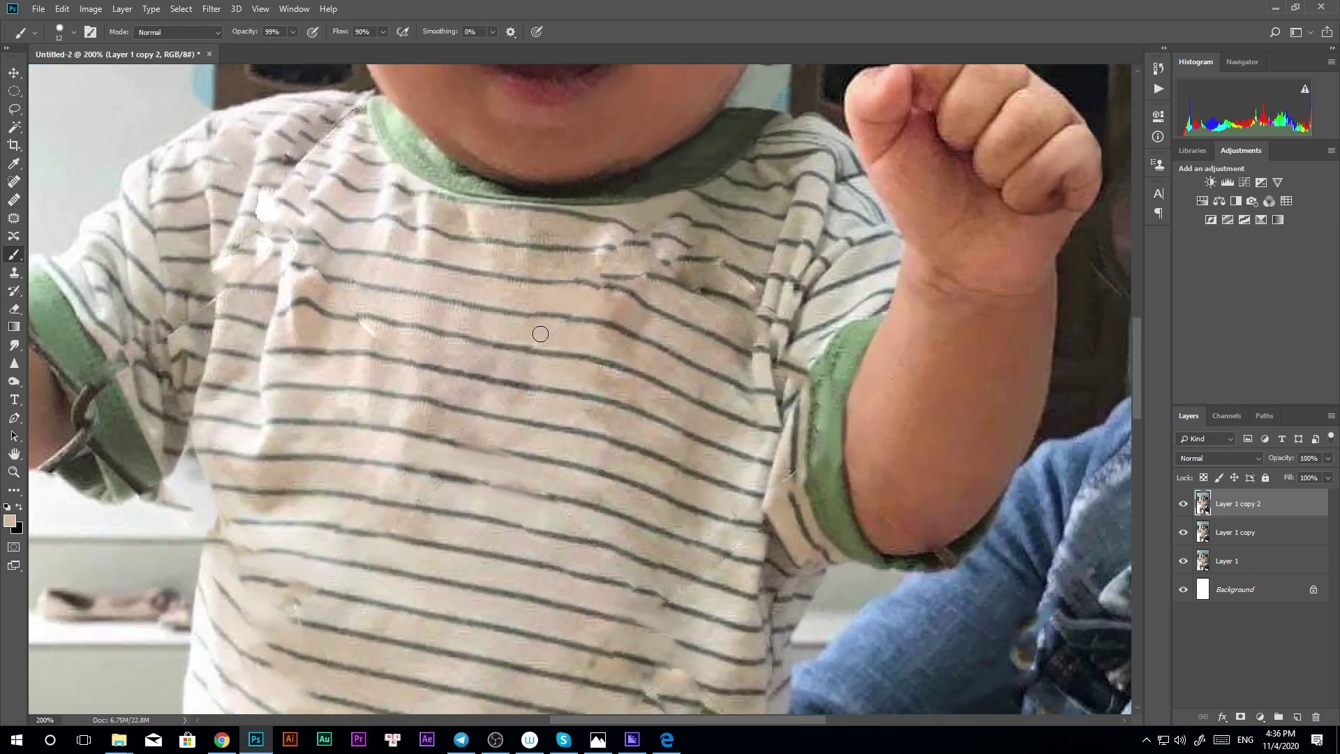
Paint greyish beige shirt colour over the wire marks on the upper chest stripes
mouse_move(590, 279)
left_mouse_down()
mouse_move(659, 268)
mouse_move(743, 307)
left_mouse_up()
left_click(614, 269, "alt")
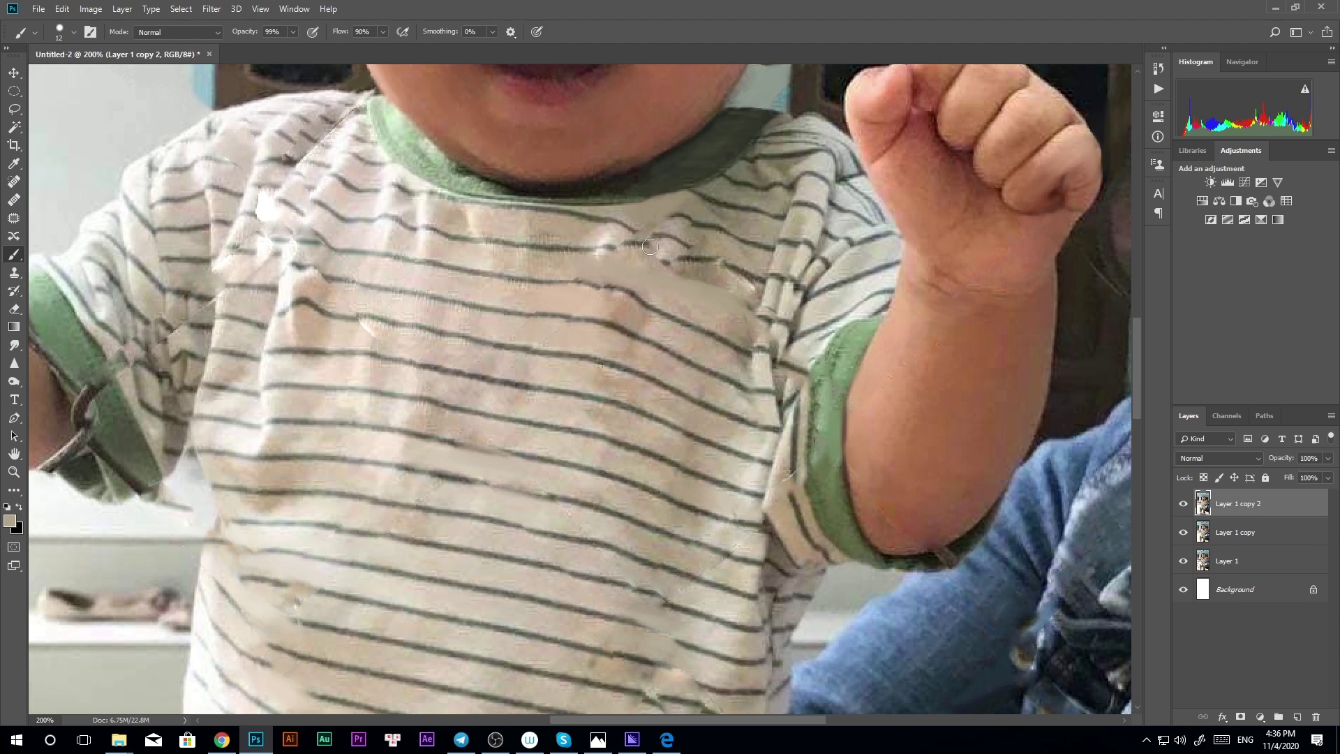
left_click_drag(650, 247, 680, 277)
scroll(667, 266, "up", 1)
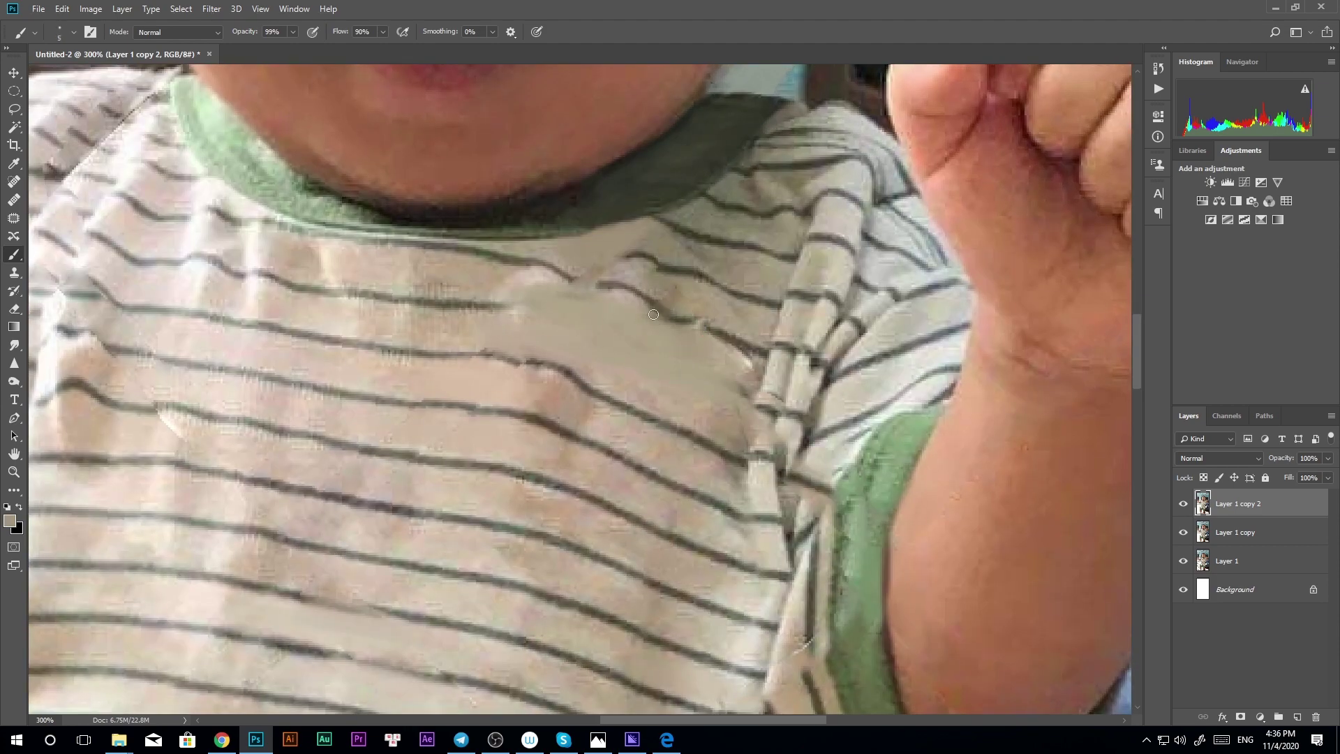
left_click(574, 343, "alt")
mouse_move(587, 327)
left_mouse_down()
mouse_move(746, 390)
mouse_move(702, 350)
left_mouse_up()
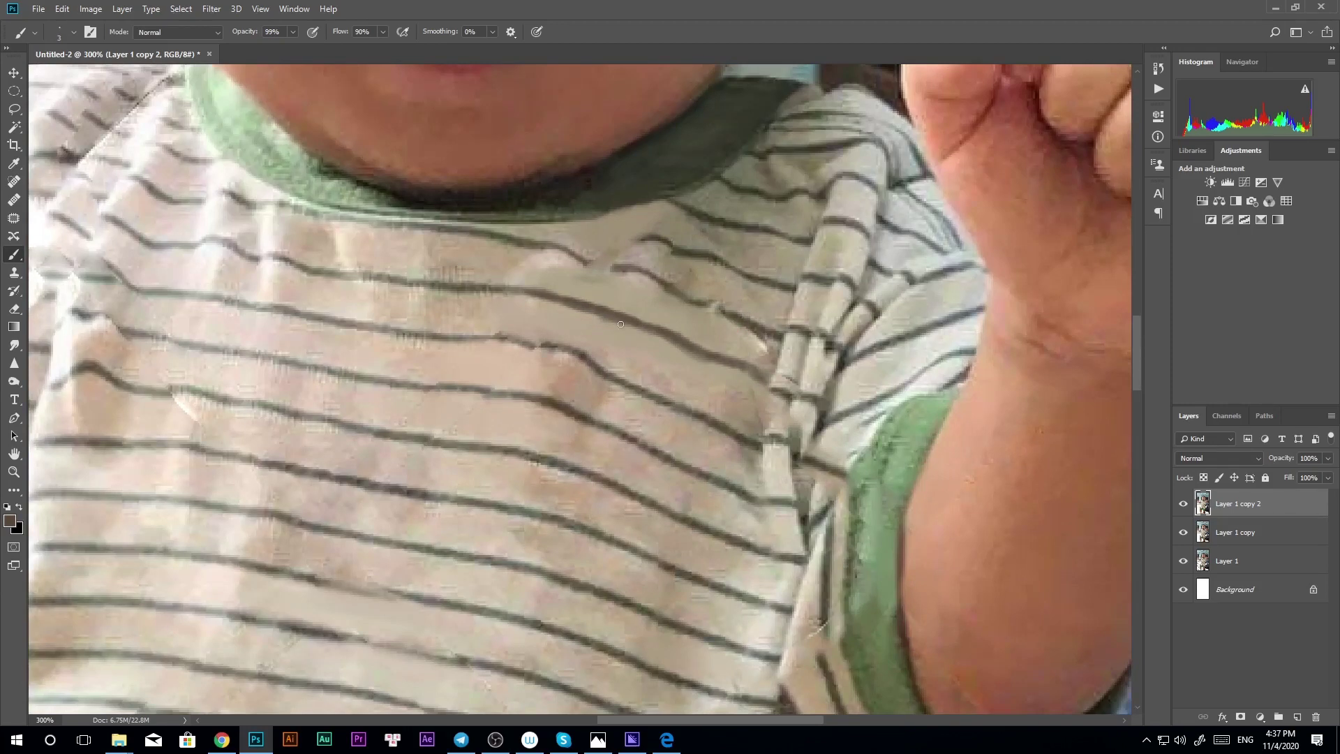
Use a full-opacity, then a size-30 textured brush tip to paint beige over stripe wire marks
right_click(636, 332, "alt")
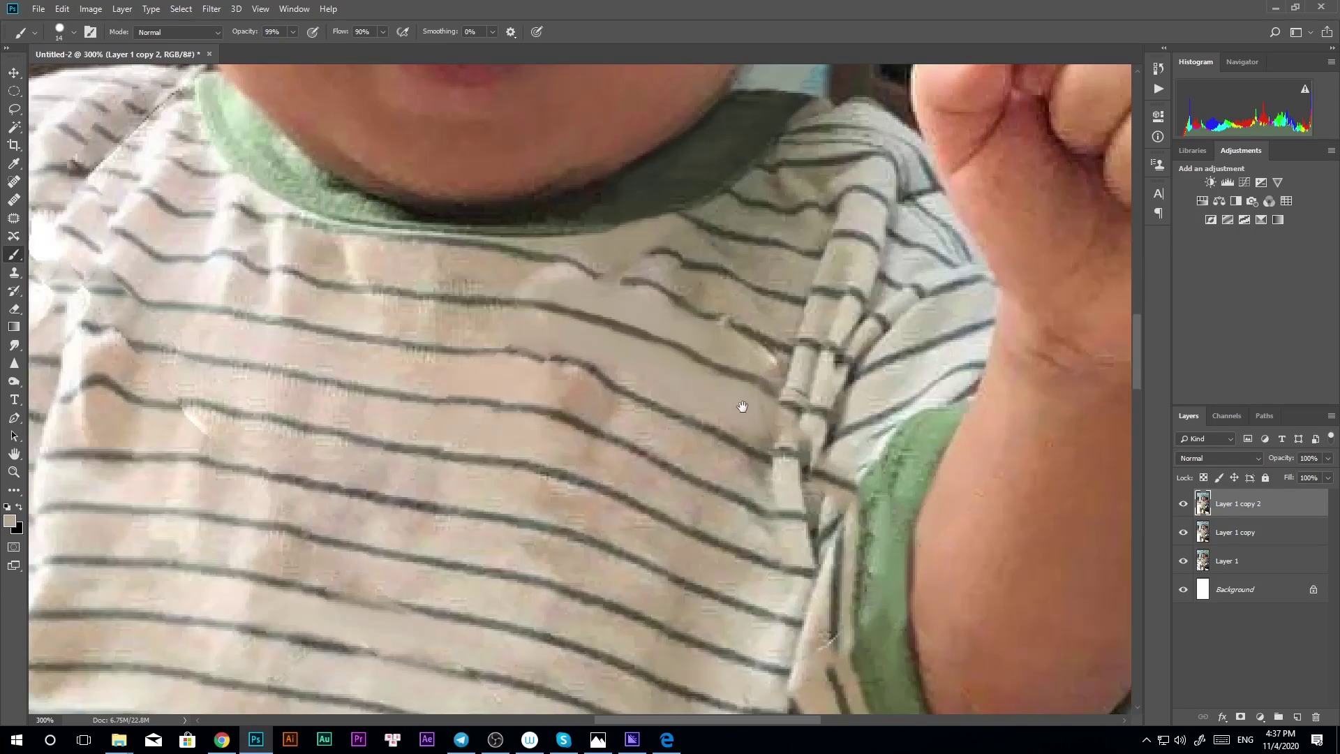
left_click_drag(733, 387, 762, 450)
right_click(762, 450)
double_click(796, 353)
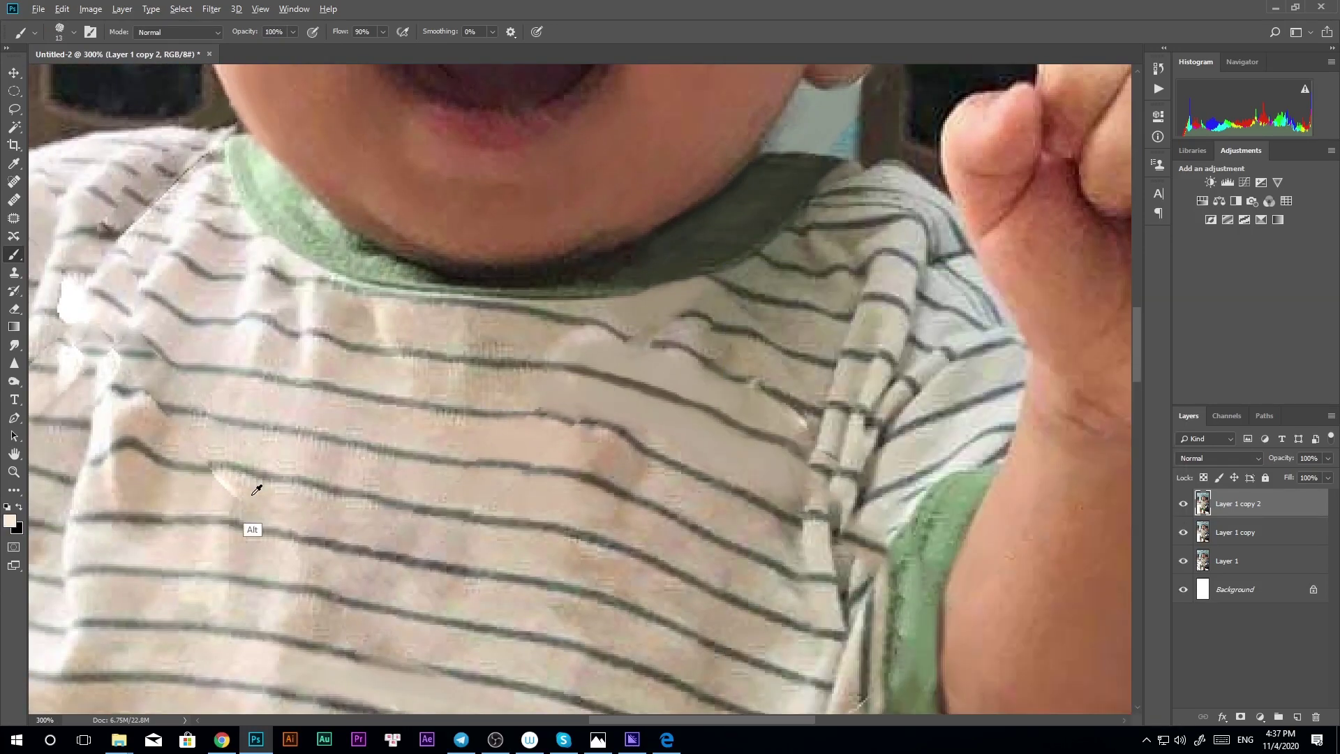
left_click(254, 494, "alt")
left_click(674, 395, "alt")
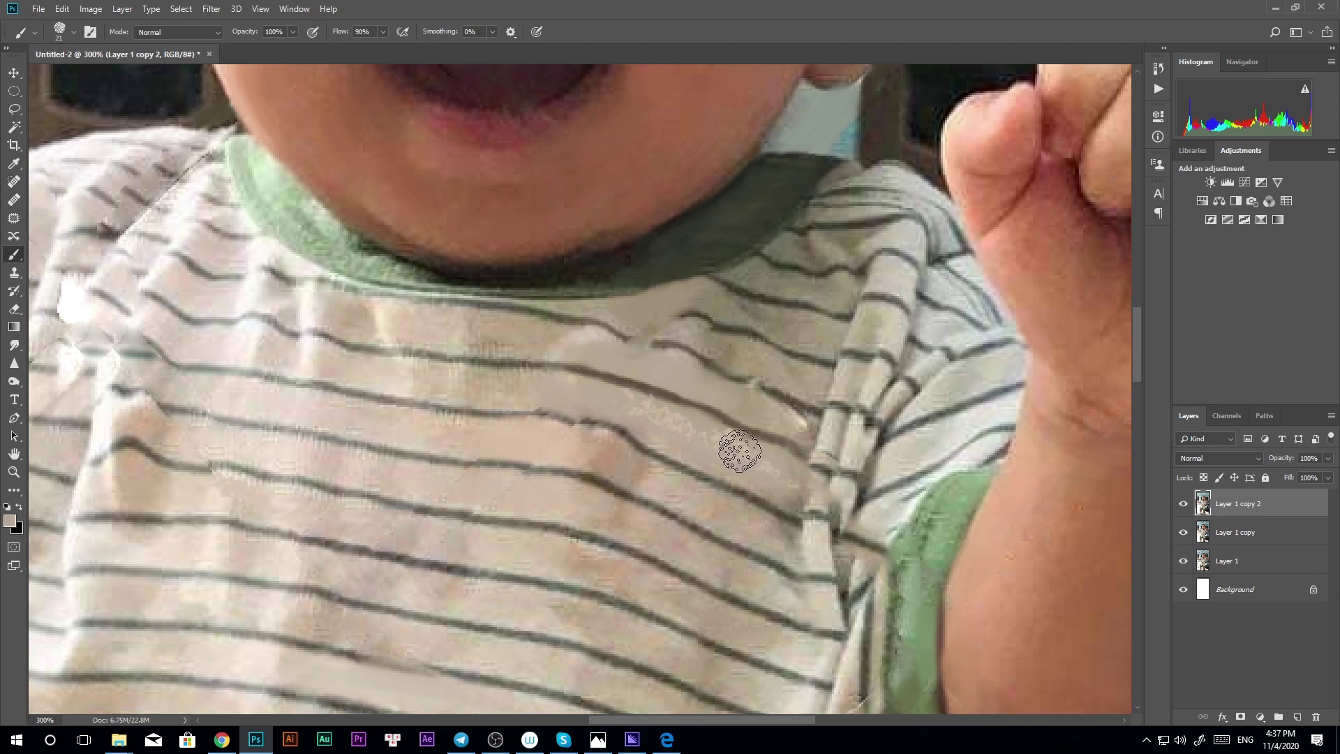
left_click_drag(666, 363, 607, 348)
right_click(720, 388)
double_click(730, 433)
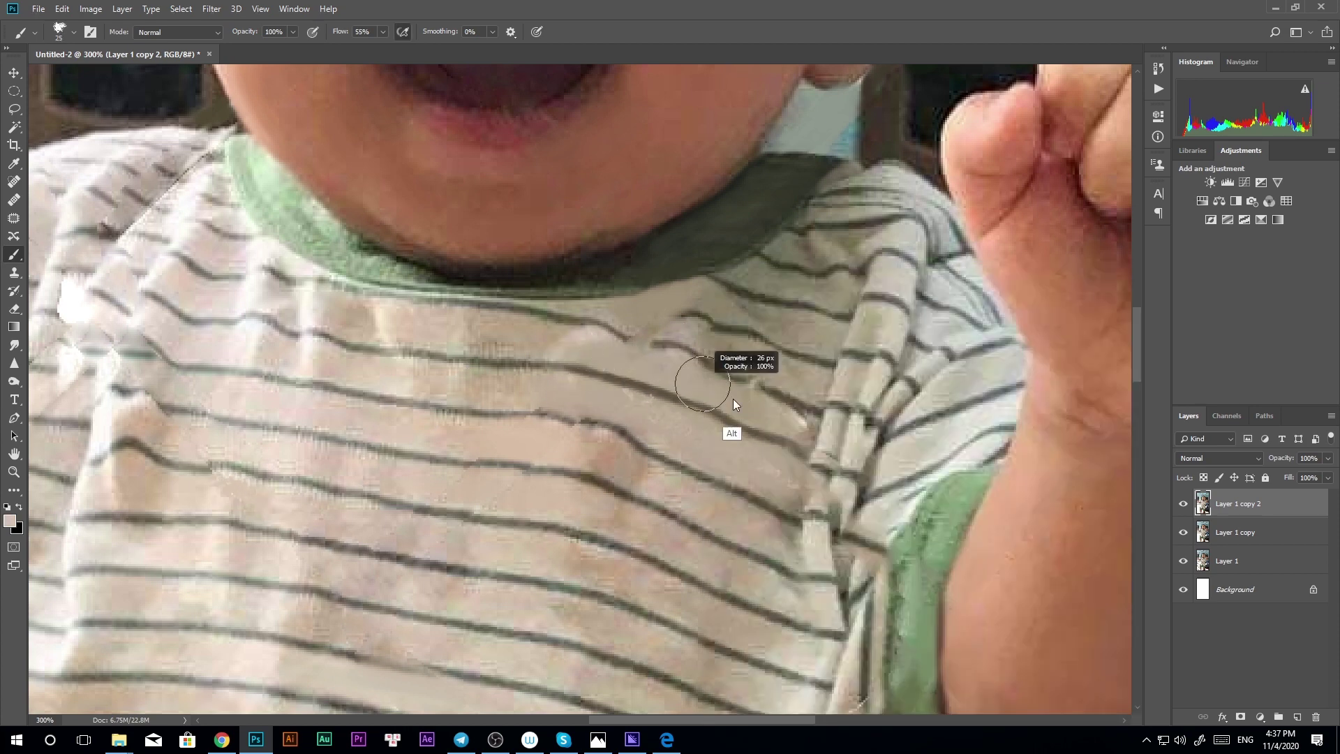
left_click_drag(712, 377, 579, 342)
Clone clean shirt fabric over the wire mark on the chest
key("s")
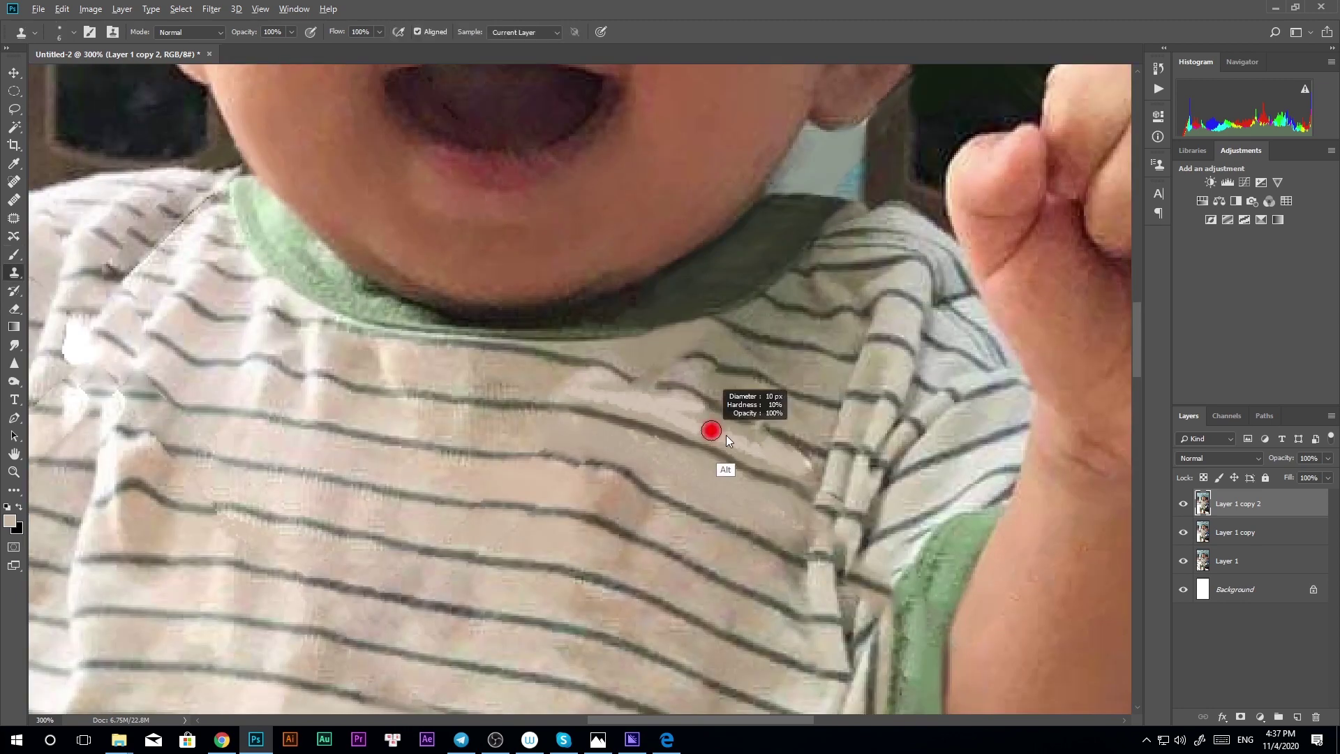
key("bracketright")
key("bracketright")
left_click(685, 410, "alt")
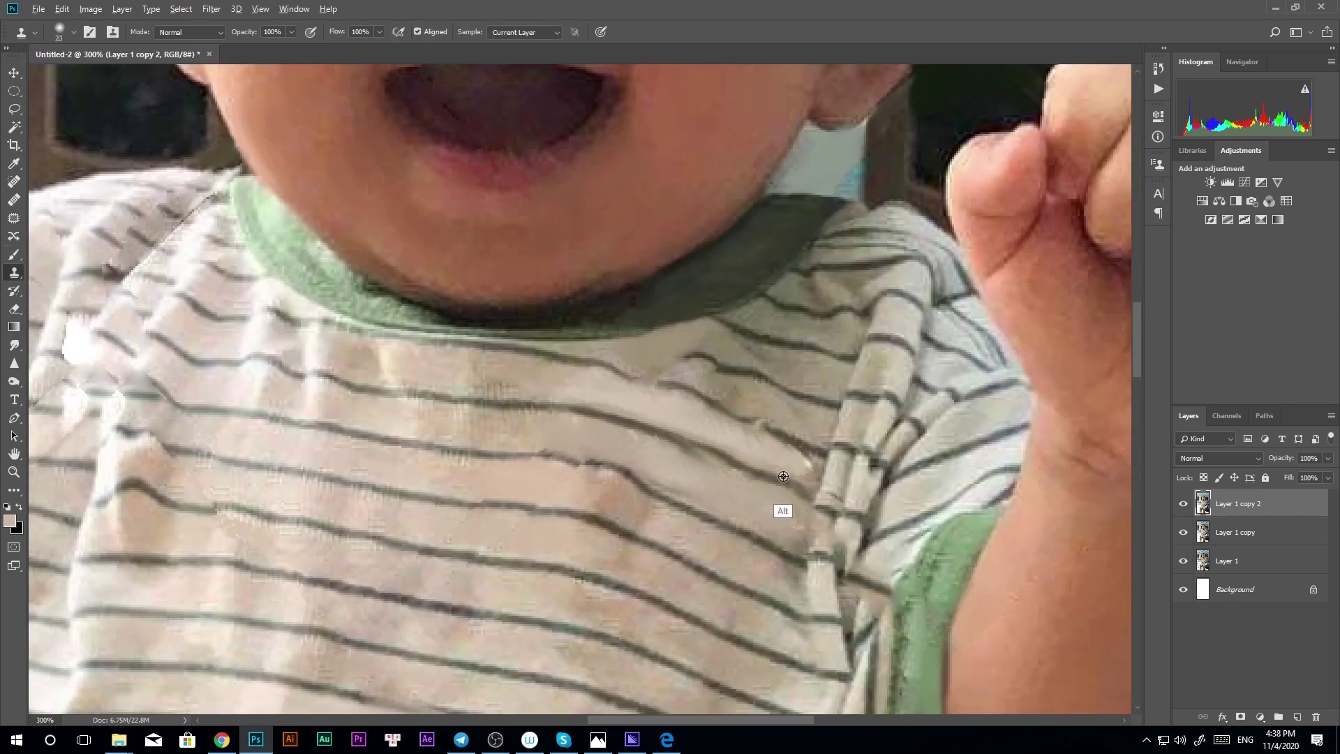
key("bracketleft")
key("bracketleft")
left_click_drag(611, 445, 595, 449)
Return to the Brush, resize it for finer touch-ups and sample light beige from the shirt
key("b")
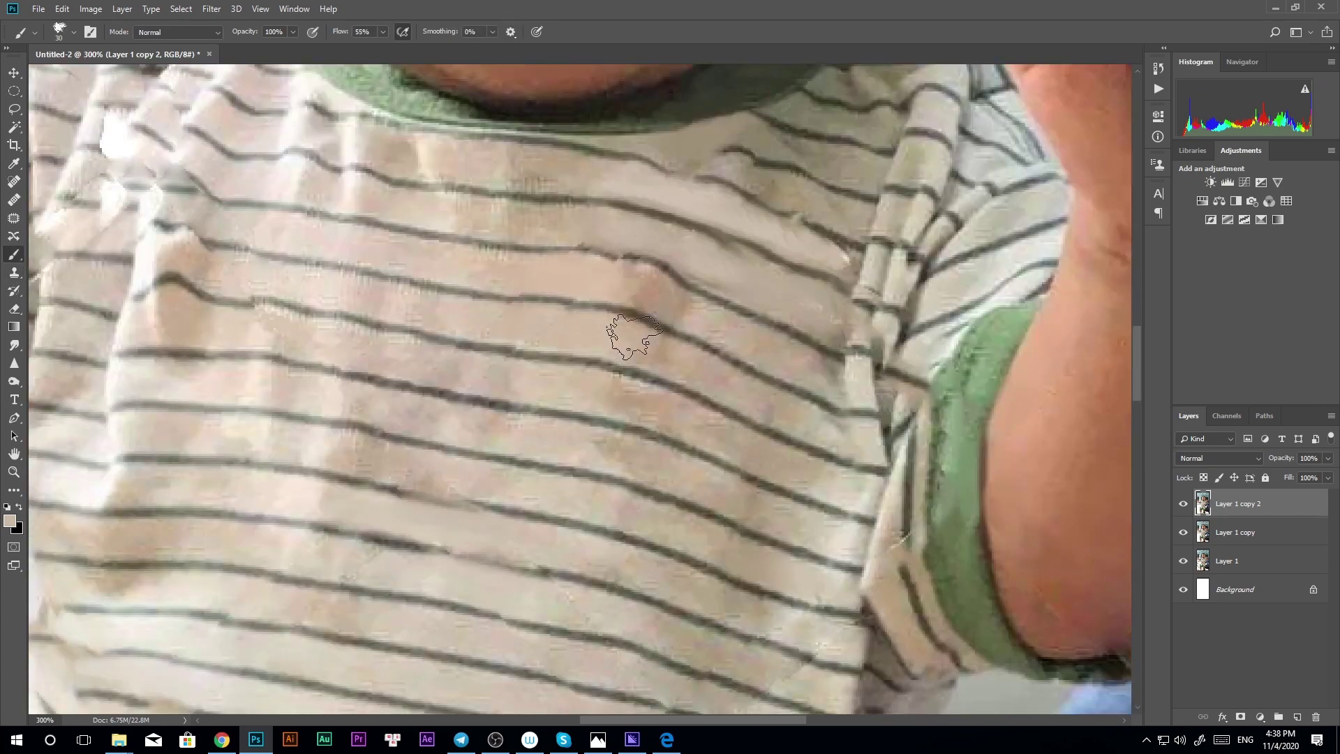
key("bracketright")
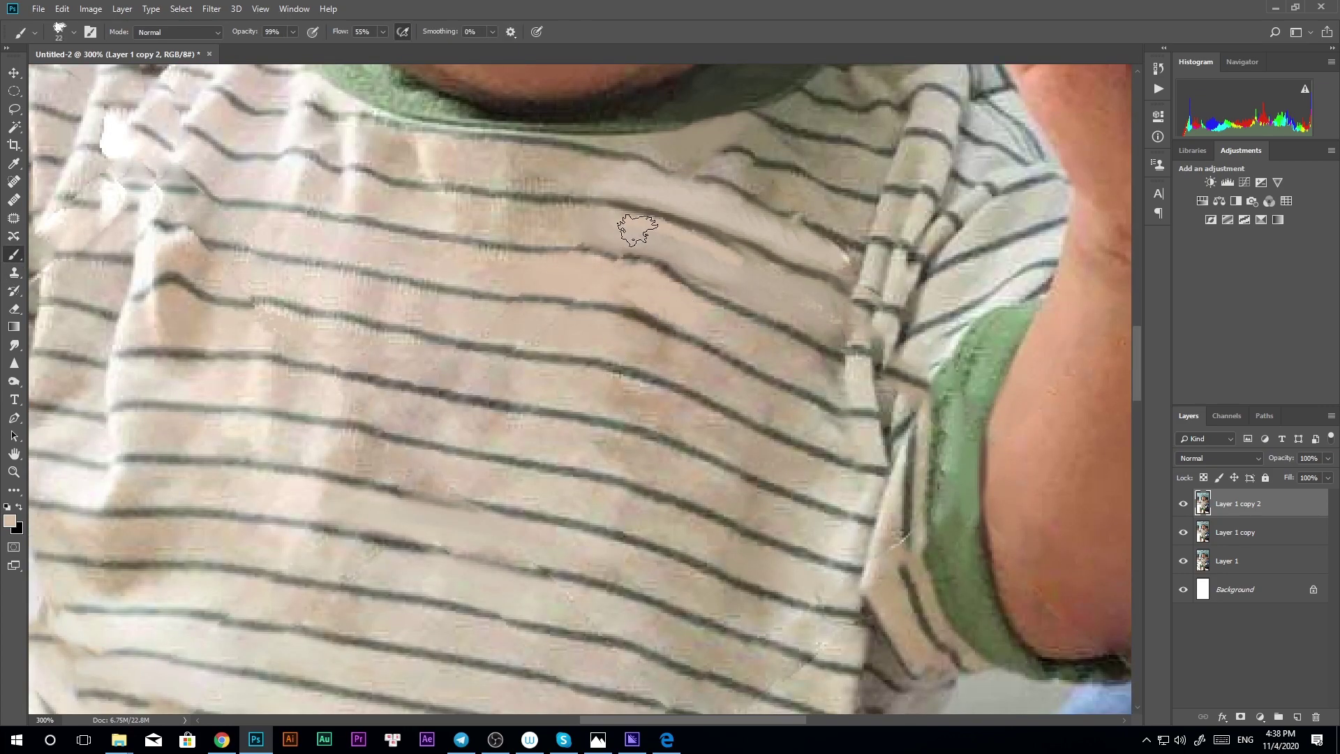
scroll(637, 224, "down", 2)
scroll(728, 347, "up", 2)
key("bracketleft")
key("bracketleft")
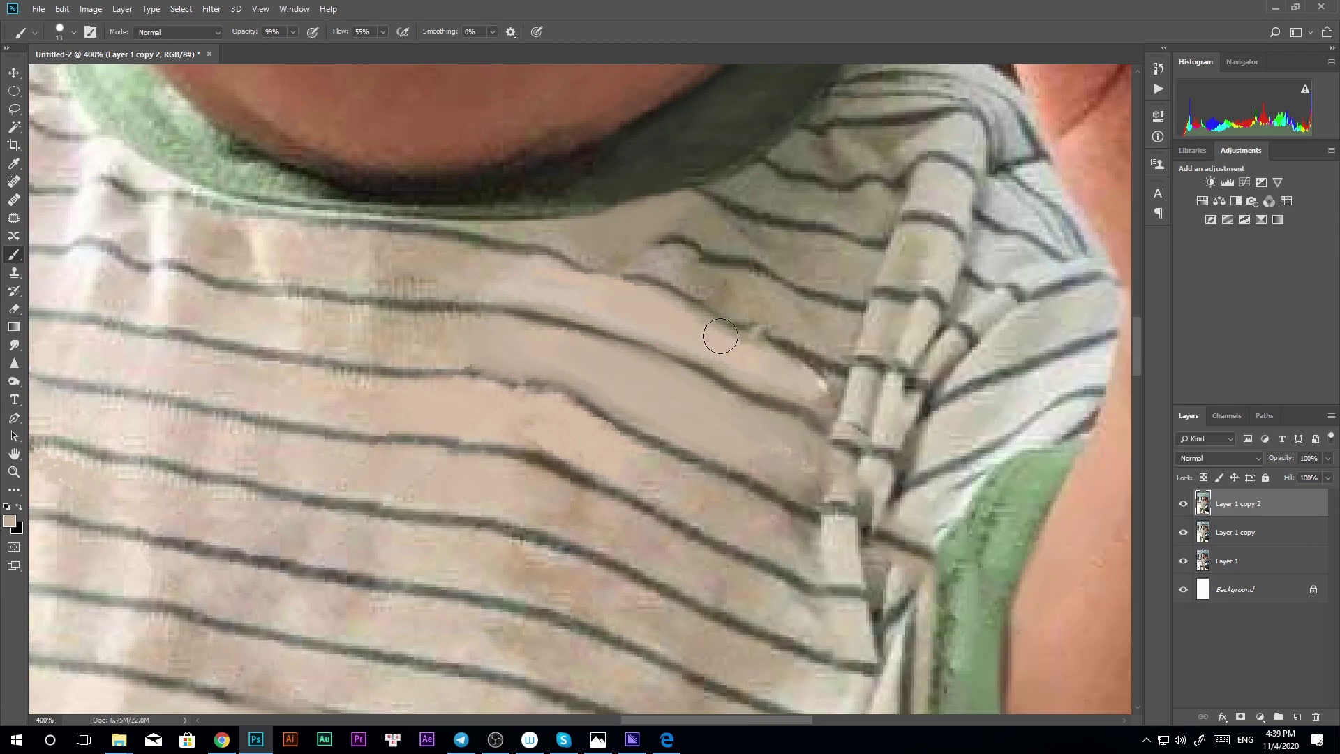
scroll(526, 272, "down", 1)
scroll(728, 469, "down", 1)
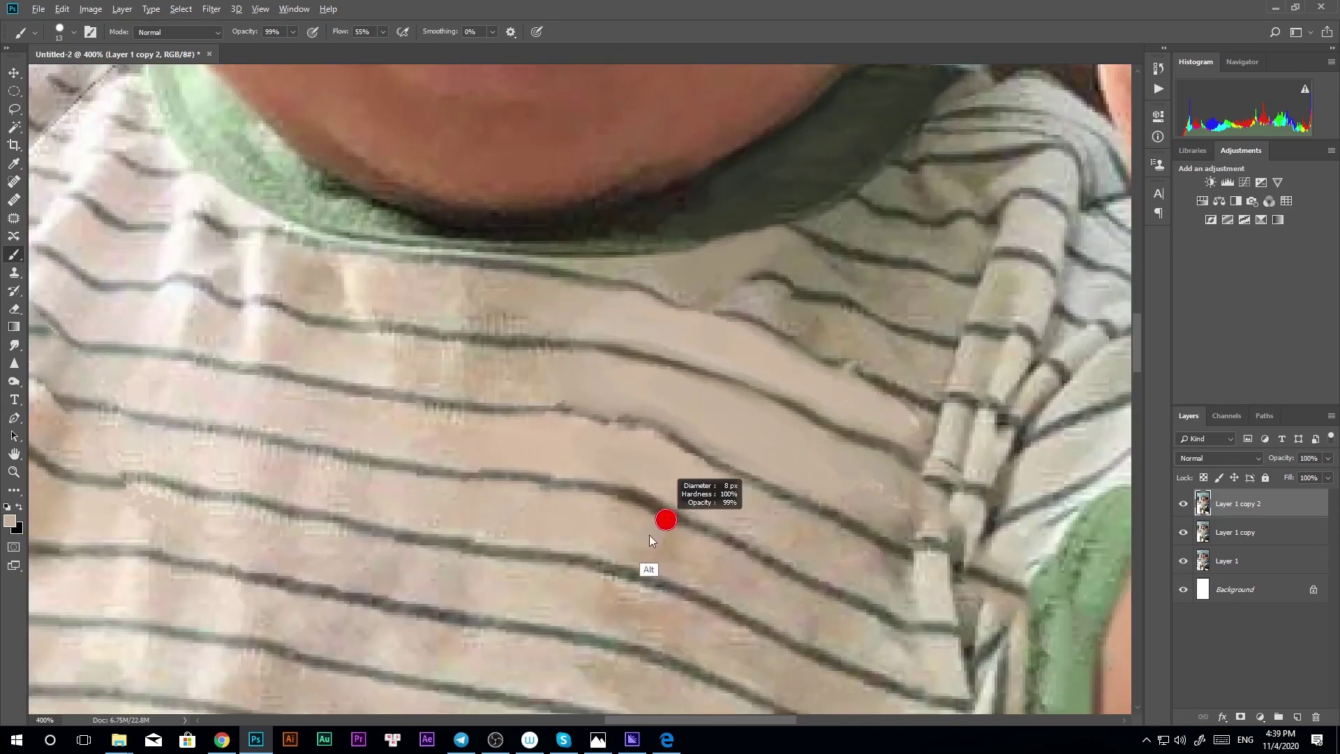
scroll(657, 531, "down", 2)
scroll(763, 457, "down", 1)
scroll(763, 457, "up", 3)
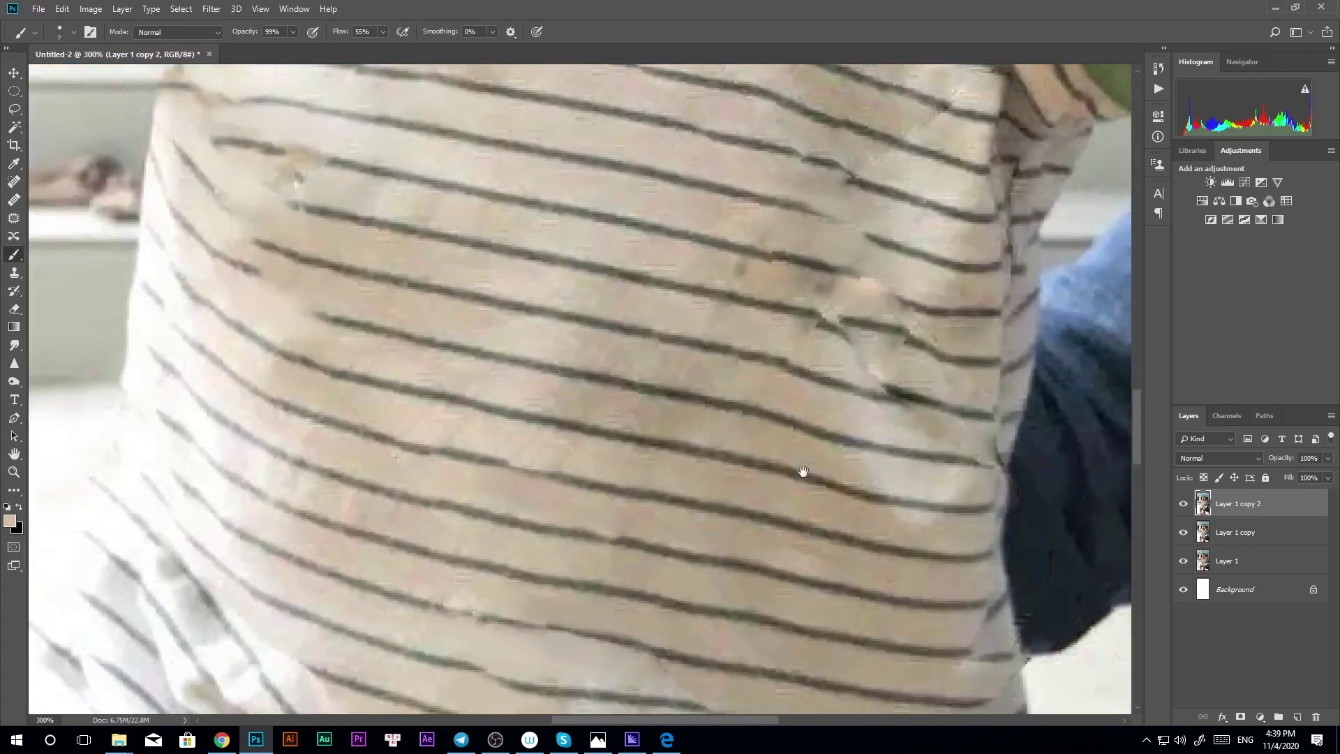
scroll(802, 470, "up", 1)
key("bracketleft")
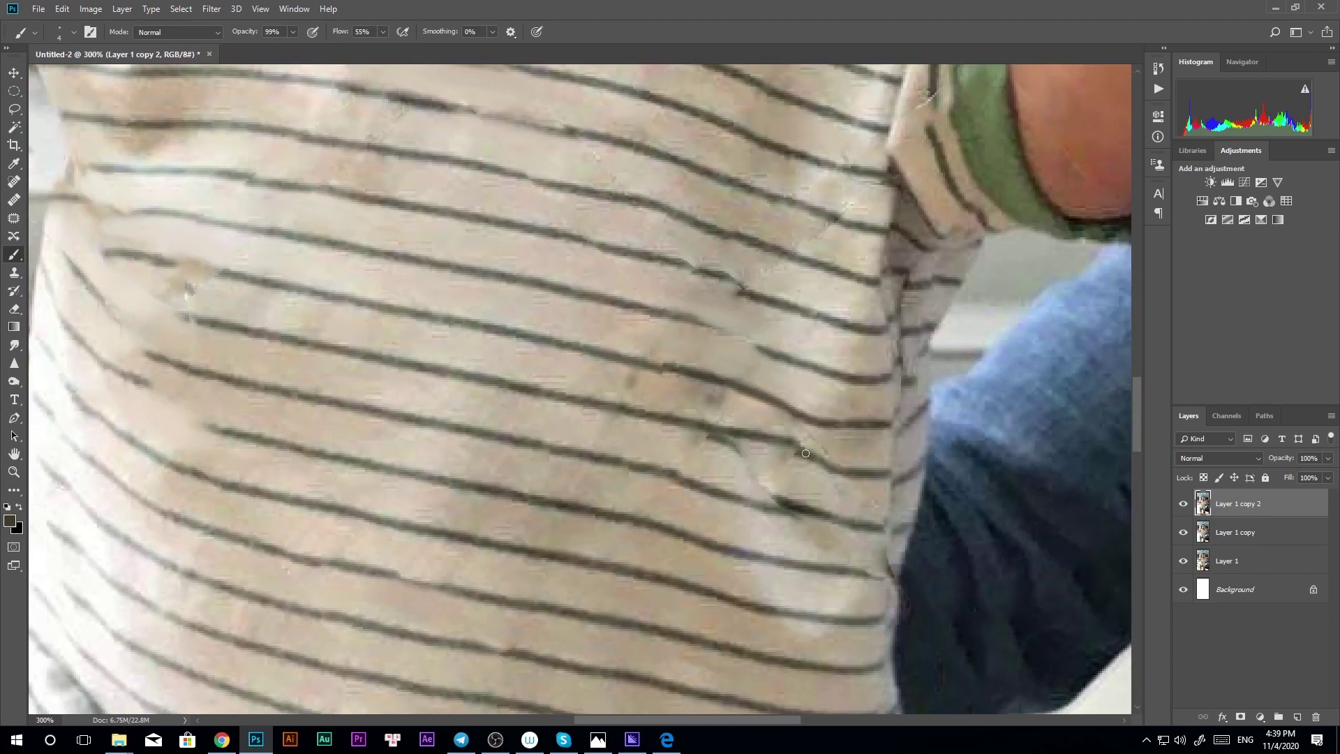
left_click(806, 453, "alt")
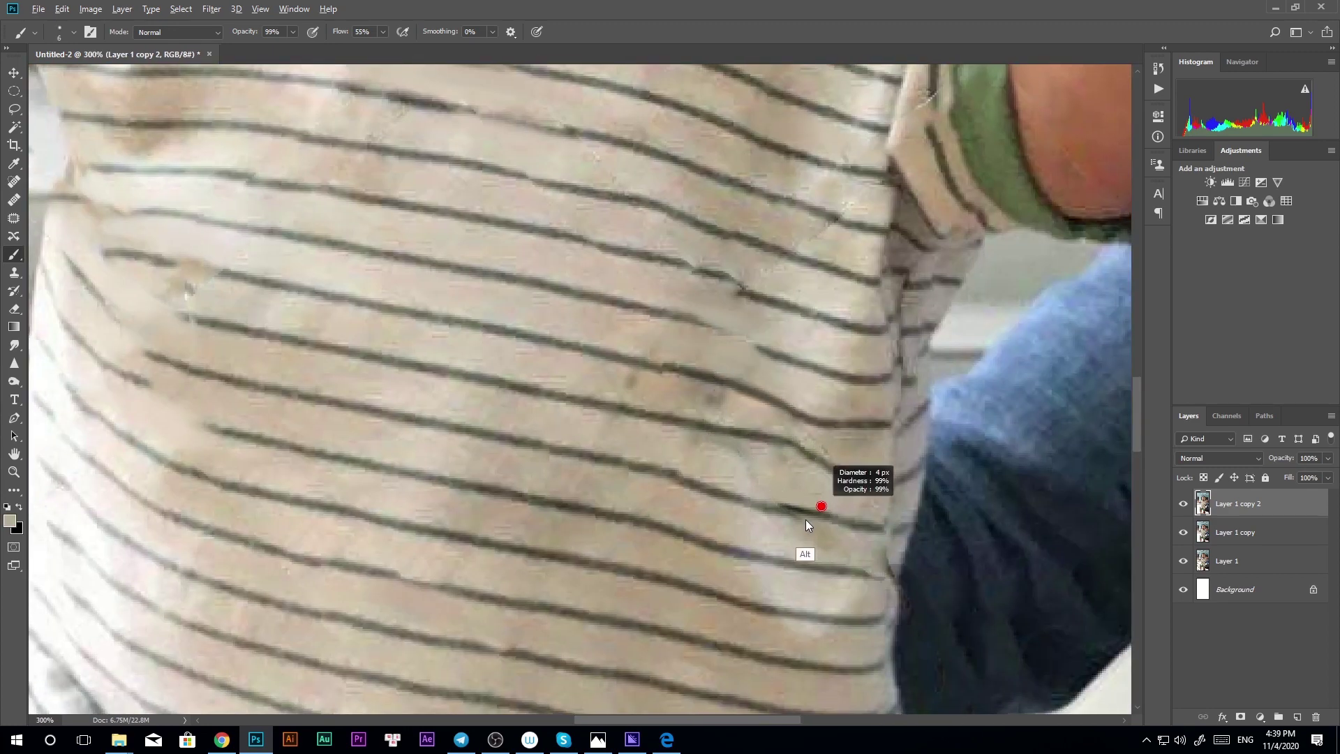
scroll(848, 551, "down", 1)
scroll(579, 323, "down", 3)
Move around the lower shirt and re-sample nearby fabric colour over the leftover wire lines
scroll(579, 323, "down", 1)
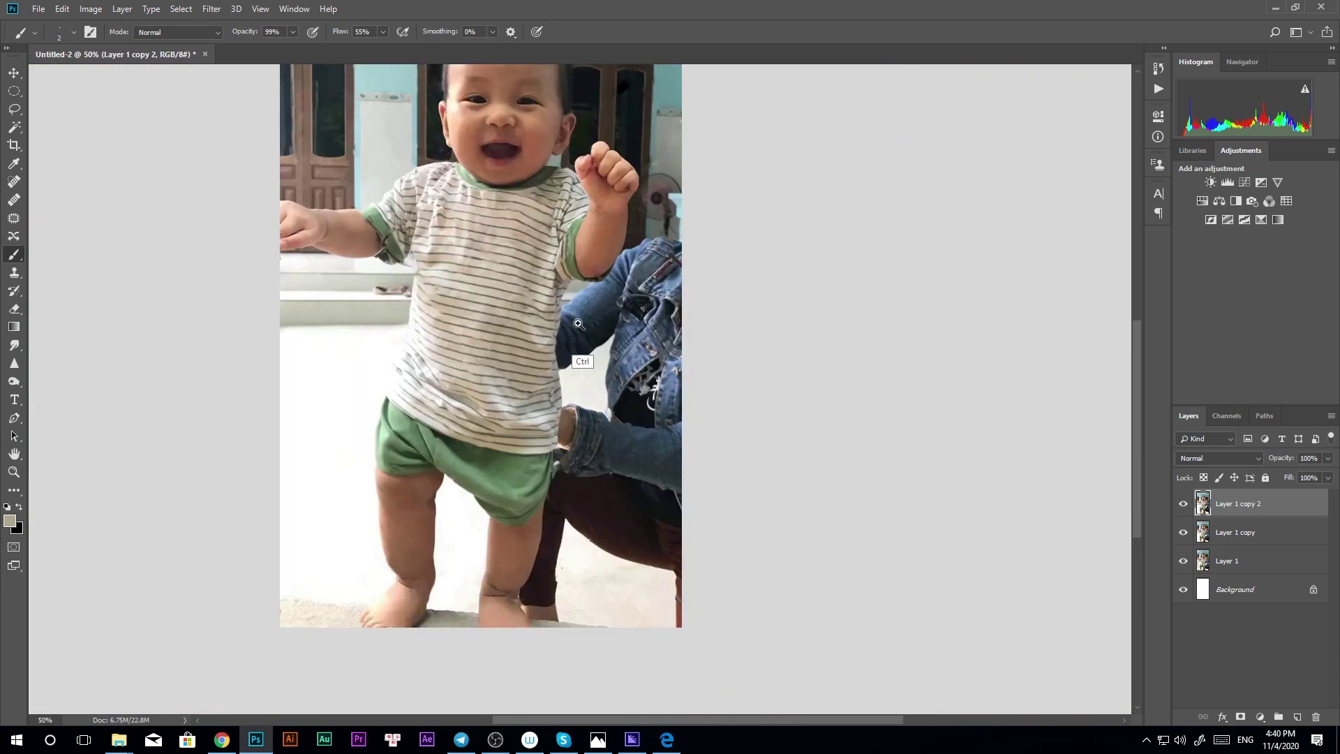
scroll(578, 323, "up", 4)
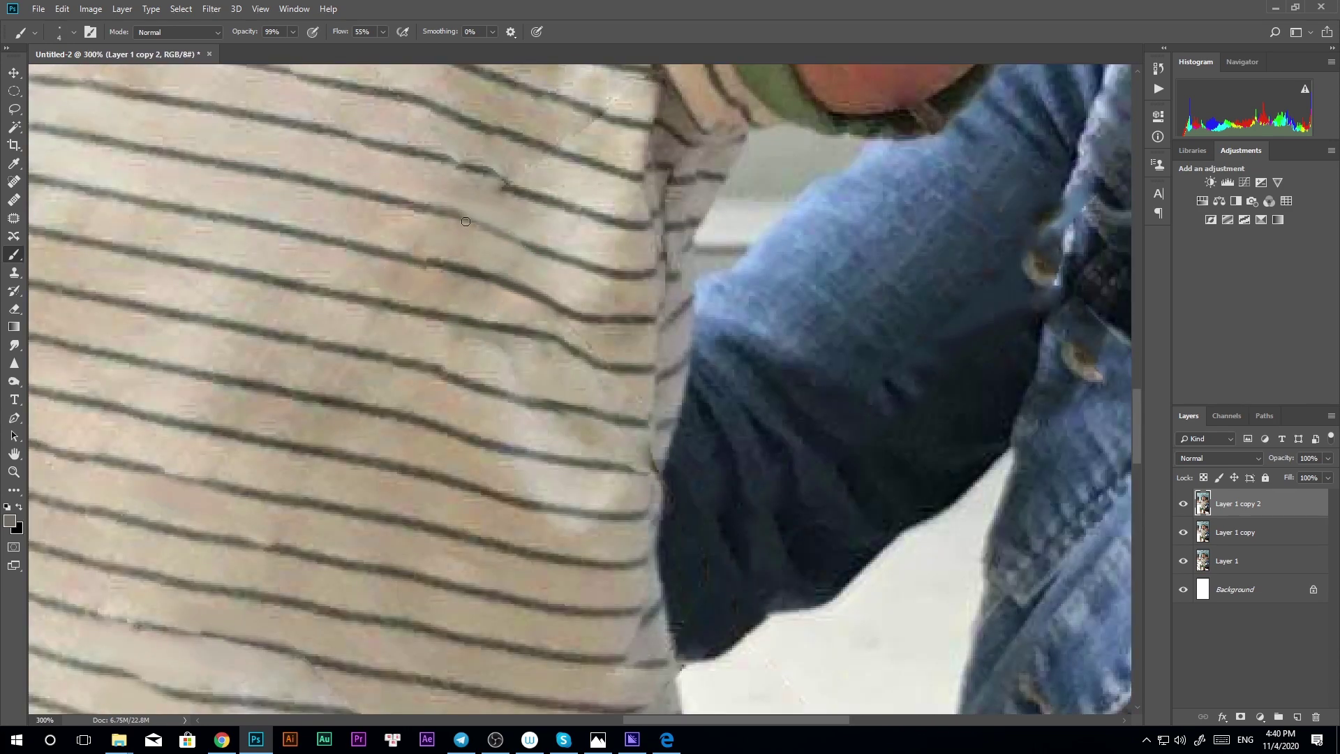
scroll(528, 286, "up", 2)
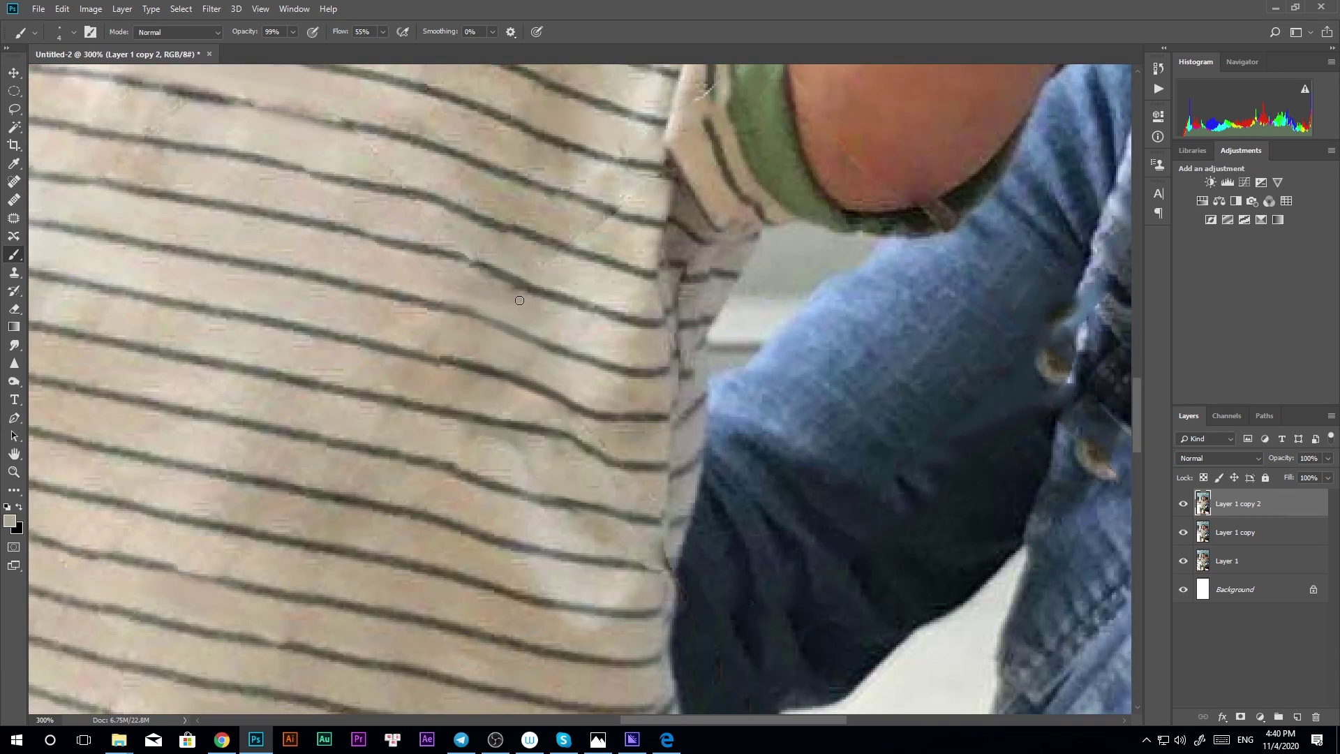
scroll(549, 308, "left", 3)
scroll(489, 321, "up", 3)
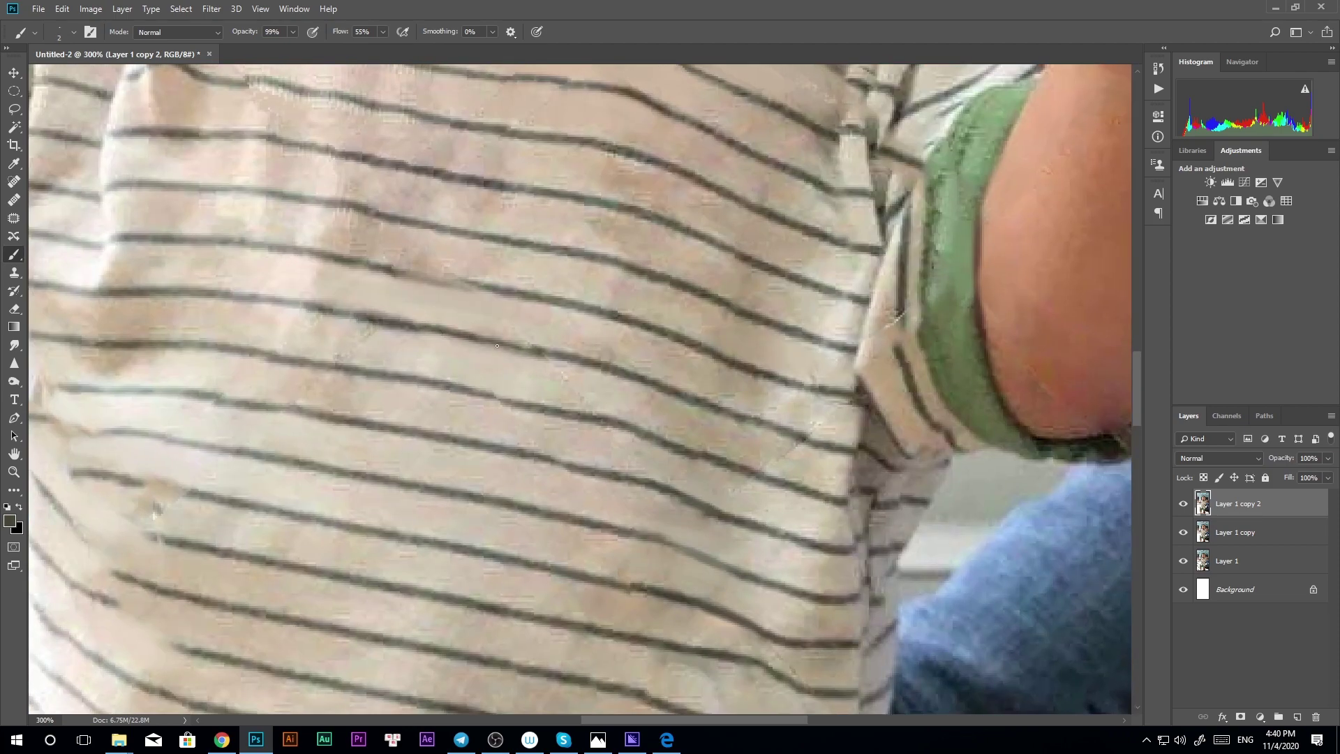
scroll(446, 298, "down", 1)
scroll(484, 301, "down", 3)
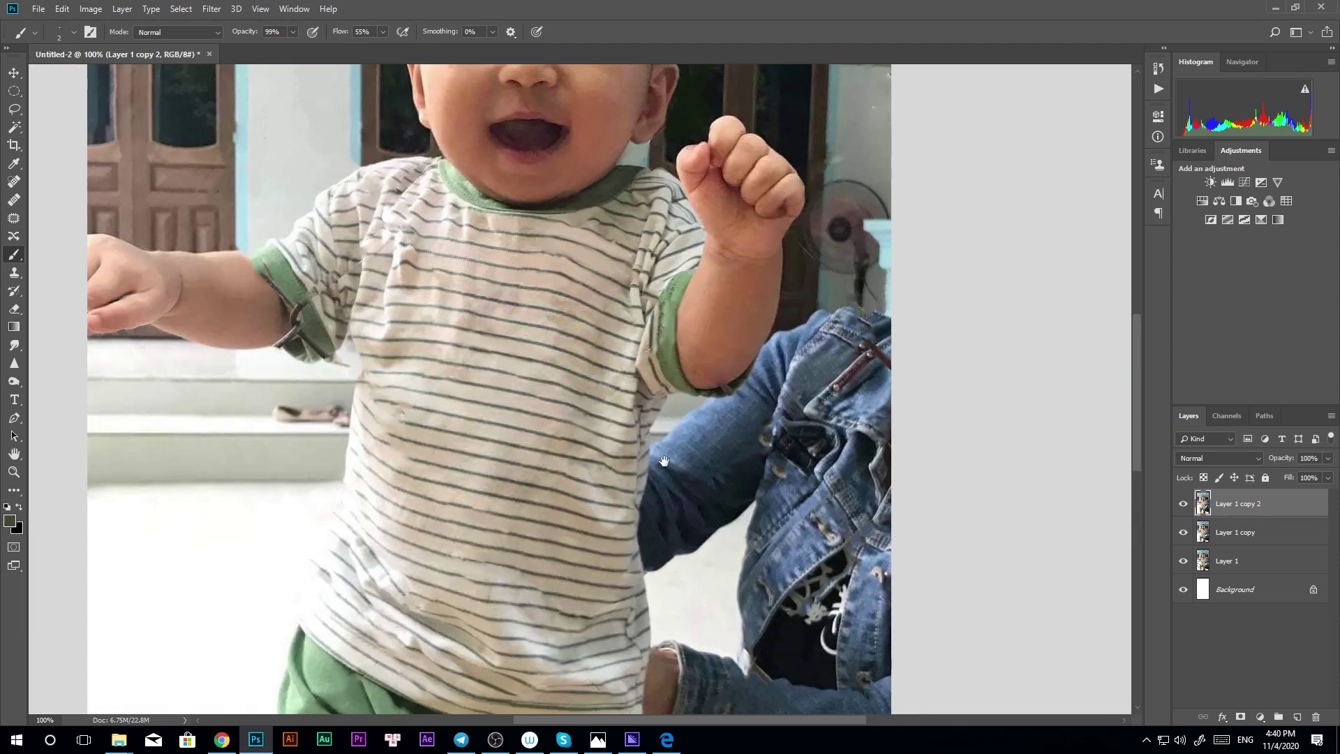
scroll(613, 551, "up", 1)
scroll(611, 519, "up", 4)
scroll(639, 565, "down", 3)
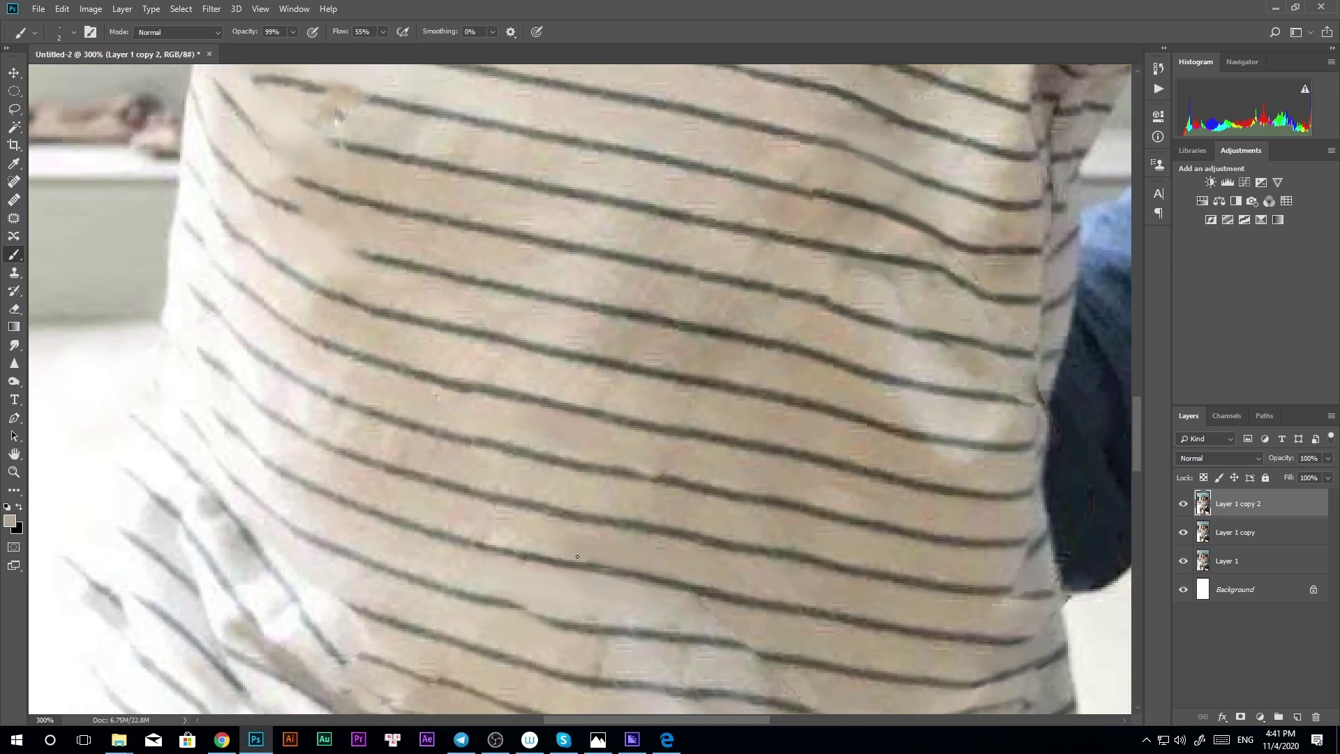
scroll(577, 556, "down", 3)
left_click(730, 545, "alt")
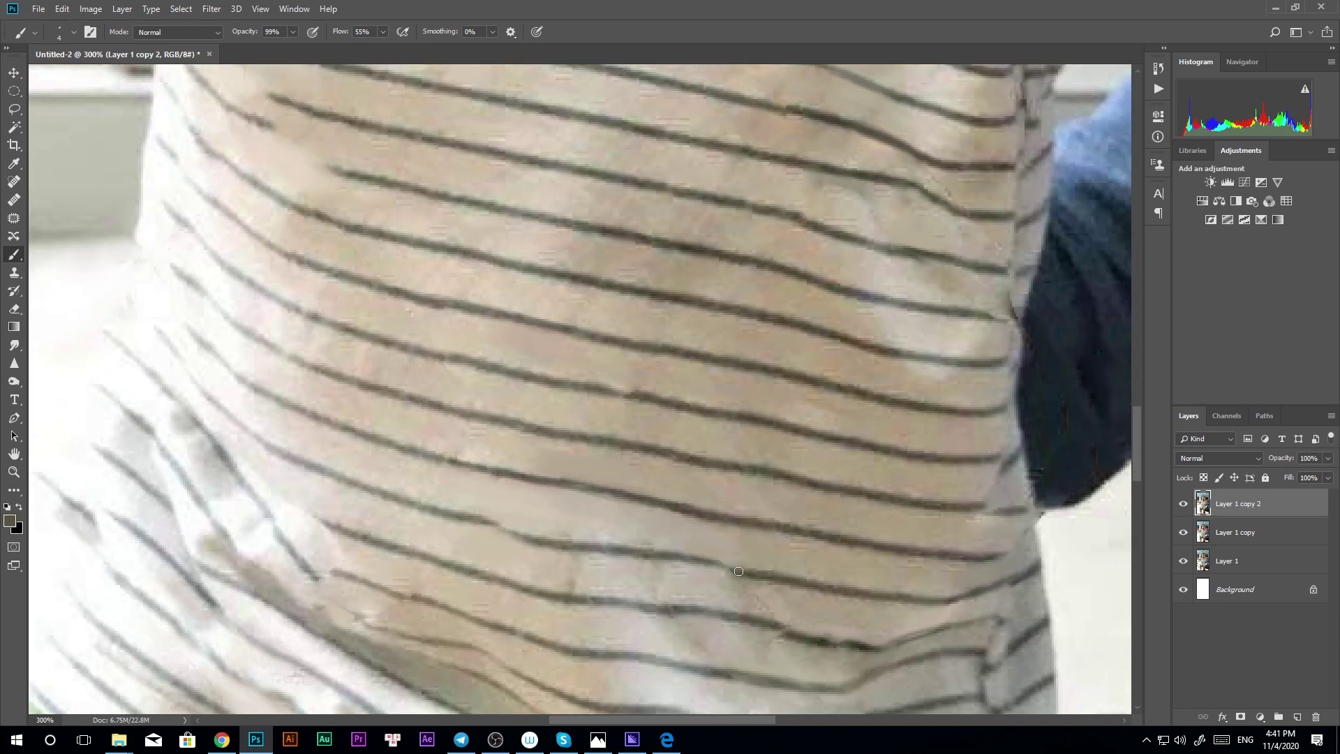
Retouch the shirt's lower-left and upper areas with lighter and darker tan fabric samples, then view the whole photo
scroll(803, 599, "down", 1)
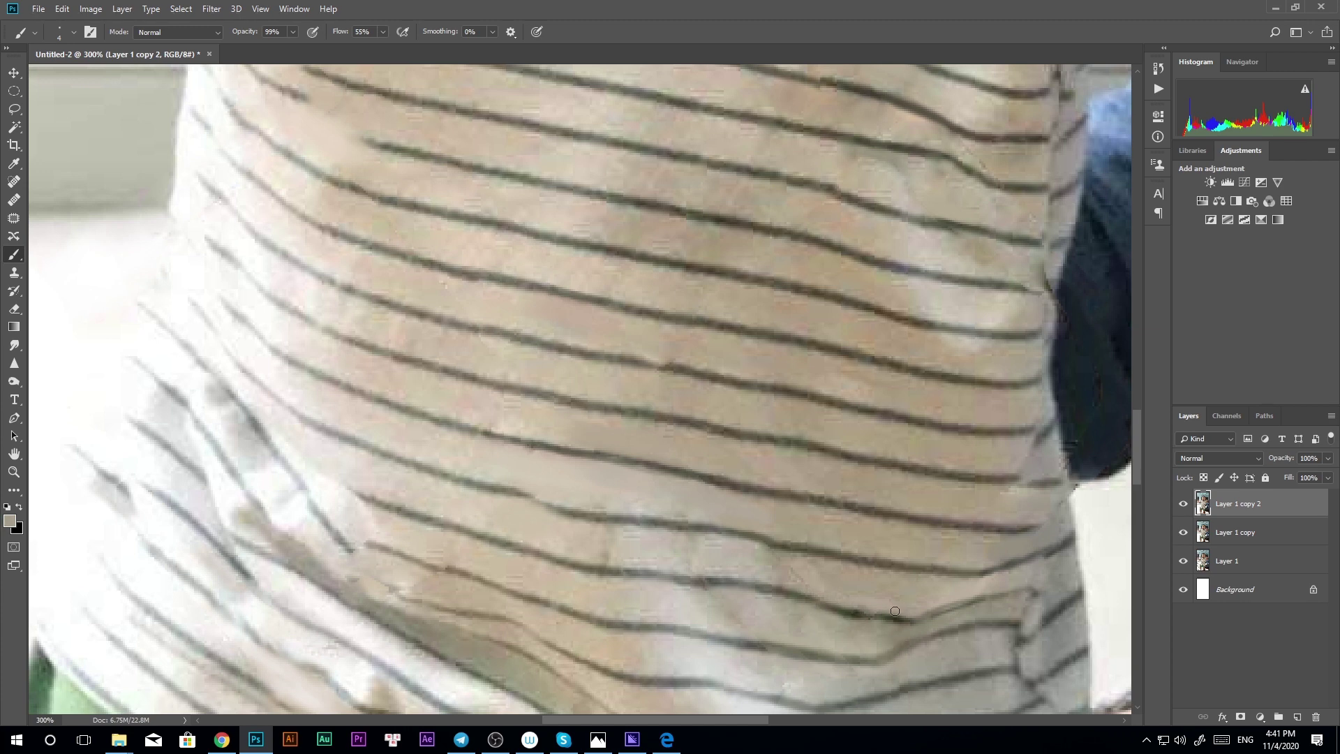
left_click_drag(895, 611, 576, 482)
left_click(522, 439, "alt")
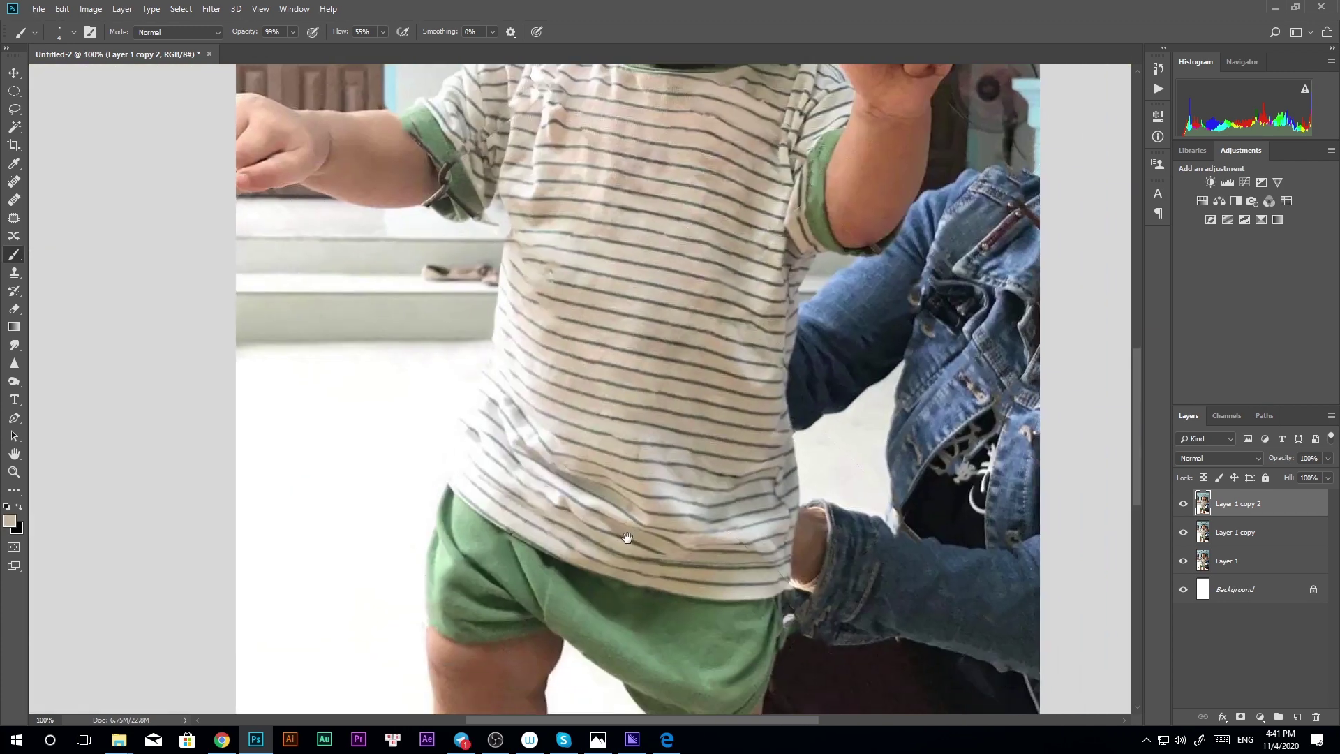
left_click_drag(622, 448, 502, 422)
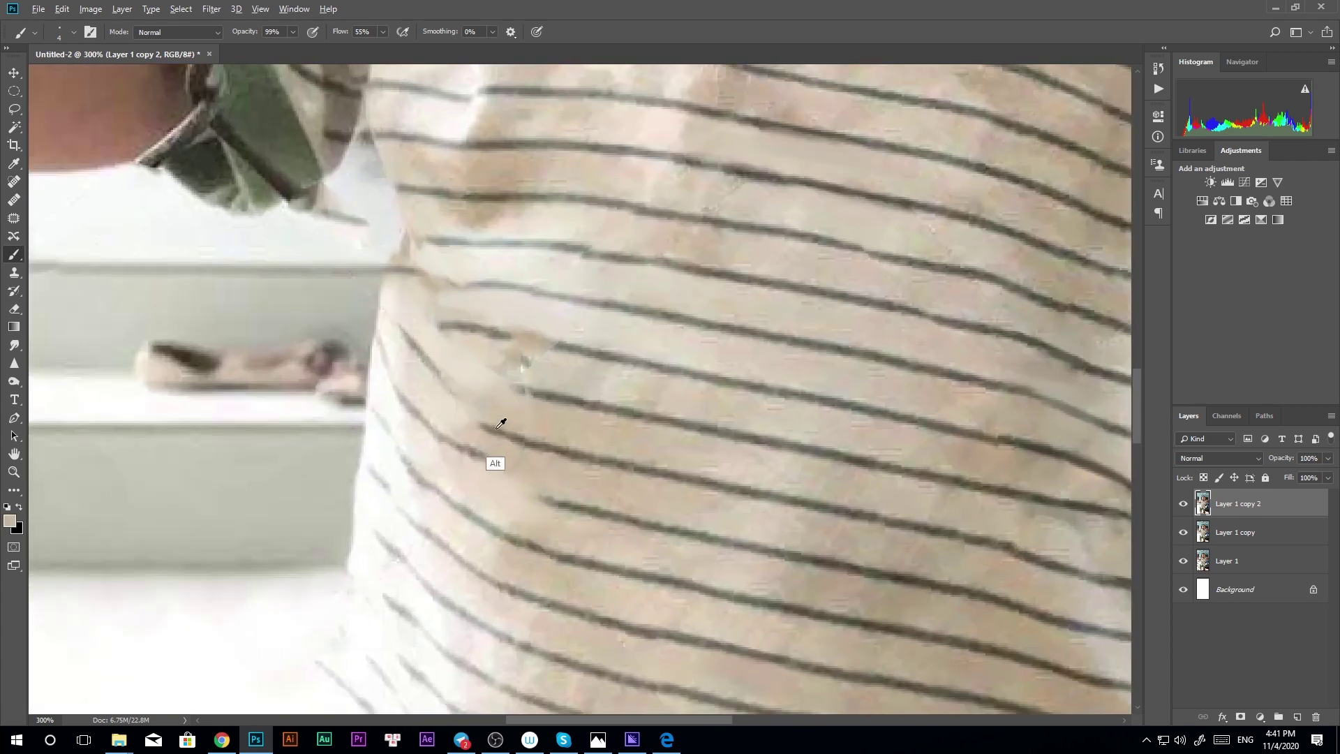
left_click(492, 397, "alt")
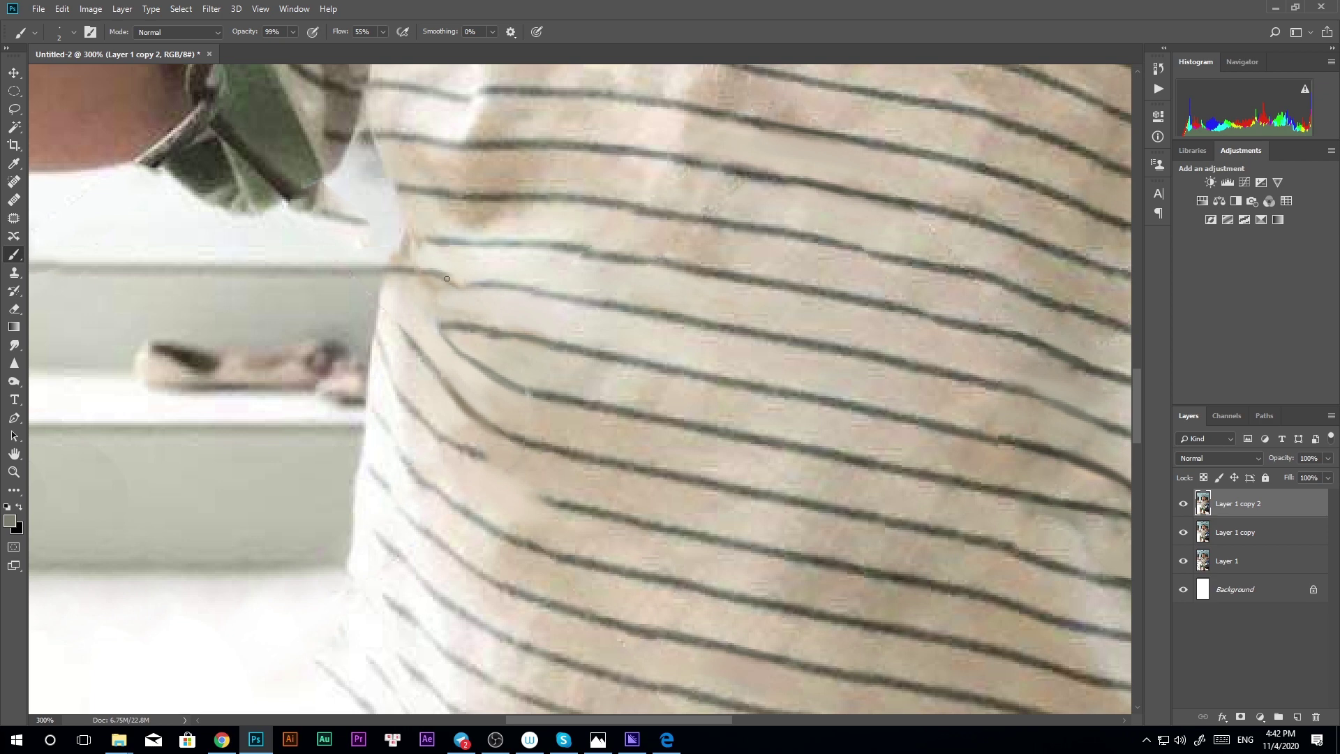
key("ctrl+0")
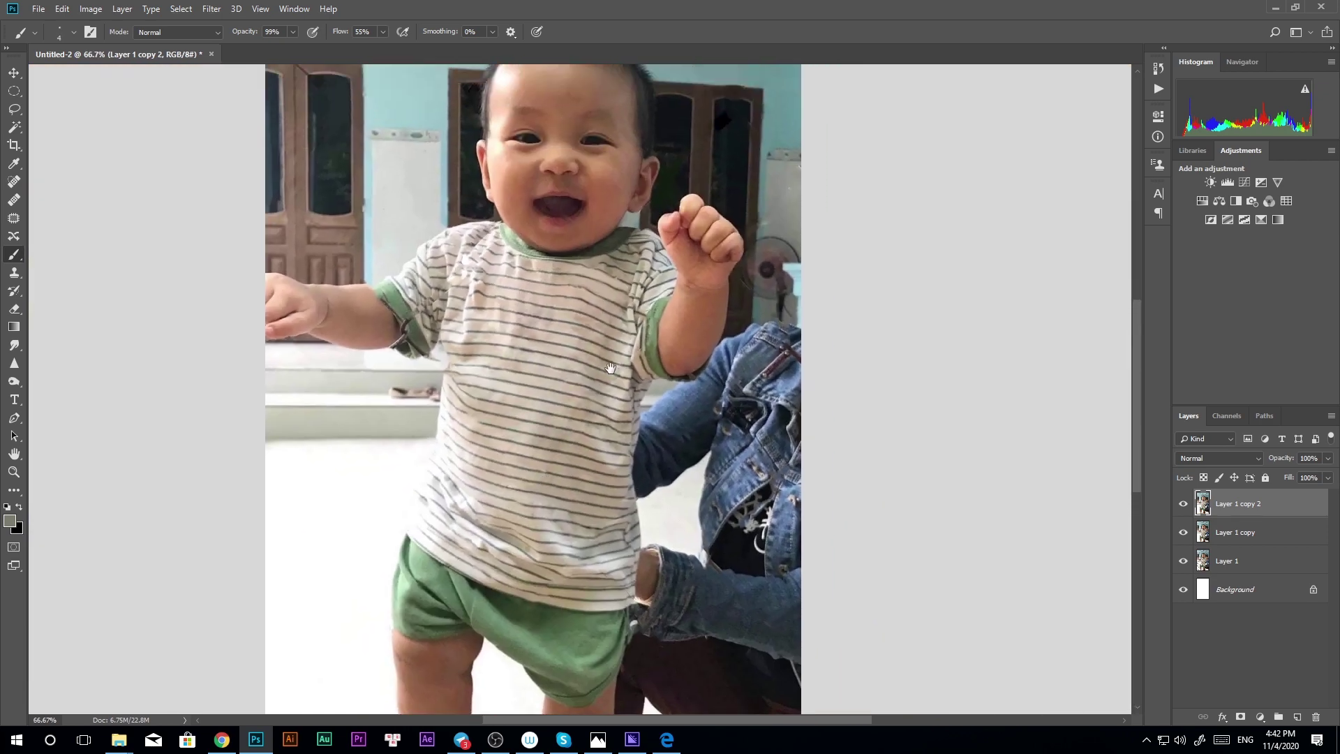
Sample a light background colour and the outstretched arm's skin tone with a smaller brush
left_click_drag(530, 300, 580, 301)
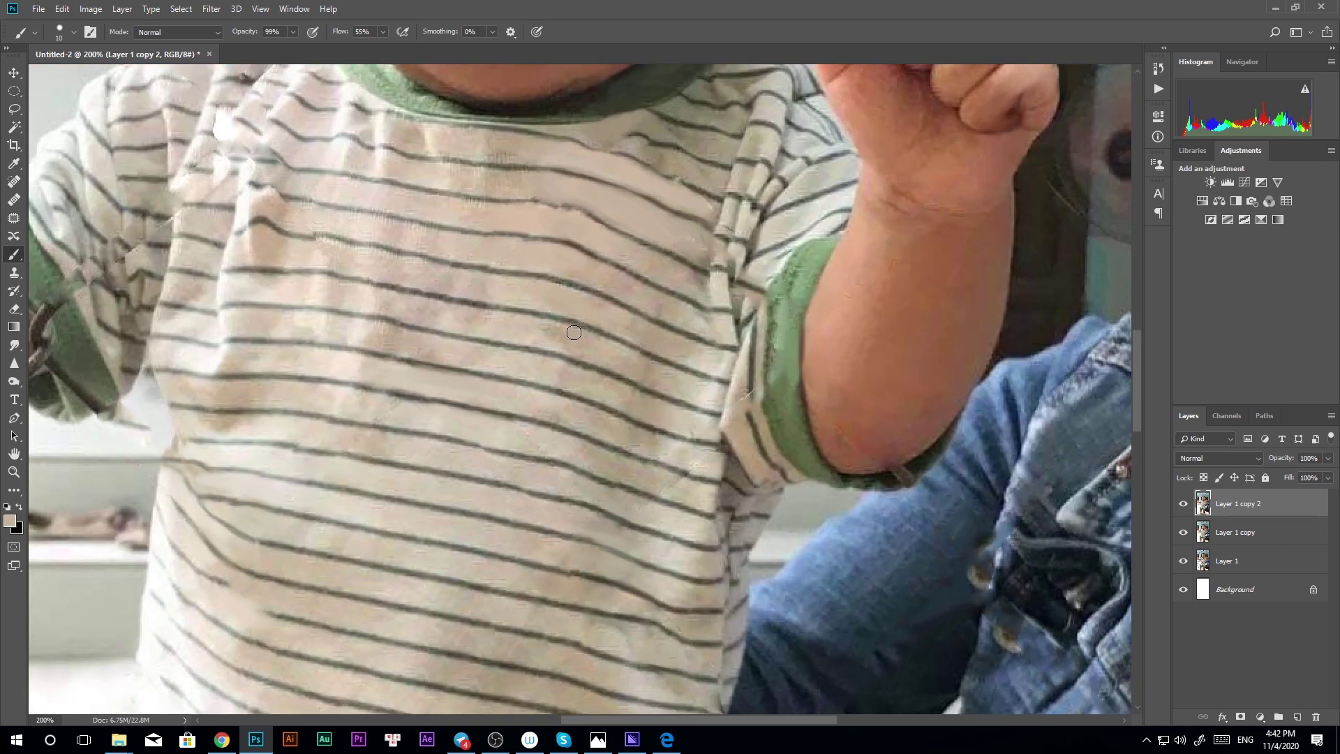
key("bracketleft")
key("bracketleft")
key("bracketleft")
key("ctrl+plus")
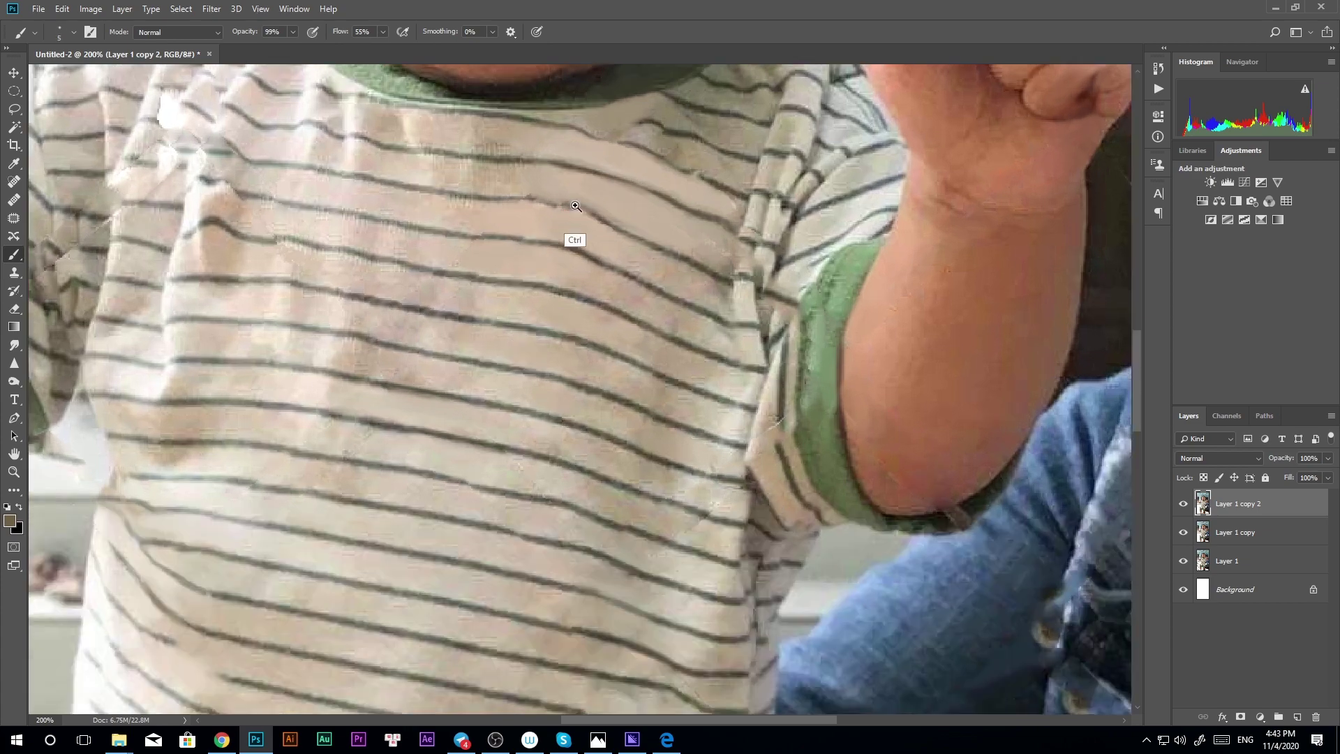
left_click(582, 210, "alt")
key("ctrl+0")
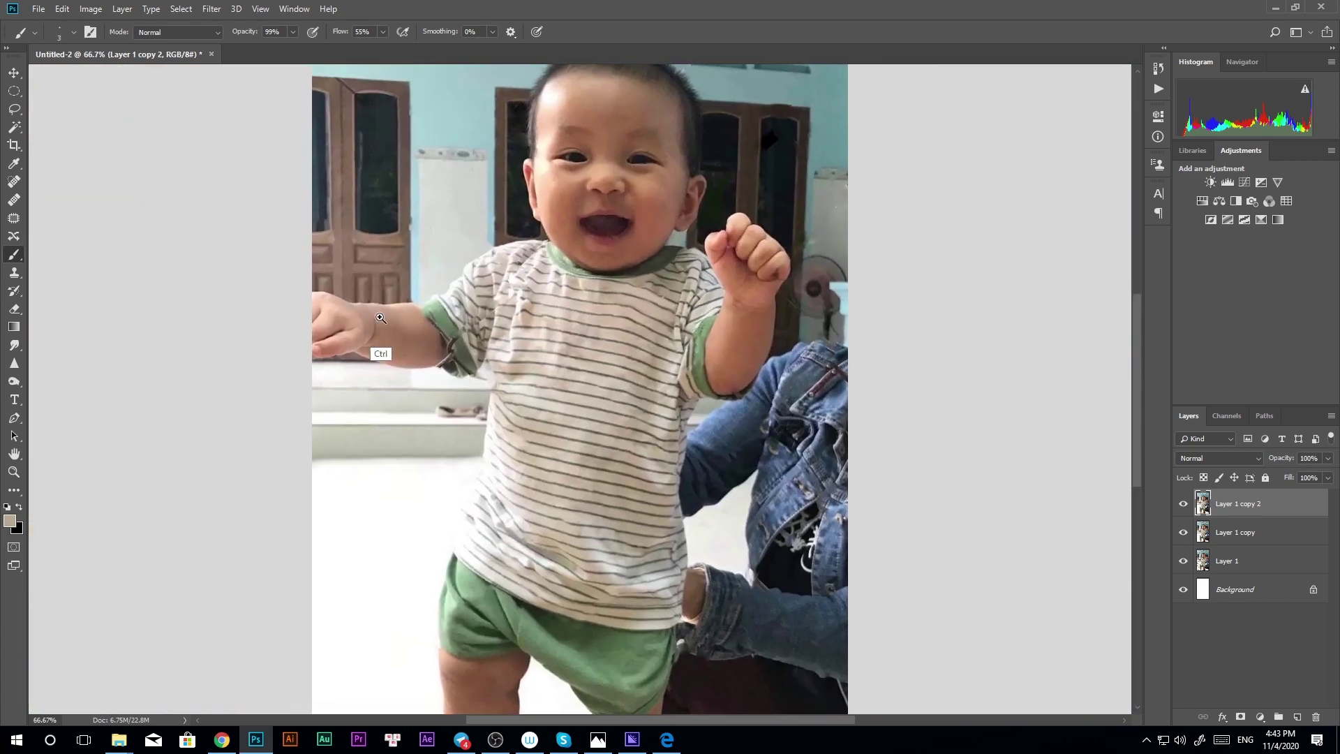
left_click_drag(488, 296, 521, 297)
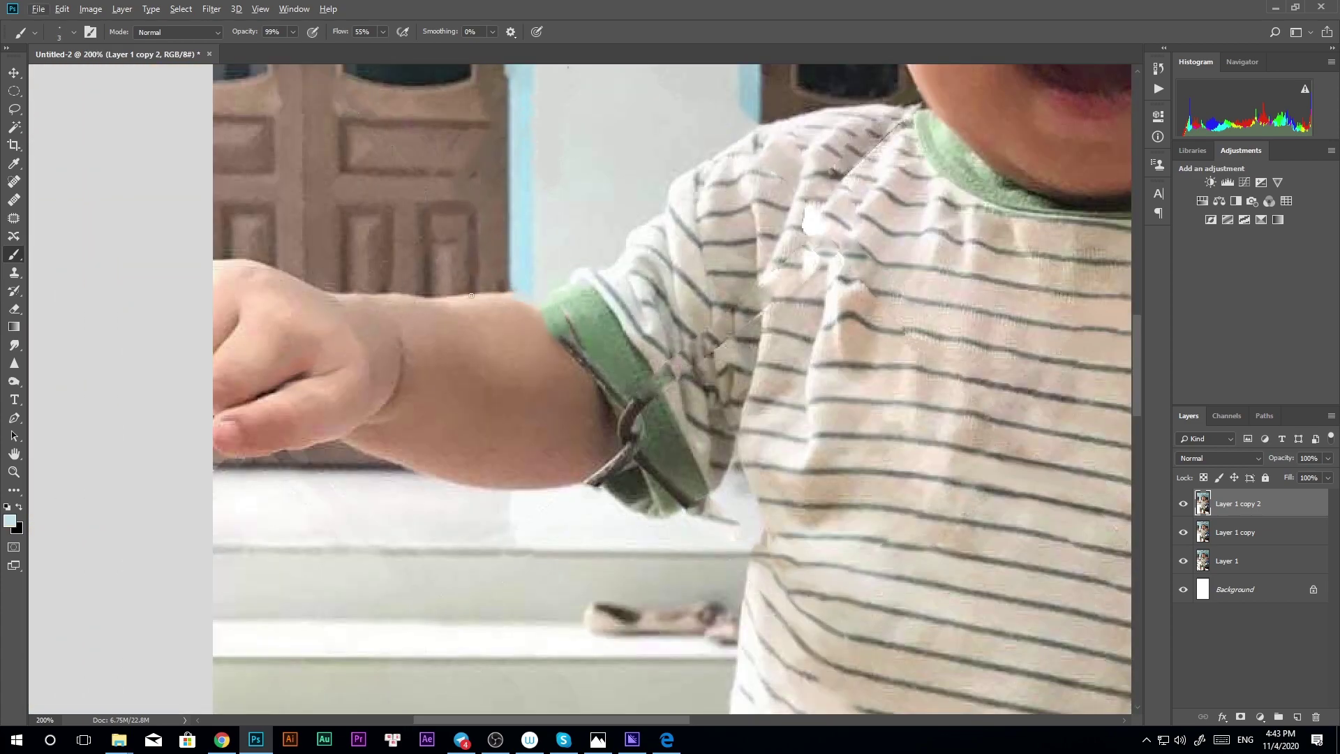
left_click(488, 296, "alt")
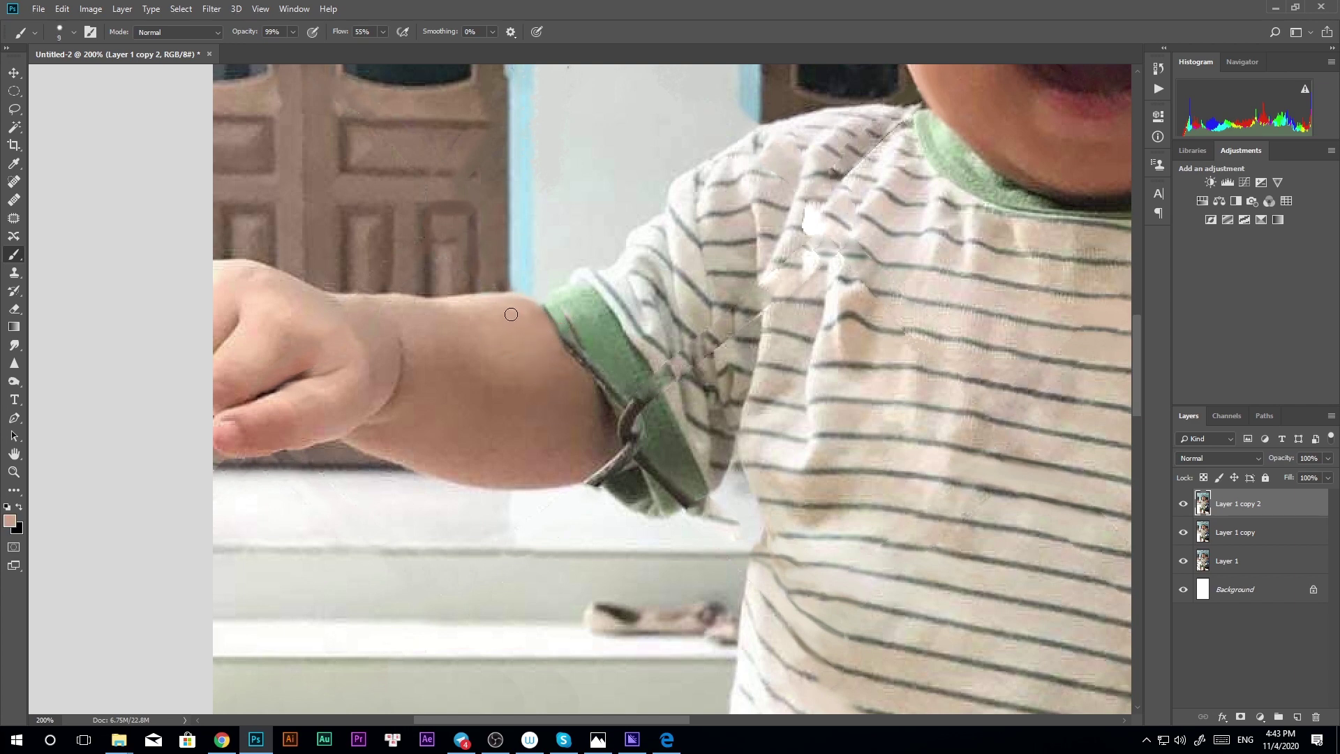
Clone the green sleeve cuff over the wire marks on the baby's upper arm
key("ctrl+0")
left_click_drag(502, 314, 533, 314)
key("s")
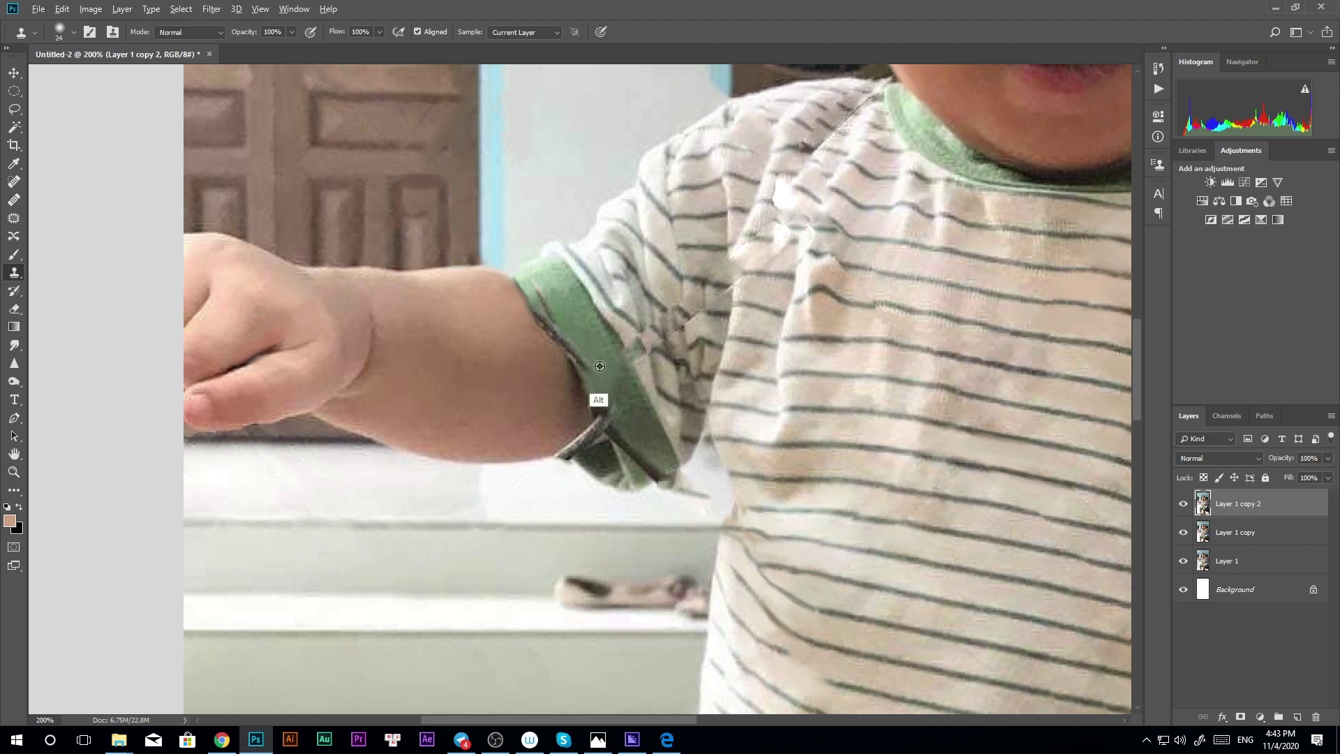
right_click(599, 366, "alt")
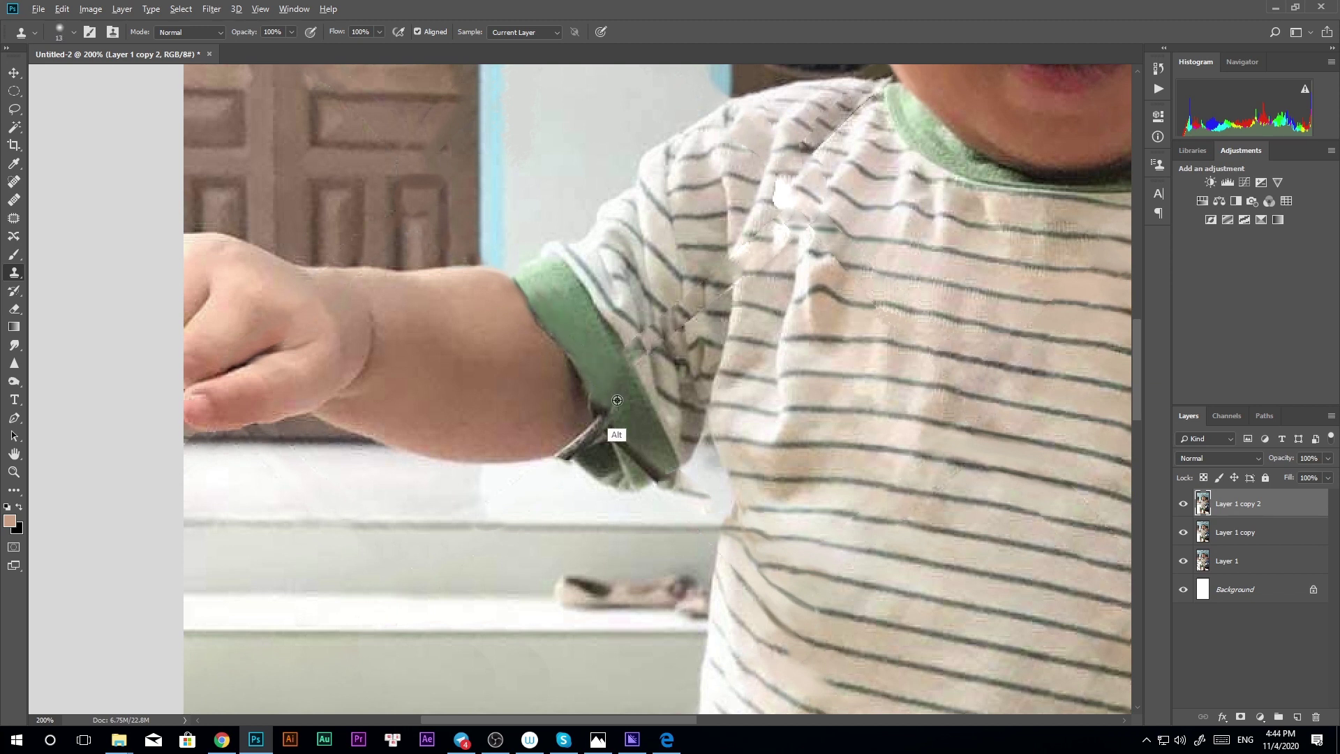
left_click_drag(644, 457, 651, 463)
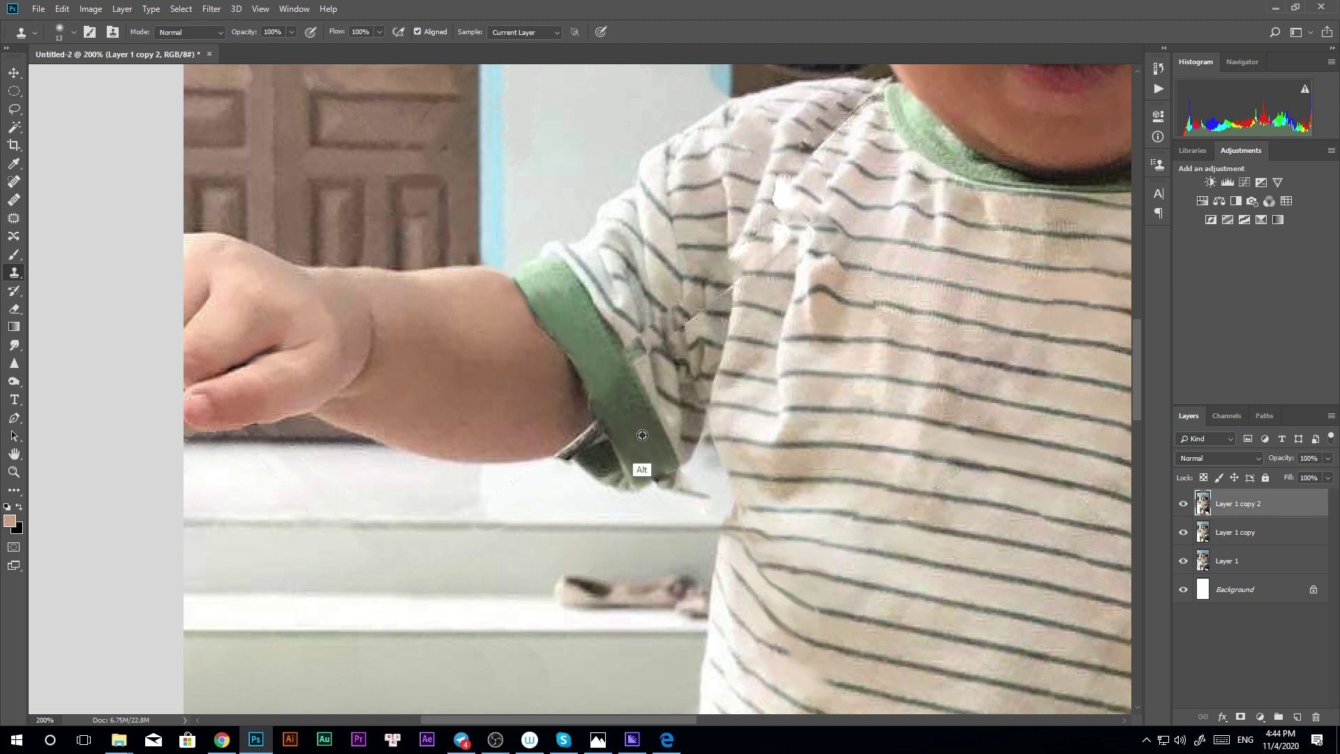
left_click(642, 434, "alt")
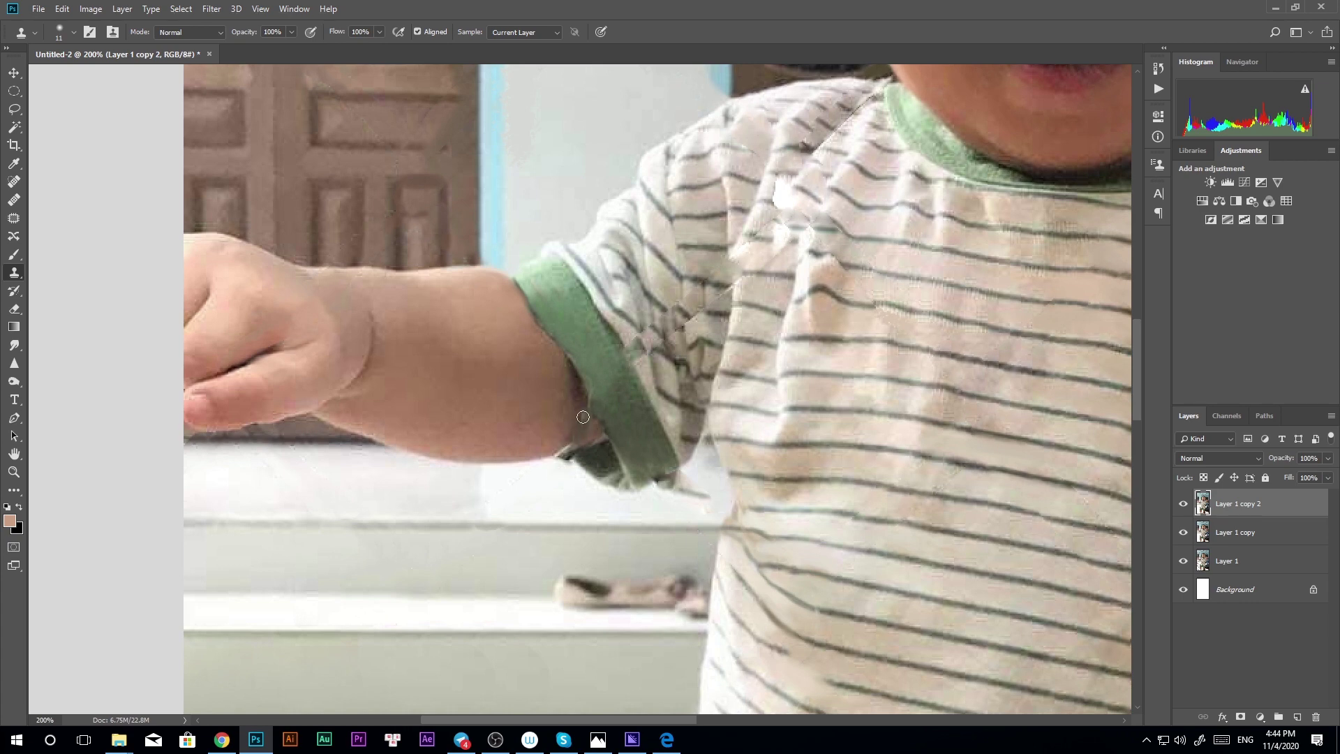
right_click(558, 439)
key("Escape")
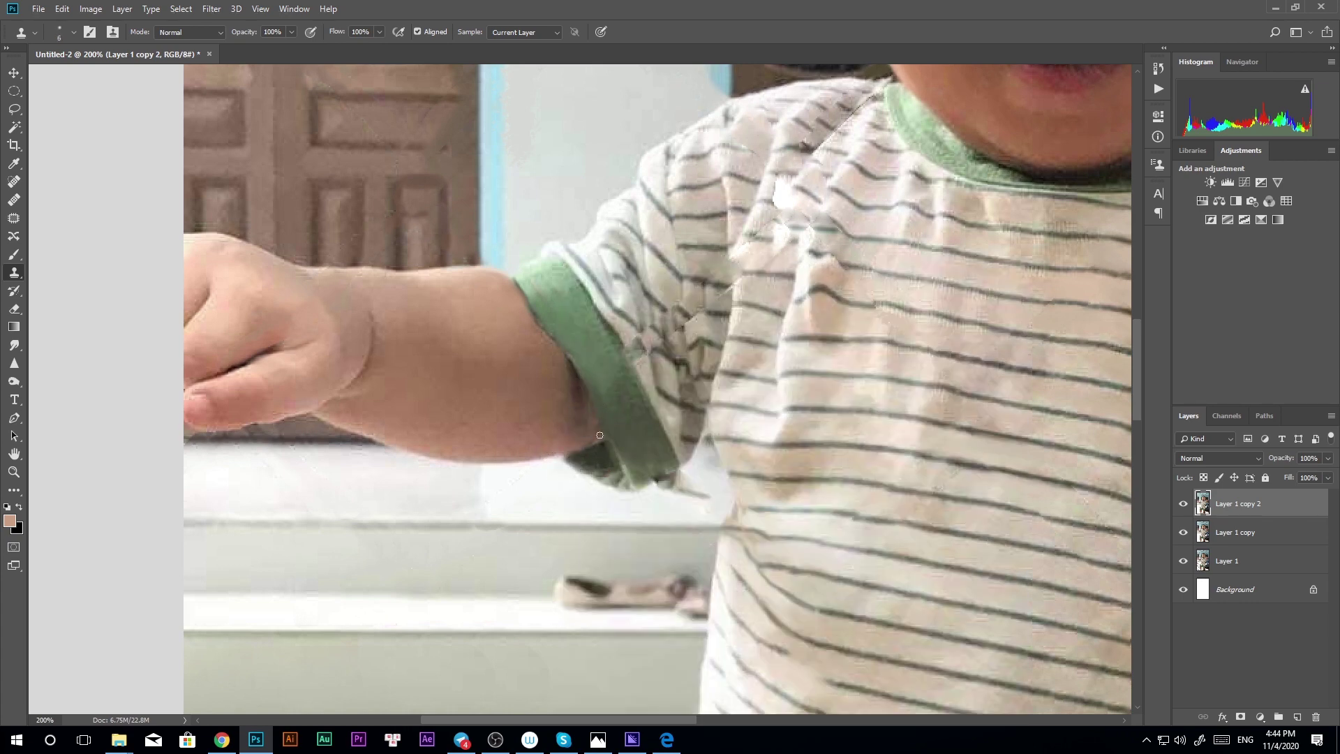
key("b")
key("d")
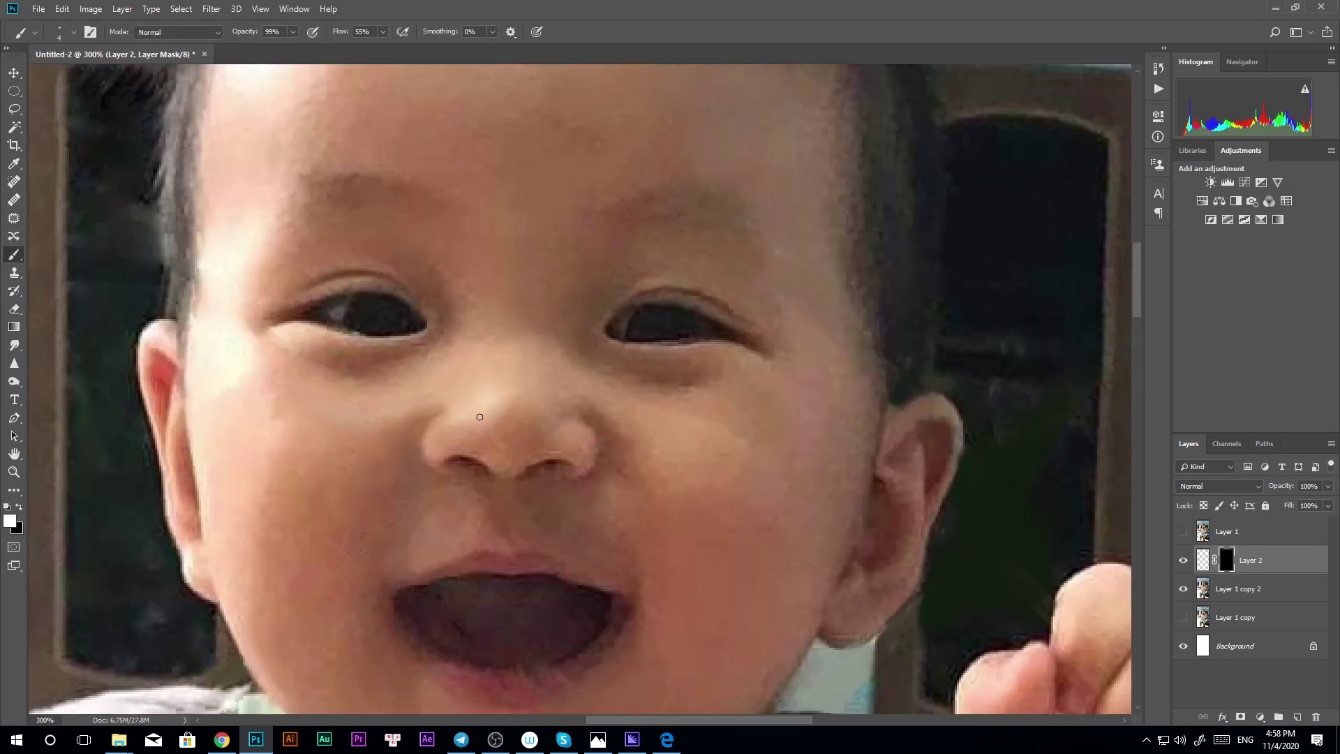
Sample the baby's body skin tone, then a lighter tone from the face, for painting
left_click(474, 427, "alt")
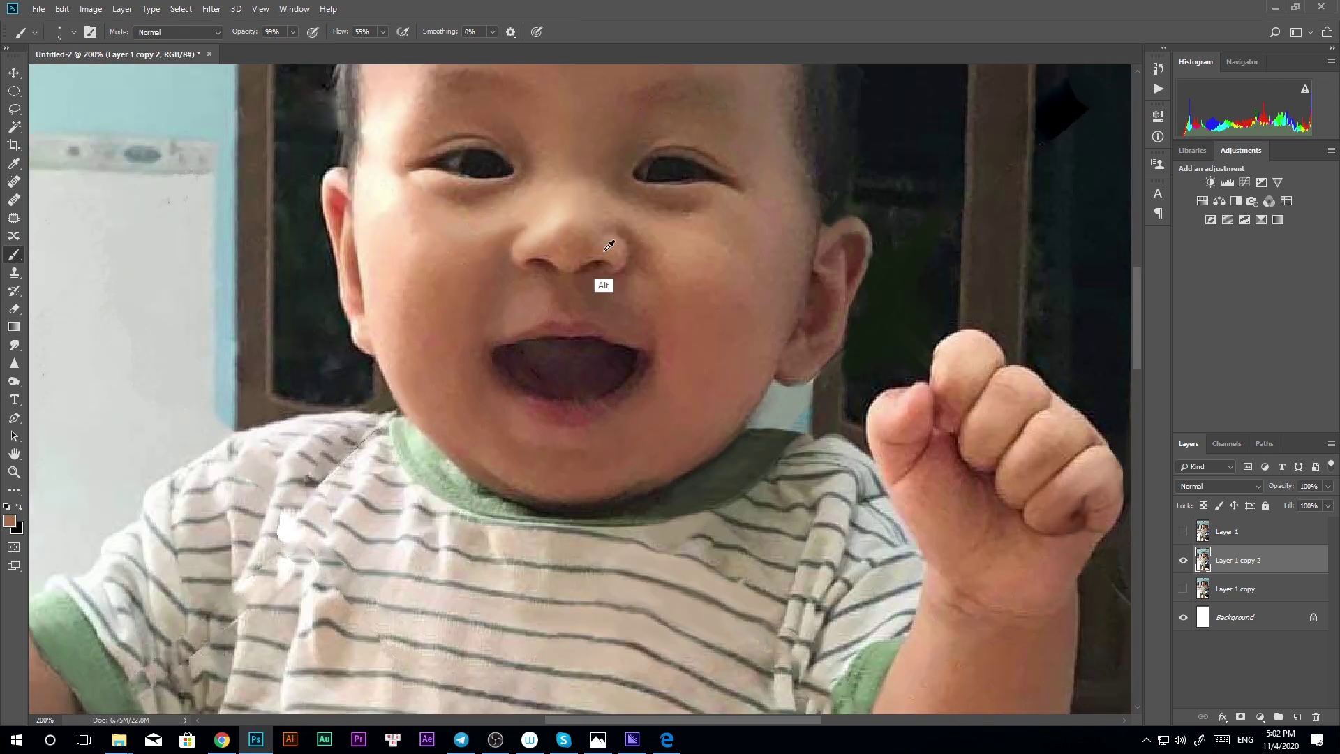
left_click(605, 250, "alt")
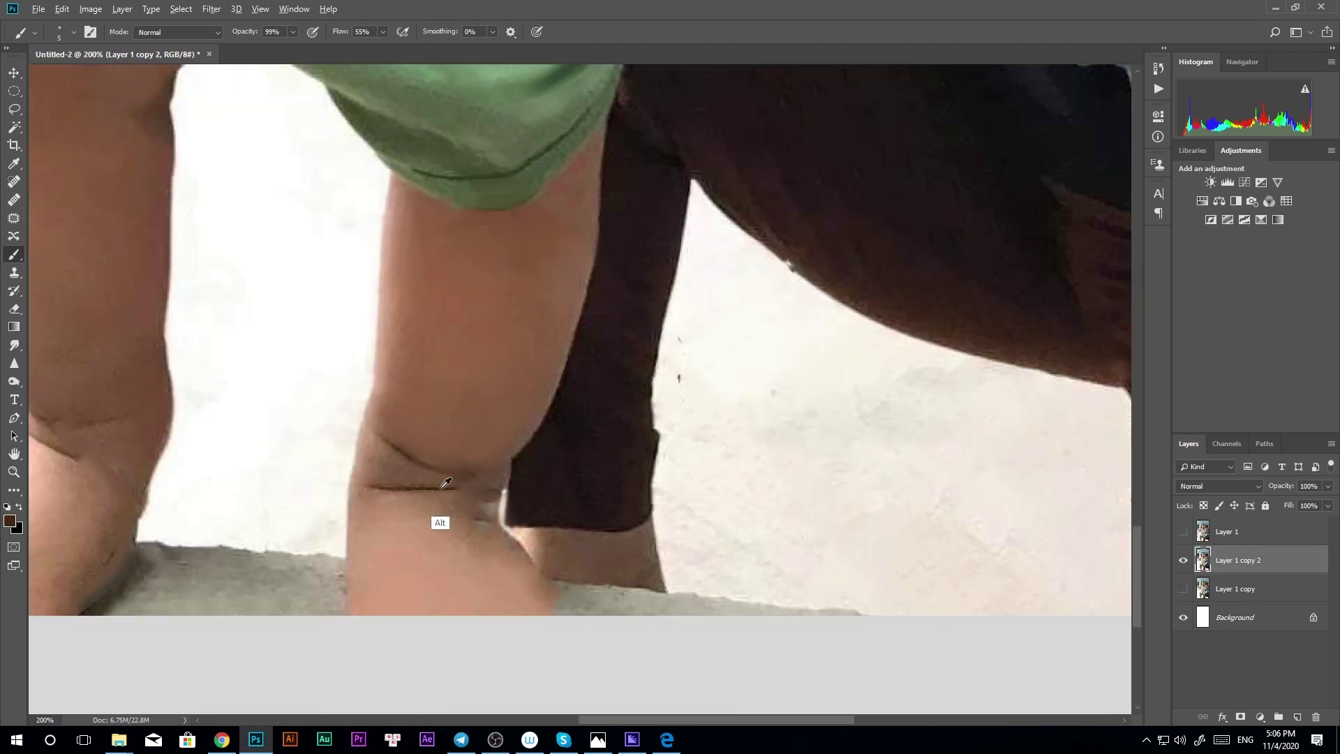
Paint light shirt fabric colour over the chest's dark wire marks, undoing two bad strokes
scroll(446, 482, "up", 1)
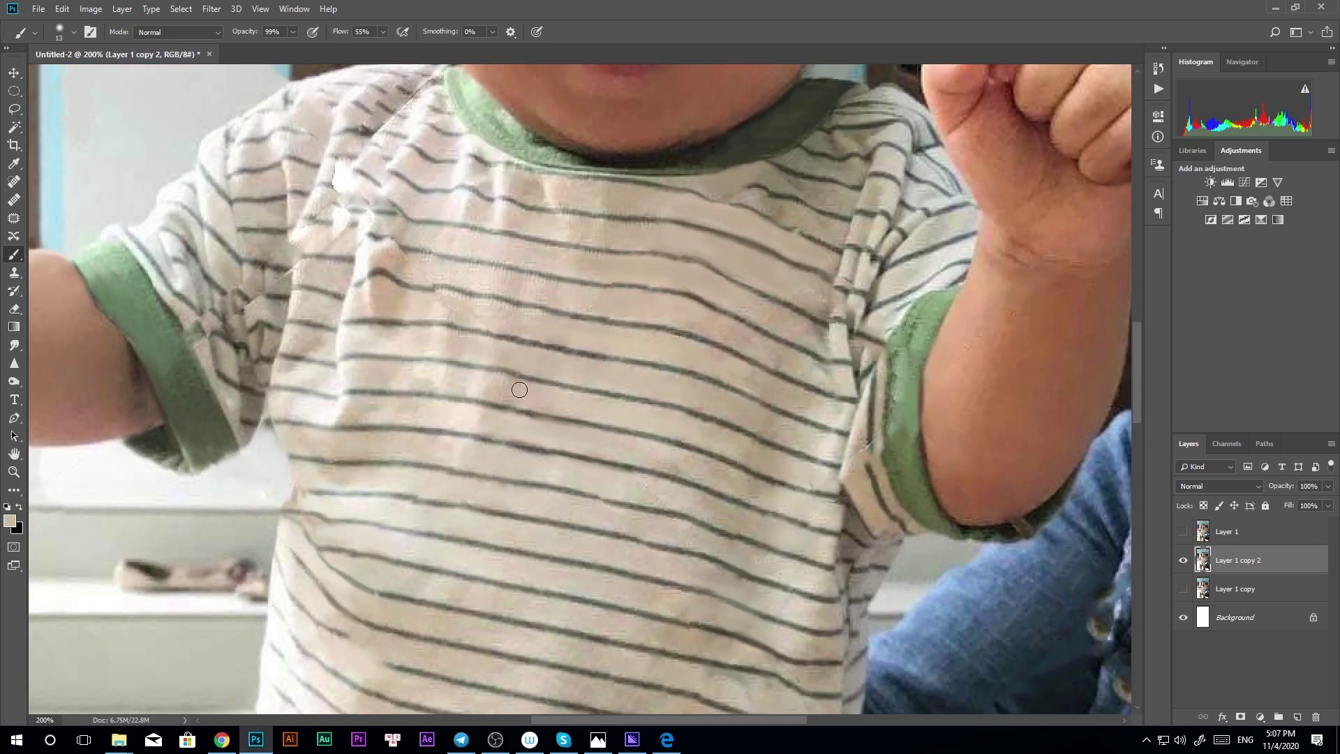
left_click_drag(517, 383, 642, 433)
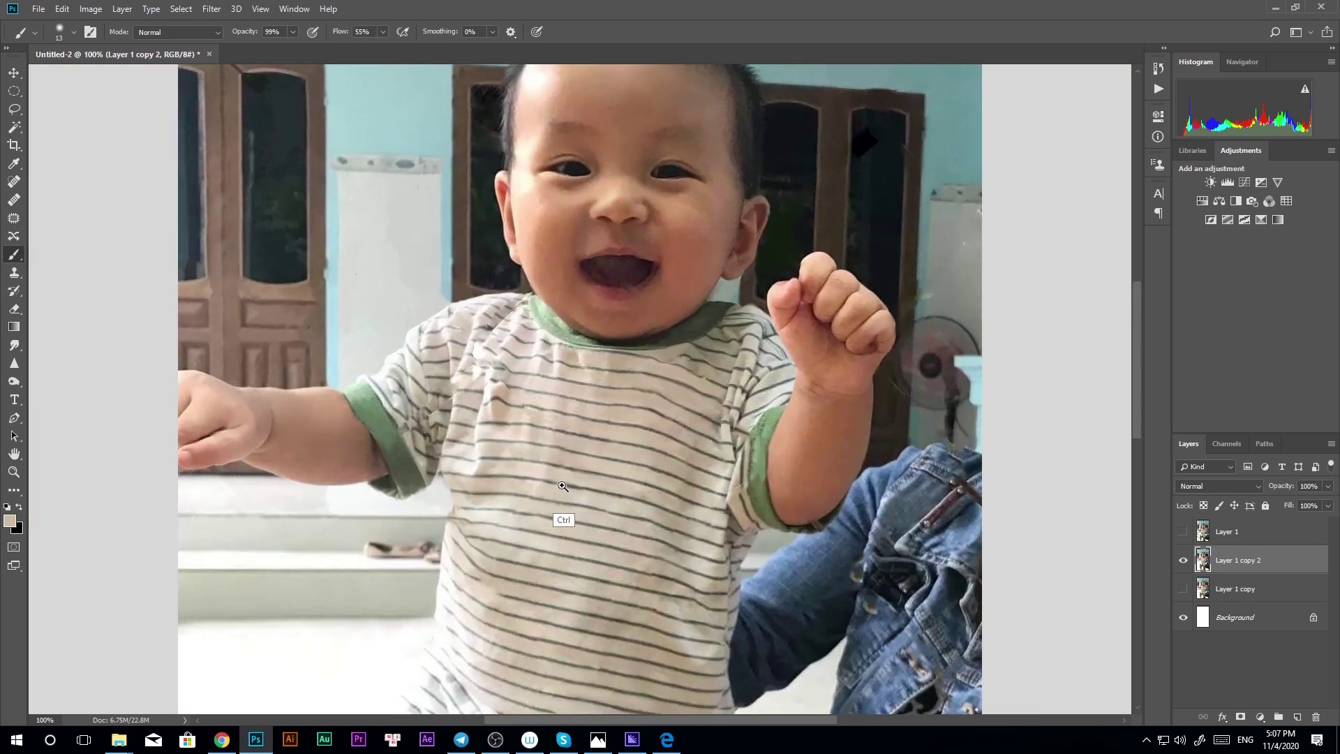
left_click(500, 391, "alt")
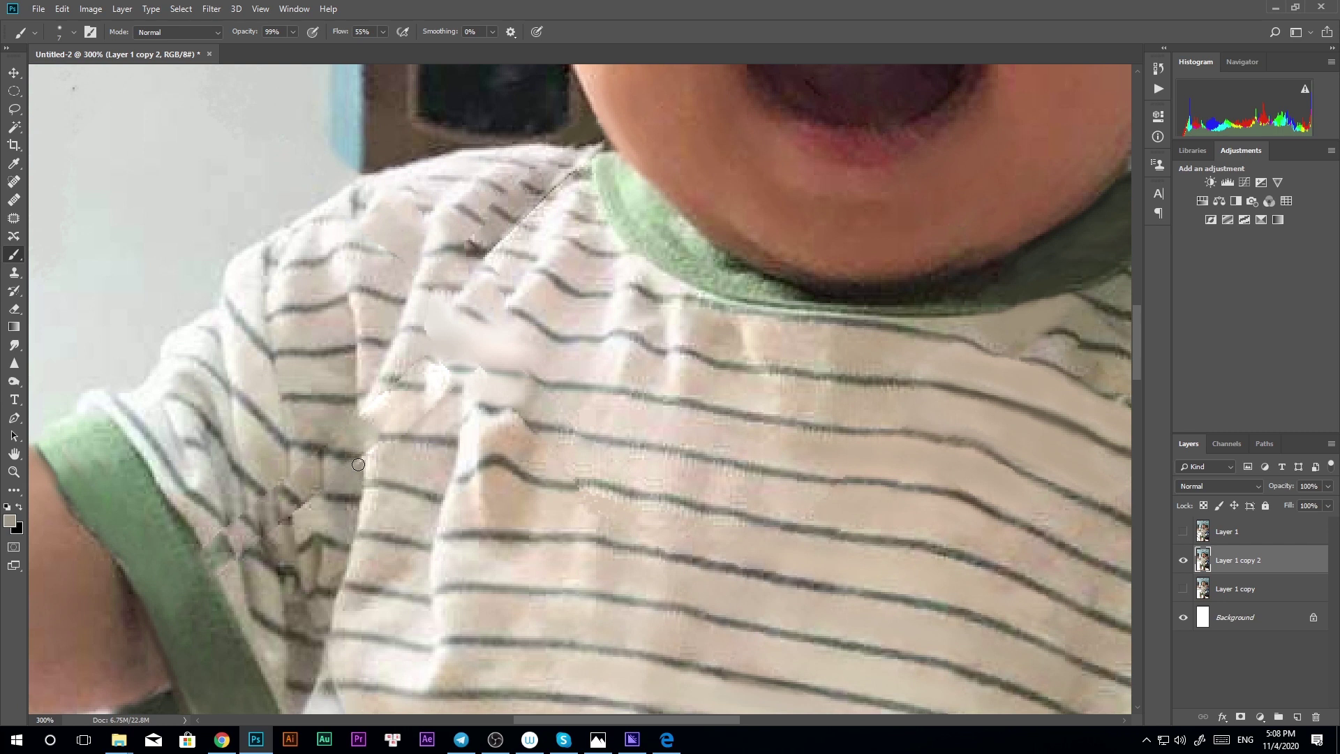
mouse_move(358, 464)
left_mouse_down()
mouse_move(224, 547)
mouse_move(270, 552)
left_mouse_up()
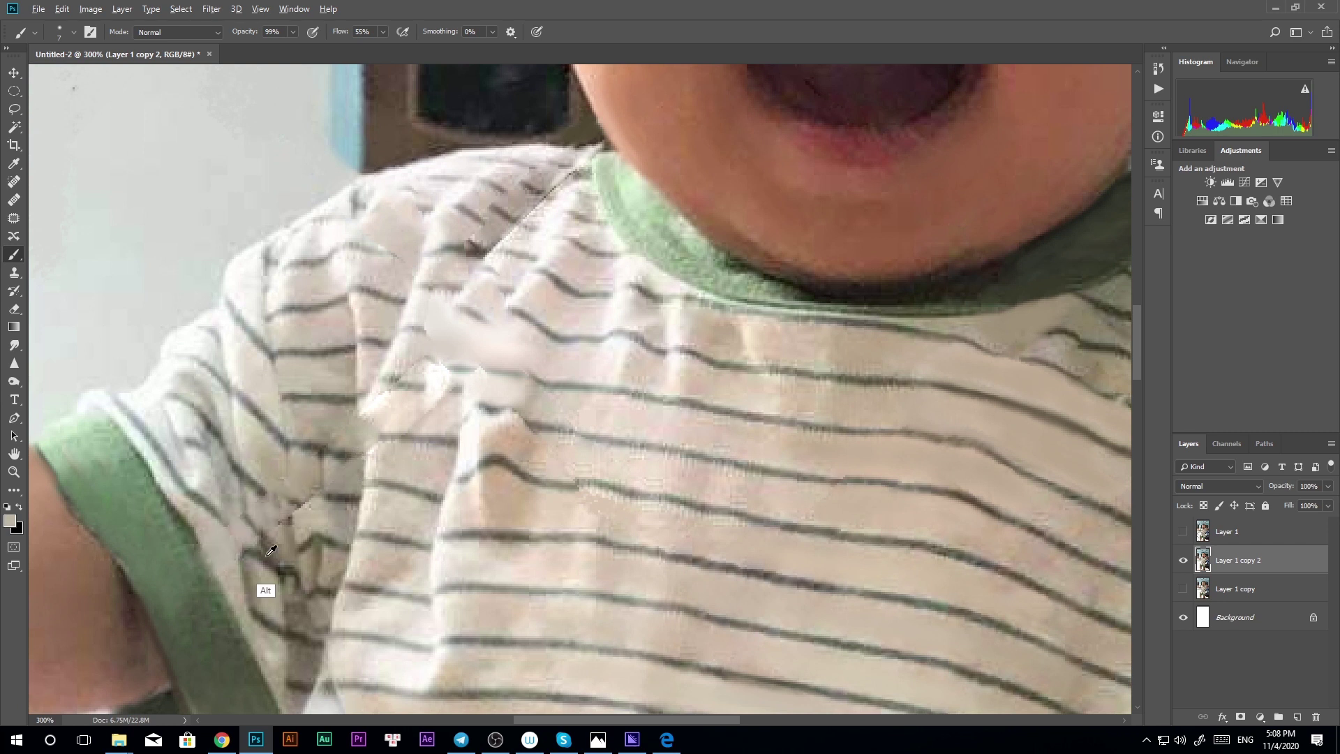
key("ctrl+z")
key("ctrl+z")
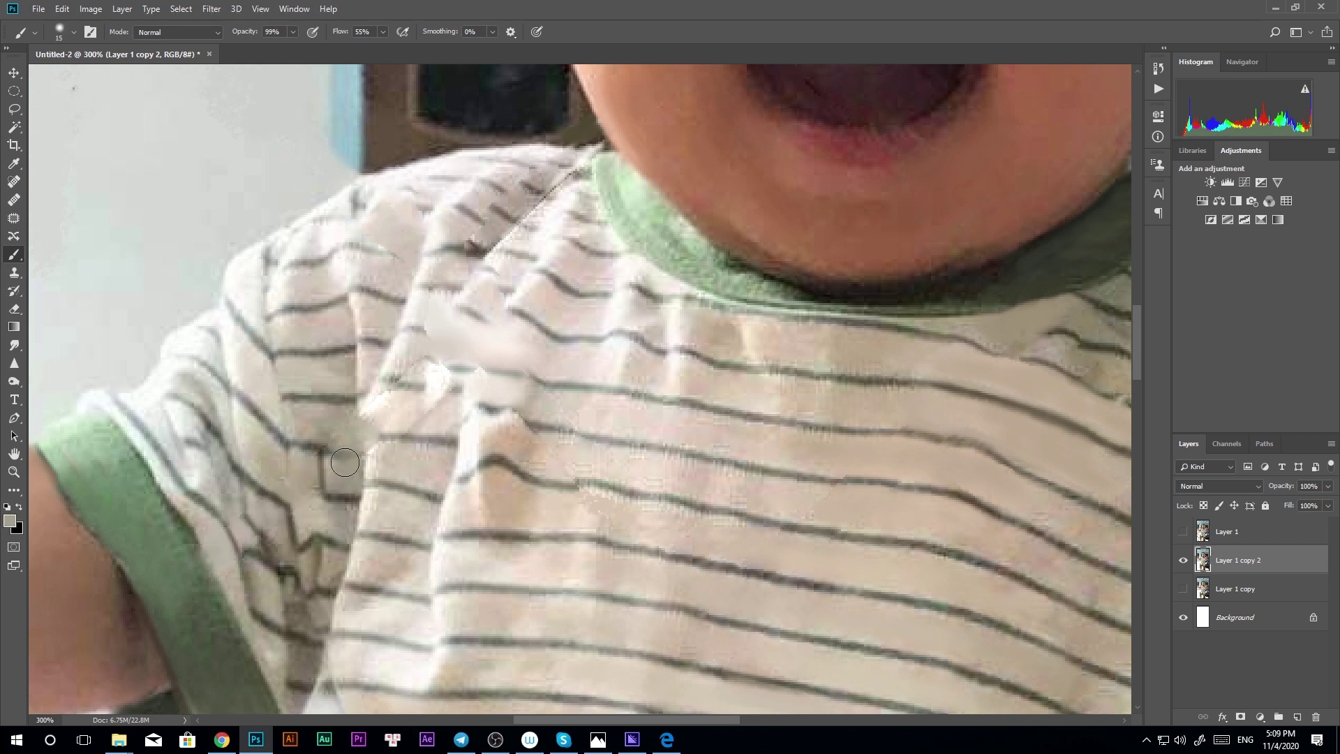
key("ctrl+z")
key("ctrl+z")
key("ctrl+z")
key("ctrl+z")
key("ctrl+z")
key("ctrl+z")
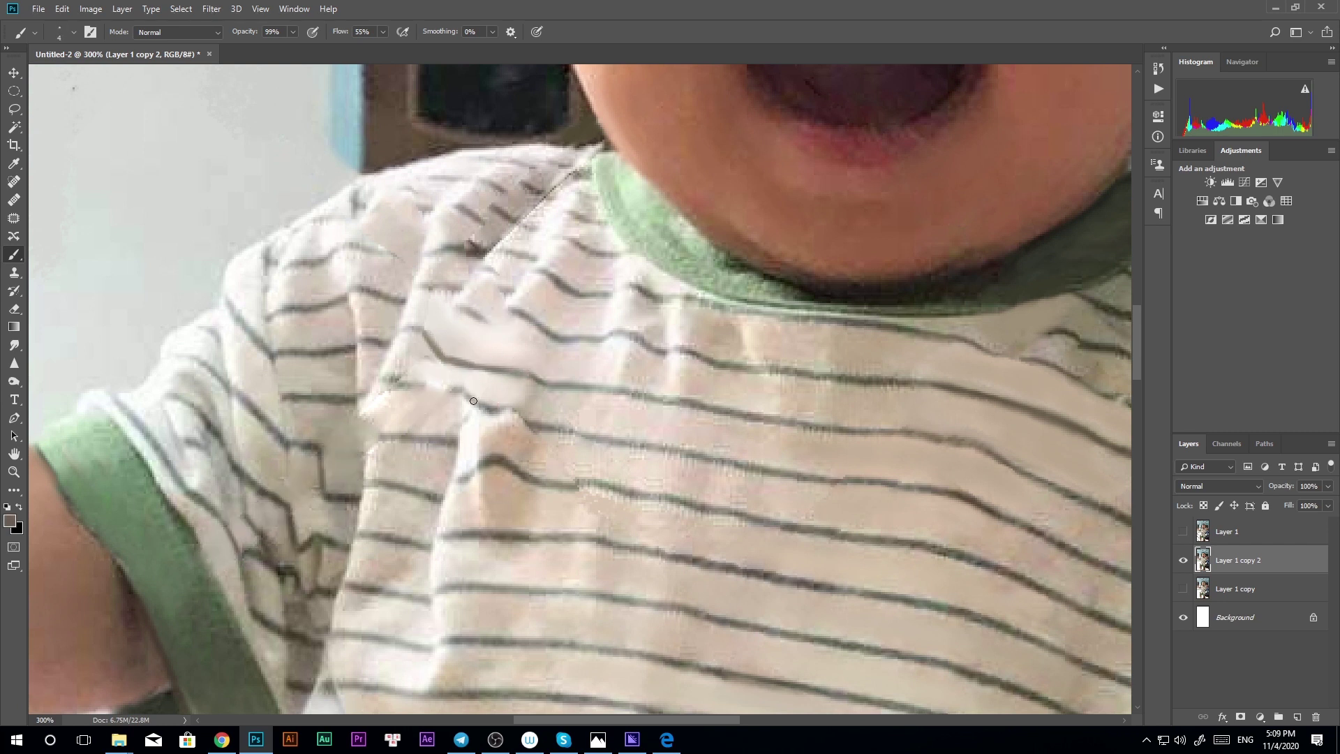
Sample the beige shirt colour to blend the chest wire marks into the stripes
scroll(474, 400, "down", 1)
scroll(468, 377, "down", 3)
scroll(464, 356, "up", 3)
left_click(461, 350, "alt")
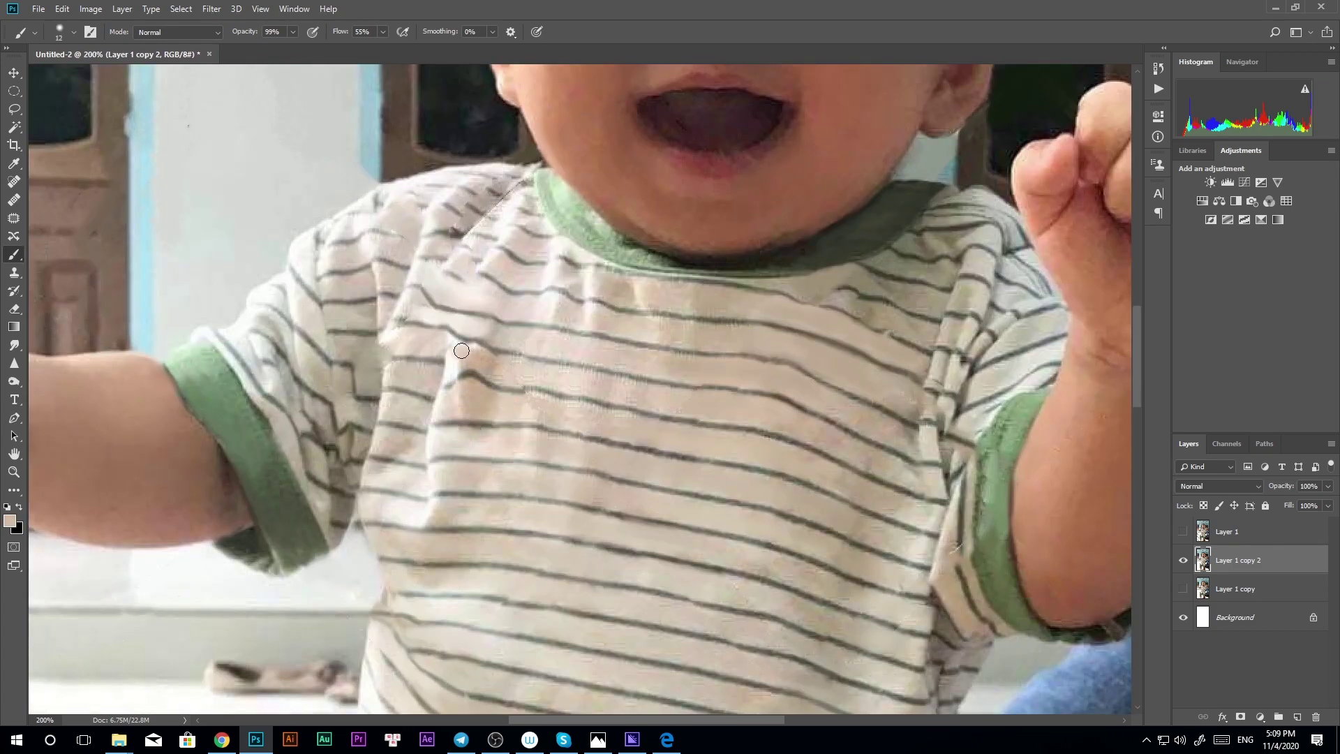
scroll(488, 379, "down", 3)
scroll(583, 472, "up", 3)
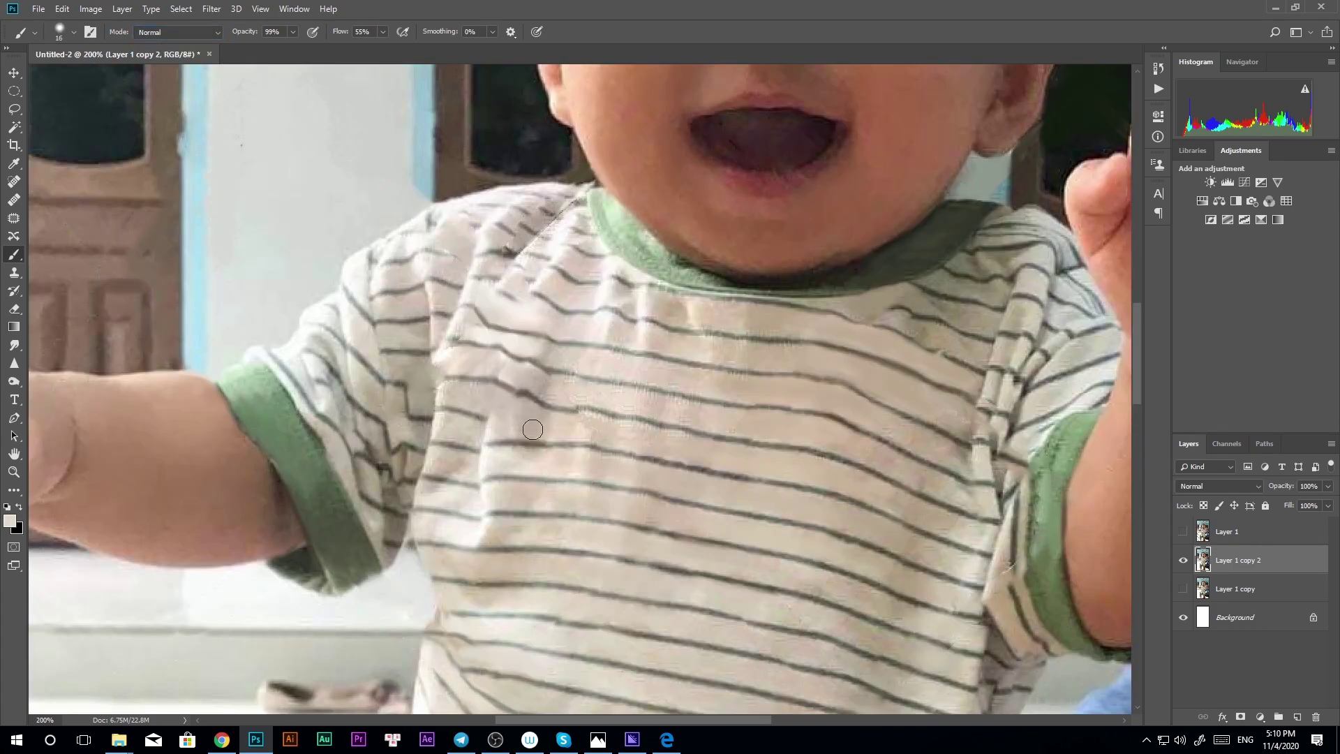
scroll(537, 419, "down", 3)
scroll(555, 312, "up", 3)
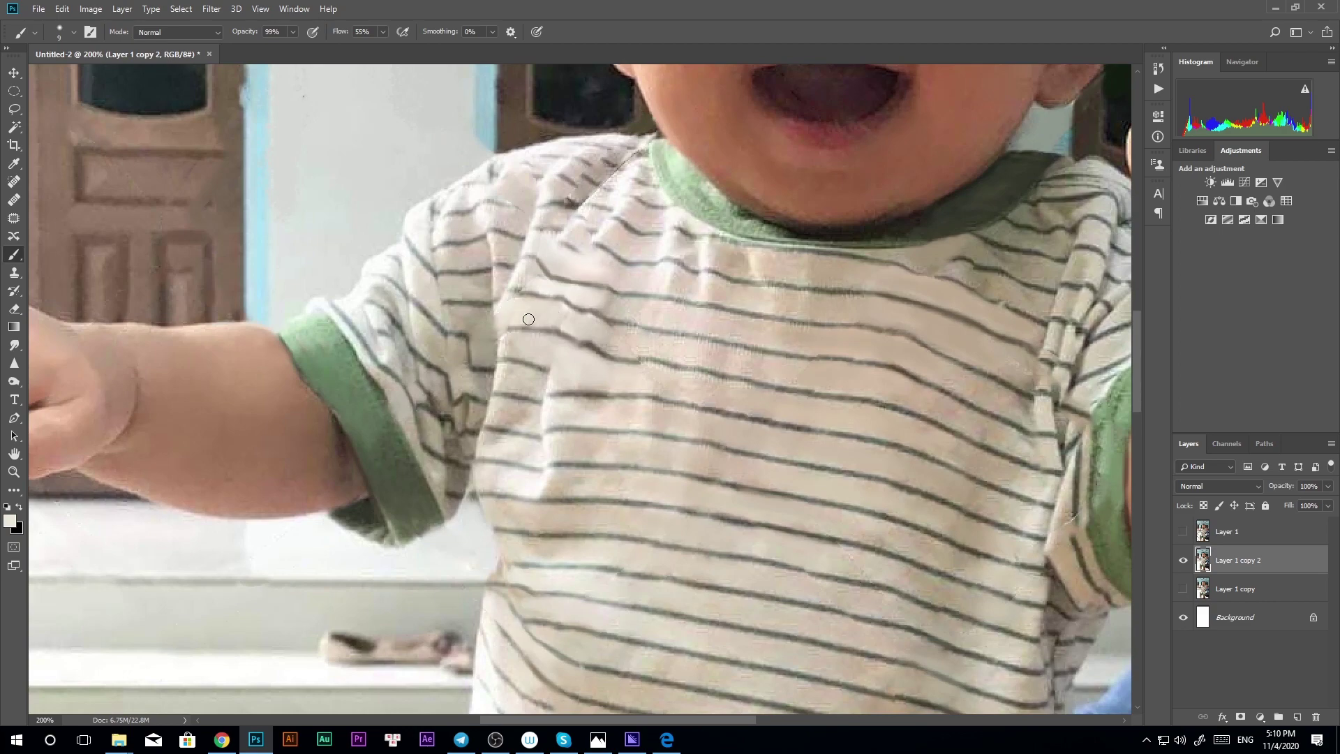
scroll(531, 307, "down", 3)
scroll(551, 349, "up", 3)
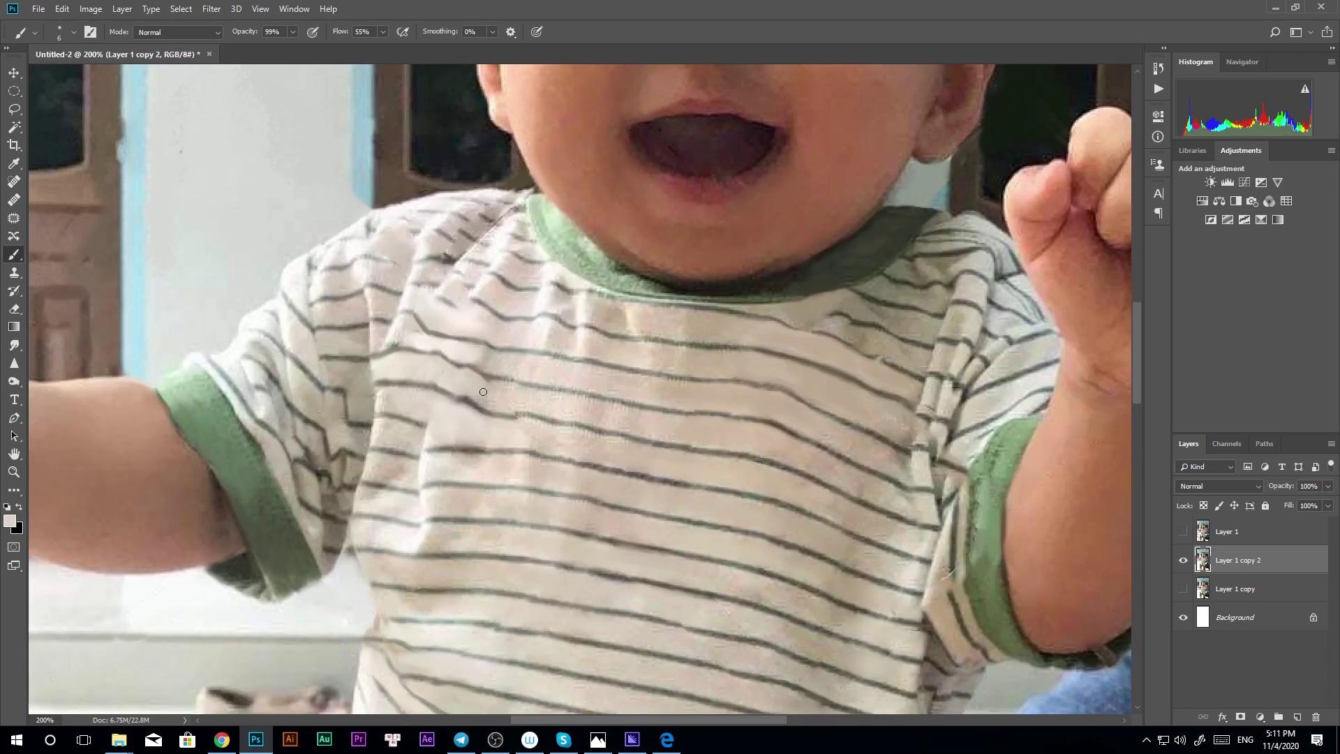
Lasso a small shirt patch, deselect it, and switch to the Eraser
key("l")
left_click_drag(465, 291, 447, 321)
key("ctrl+d")
key("e")
scroll(530, 367, "down", 3)
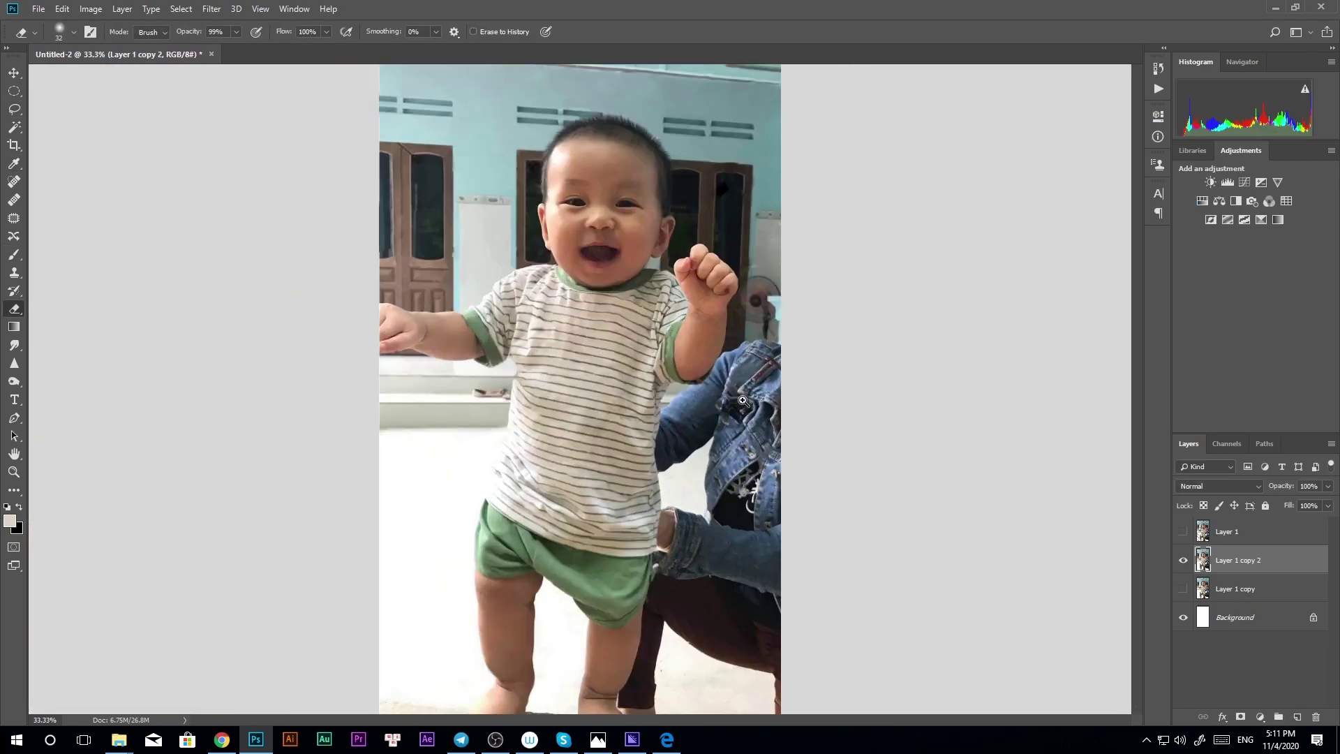
scroll(610, 312, "up", 3)
Add a new empty layer, then undo it and return to the Brush
key("s")
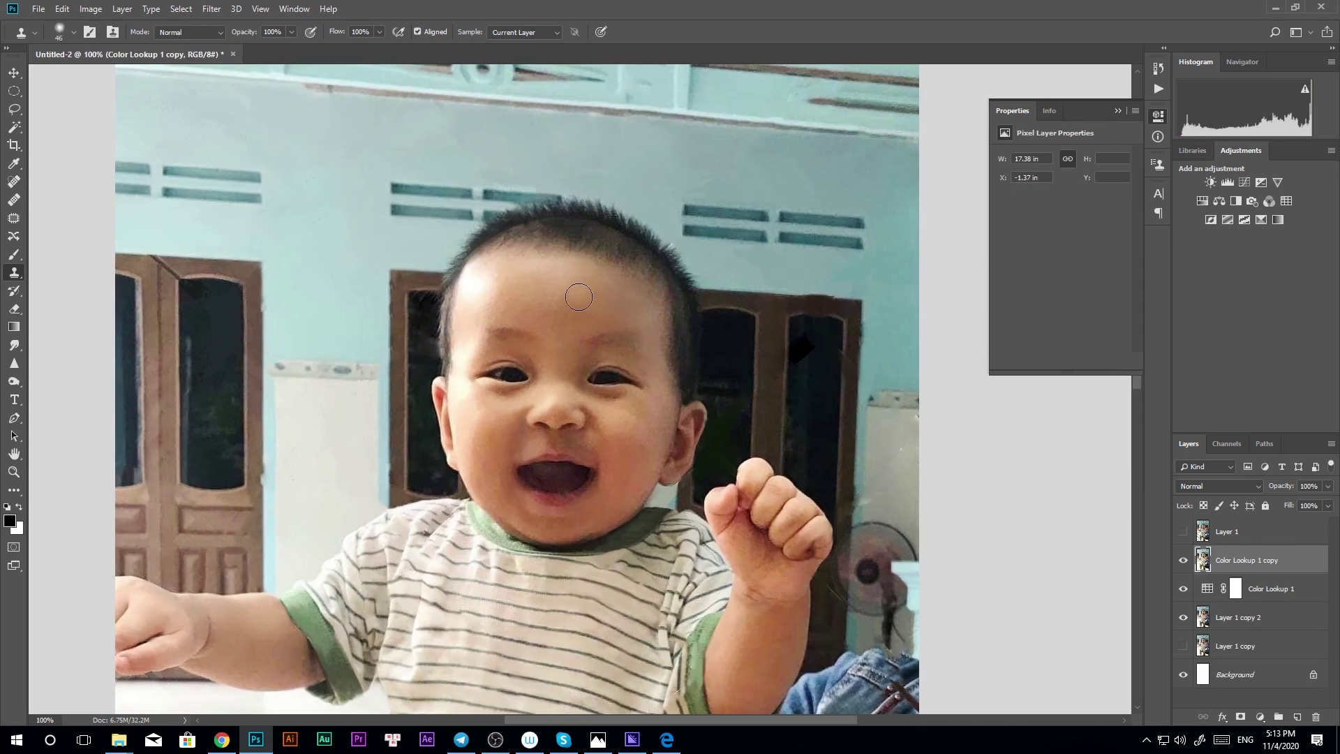
scroll(579, 298, "down", 4)
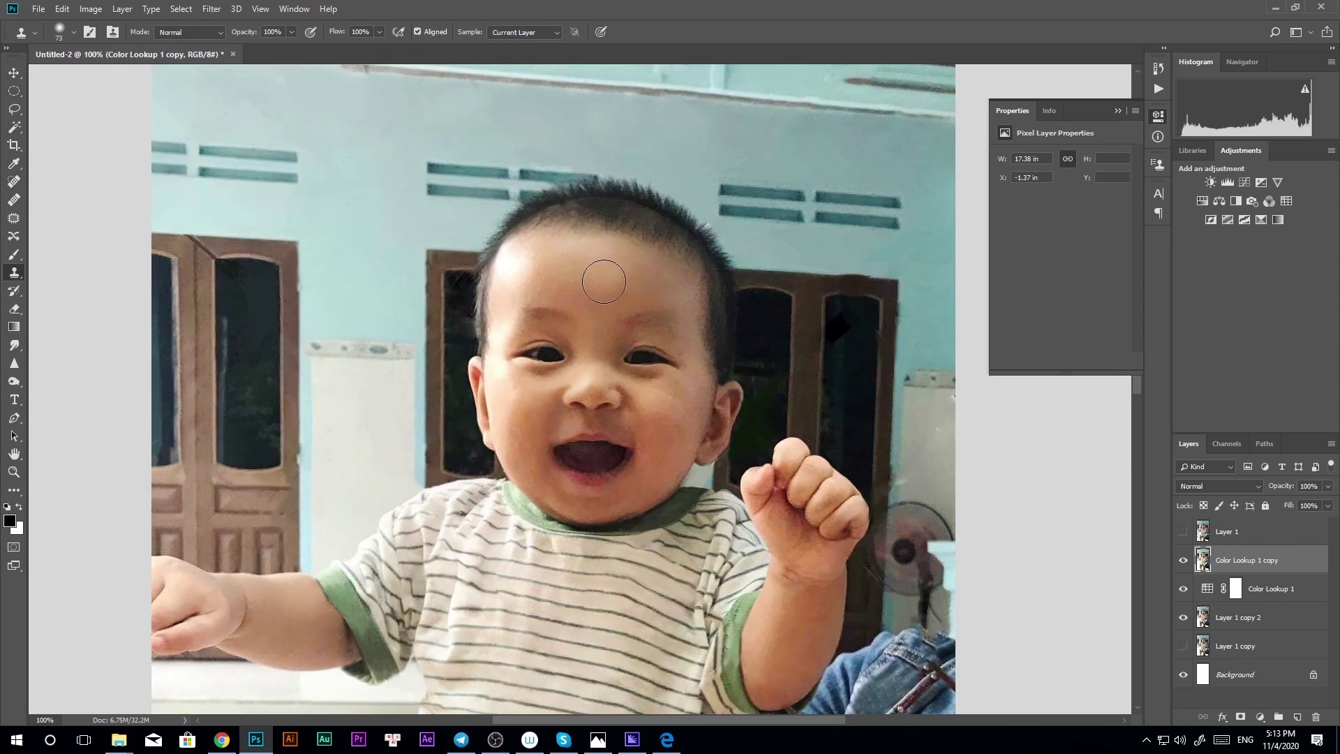
scroll(579, 297, "left", 2)
scroll(803, 340, "up", 1)
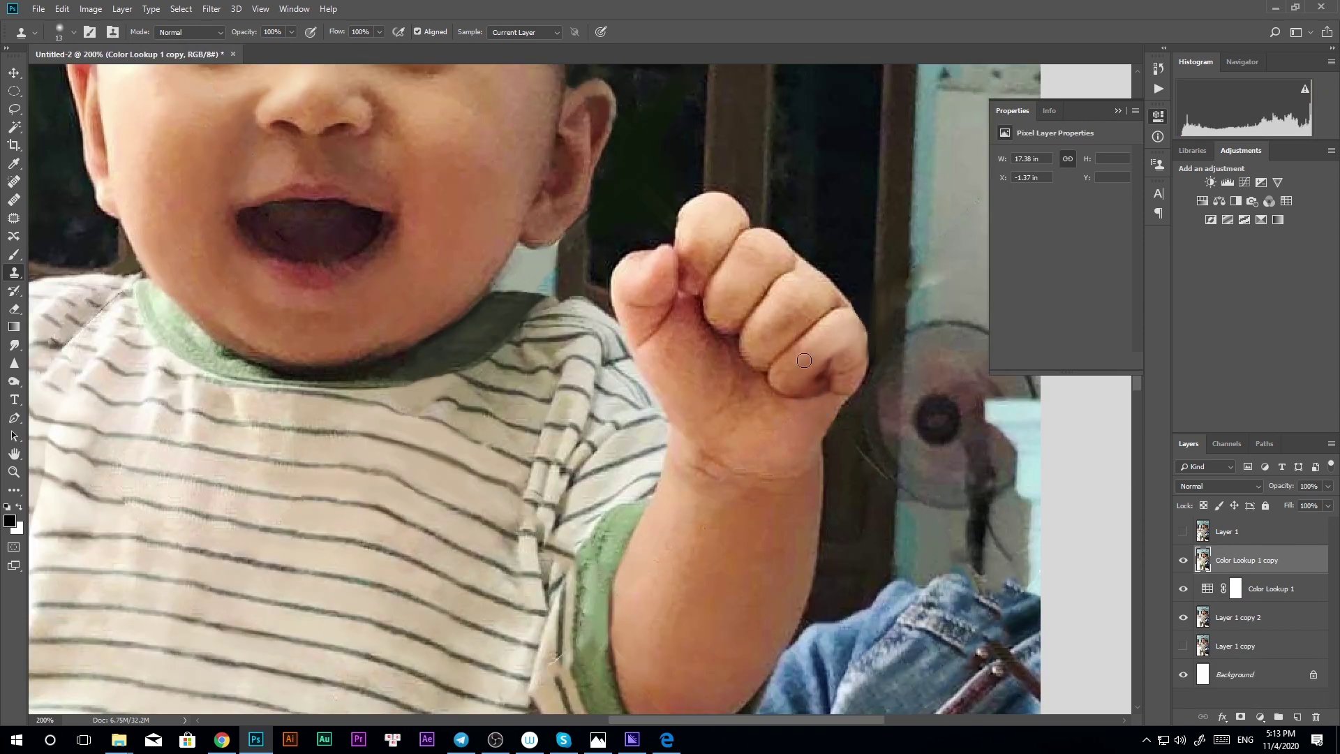
key("ctrl+shift+n")
key("Return")
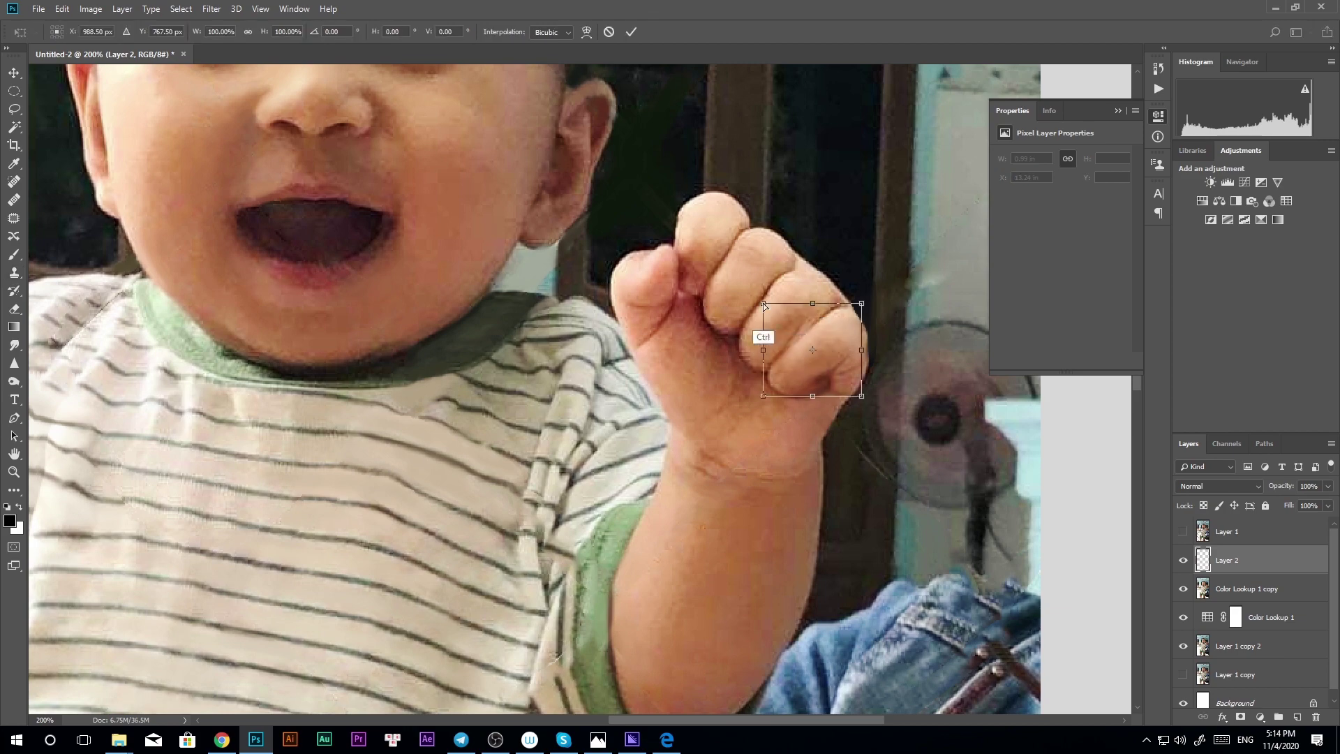
key("ctrl+z")
key("b")
Sample the fist's skin tone and the darker leg skin tone for touch-ups
scroll(831, 443, "up", 1)
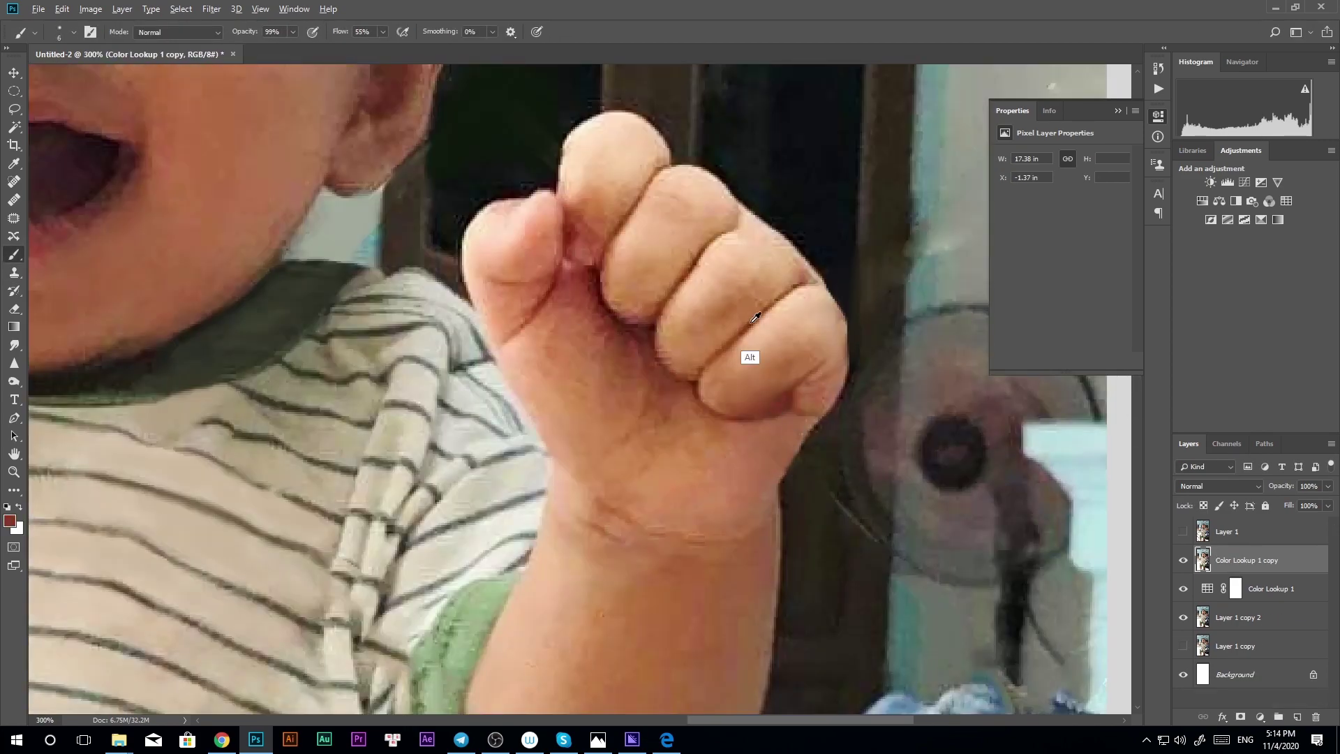
scroll(767, 376, "down", 2)
left_click(770, 386, "alt")
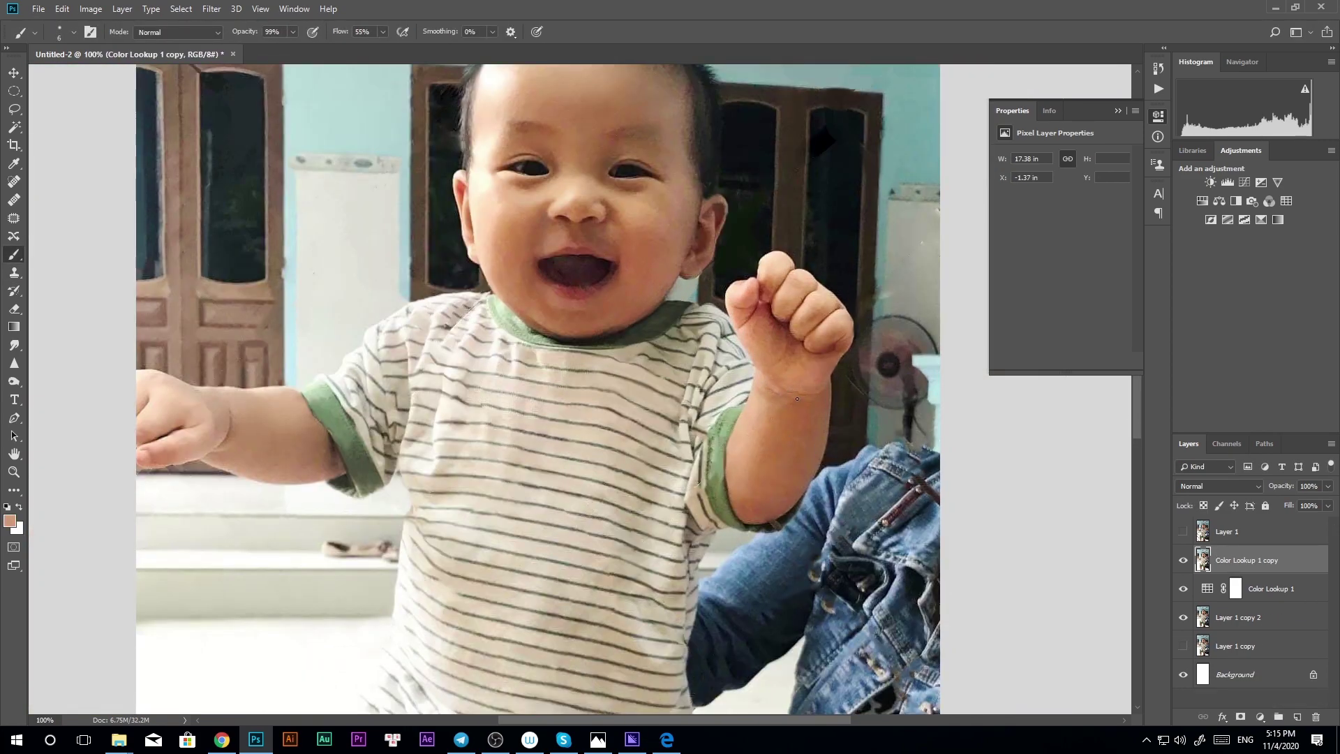
scroll(797, 399, "down", 2)
scroll(562, 548, "up", 3)
scroll(558, 621, "down", 2)
scroll(527, 609, "up", 2)
left_click(527, 609, "alt")
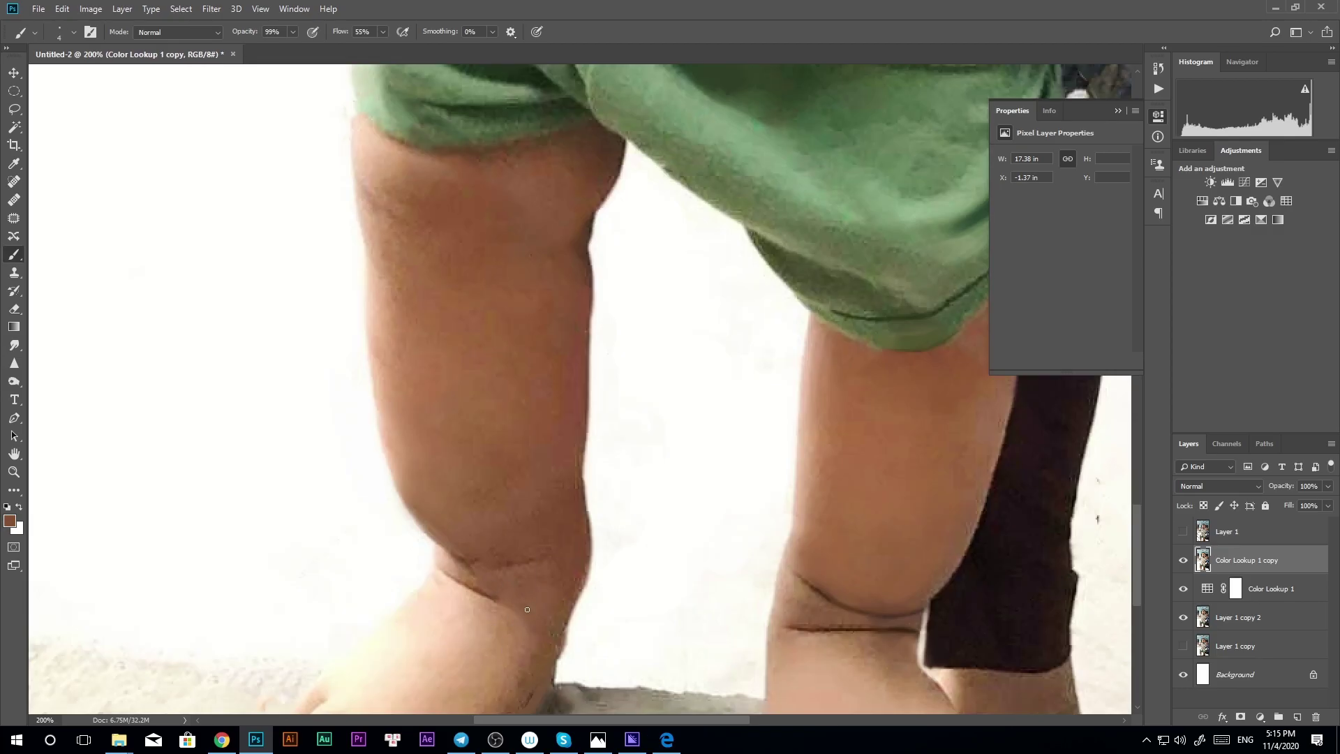